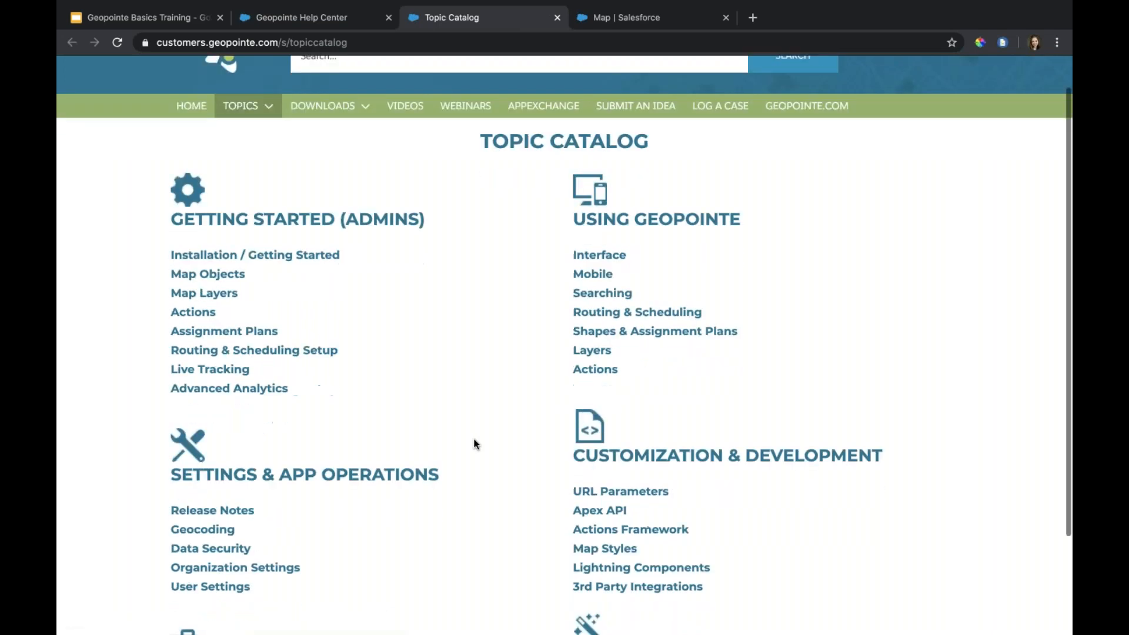
- Go to the Help Center home page and open the New User Learning Guide from its downloads
scroll(475, 444, up, 2)
scroll(475, 444, up, 2)
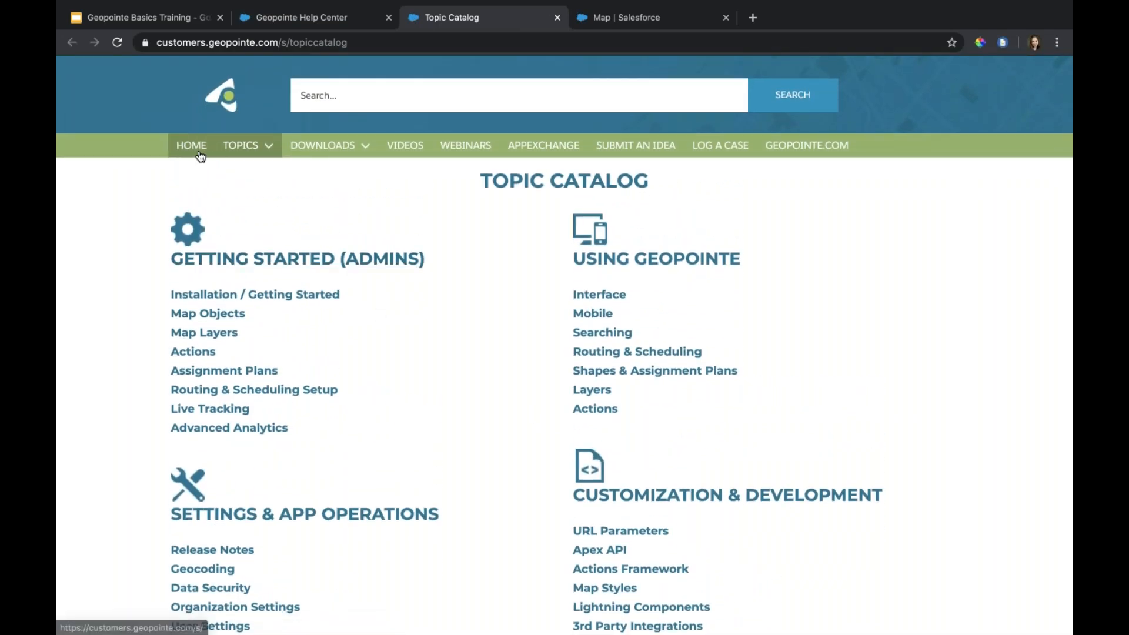
click(194, 147)
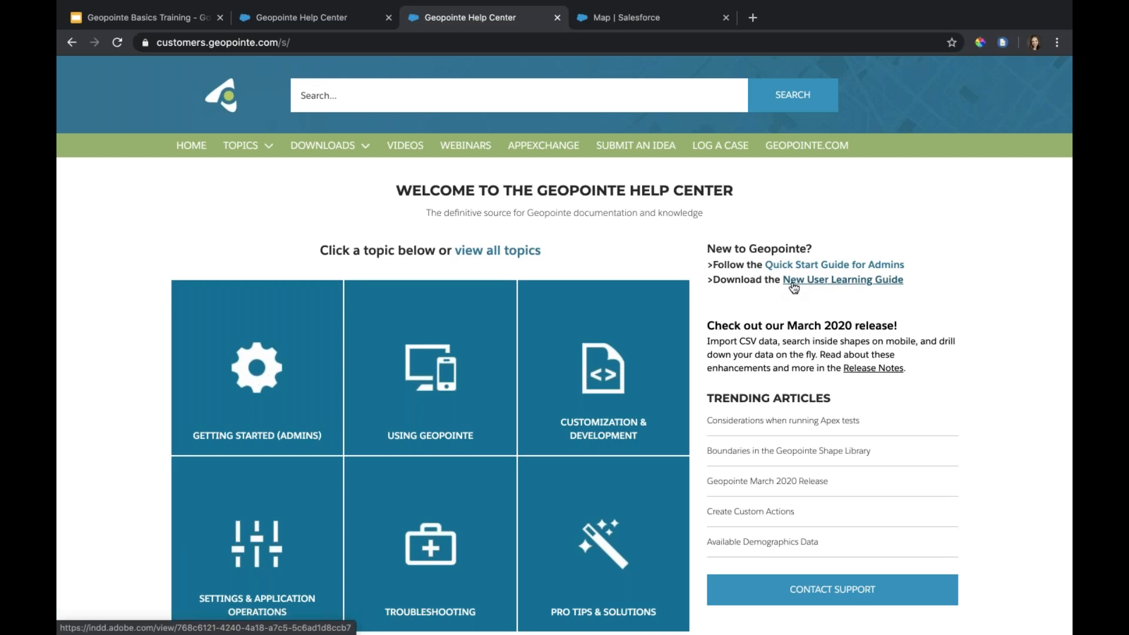
click(316, 147)
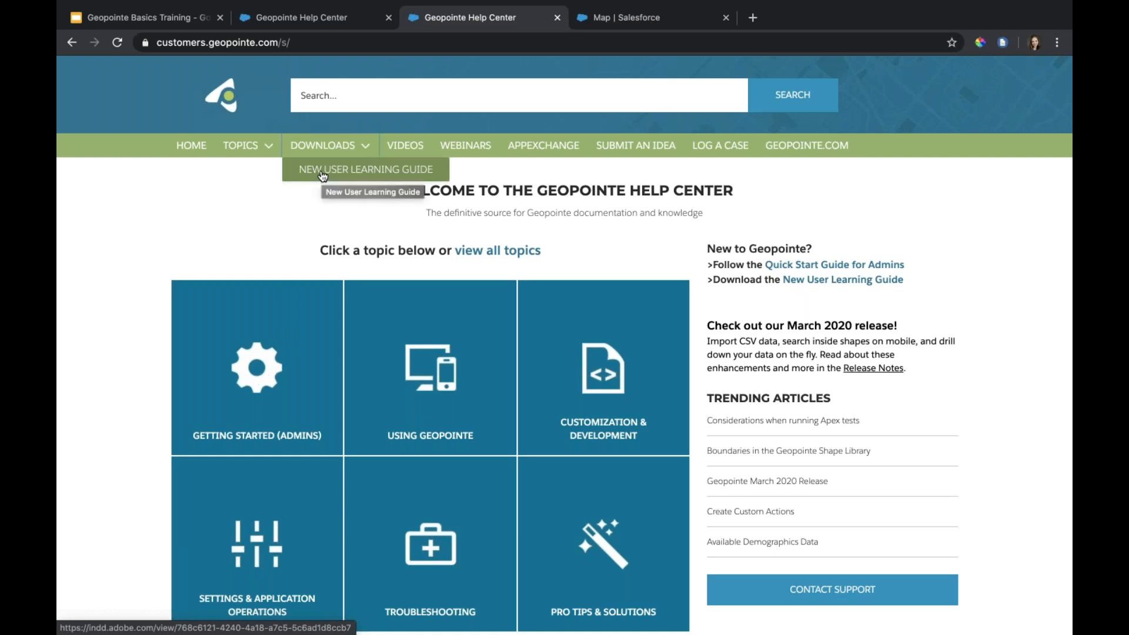
click(323, 175)
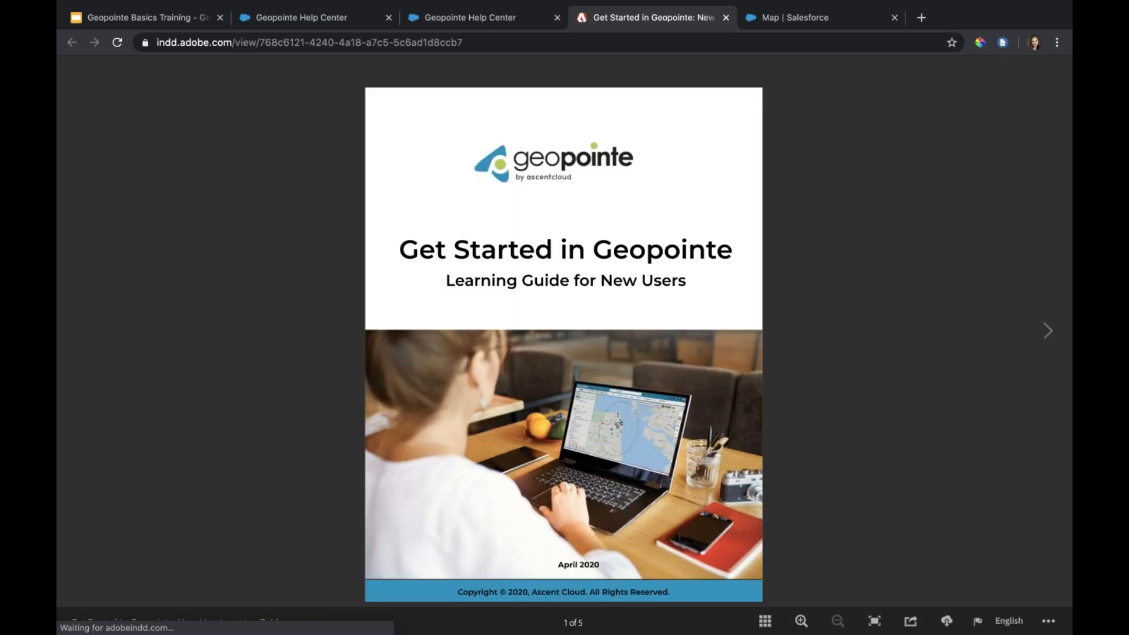
- Page through the New User Learning Guide from the cover to its last spread
key(Right)
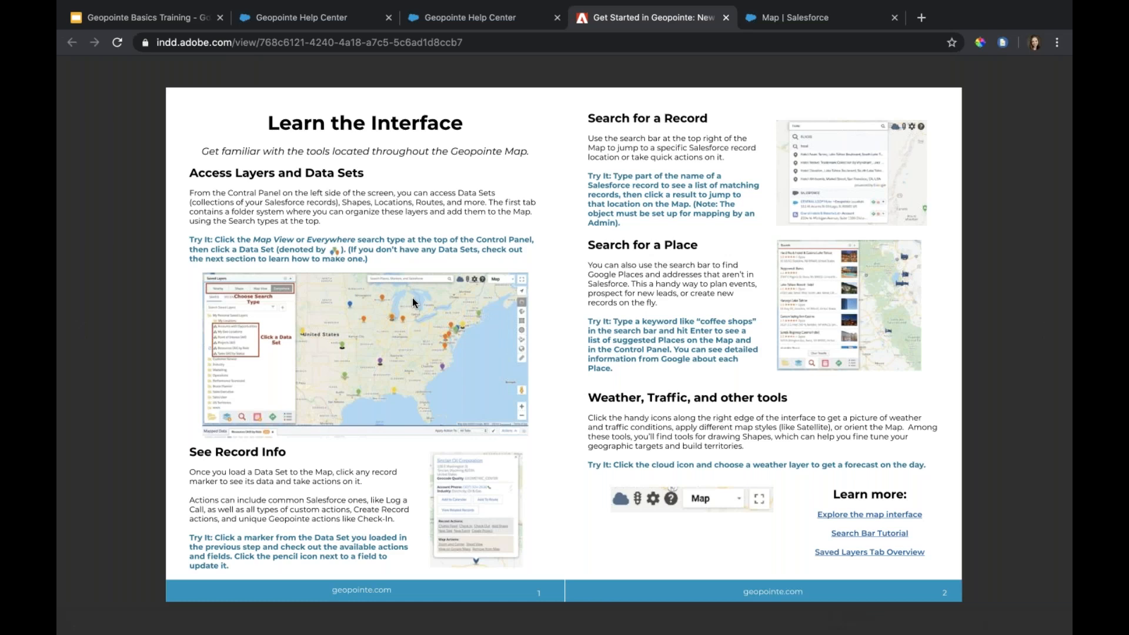
key(Right)
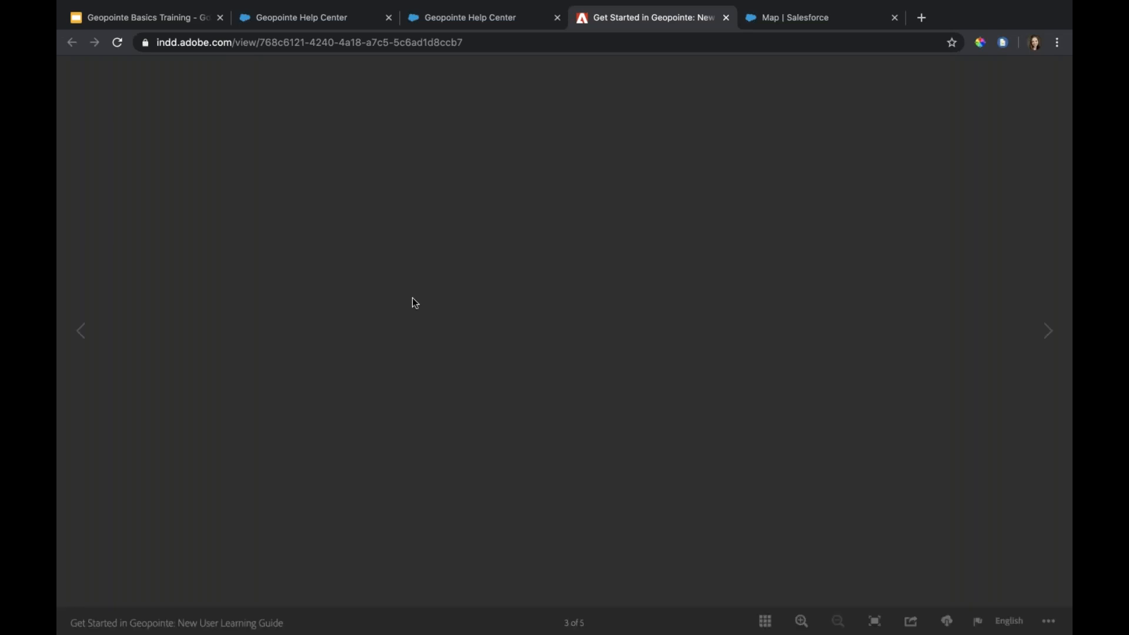
key(Right)
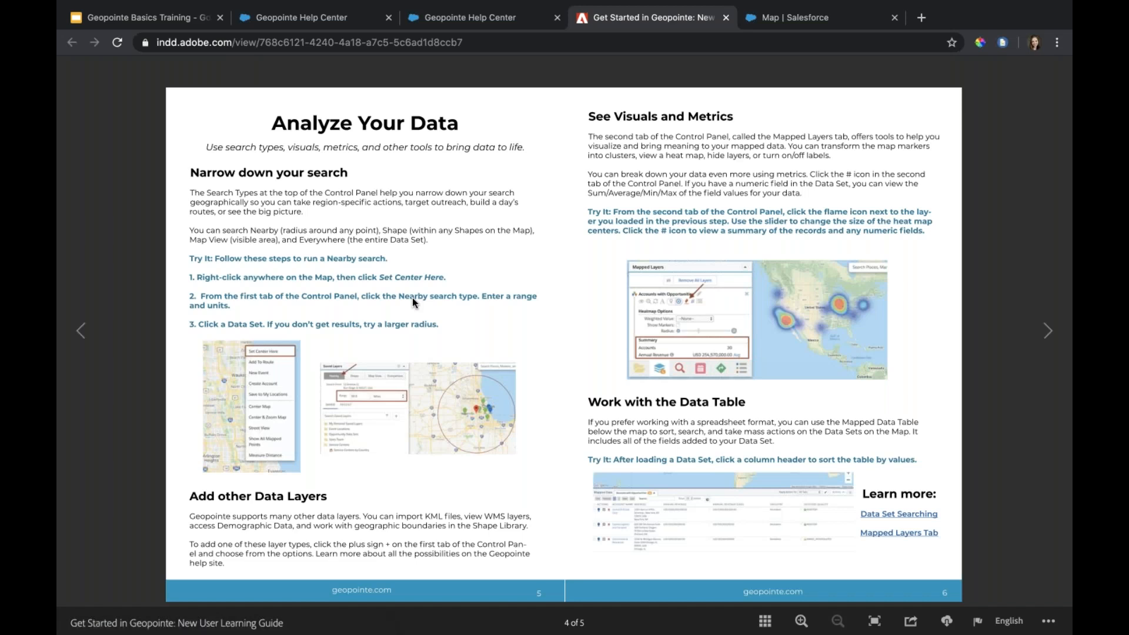
key(Right)
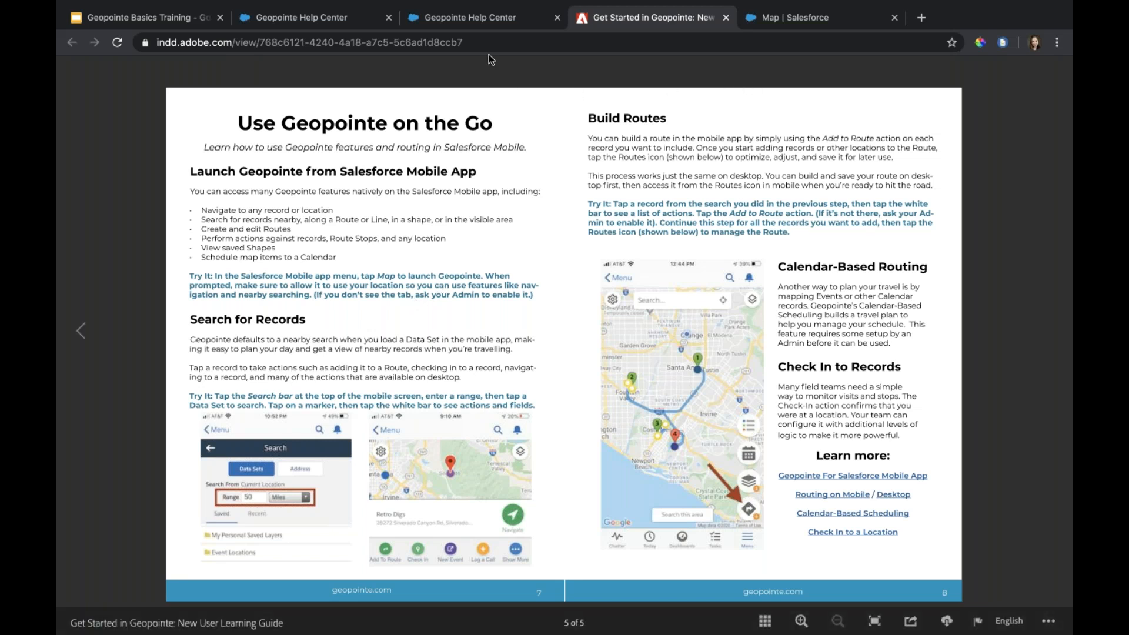
- Switch from the learning guide back to the Getting Help slide of the training presentation
click(477, 19)
click(292, 20)
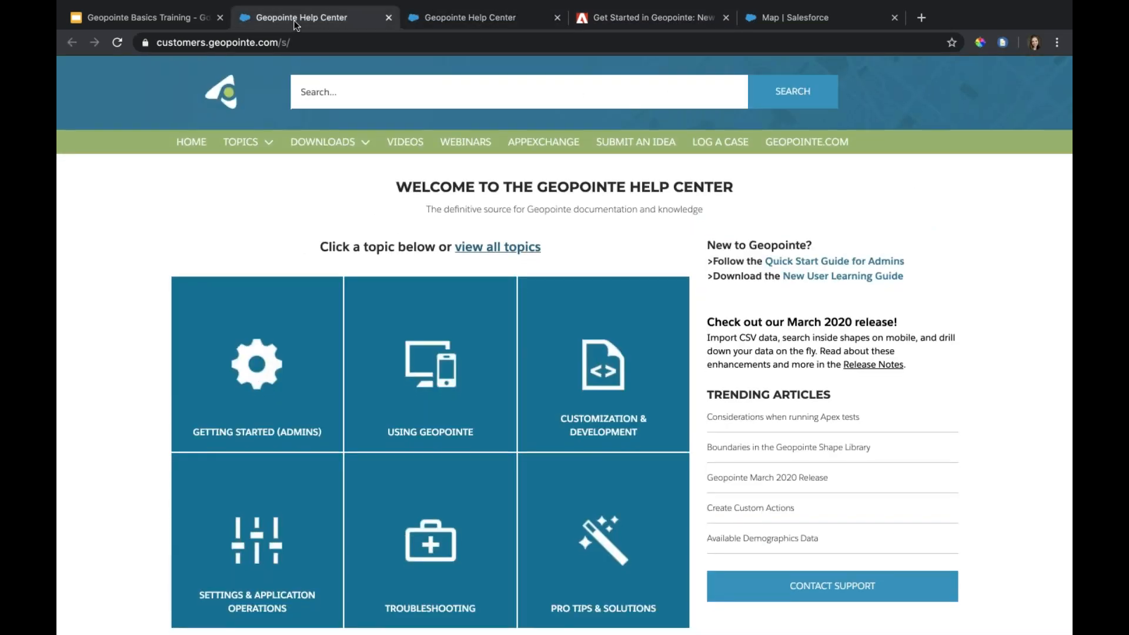
click(169, 16)
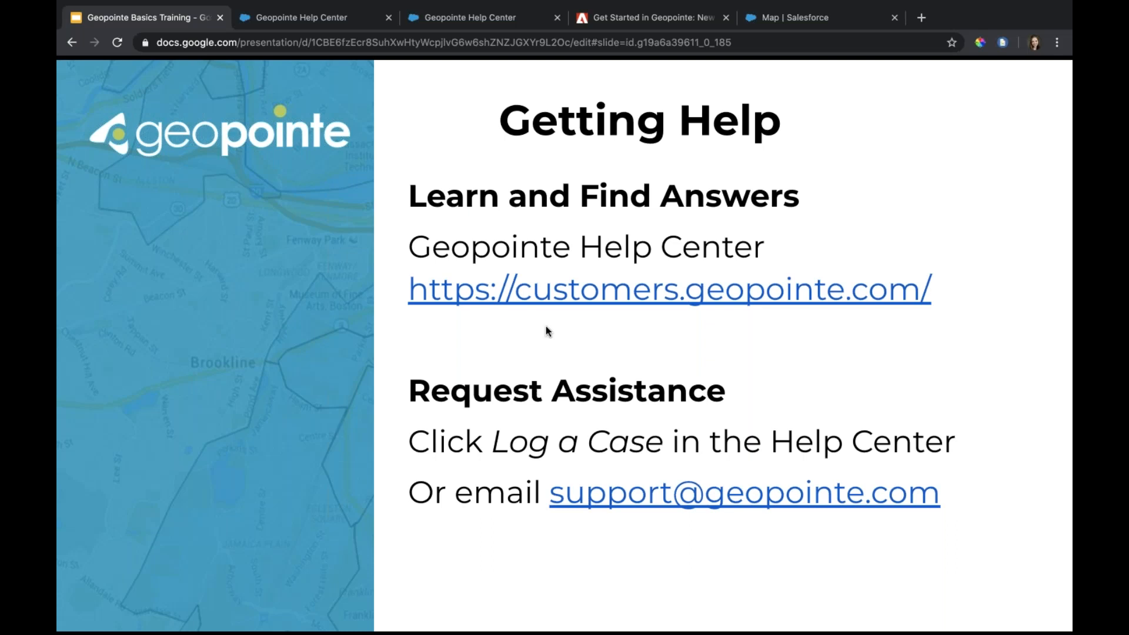
- View the Help Center's technical support contact form and return to the Getting Help slide
click(446, 23)
scroll(752, 614, down, 1)
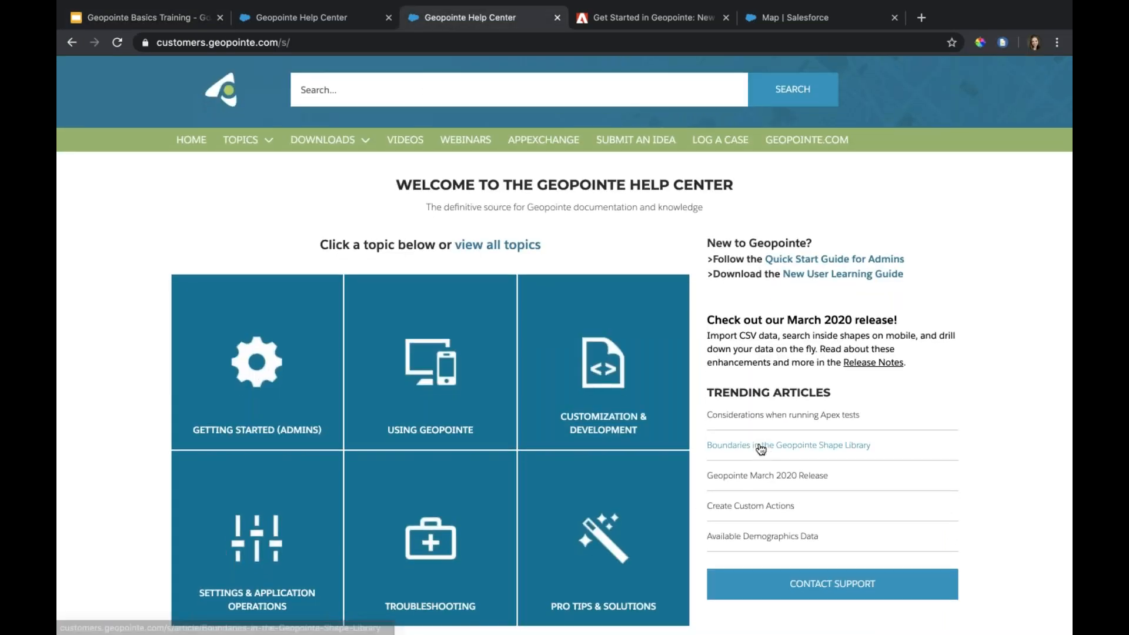
click(759, 588)
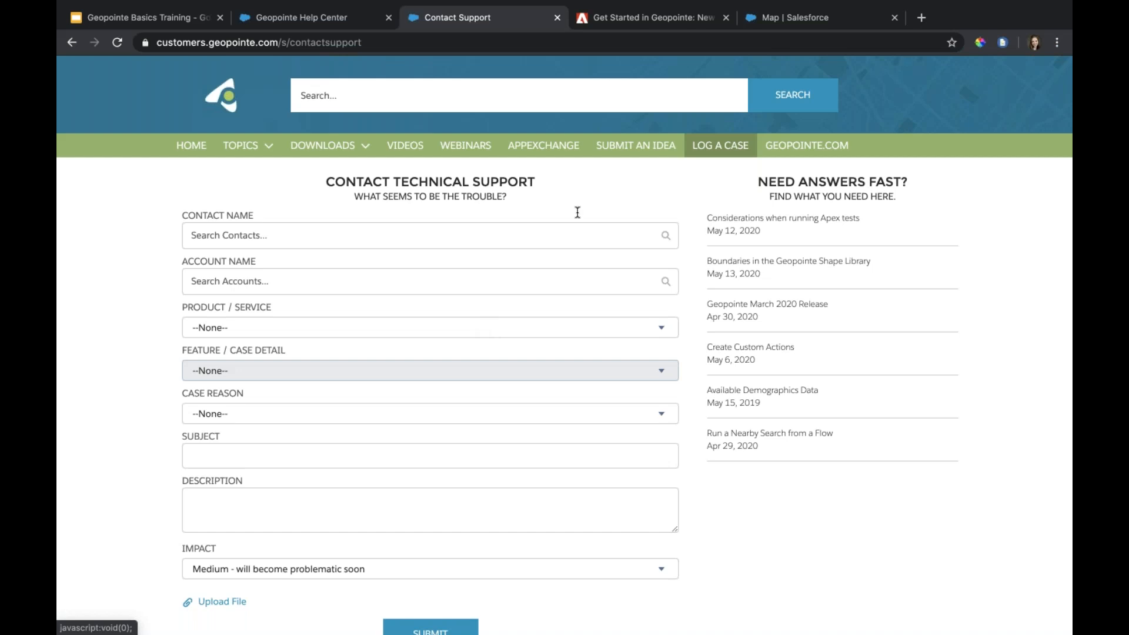
click(152, 18)
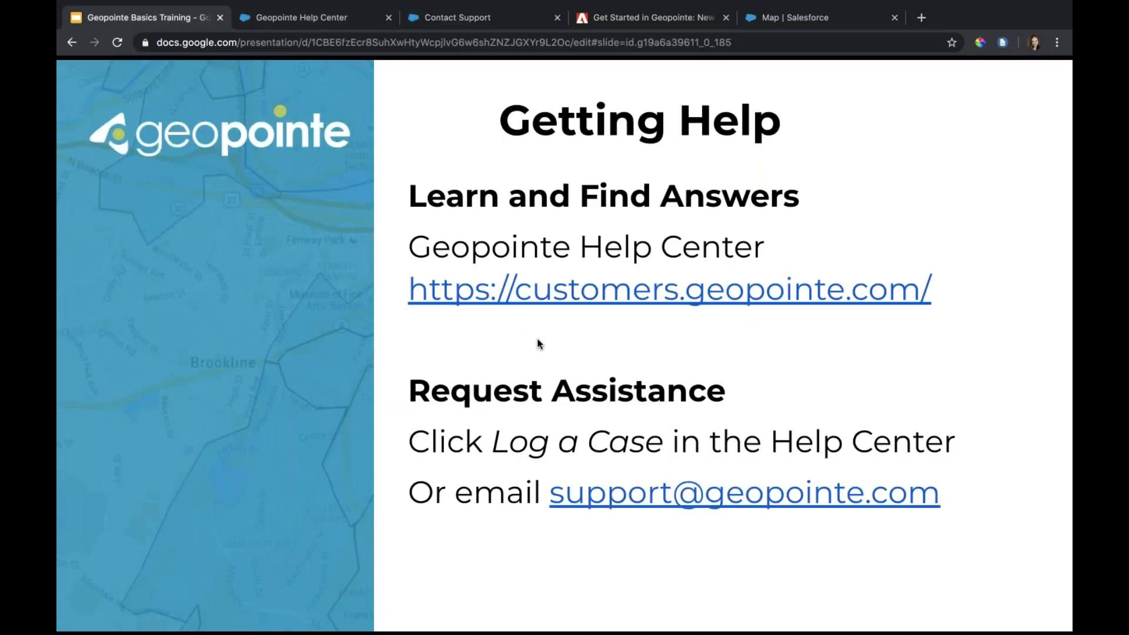
- Close both Help Center pages and the learning guide, leaving the Salesforce map in view
click(310, 19)
click(388, 18)
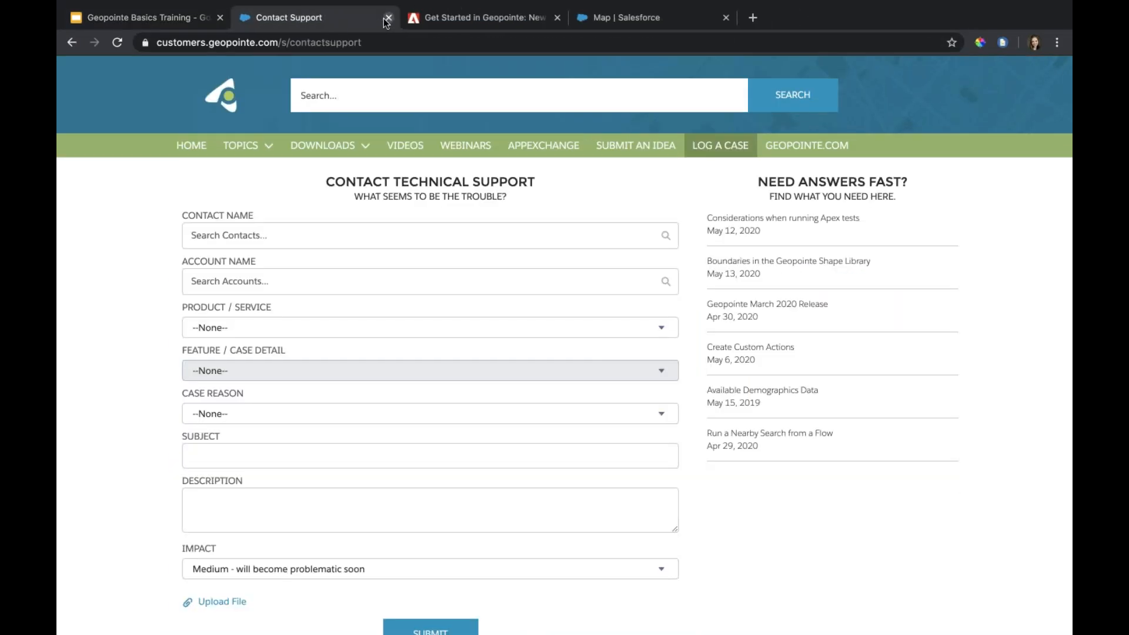
click(388, 18)
click(387, 18)
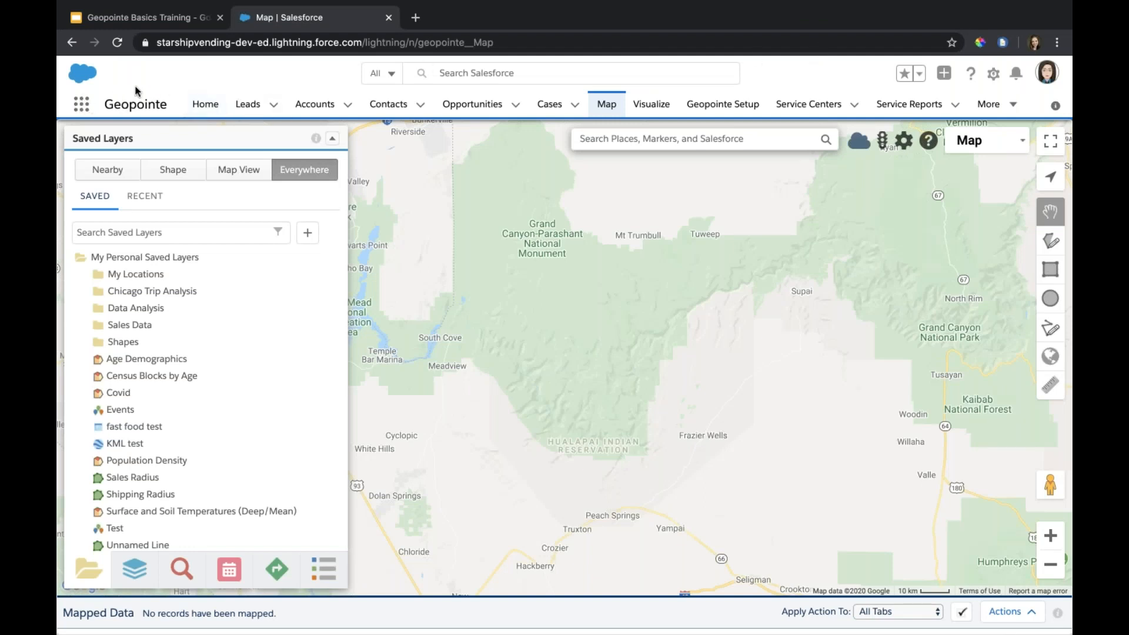
- Open the Geopointe Map from the App Launcher's full list of items
click(78, 108)
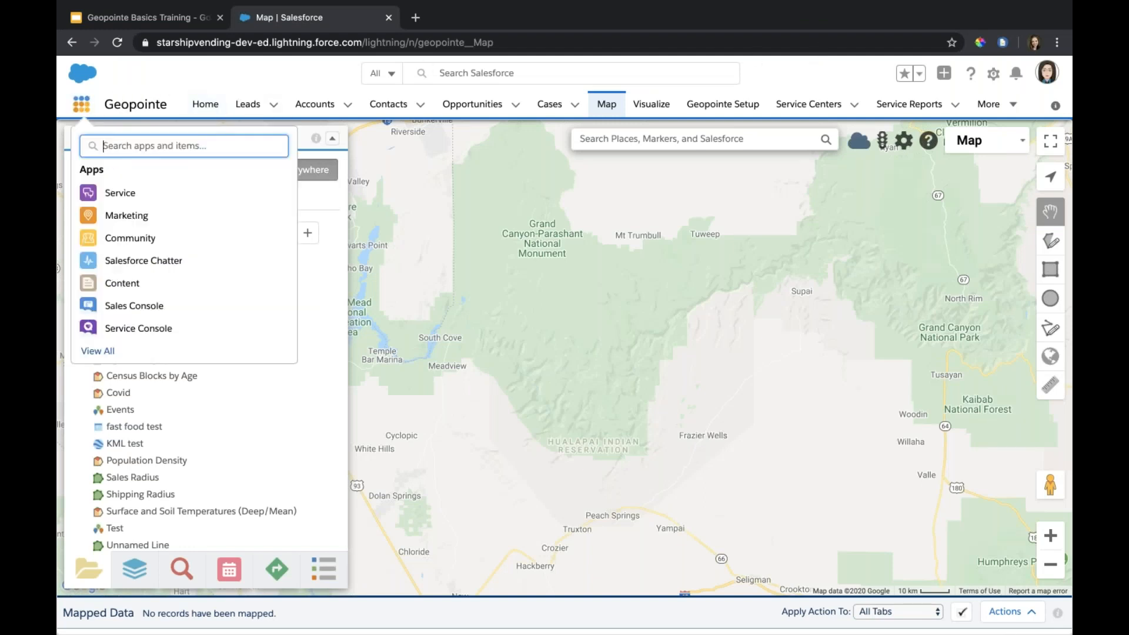
key(Escape)
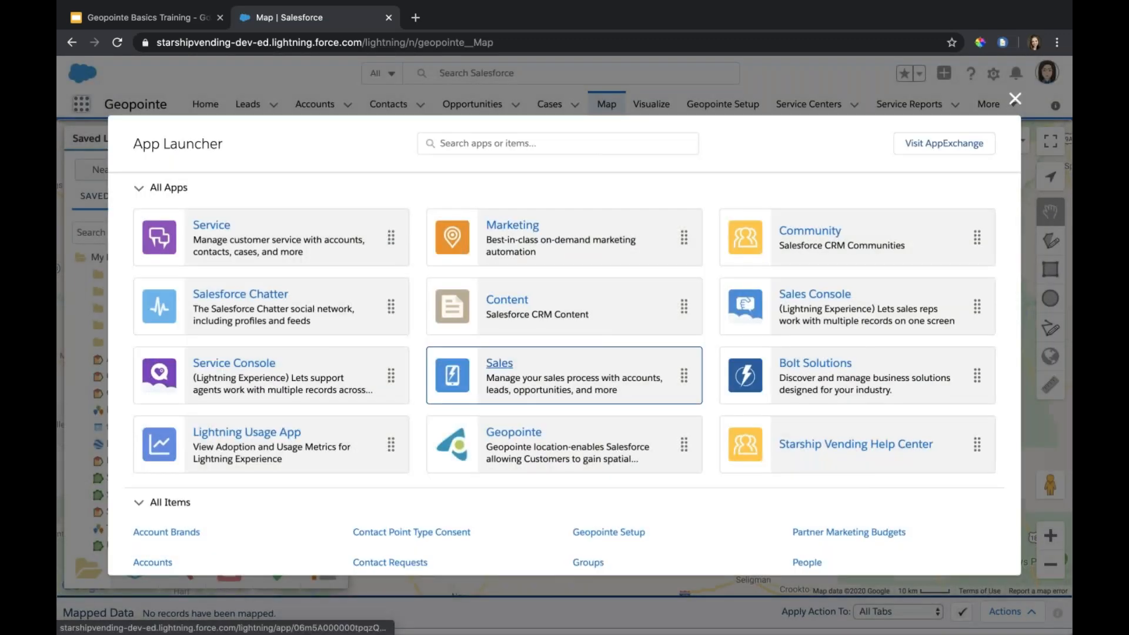
scroll(415, 474, down, 8)
scroll(415, 474, up, 3)
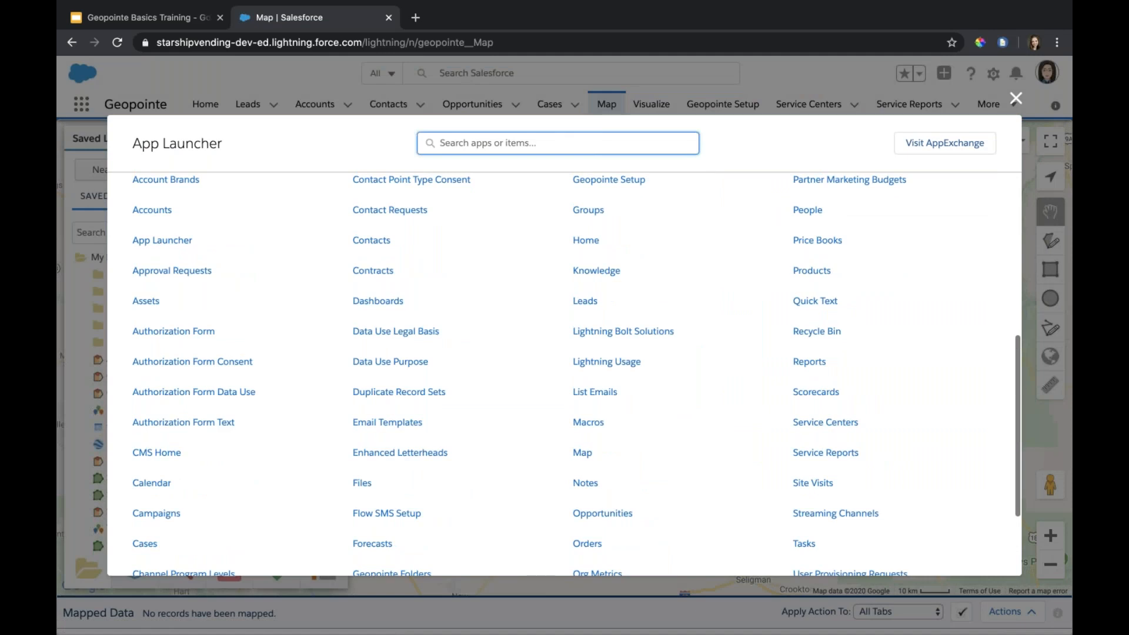
click(584, 456)
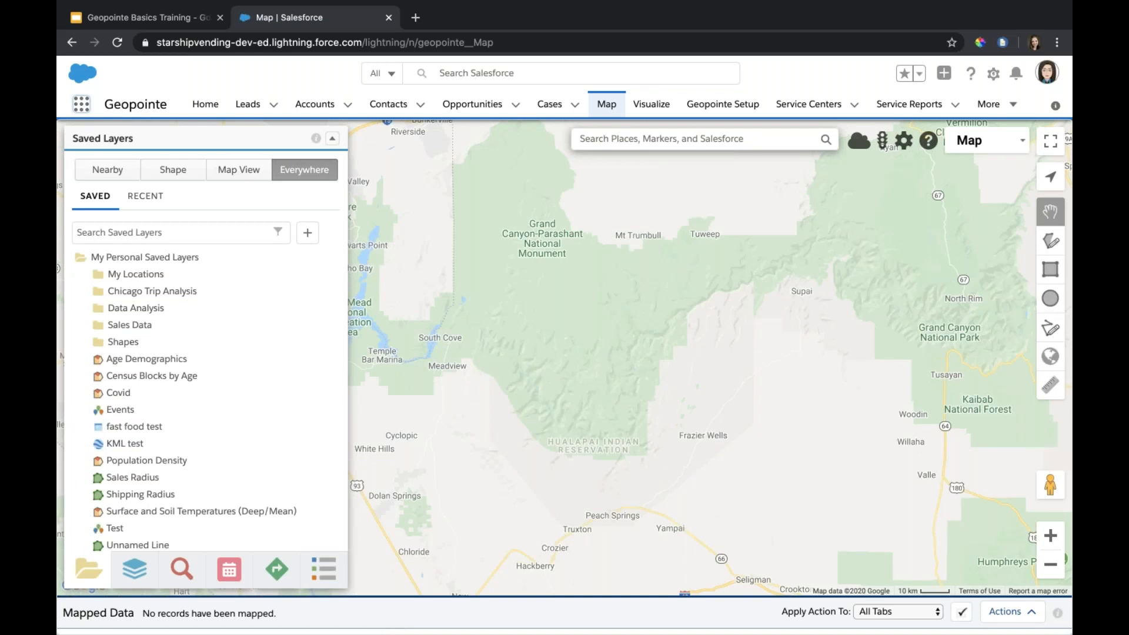
- Look through all apps and items in the App Launcher and close it
click(82, 104)
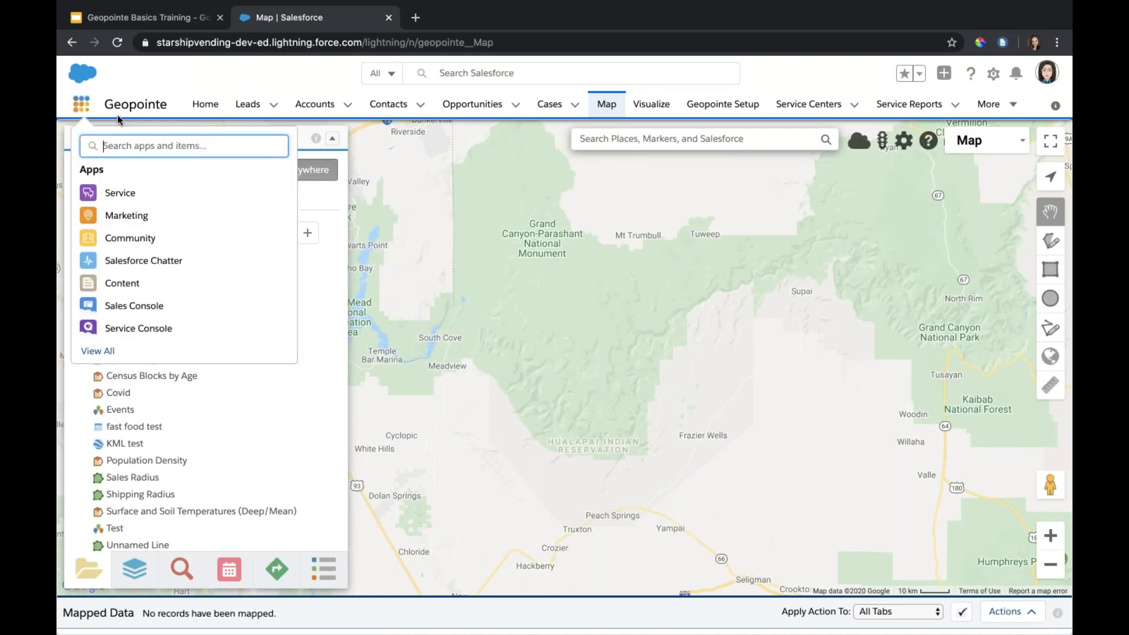
click(97, 352)
scroll(501, 344, down, 1)
scroll(500, 345, down, 1)
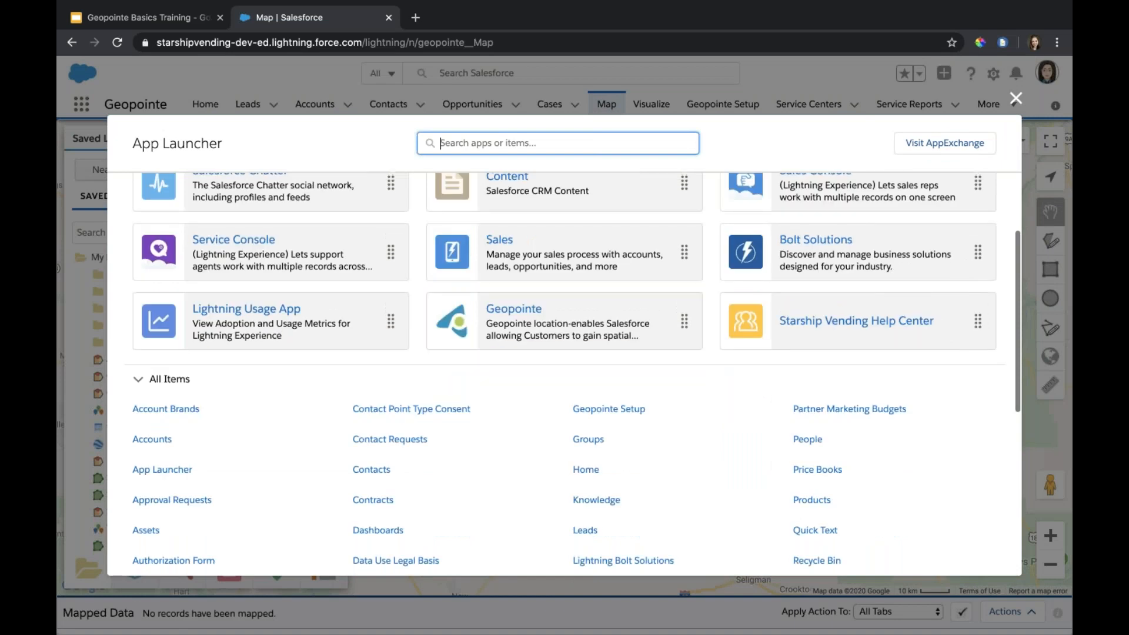
click(1015, 98)
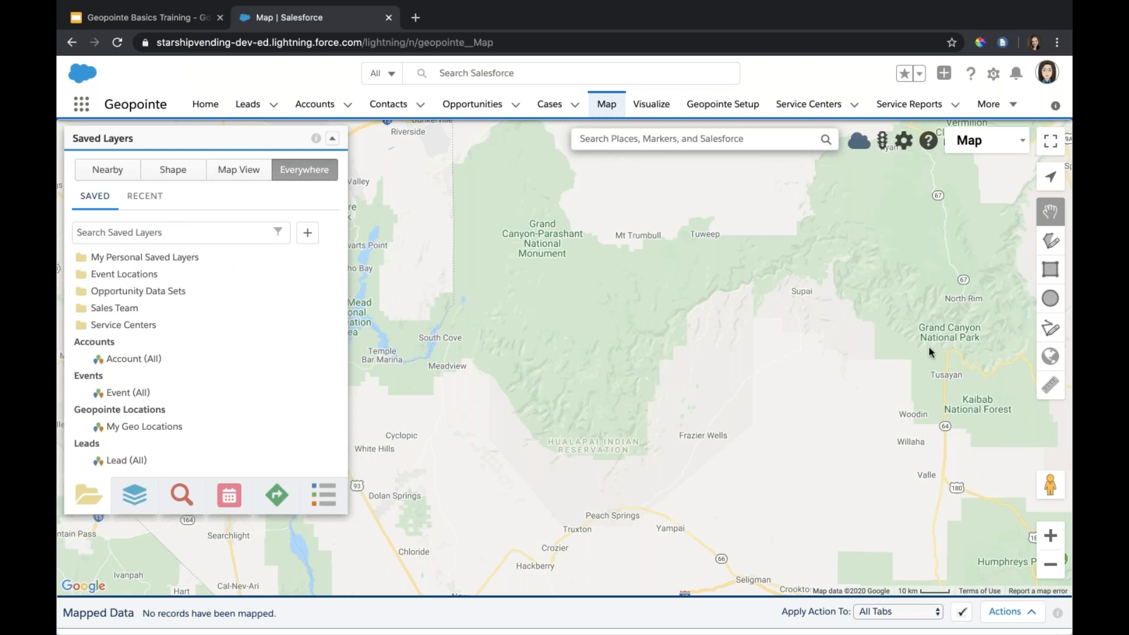
- Search the map for "retro digs", locate the Retro Digs account and open its marker's details
click(664, 142)
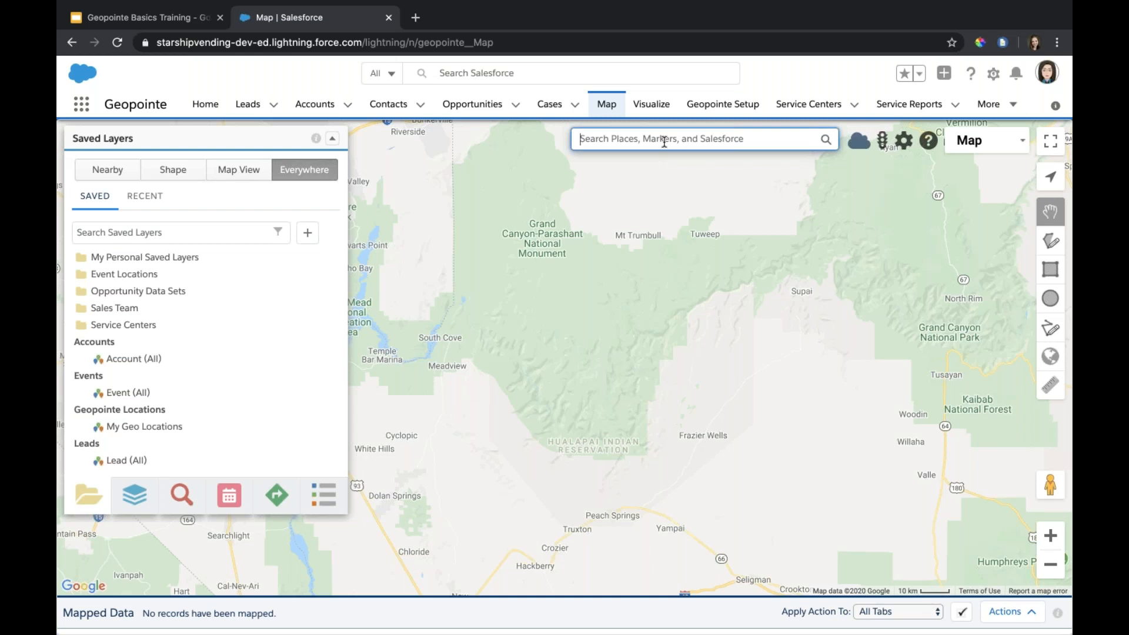
text(re)
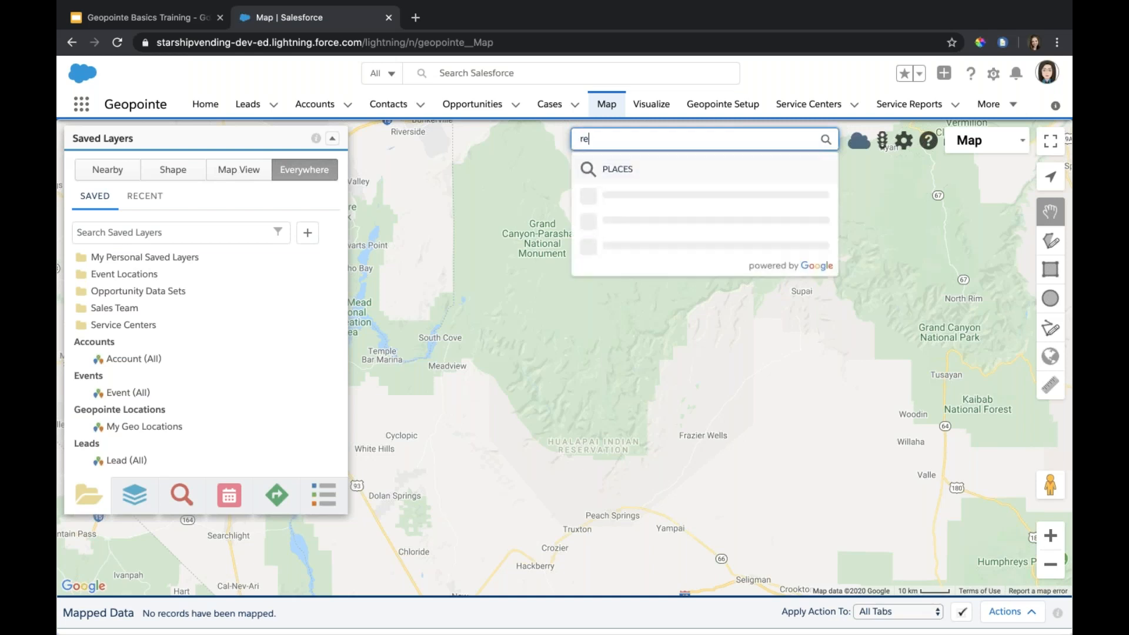
text(tro digs)
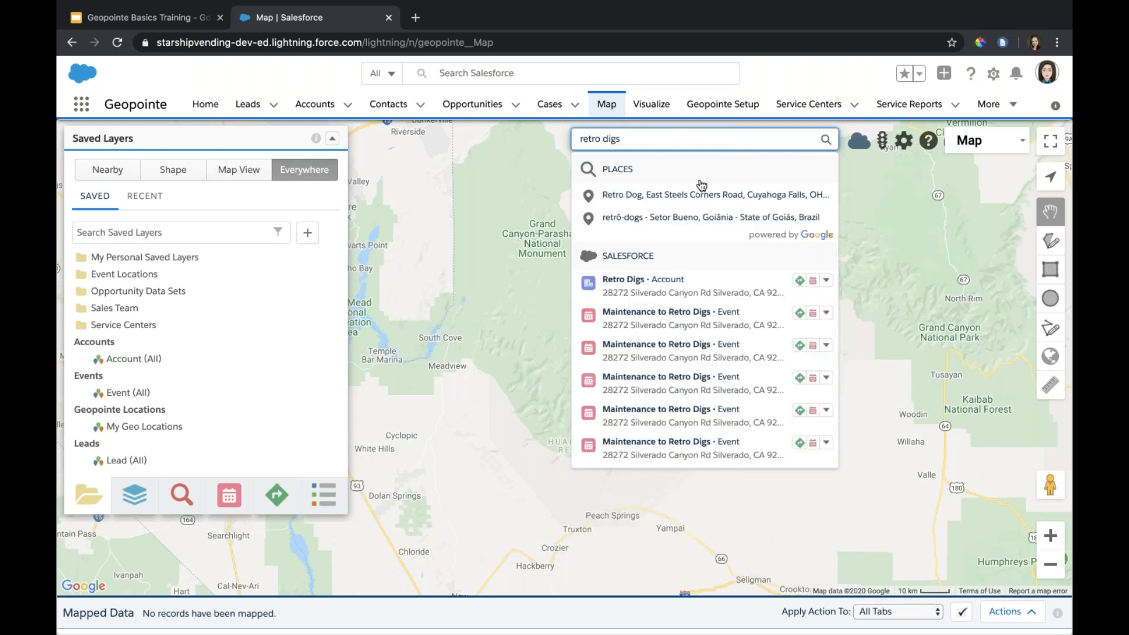
click(632, 288)
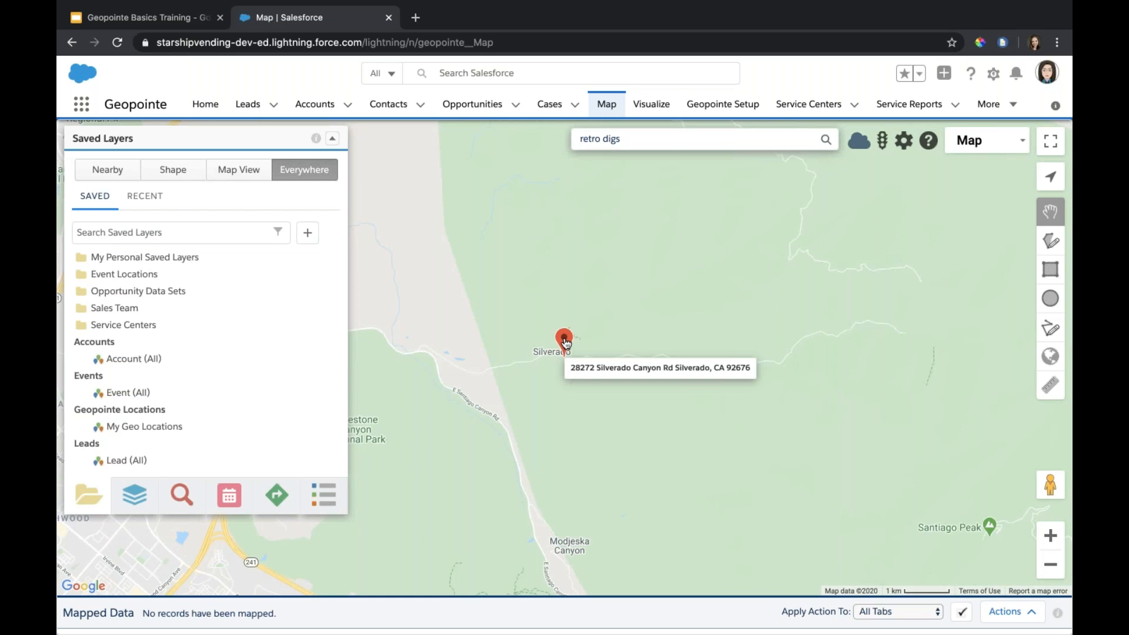
click(564, 339)
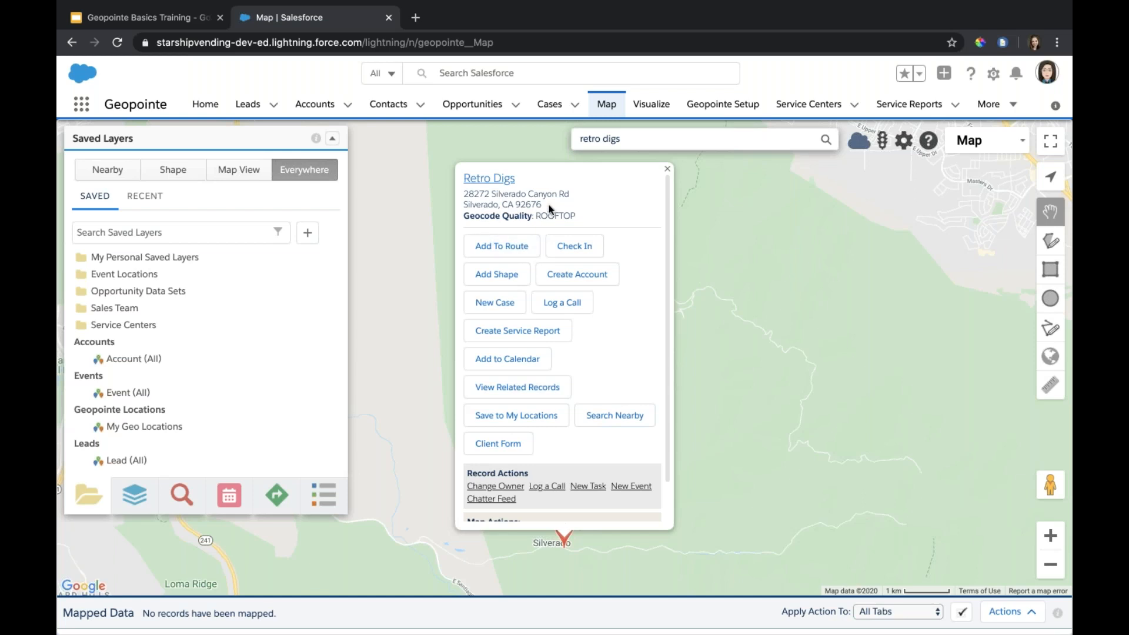
- Close the marker details and list the actions available for the Retro Digs account in the map's search results
click(666, 170)
click(654, 143)
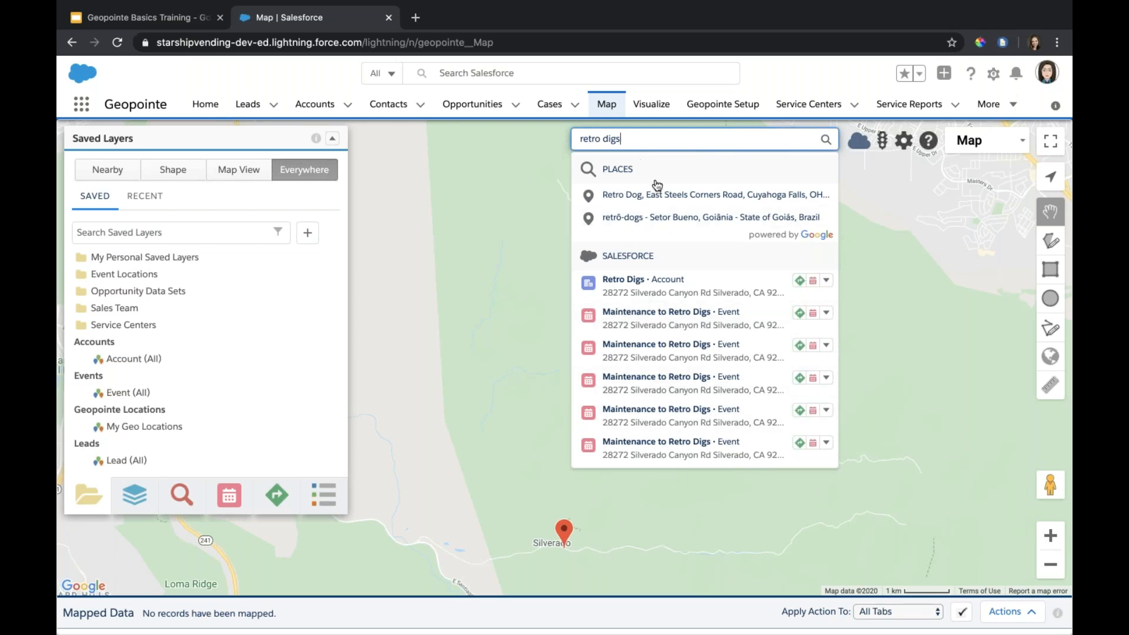
click(826, 282)
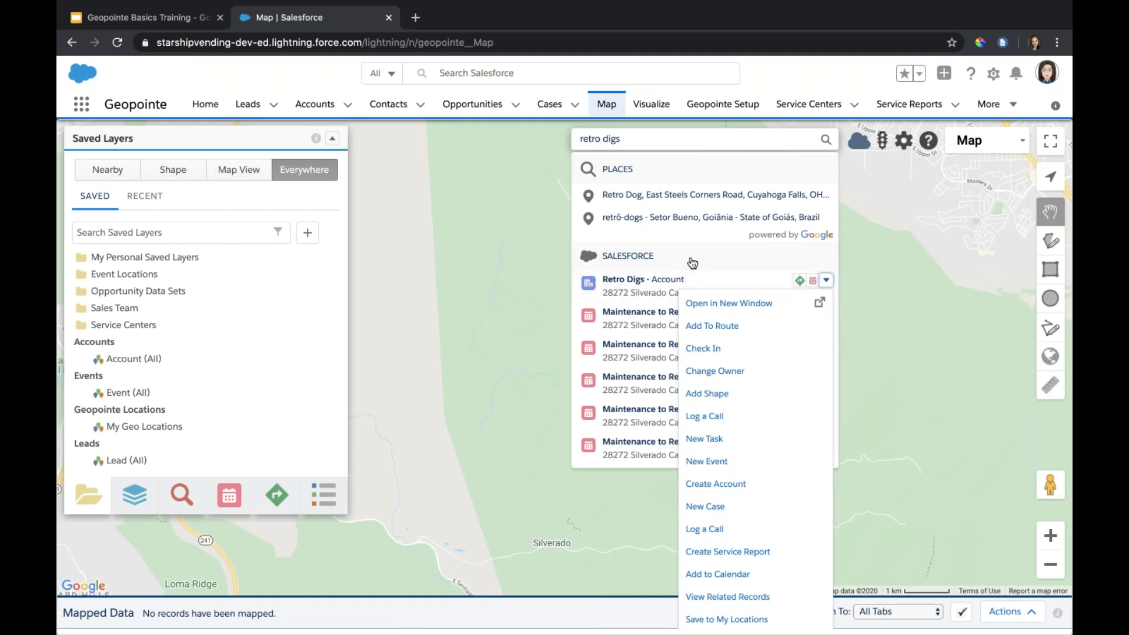
- Replace the map search term with "coffee shops" and run the search for matching places
click(689, 141)
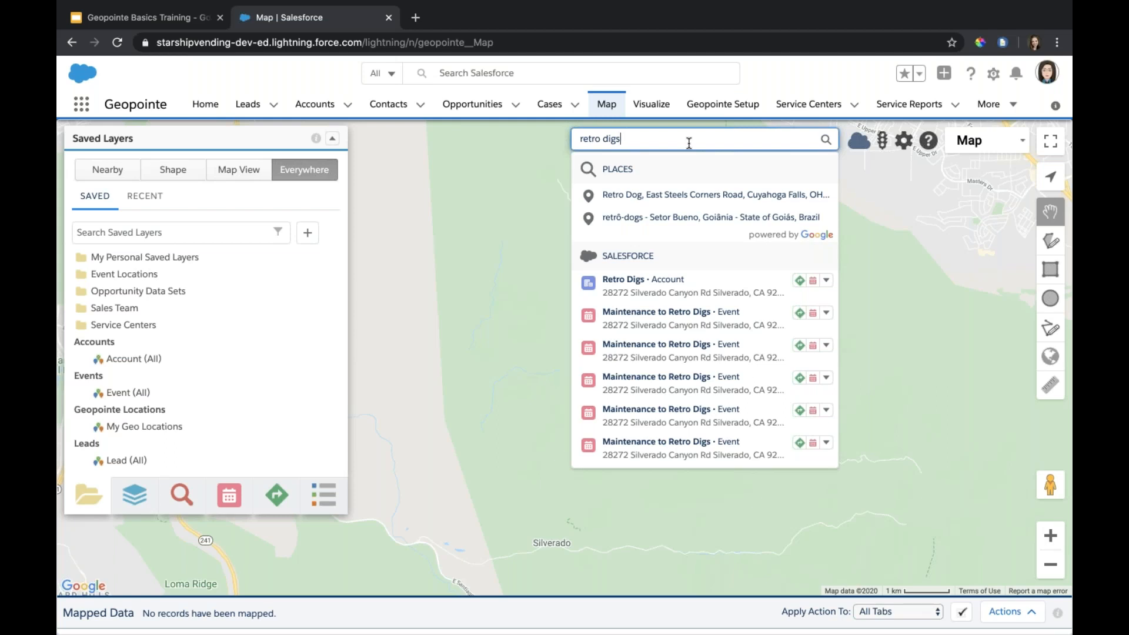
key(BackSpace)
key(BackSpace)
key(BackSpace)
key(BackSpace)
key(BackSpace)
key(BackSpace)
key(BackSpace)
key(BackSpace)
key(BackSpace)
key(BackSpace)
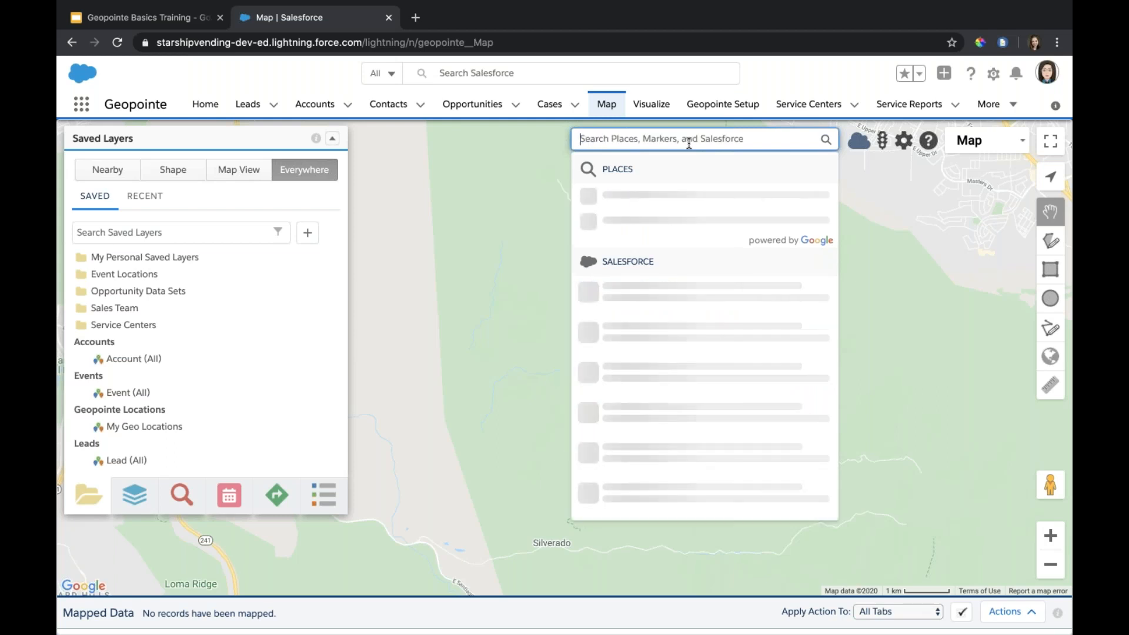
text(coffee shops)
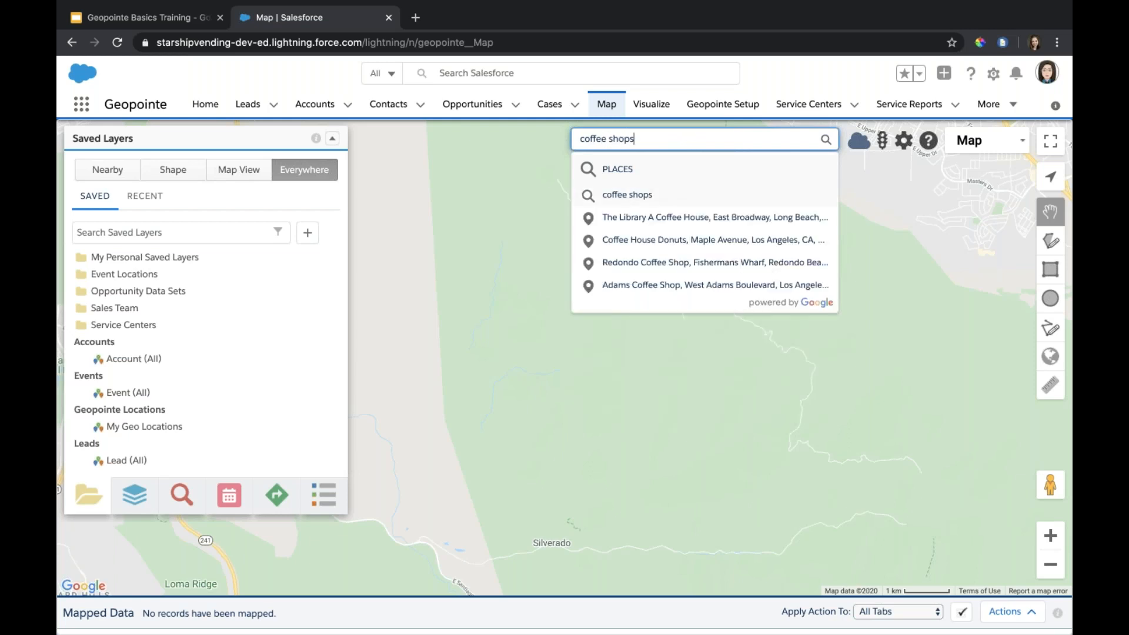
key(Return)
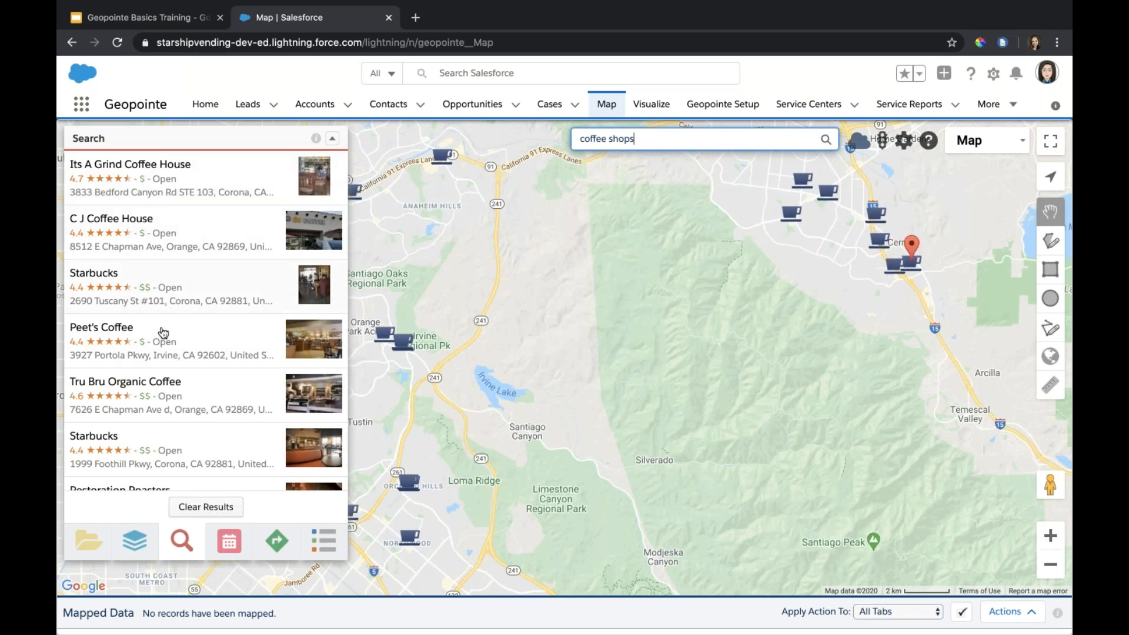
- Browse the coffee shop results and open the map details of C J Coffee House
scroll(162, 418, down, 1)
scroll(206, 321, down, 6)
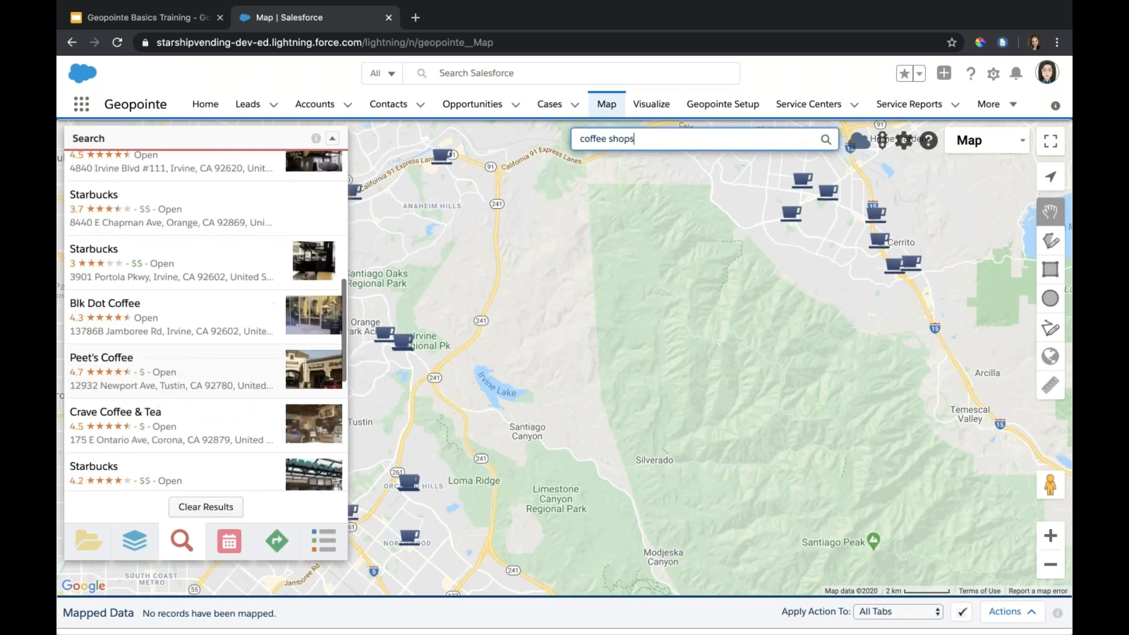
scroll(206, 320, up, 4)
click(409, 351)
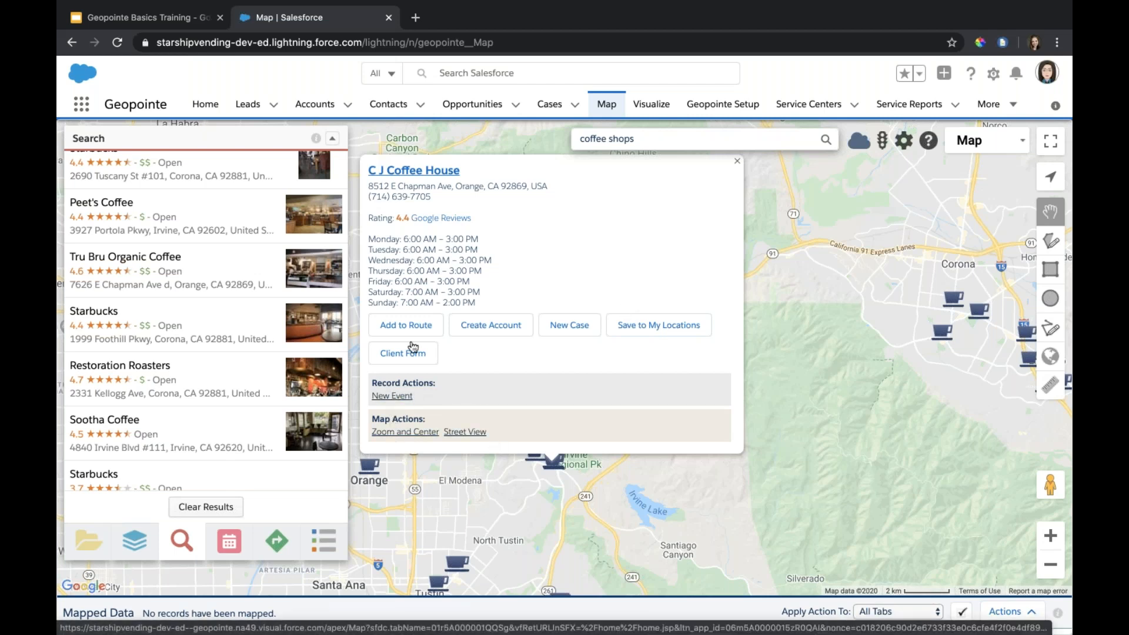
- Search the map for "hotels" and view the details of the Howard Johnson by Wyndham Orange hotel
click(736, 165)
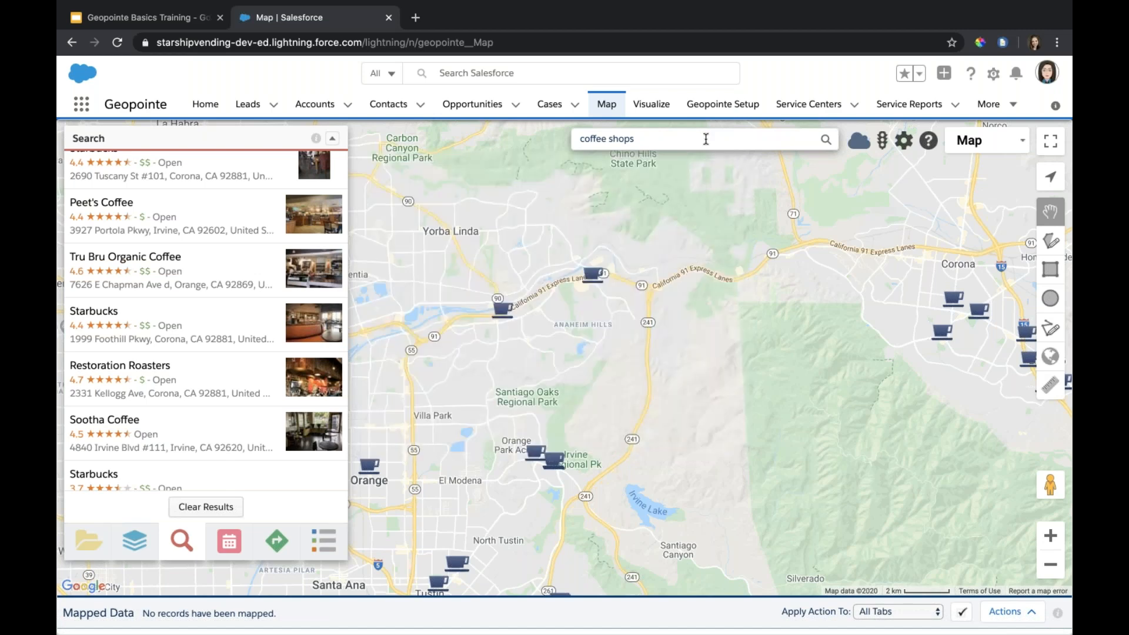
click(708, 139)
text(hotels)
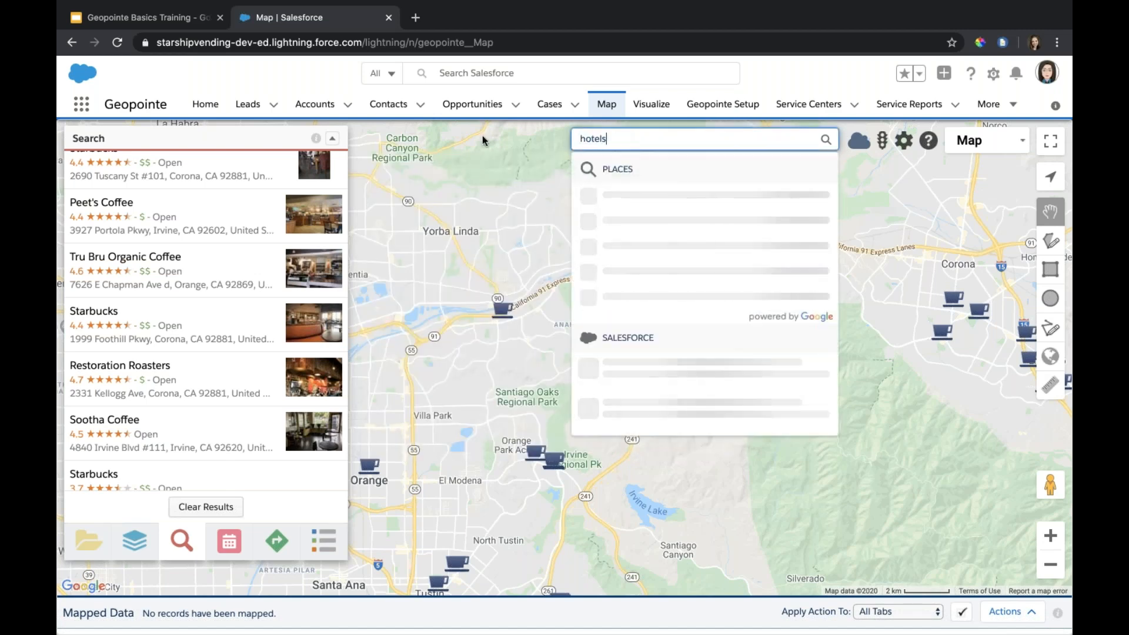
key(Return)
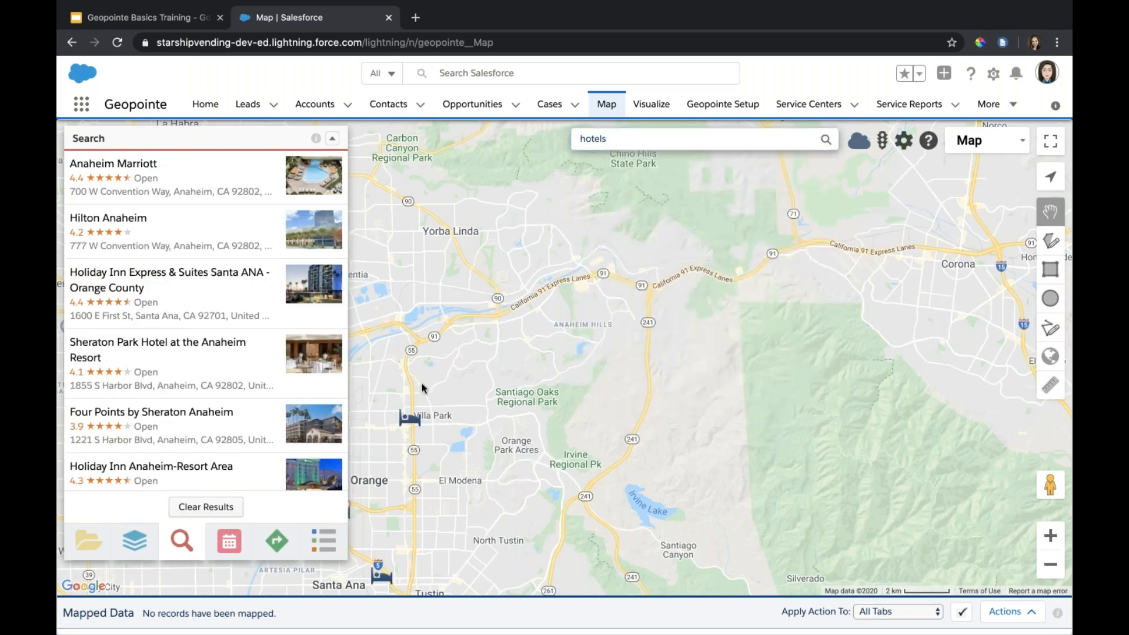
click(410, 418)
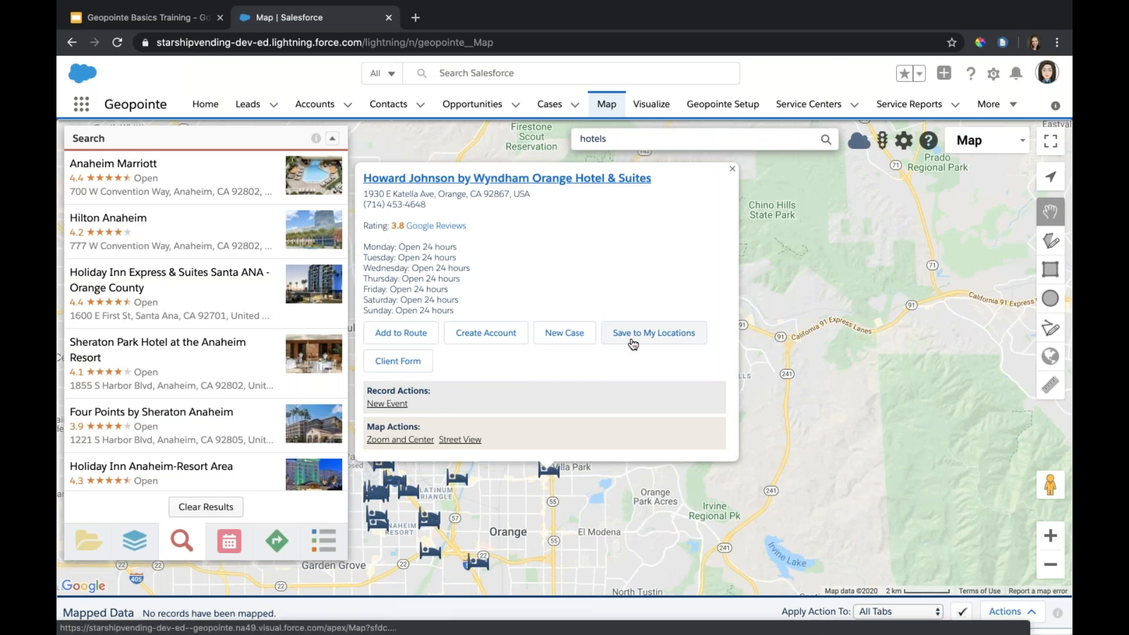
click(732, 170)
- Search the map for "123", plot the first suggested street address in Orange and view its marker's details
drag(614, 138, 562, 138)
text(123)
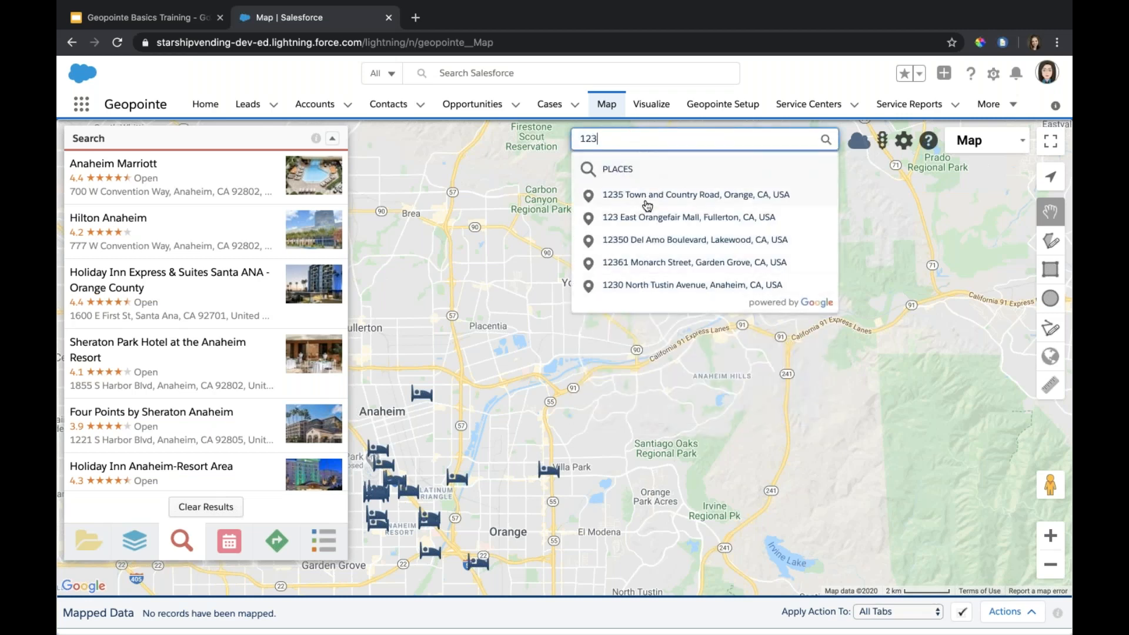
click(647, 206)
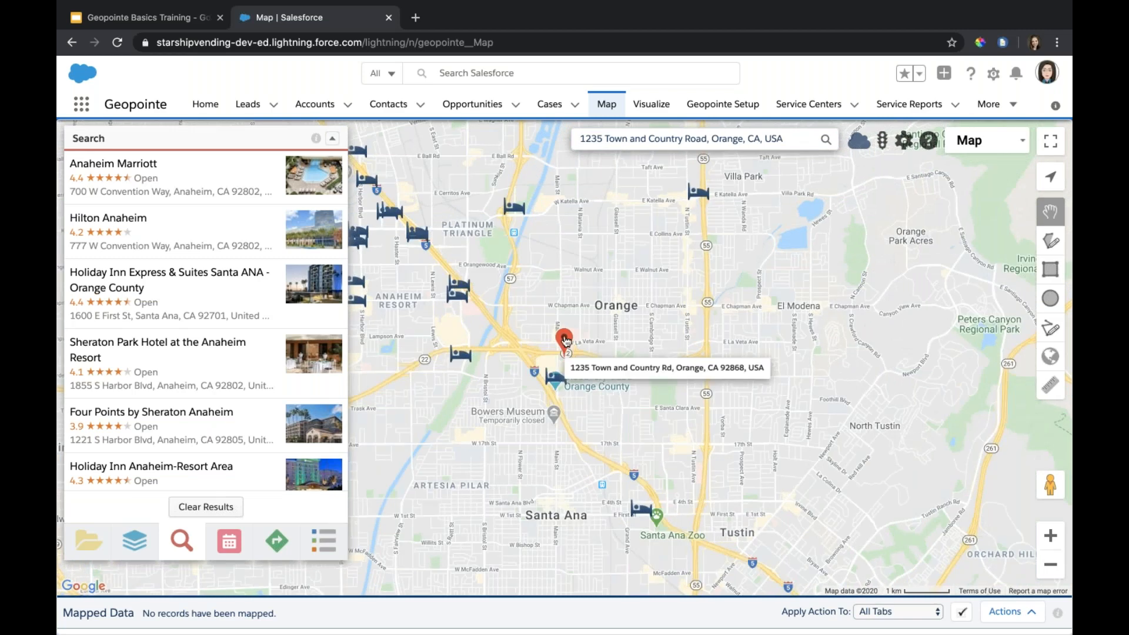
click(565, 339)
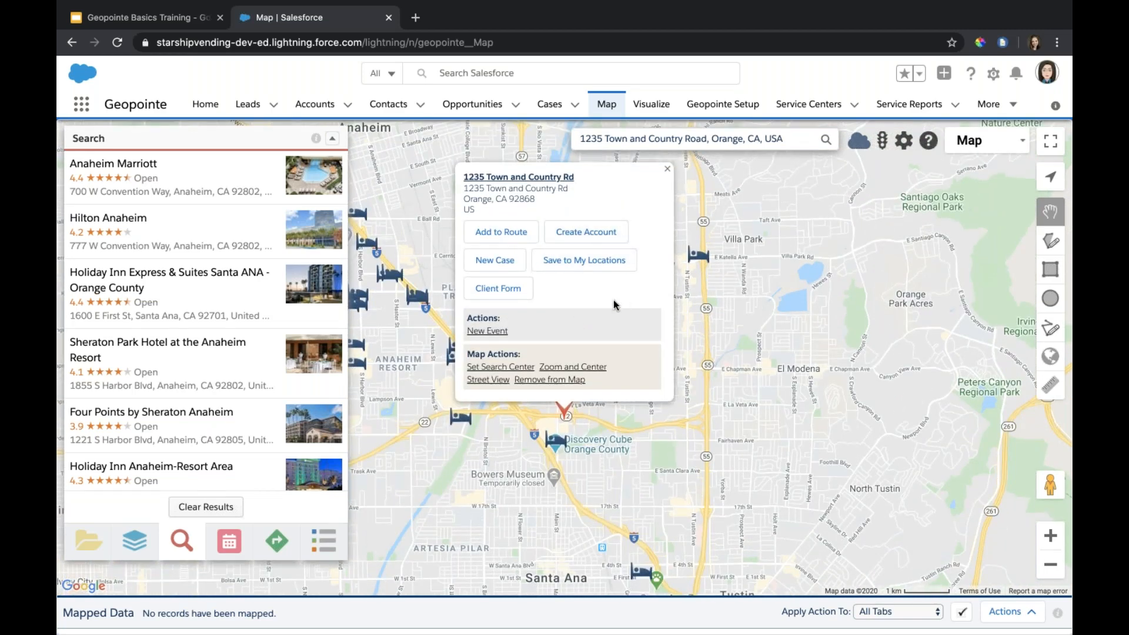
click(667, 169)
- Empty the map search term and clear the hotel results from the map
triple_click(789, 145)
key(BackSpace)
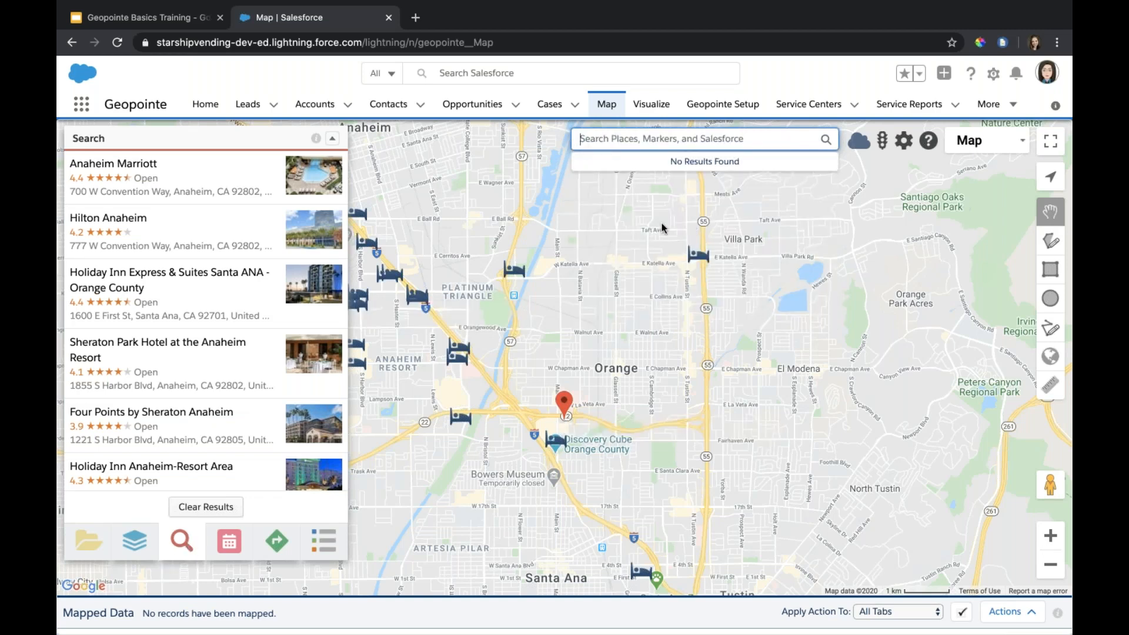
click(849, 170)
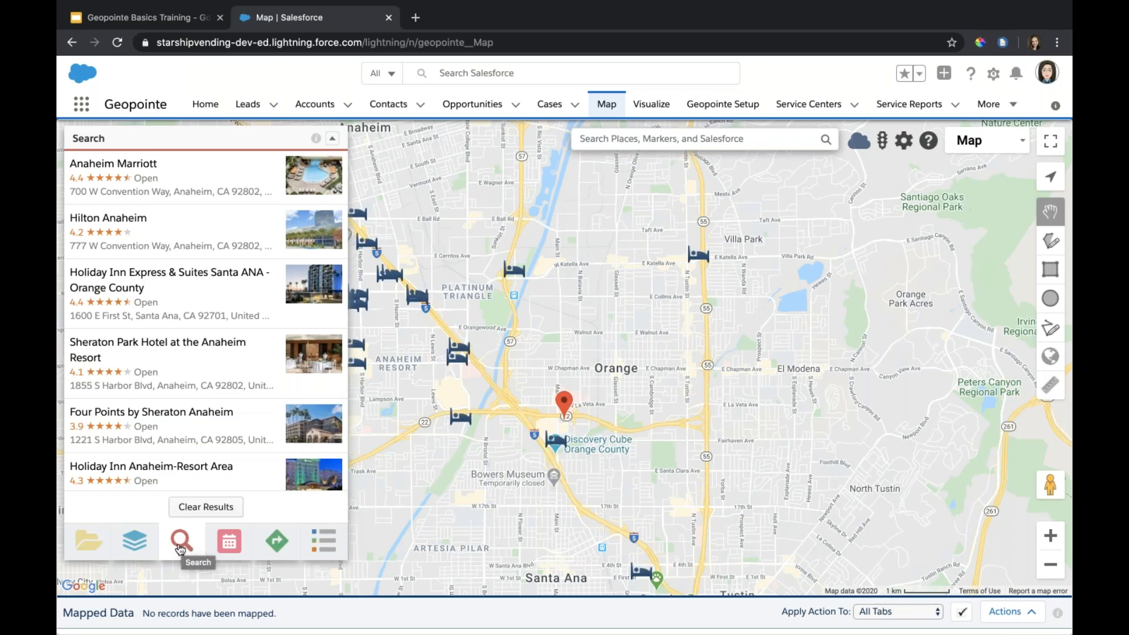
click(184, 509)
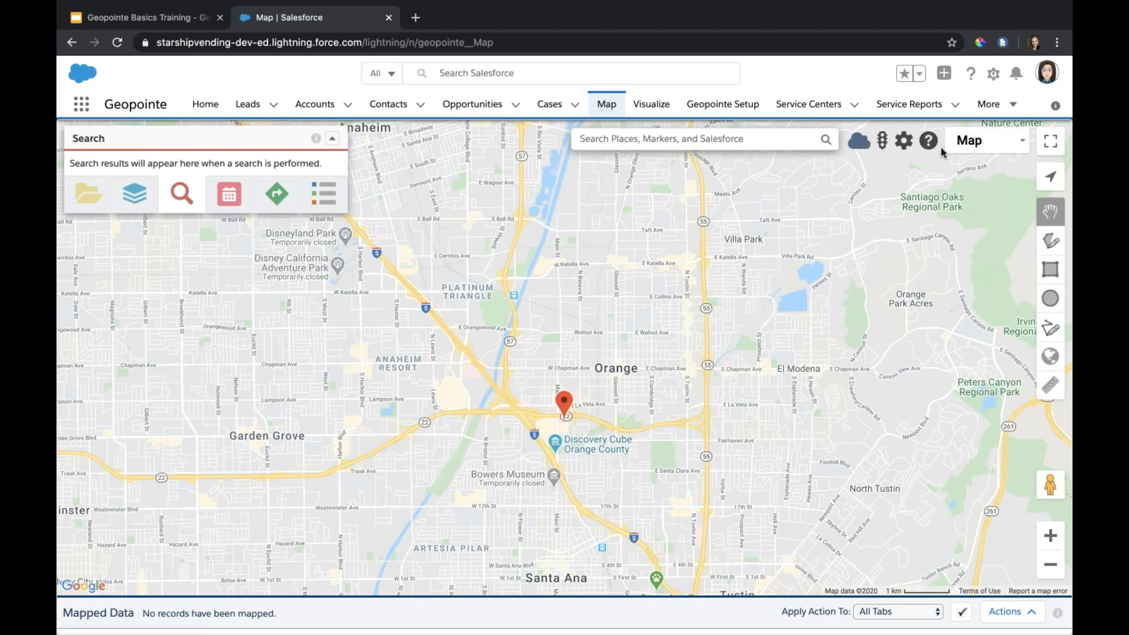
- Overlay the Temperatures weather layer on the map and view it across Southern California
click(861, 145)
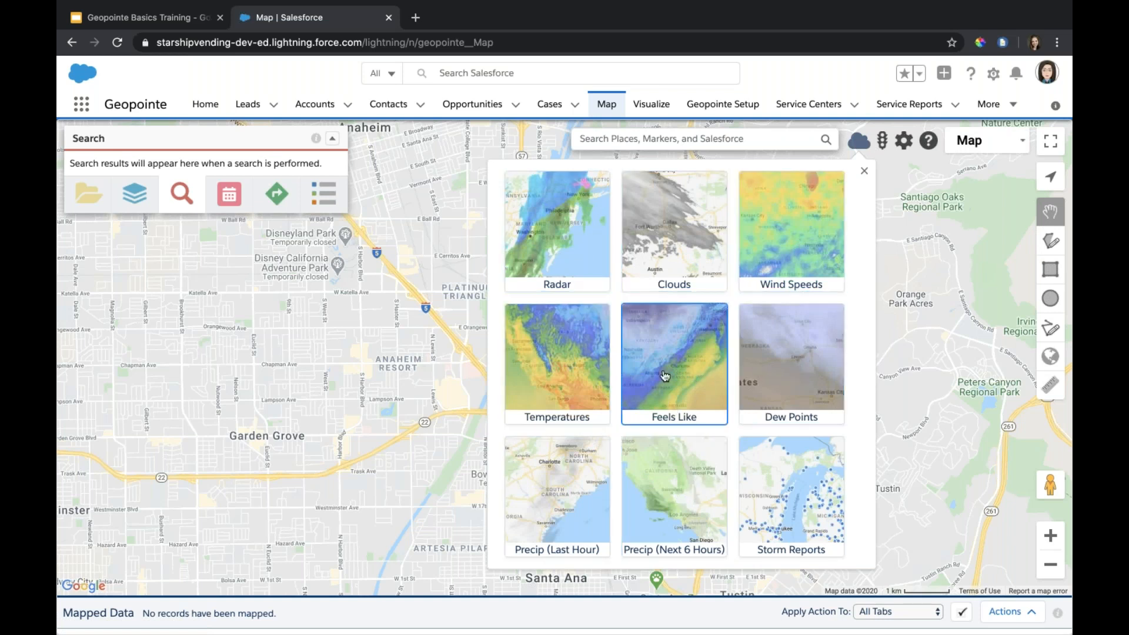
click(574, 365)
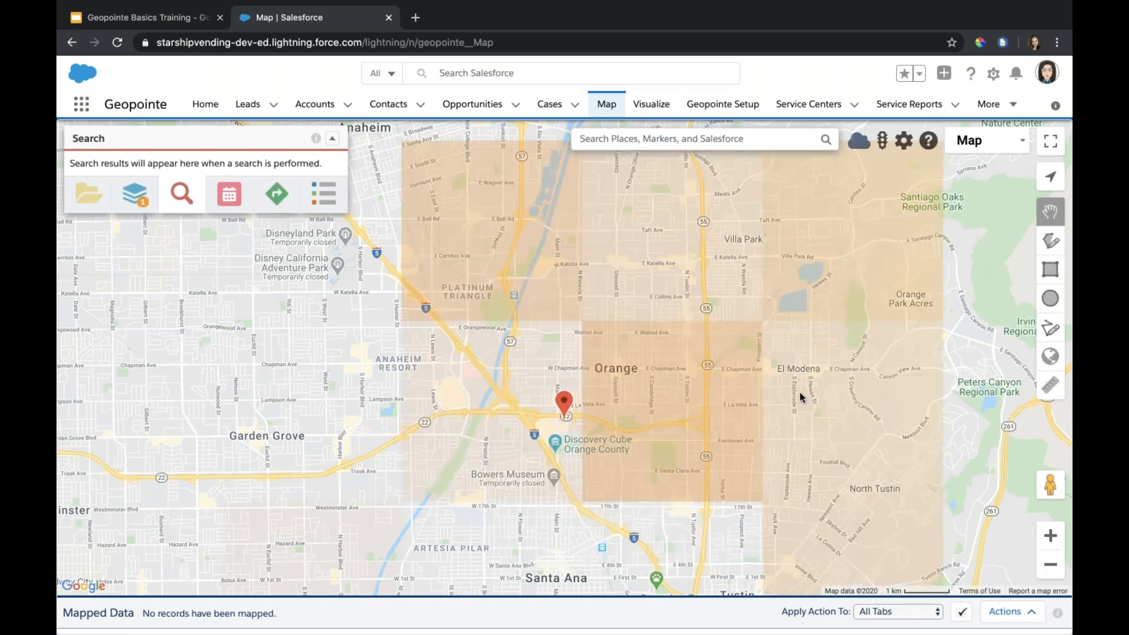
click(1050, 565)
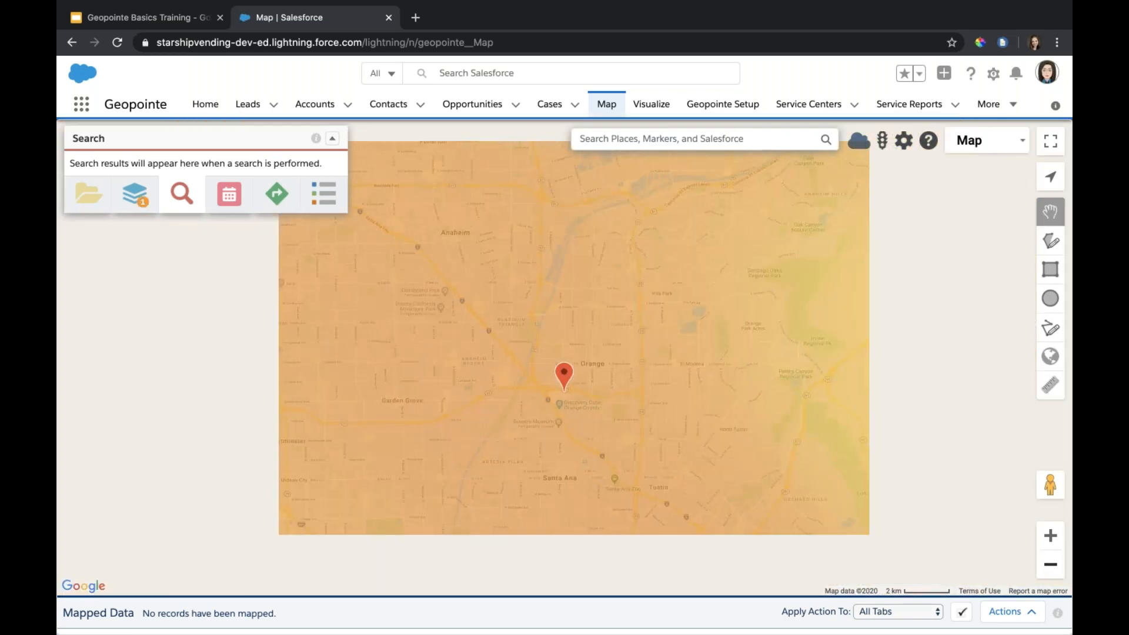
click(1040, 566)
click(1039, 565)
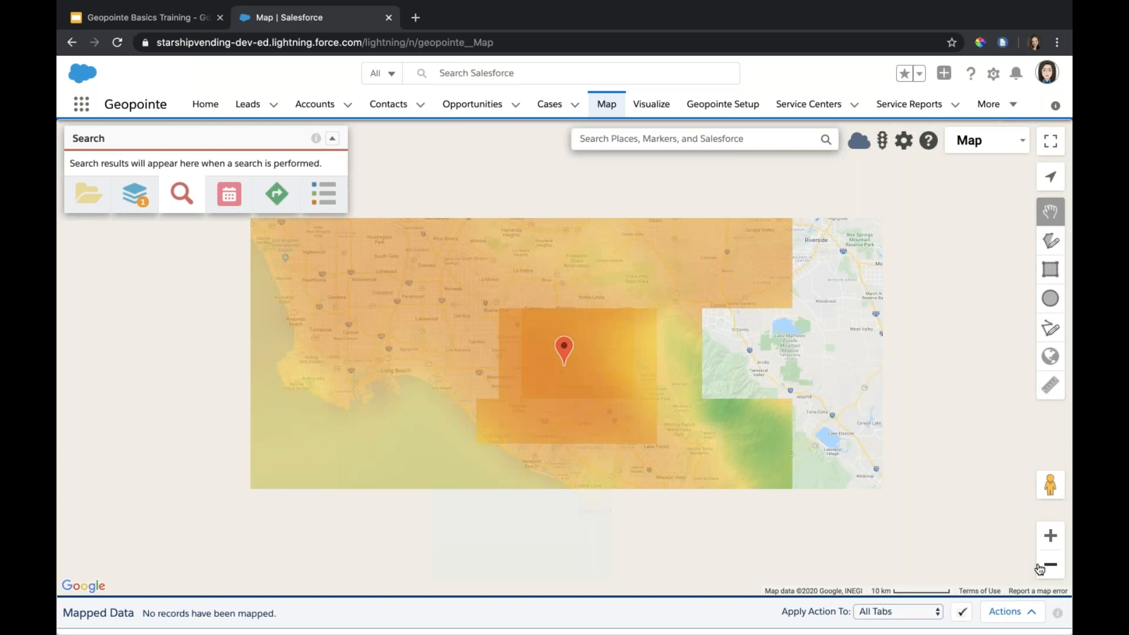
click(1039, 566)
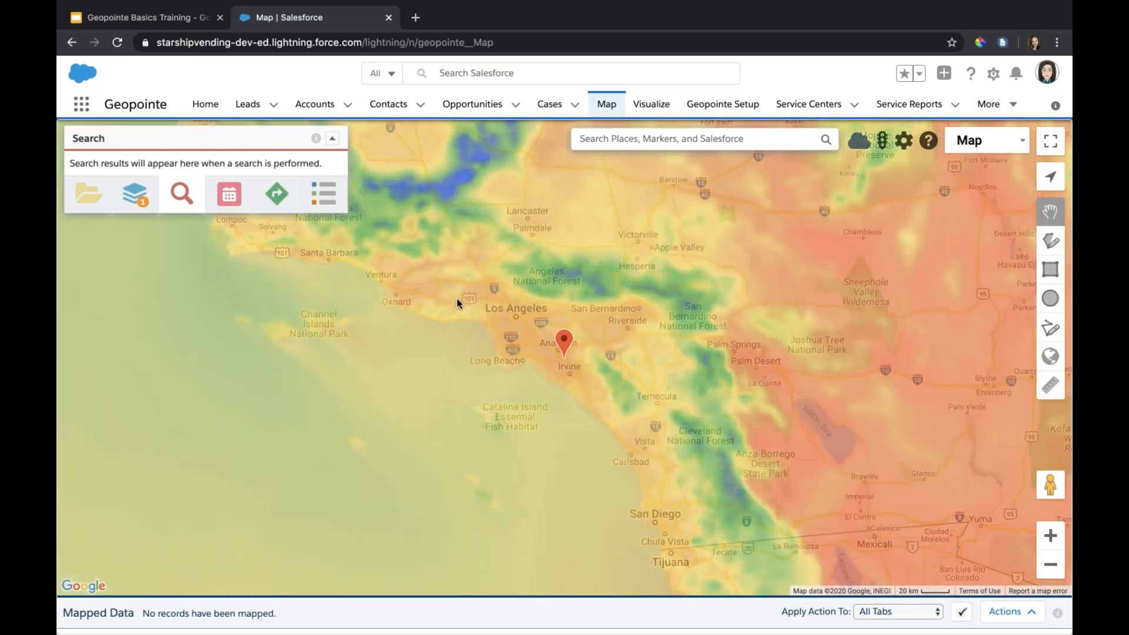
drag(881, 343, 835, 402)
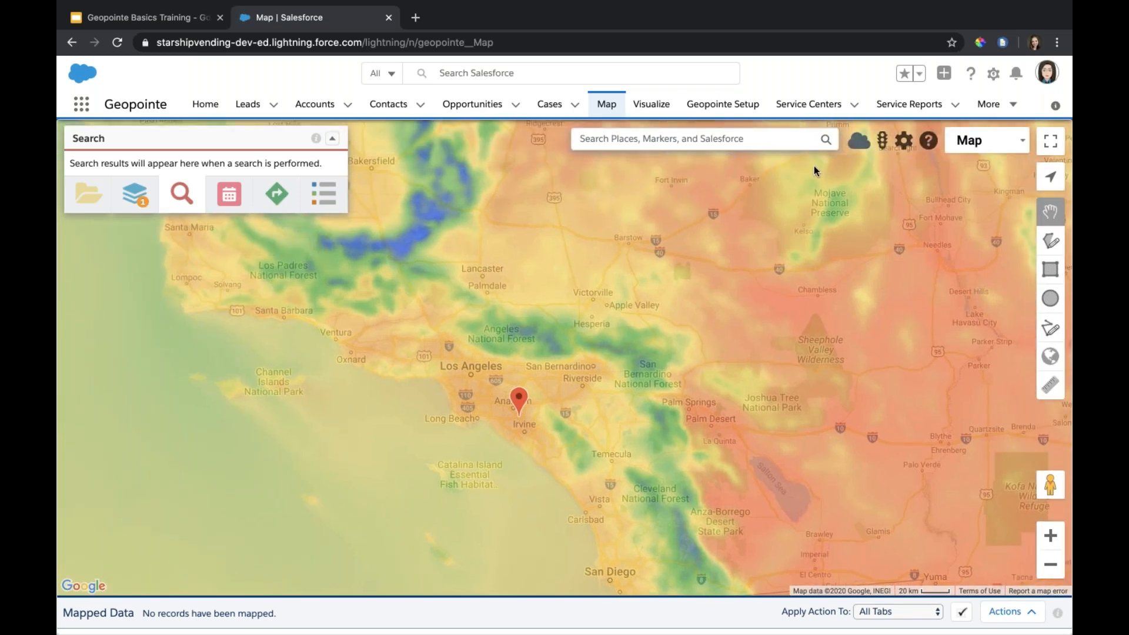
- Remove the Temperatures layer from the mapped layers
click(858, 143)
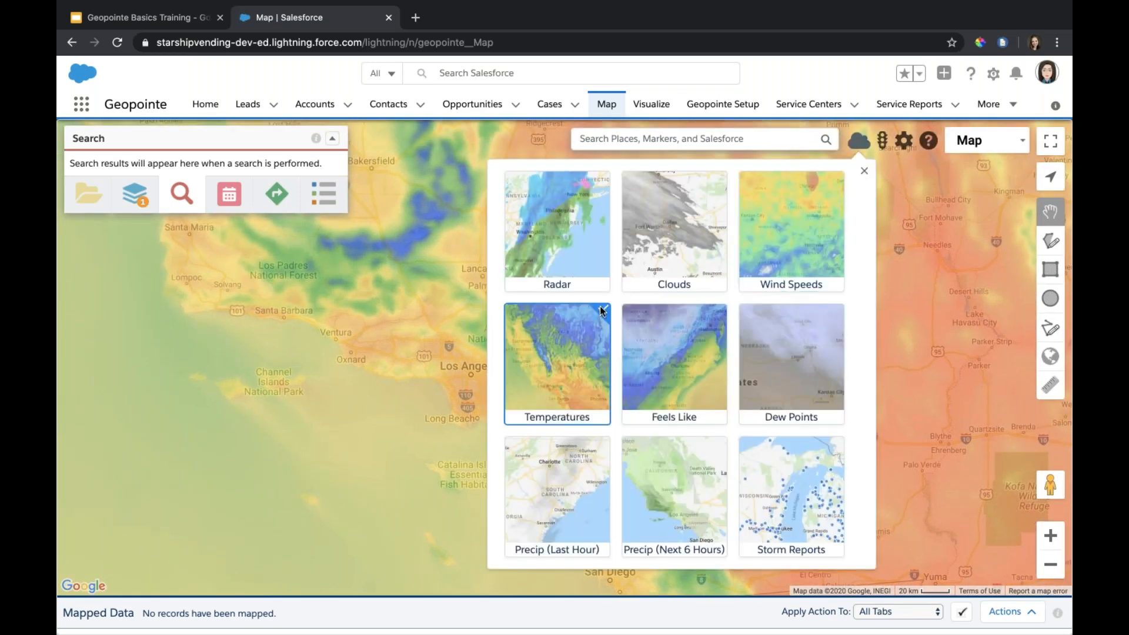
click(132, 207)
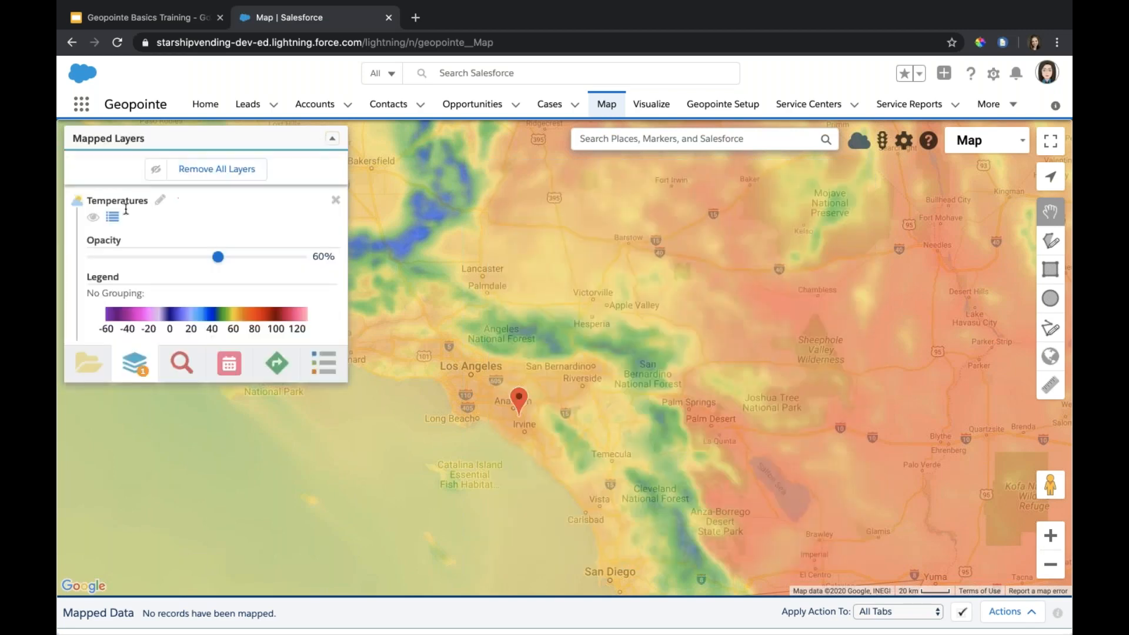
click(338, 198)
- Show traffic conditions on the map, examine the Los Angeles area roads and hide the traffic again
click(882, 140)
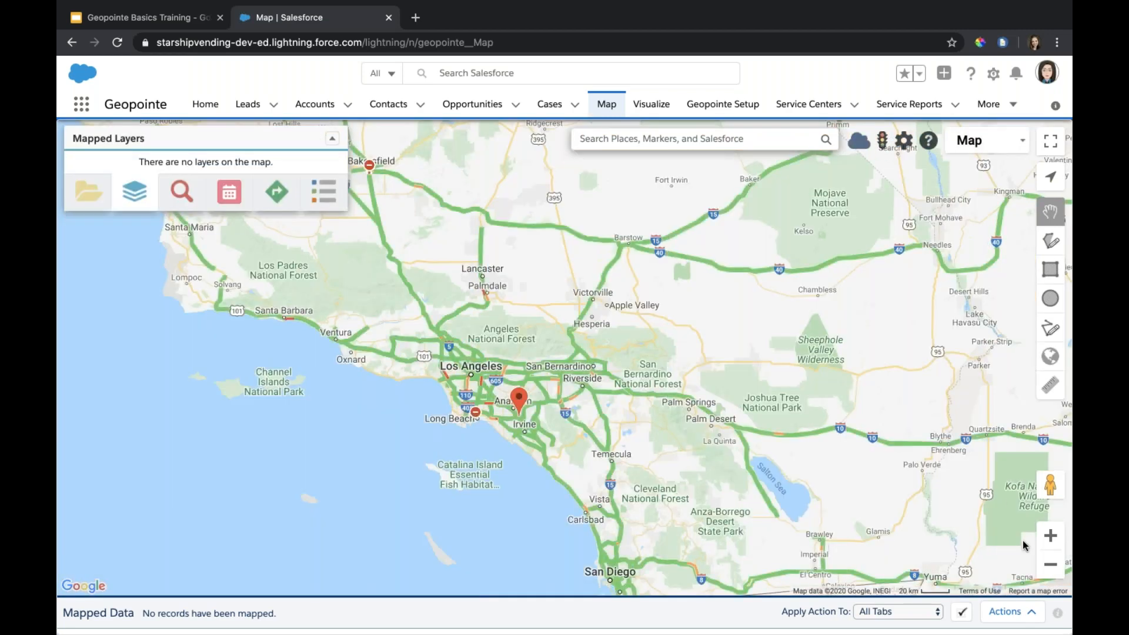
click(1042, 540)
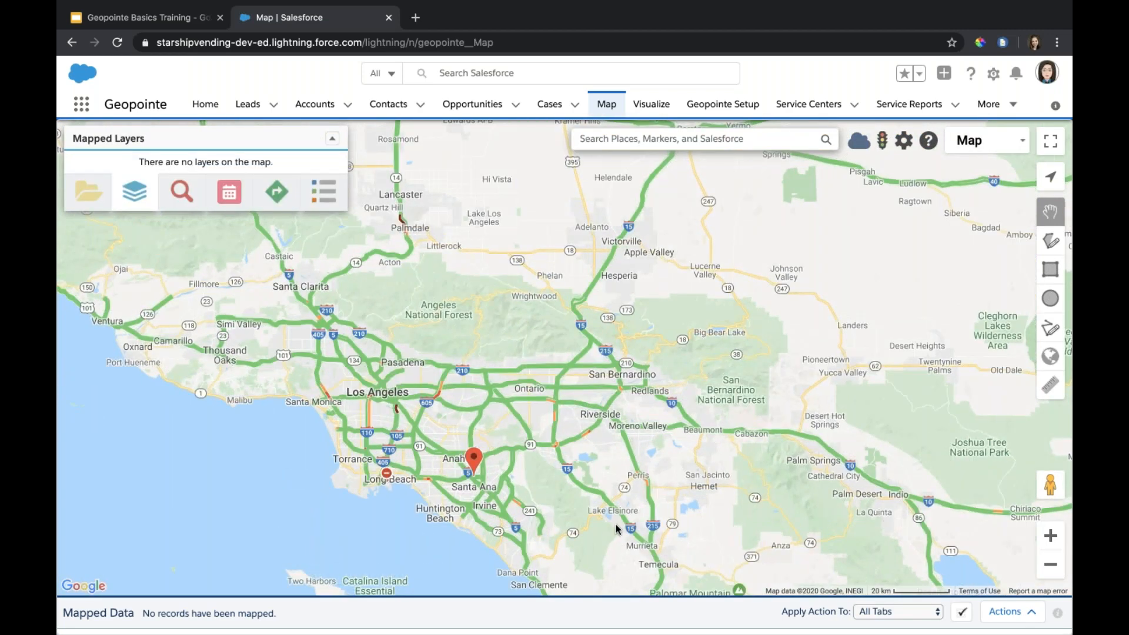
drag(618, 530, 729, 429)
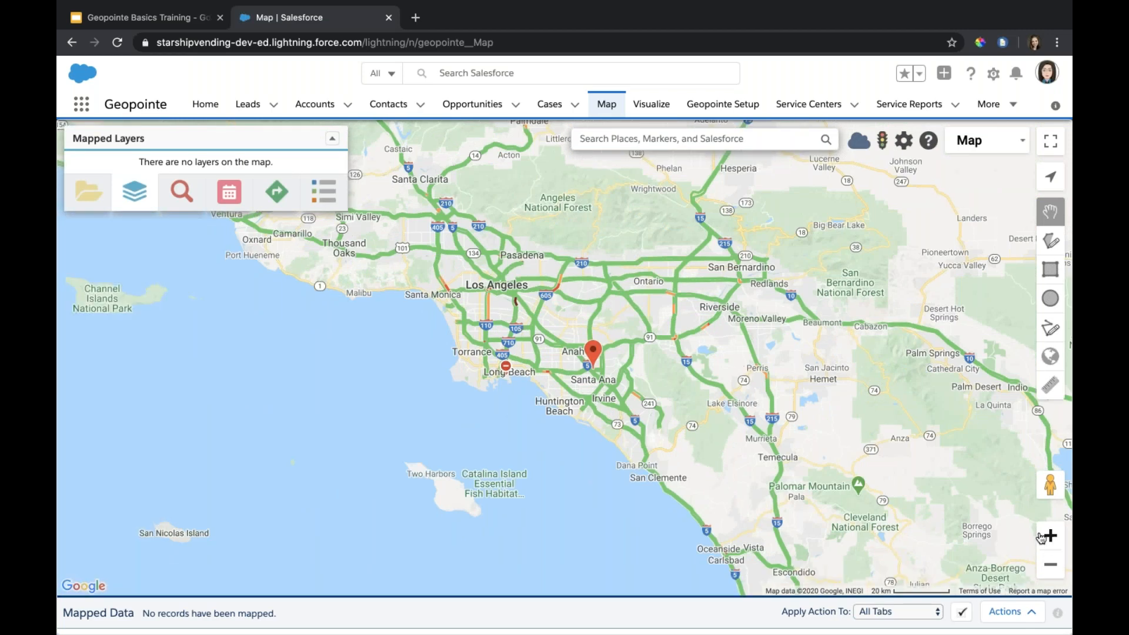
click(1047, 535)
drag(677, 382, 635, 455)
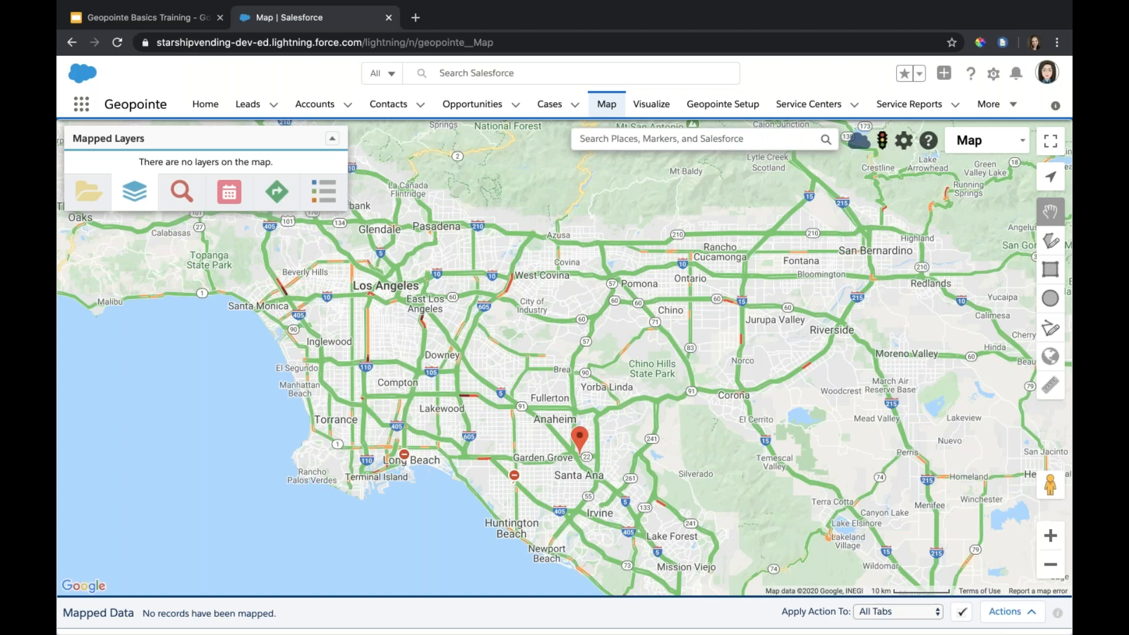
click(882, 141)
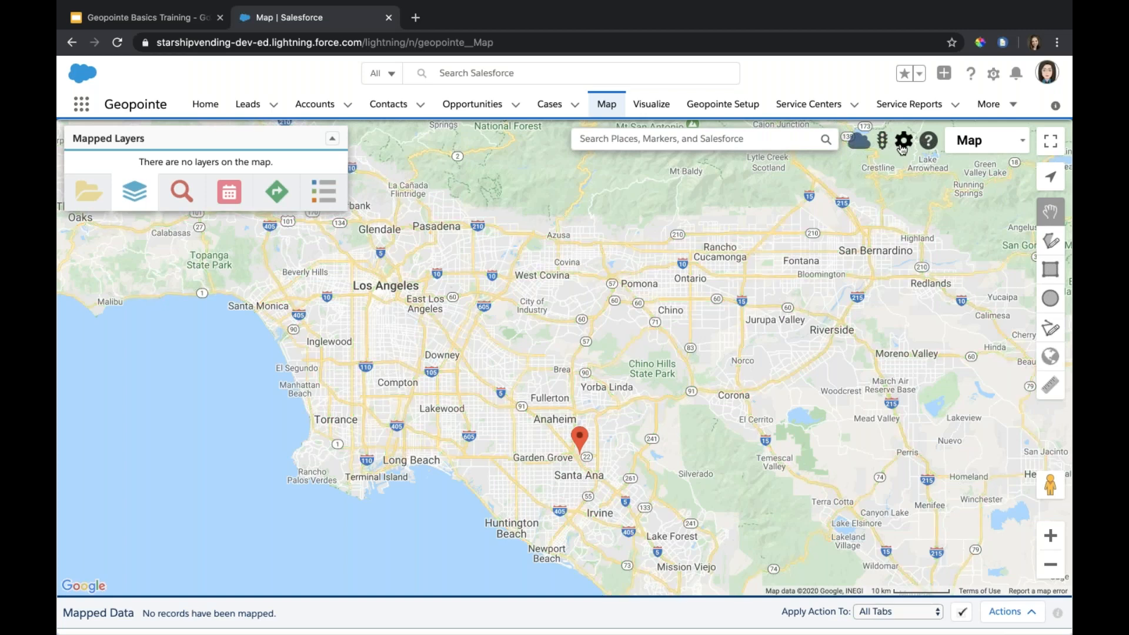
- Set the starting map position to the map view around Baker and Mojave National Preserve, and enable Use Geolocation
click(902, 143)
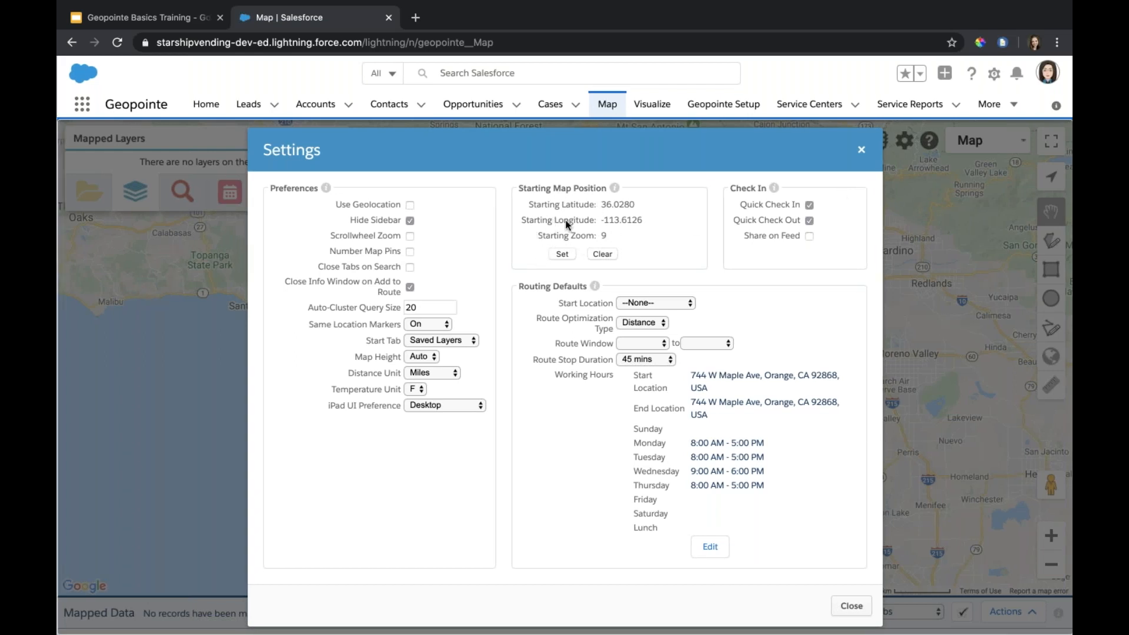
click(859, 151)
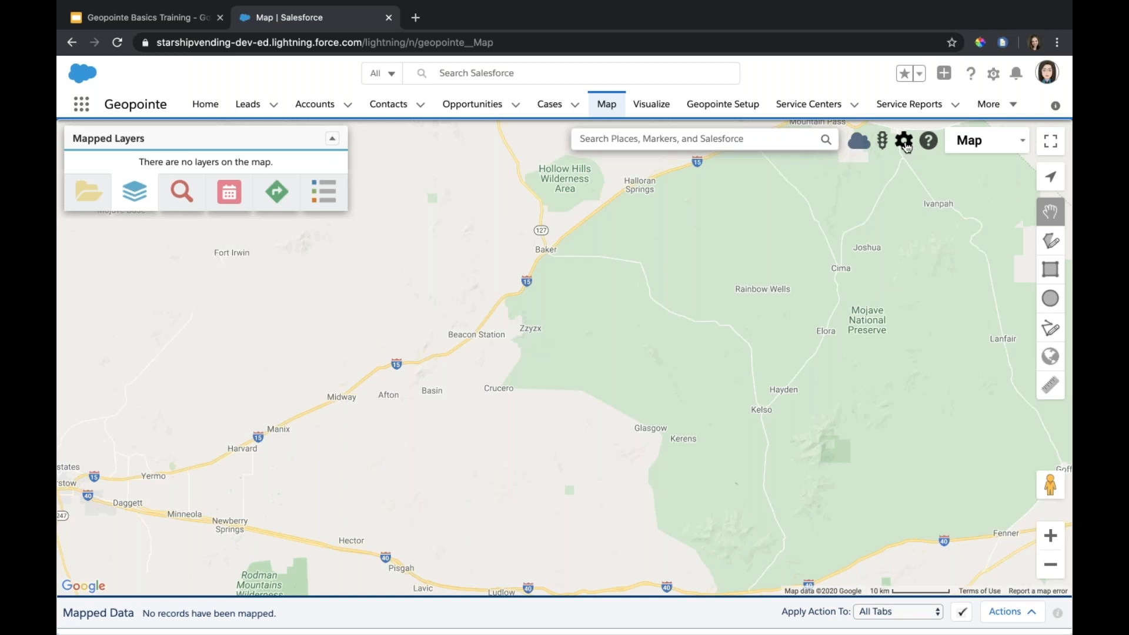
click(904, 142)
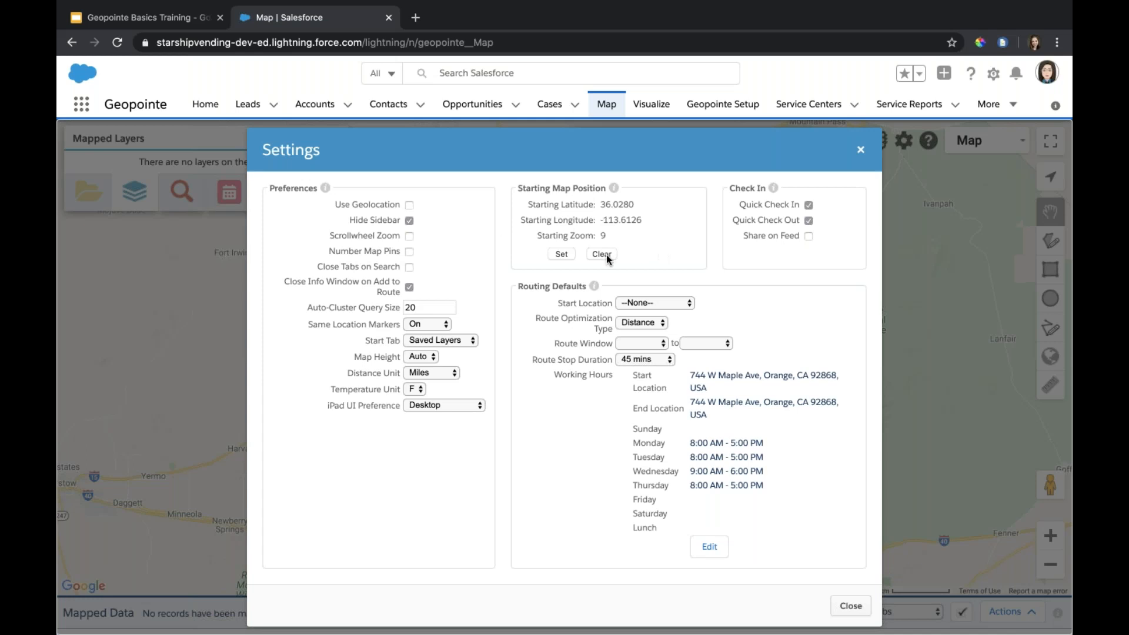
click(561, 256)
click(850, 606)
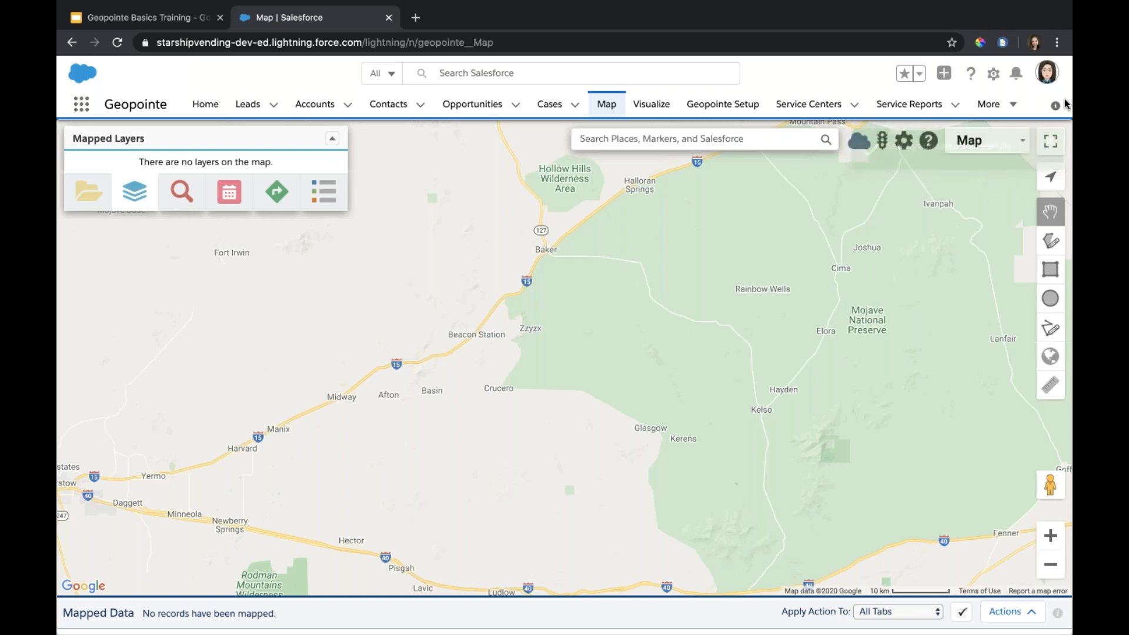
click(904, 142)
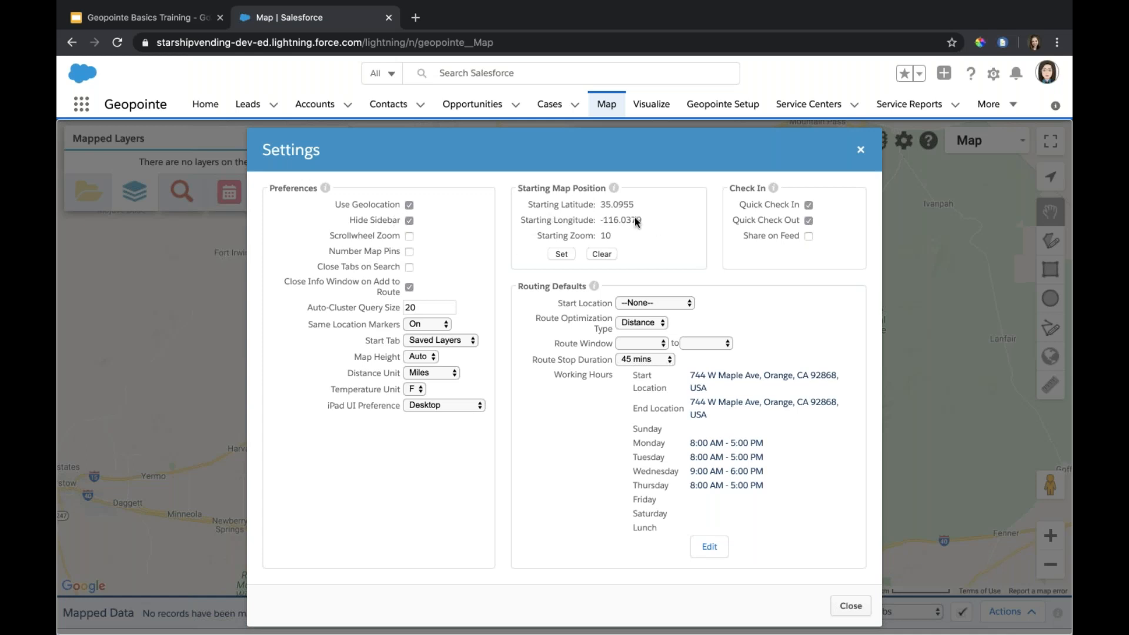
click(851, 606)
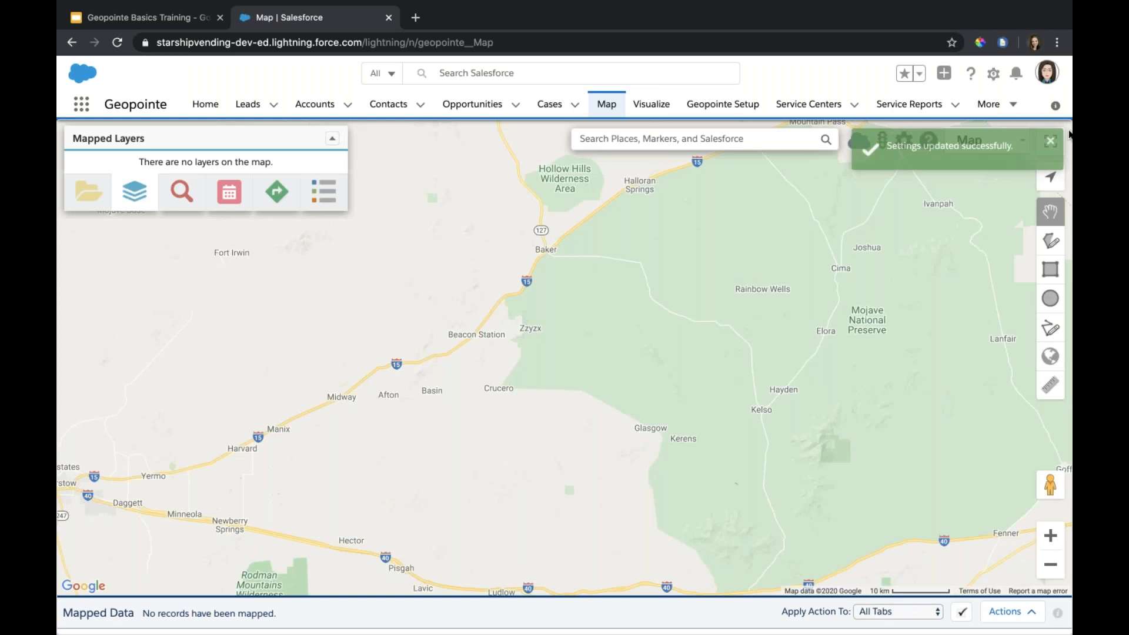
- View the map in full screen and return, and open the Geopointe Help Center before going back to the Map
click(1052, 141)
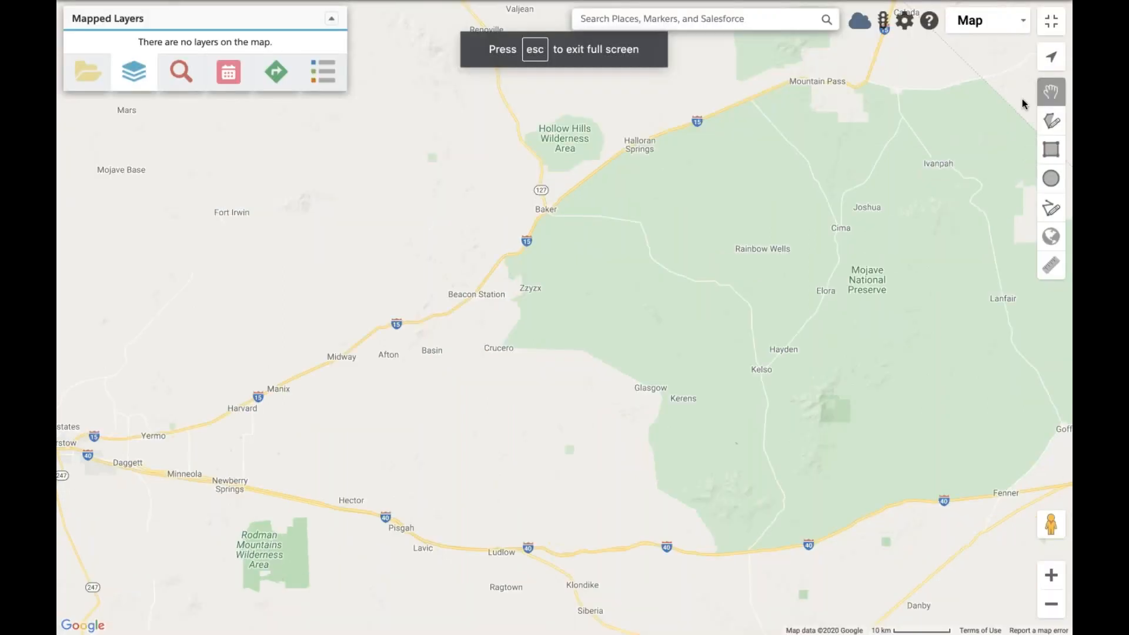
click(1057, 25)
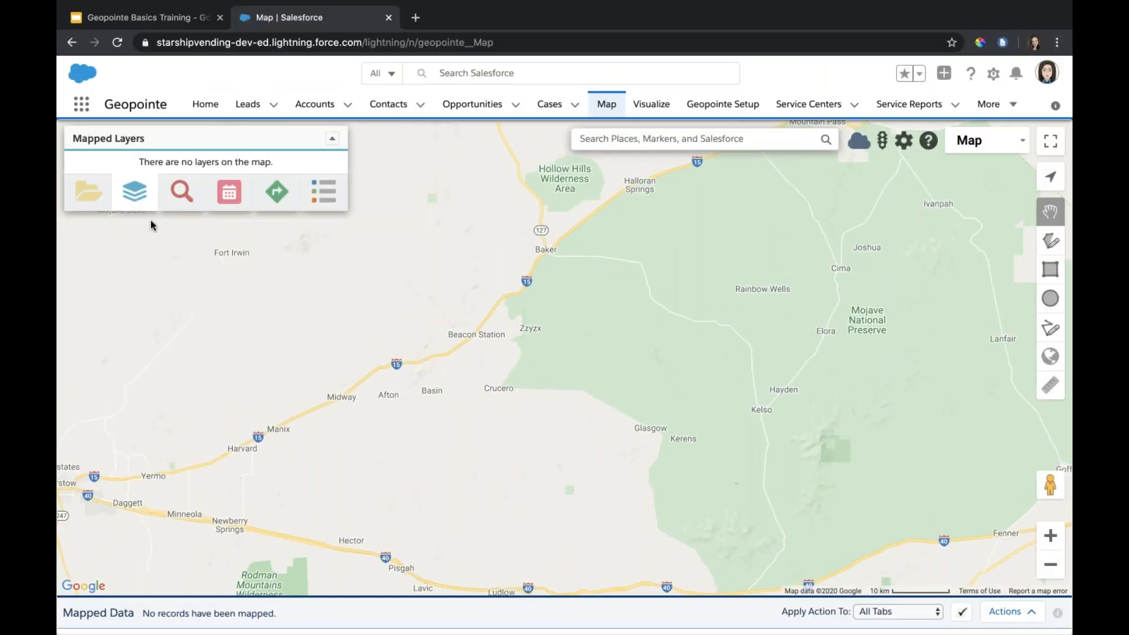
click(921, 142)
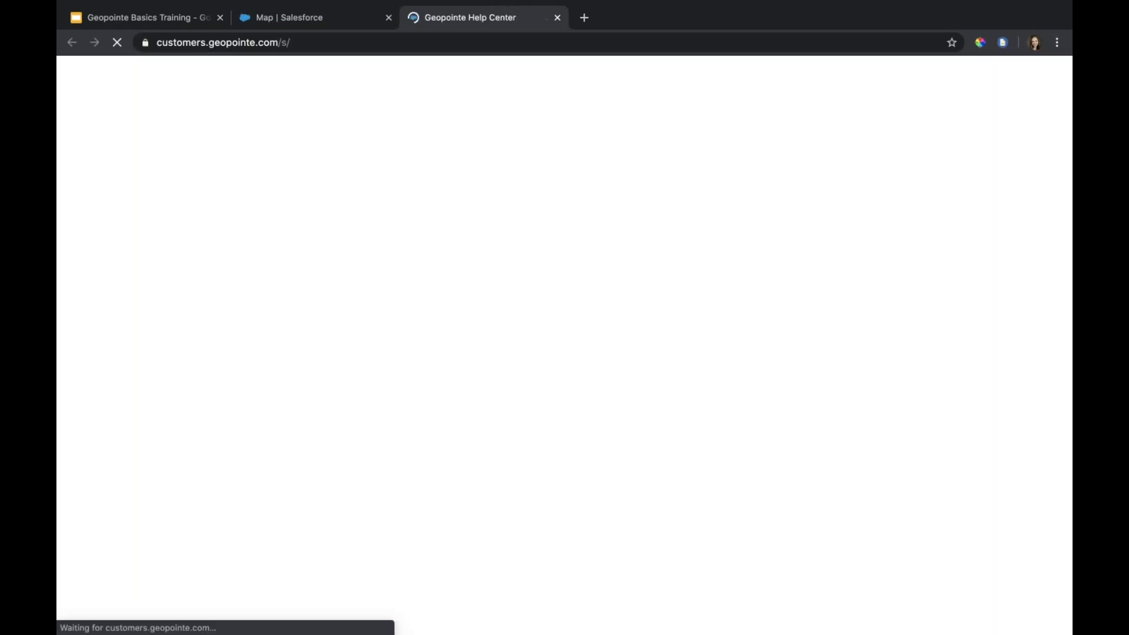
click(307, 12)
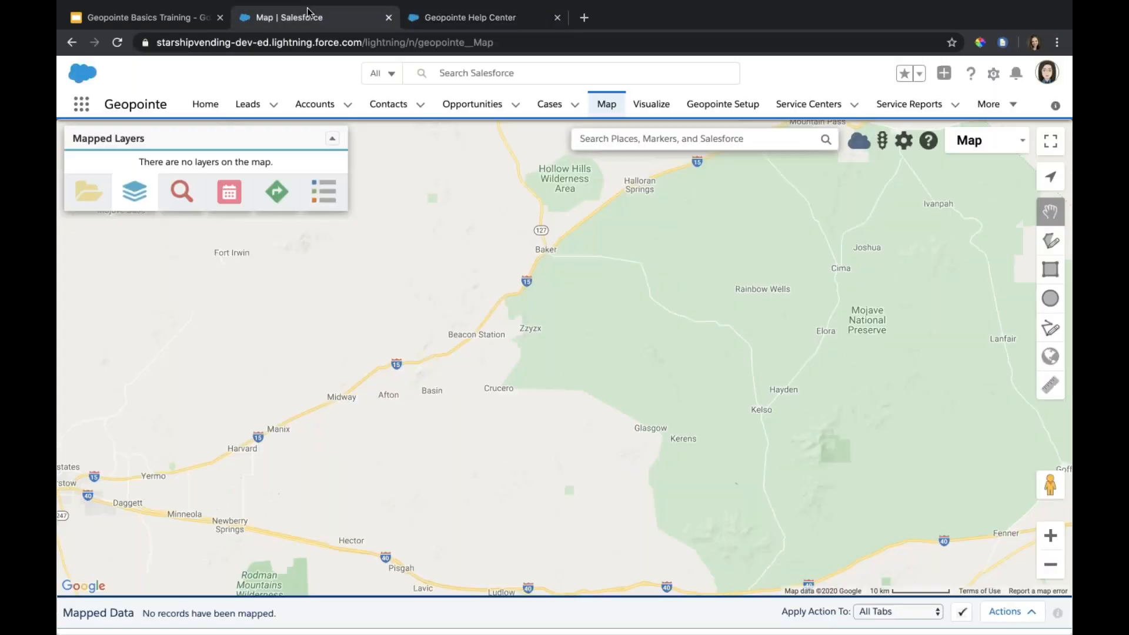
- Review the map's preferences, check-in options and routing defaults in its settings
click(903, 142)
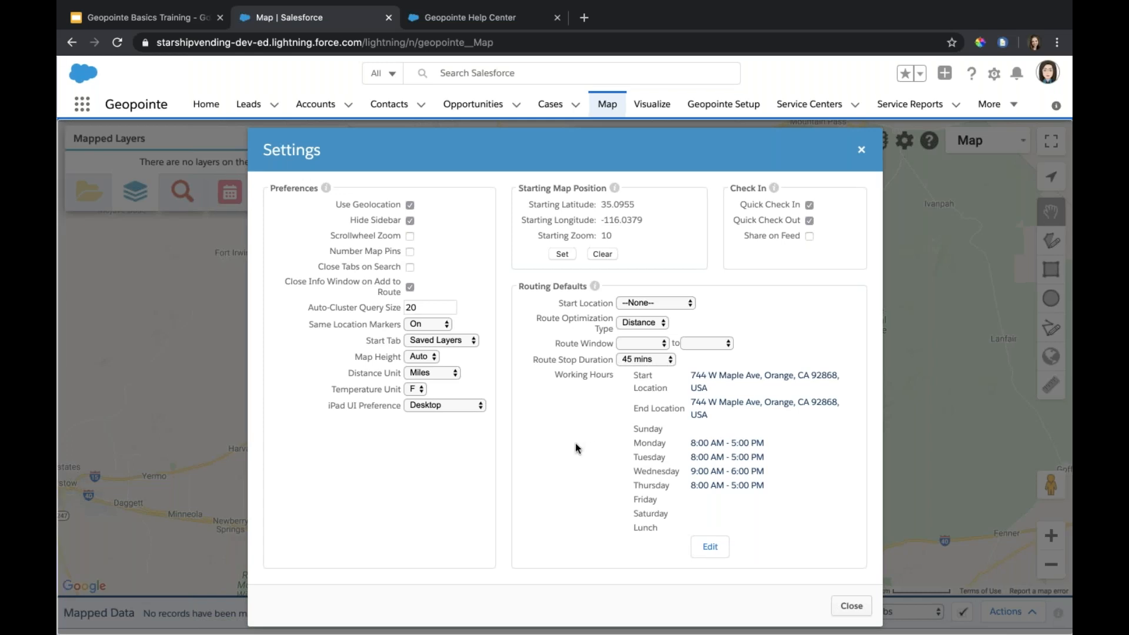
click(861, 153)
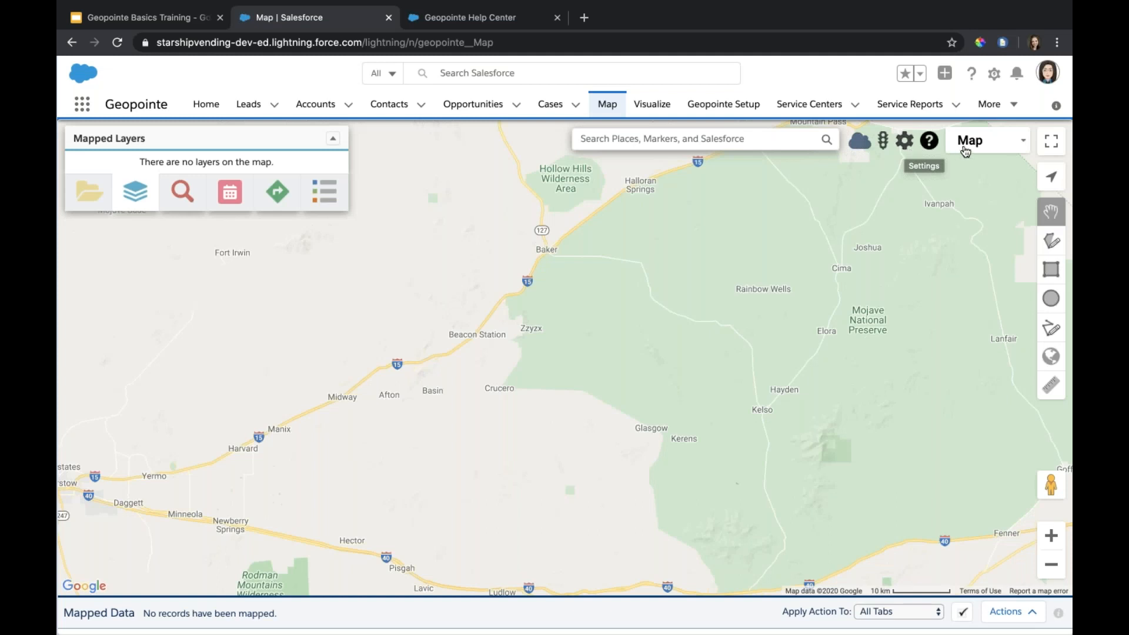
- Draw a circle of about 6.57 mi radius west of Baker and a rectangle over Mojave National Preserve, and remove both layers
click(999, 147)
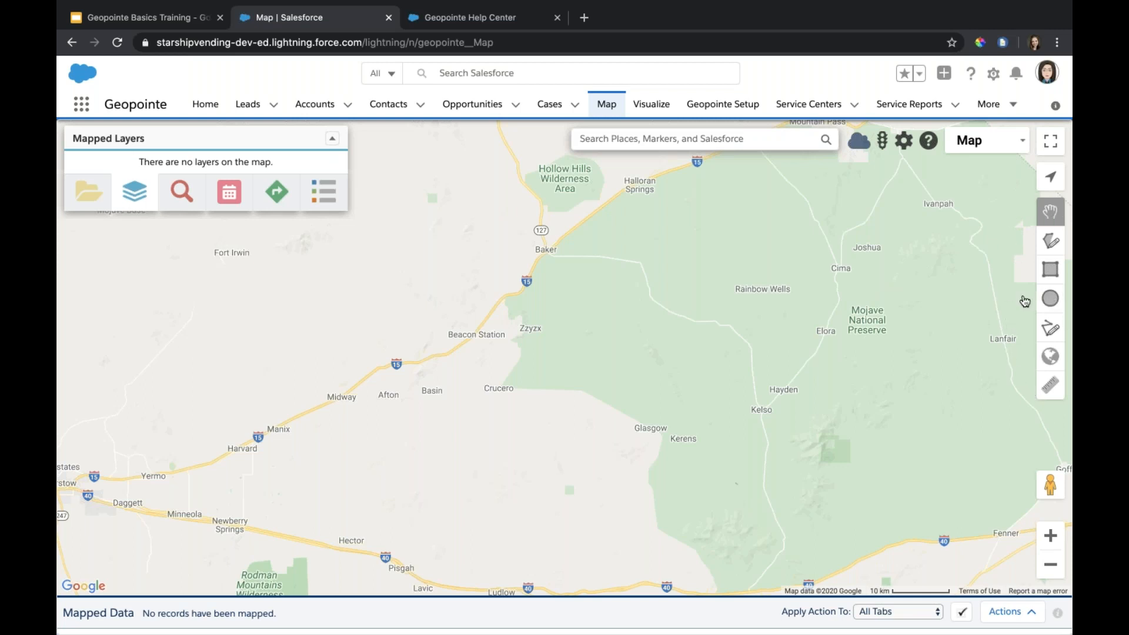
click(1050, 300)
drag(476, 269, 535, 269)
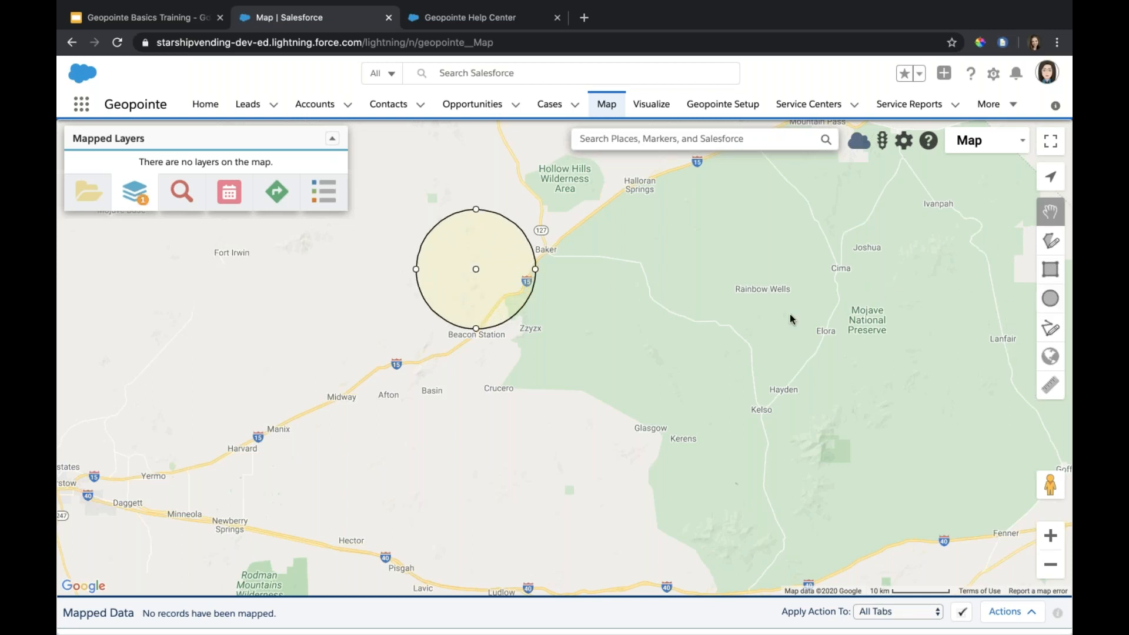
click(1050, 269)
drag(624, 282, 746, 412)
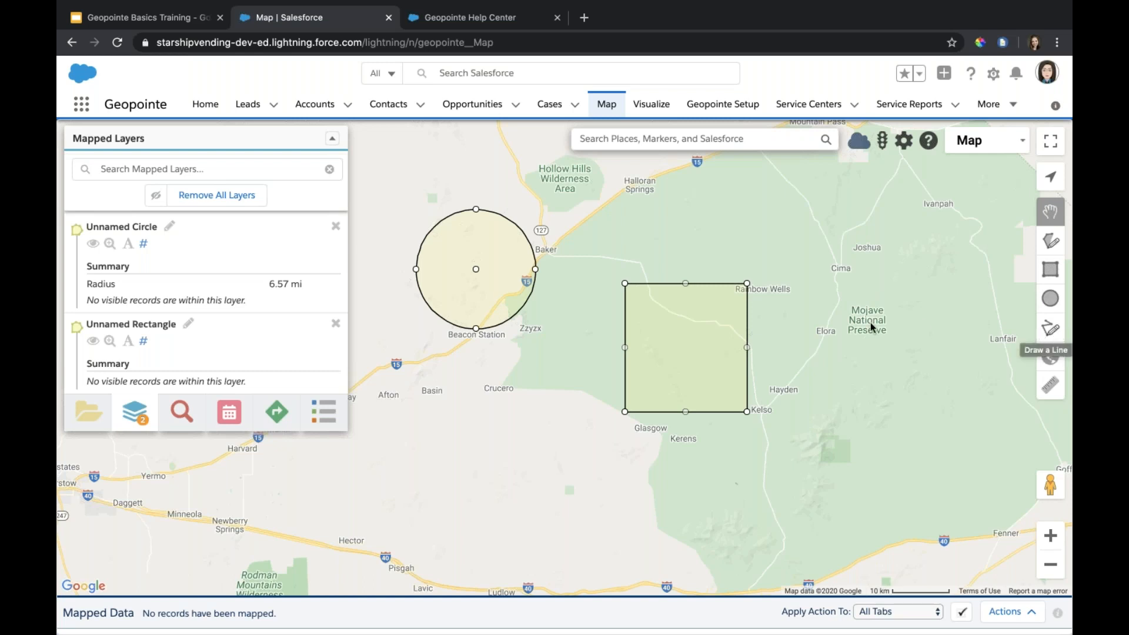
click(336, 323)
click(335, 197)
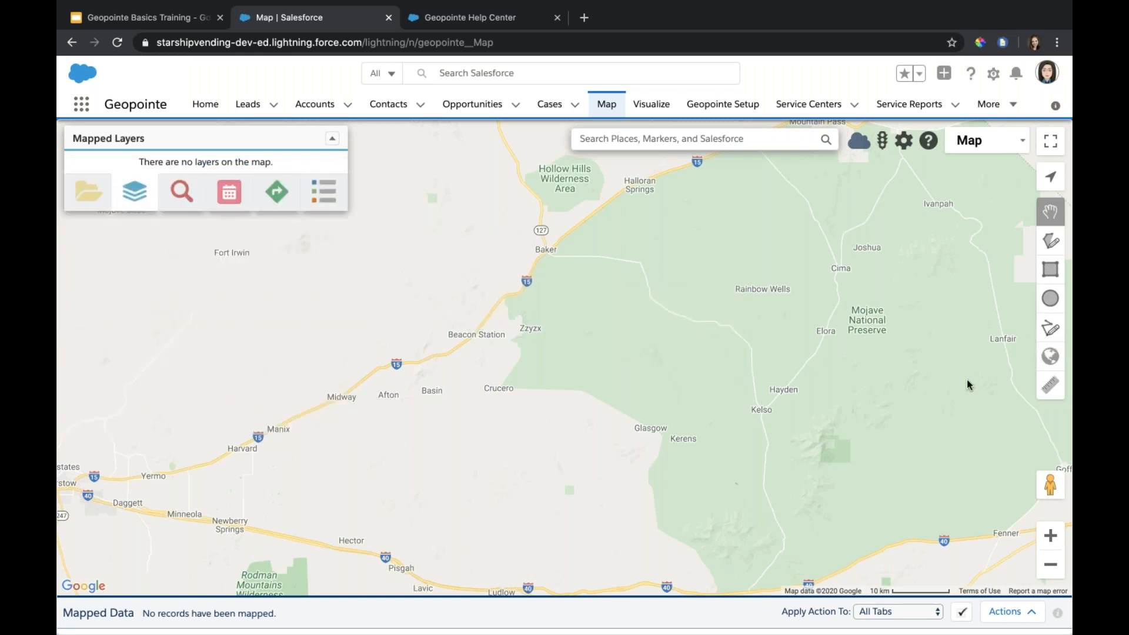
- Review the shape types available in the Geopointe Shape Library and leave it without adding a layer
click(1051, 360)
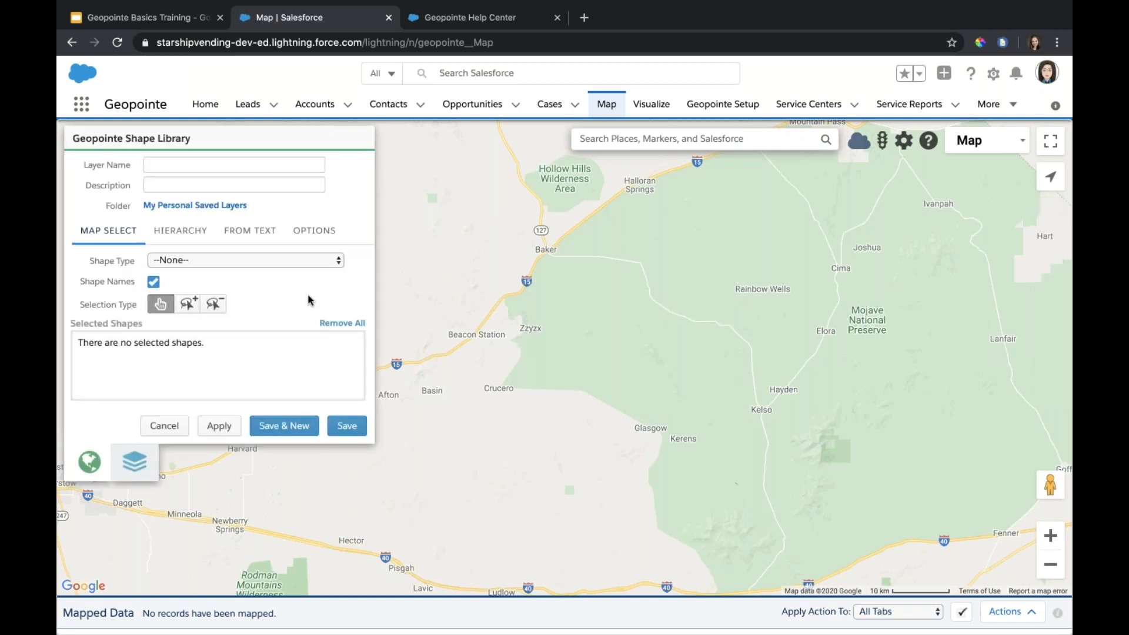
click(222, 257)
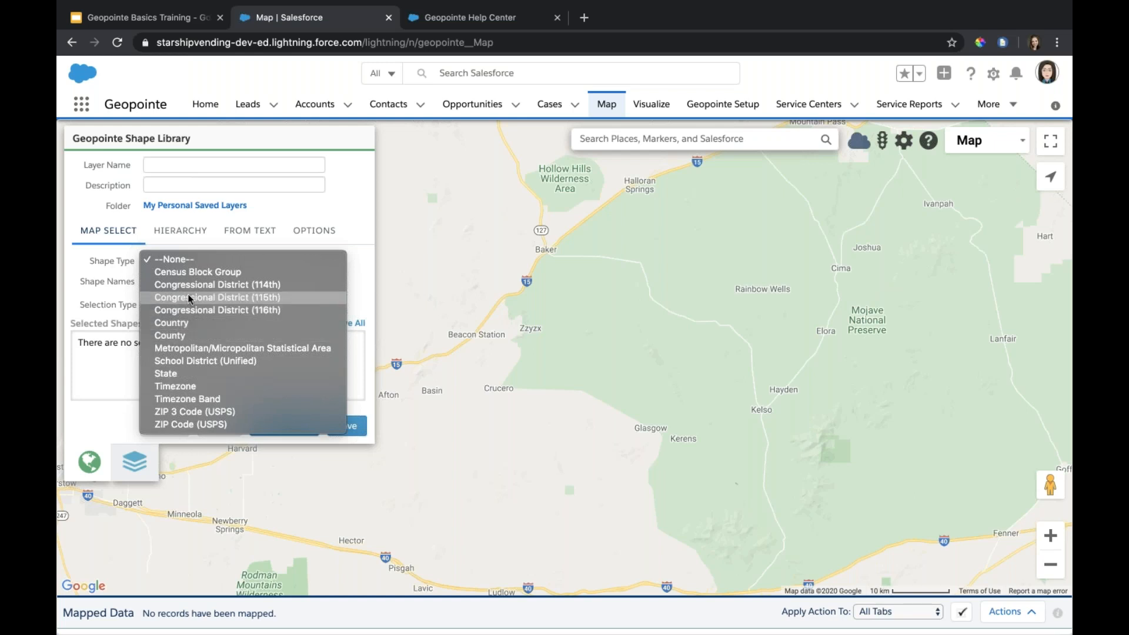
click(355, 289)
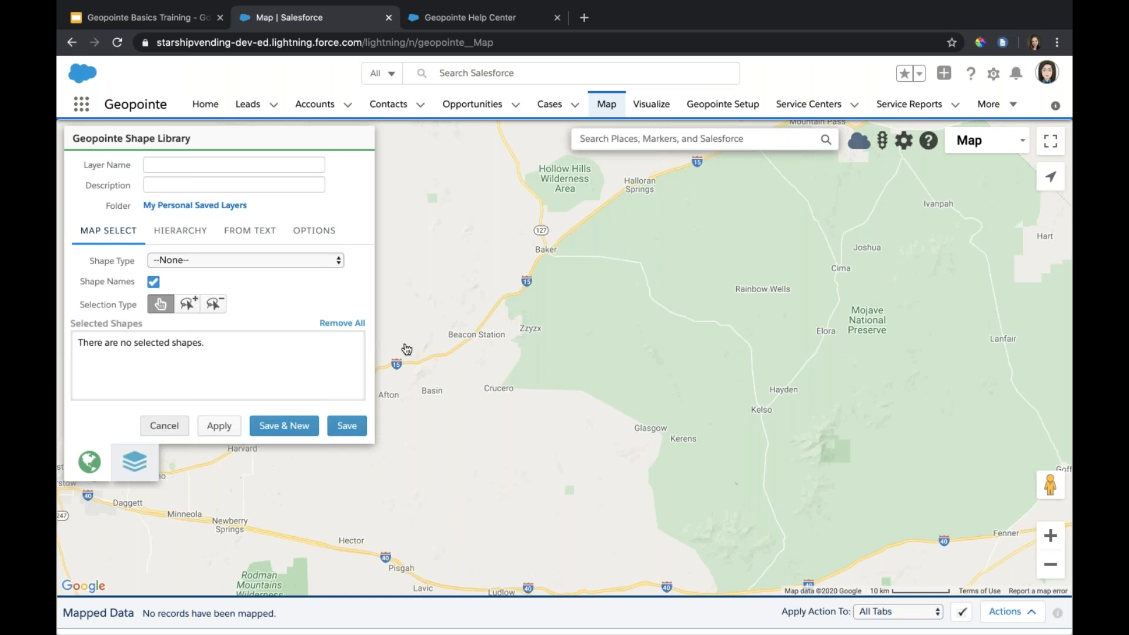
click(158, 428)
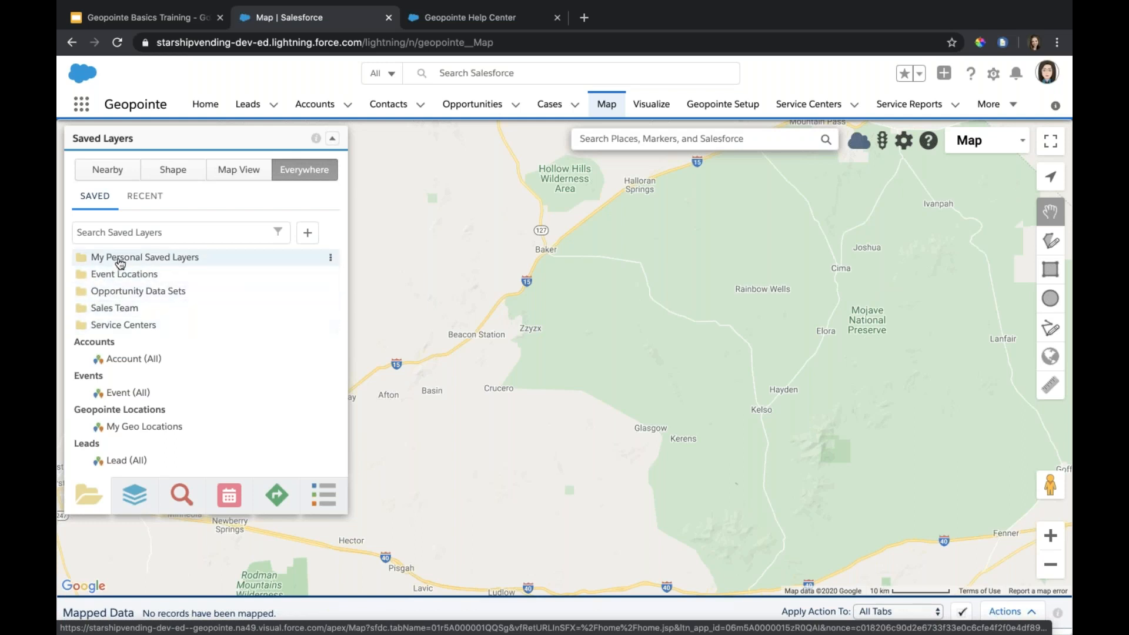
- Create a folder named Subfolders inside My Personal Saved Layers and show it with its options
click(330, 258)
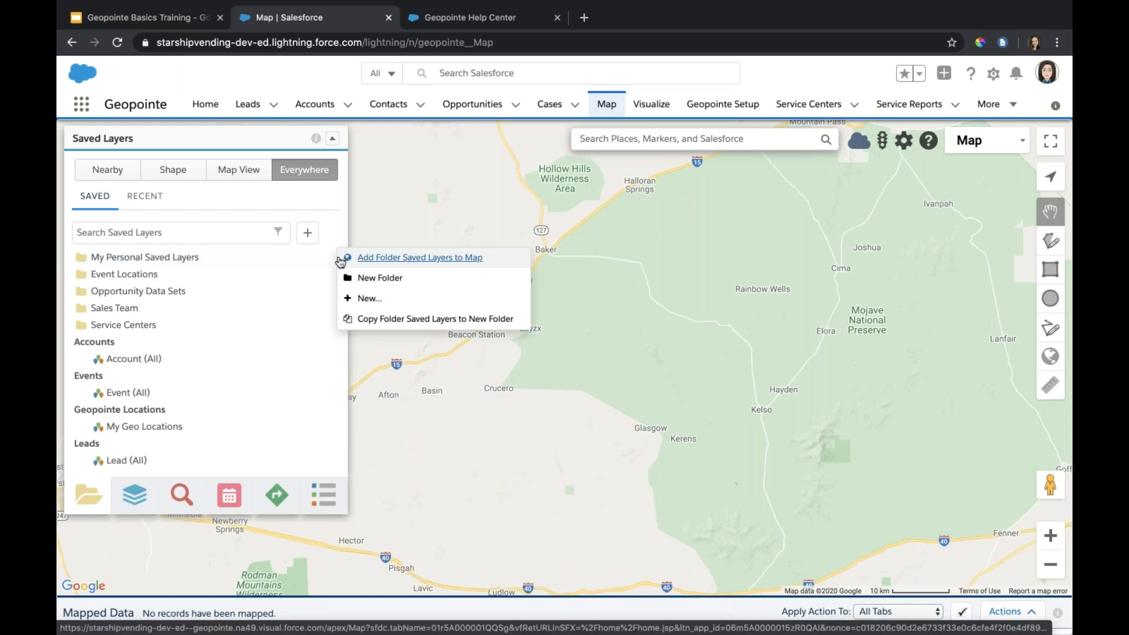
click(375, 288)
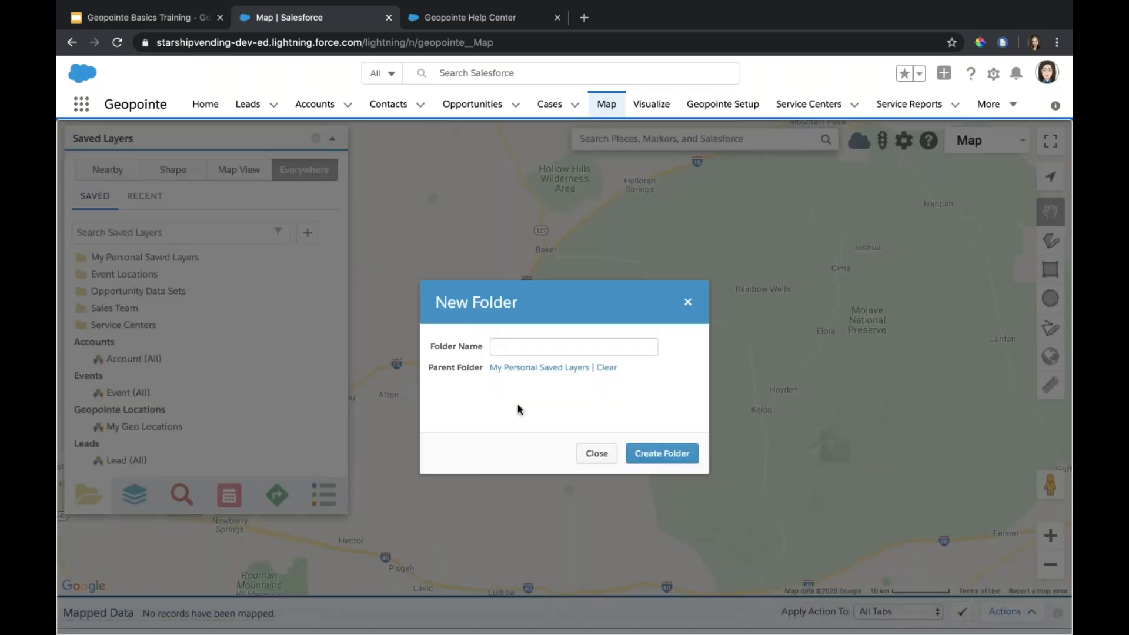
text(Subfolders)
click(663, 456)
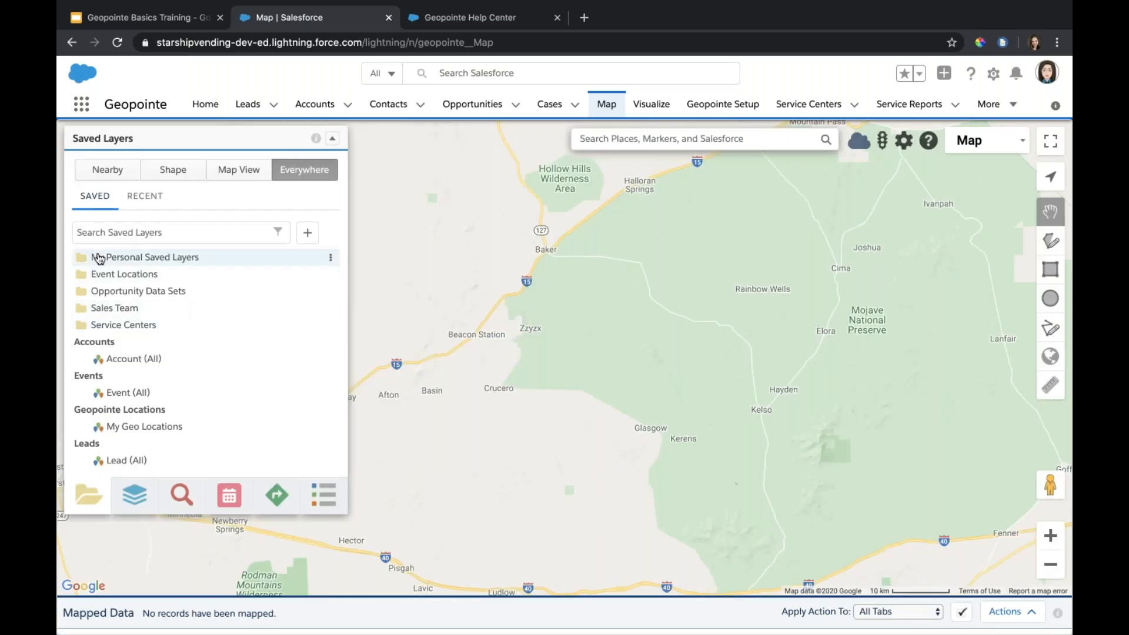
click(125, 261)
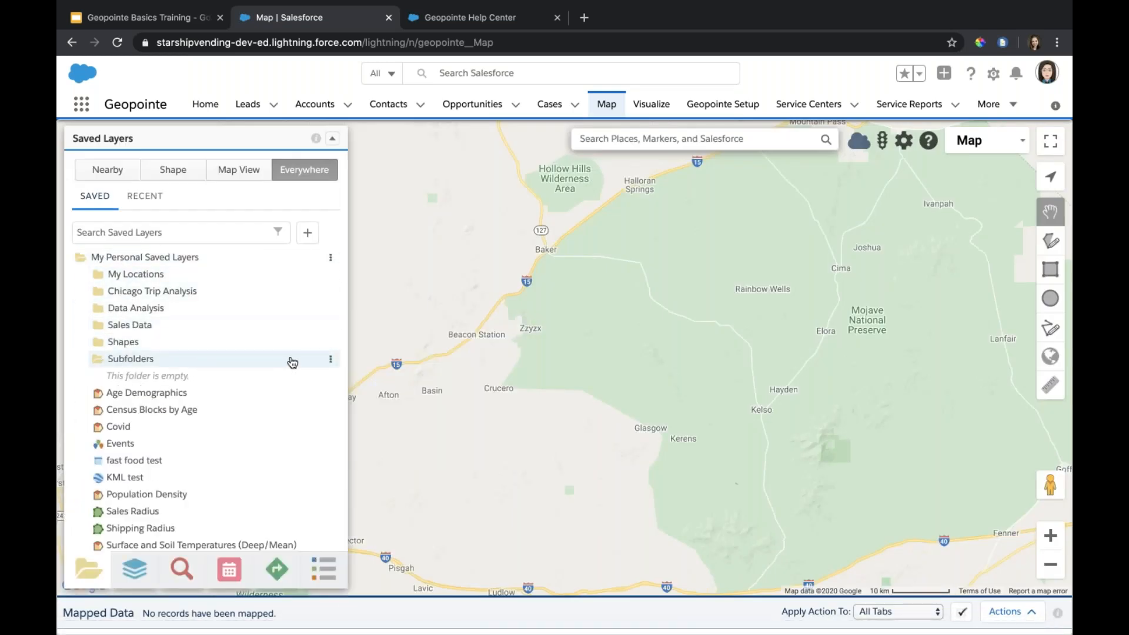
click(331, 359)
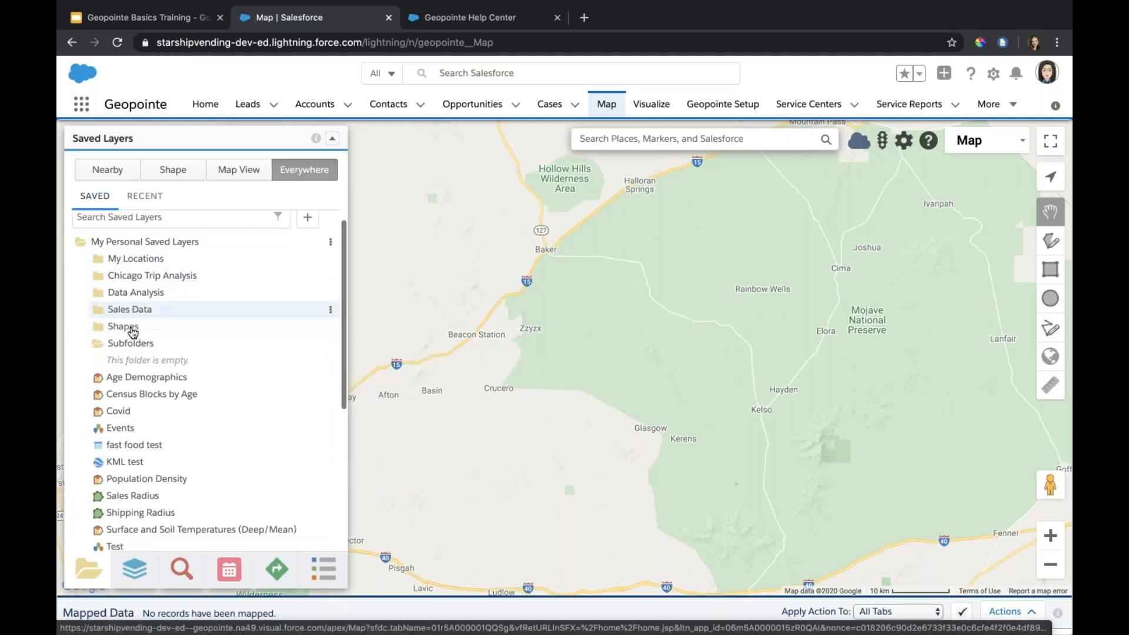
- Add the Account (All) saved layer to the map and set the search area for saved layers to Shape
scroll(133, 329, down, 3)
scroll(133, 334, down, 6)
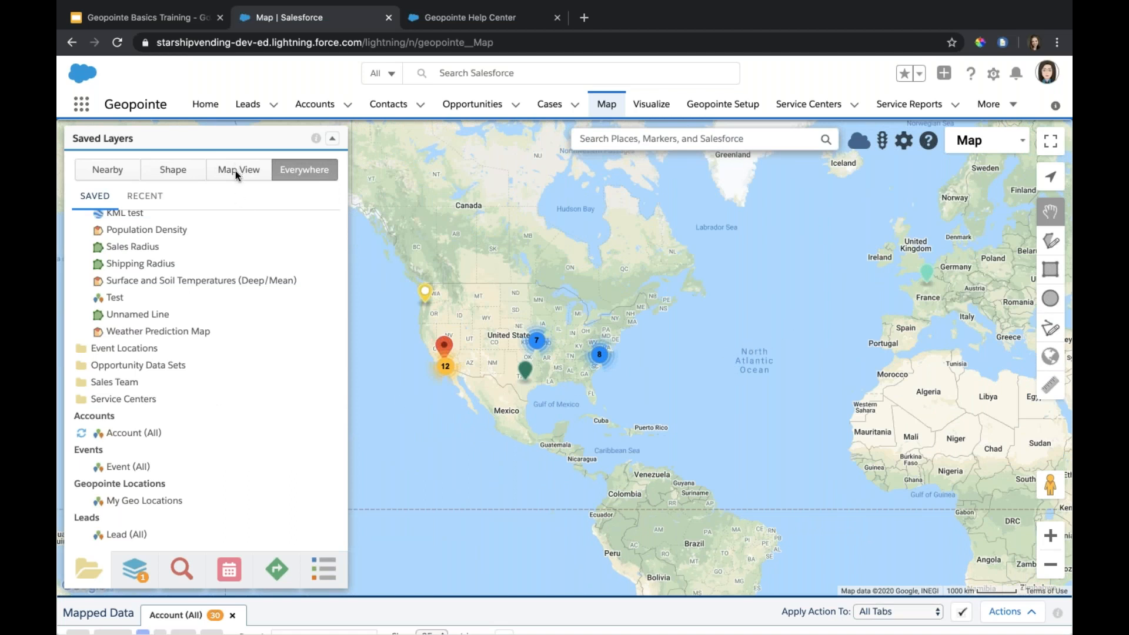
click(1048, 539)
click(1049, 538)
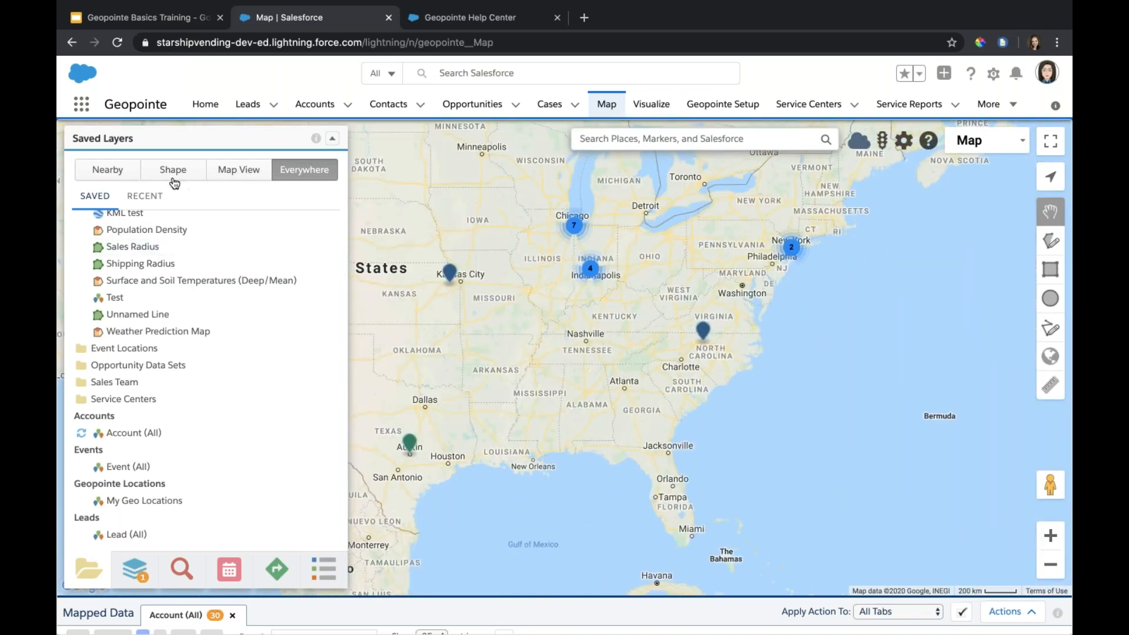
click(173, 171)
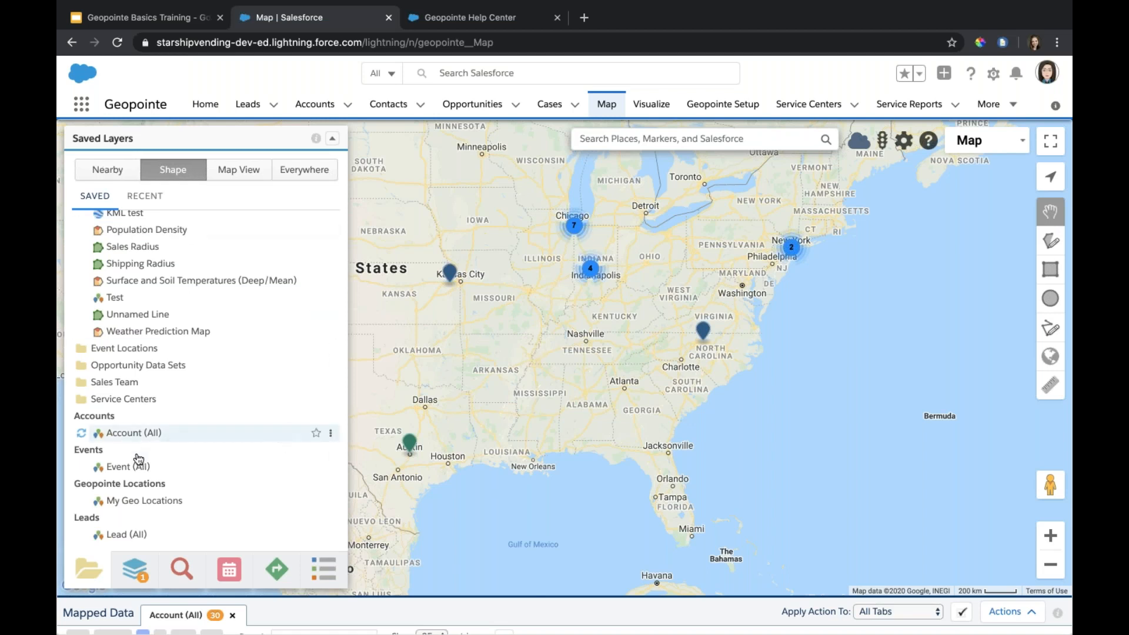
- Look through the folders and layer types in My Personal Saved Layers, and collapse that folder
scroll(141, 462, up, 1)
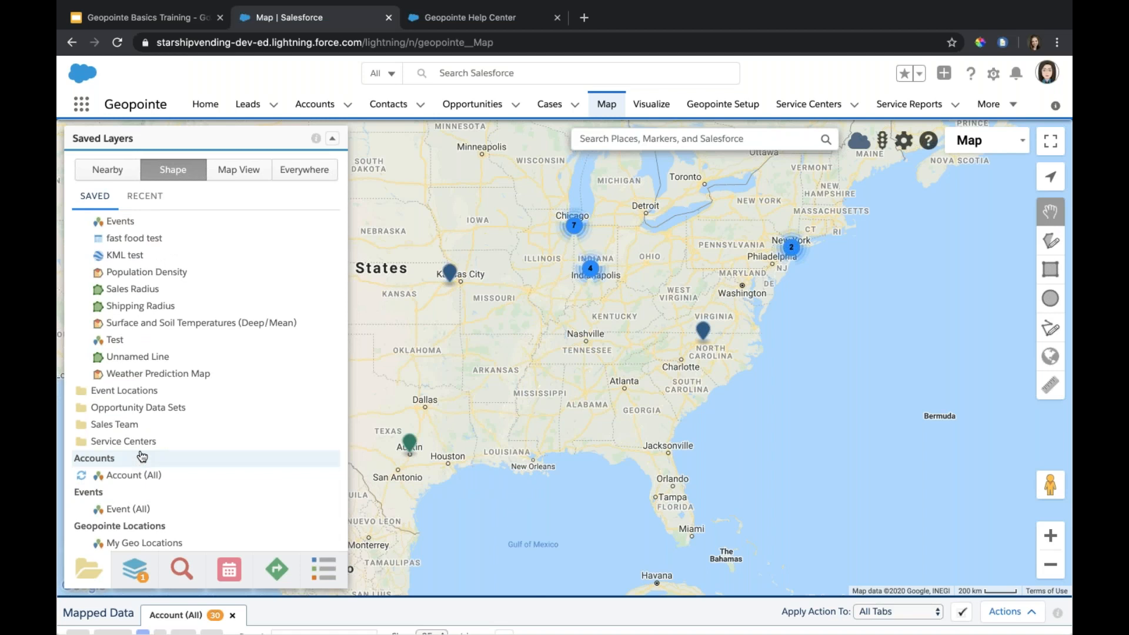
scroll(141, 462, up, 3)
scroll(149, 415, up, 1)
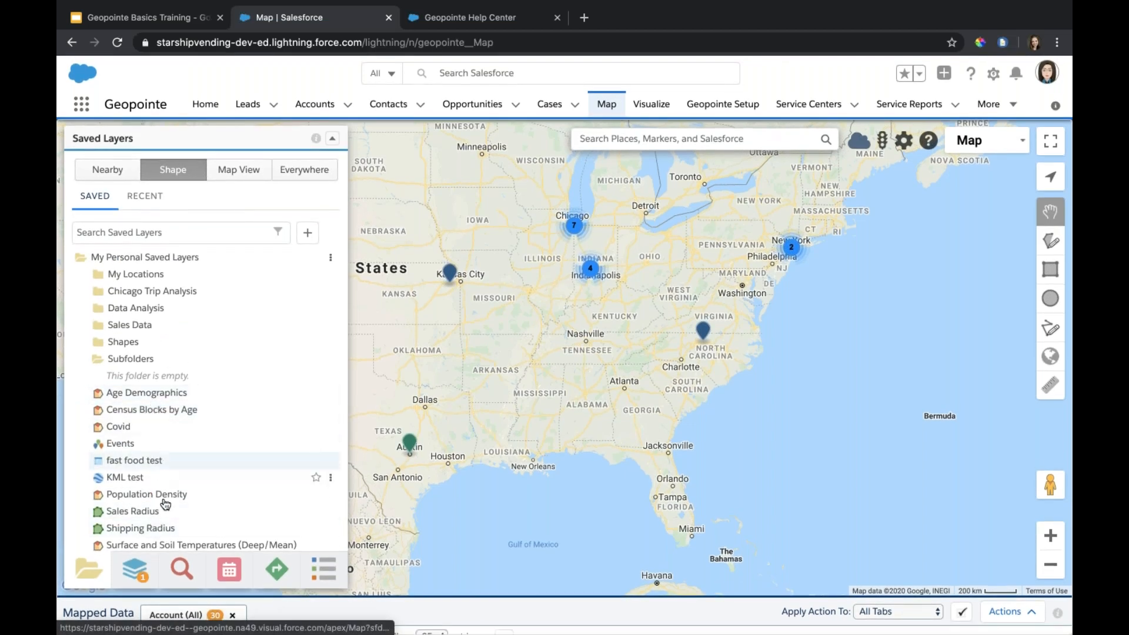
scroll(160, 518, down, 1)
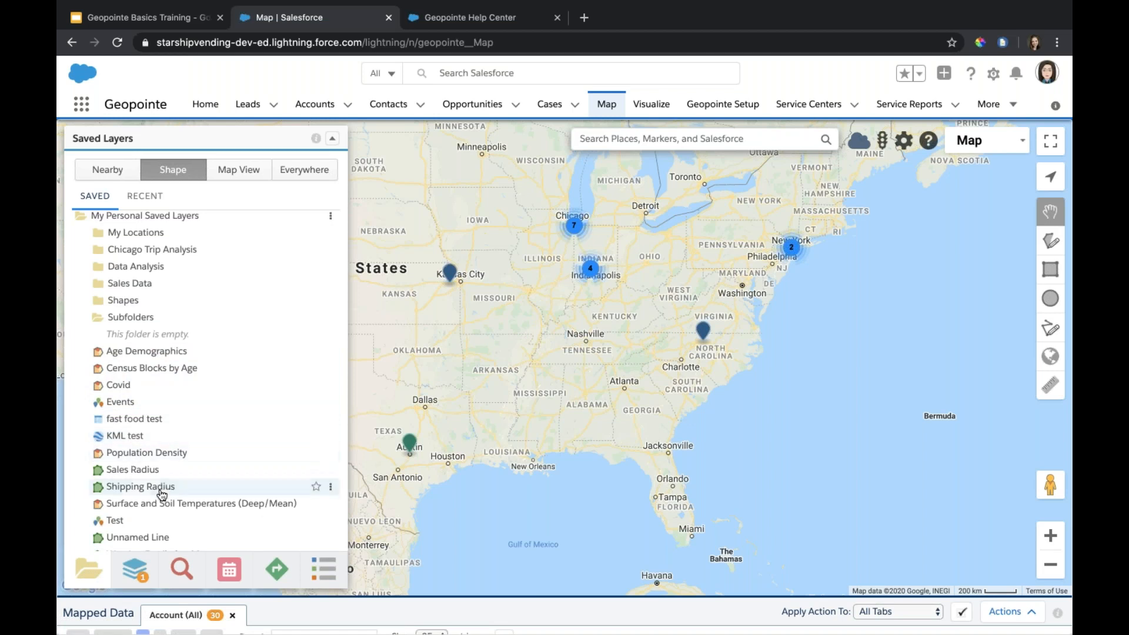
scroll(163, 495, down, 7)
scroll(163, 495, up, 8)
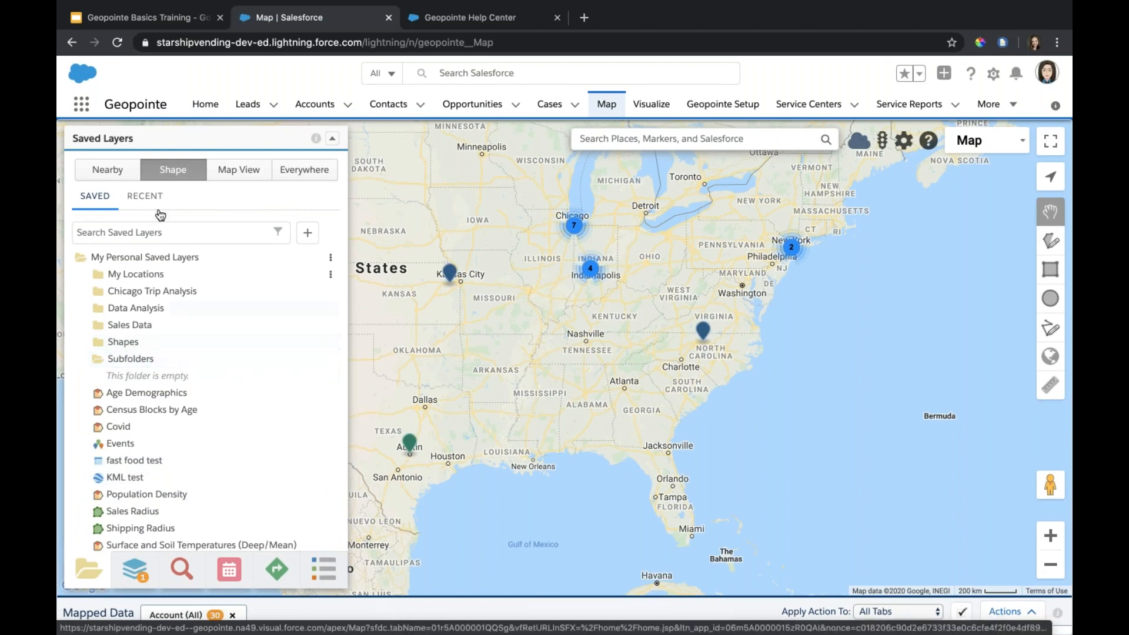
click(145, 257)
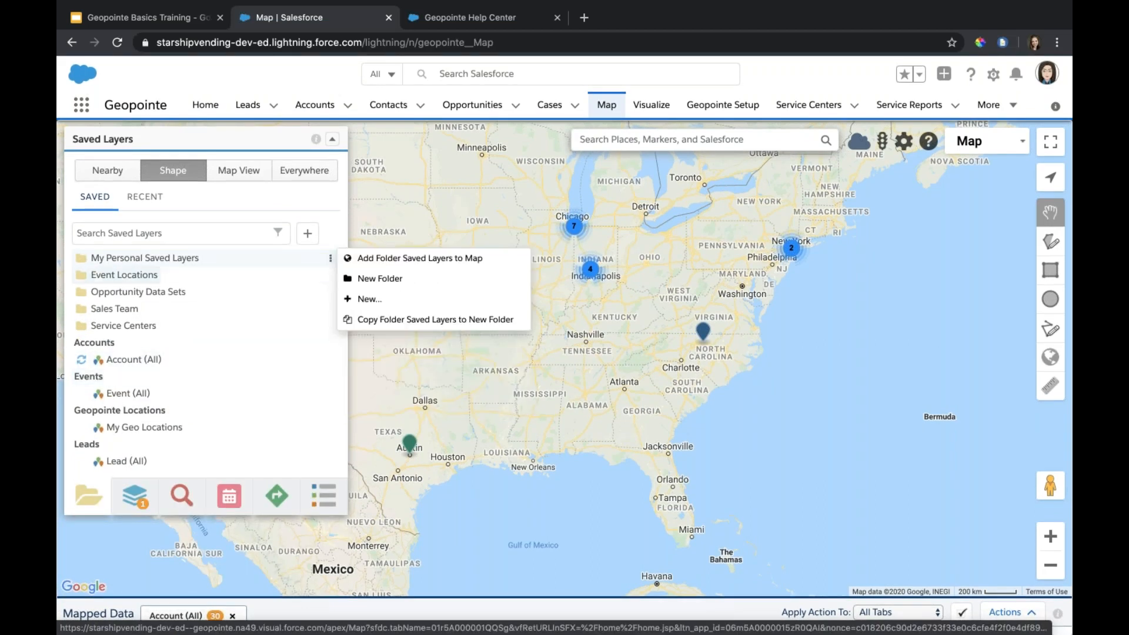
- Create a data set named Accounts with Opportunities in My Personal Saved Layers, using Account as the map object
click(308, 235)
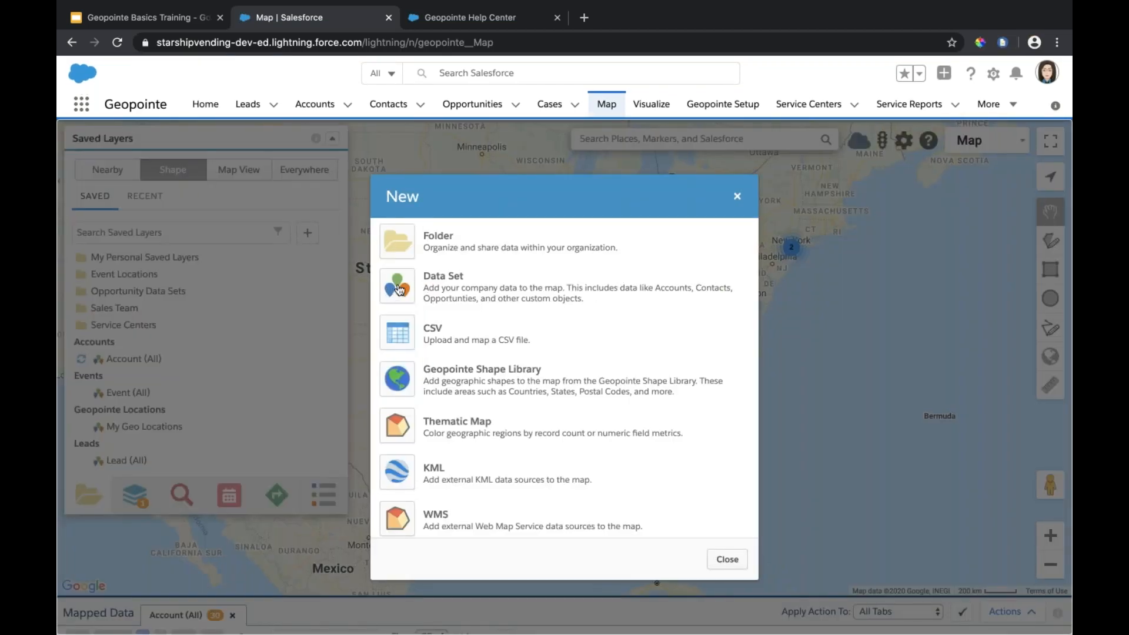
scroll(429, 419, down, 1)
scroll(429, 420, up, 1)
click(391, 287)
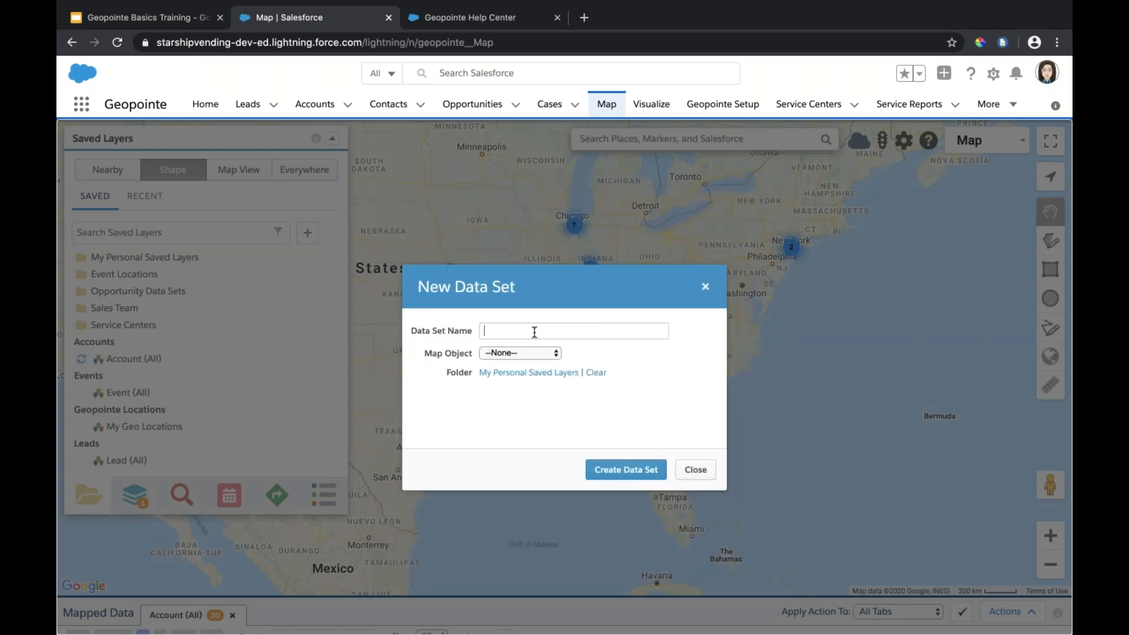
text(Accounts with Opportunities)
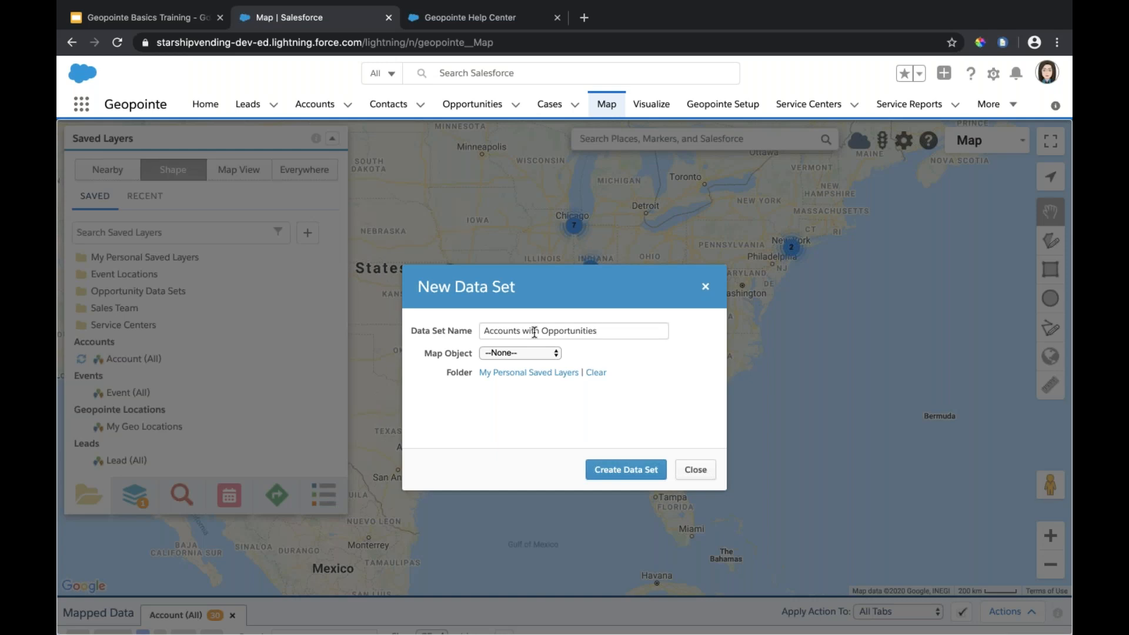
click(501, 353)
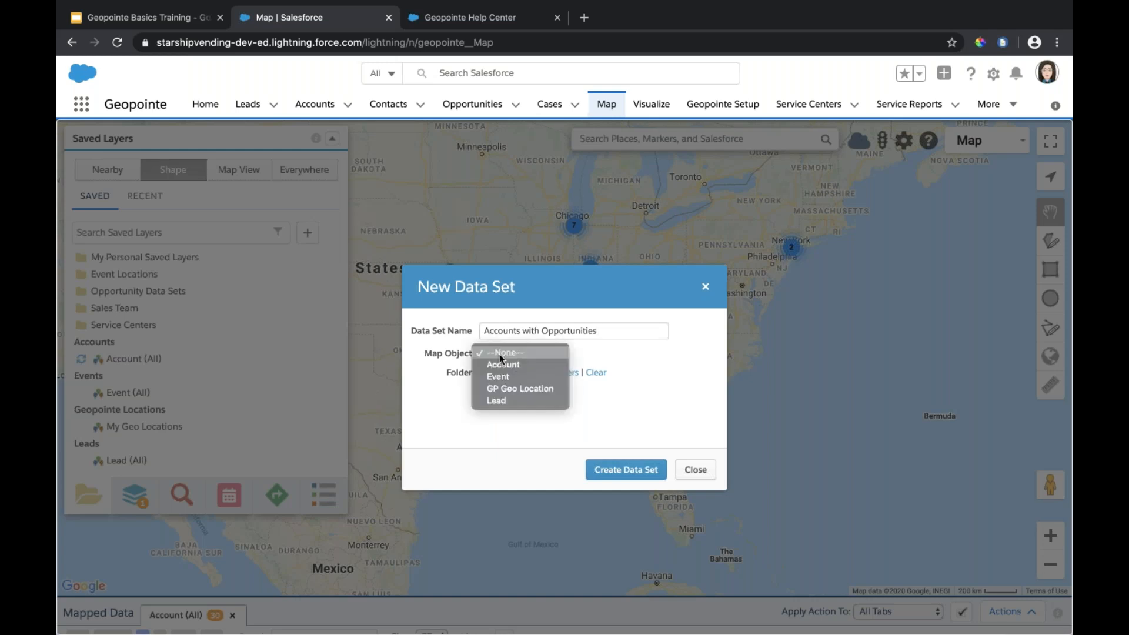
click(501, 366)
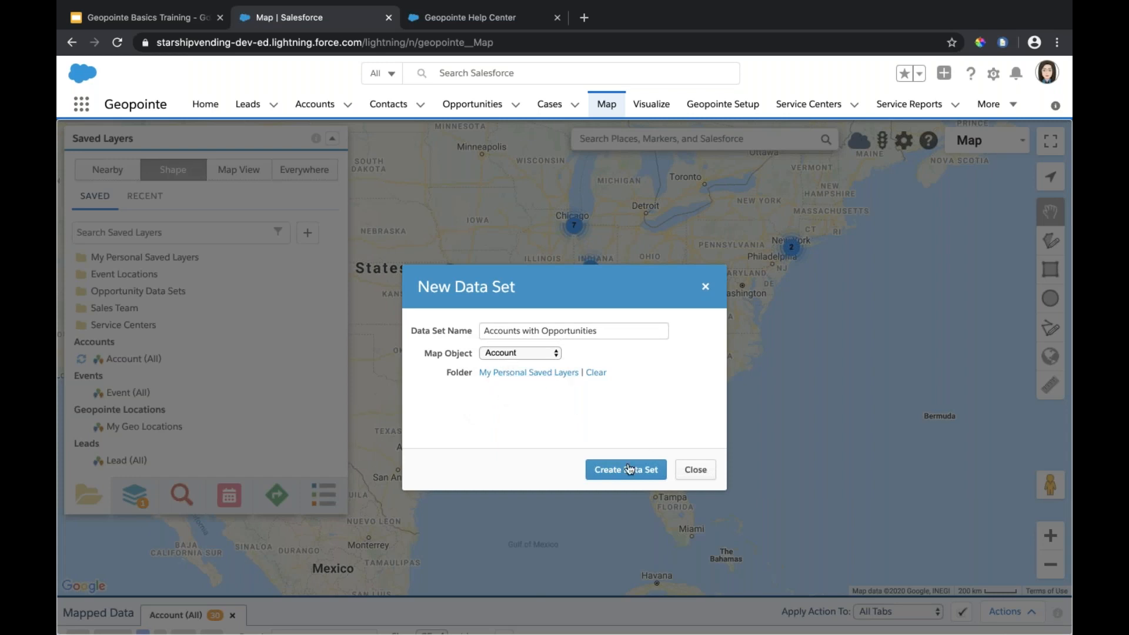
click(627, 470)
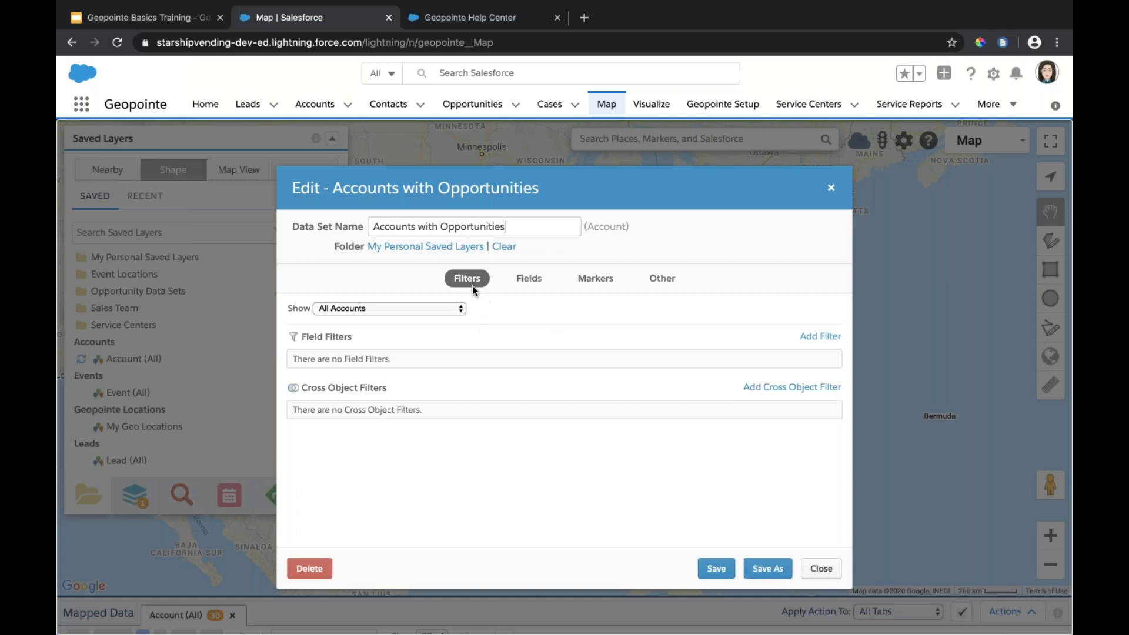
- Add a cross object filter to the data set that limits it to Accounts with Opportunities
click(785, 389)
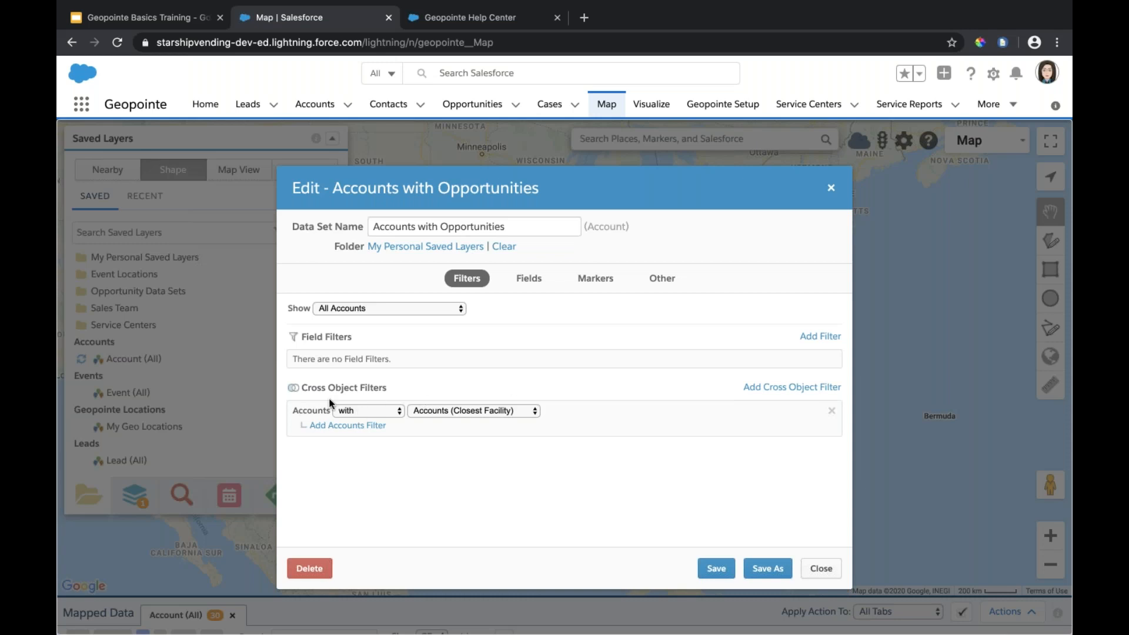
click(468, 411)
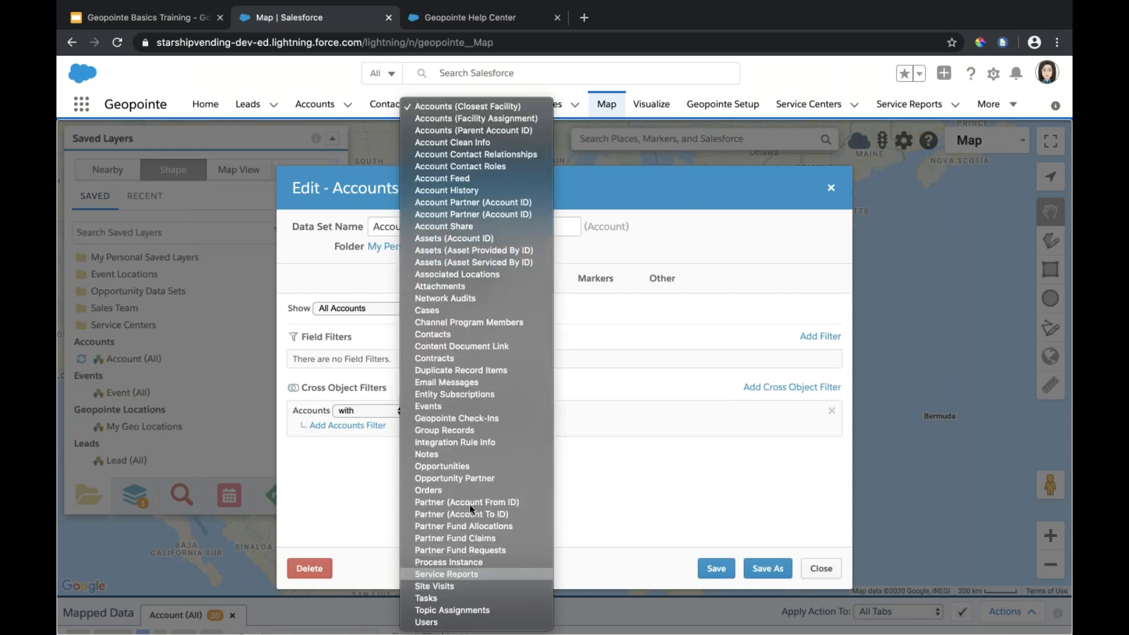
click(436, 467)
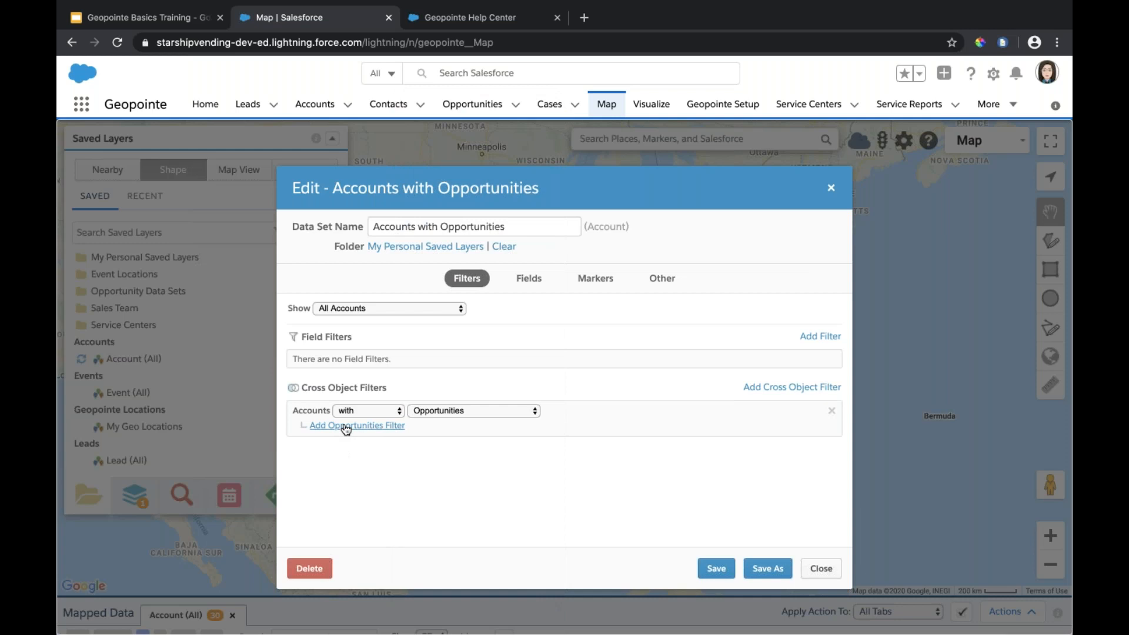
- Review the Opportunity fields available for an Opportunities filter and close the field selection without adding one
click(346, 427)
scroll(357, 388, down, 3)
scroll(354, 388, down, 8)
scroll(351, 392, up, 10)
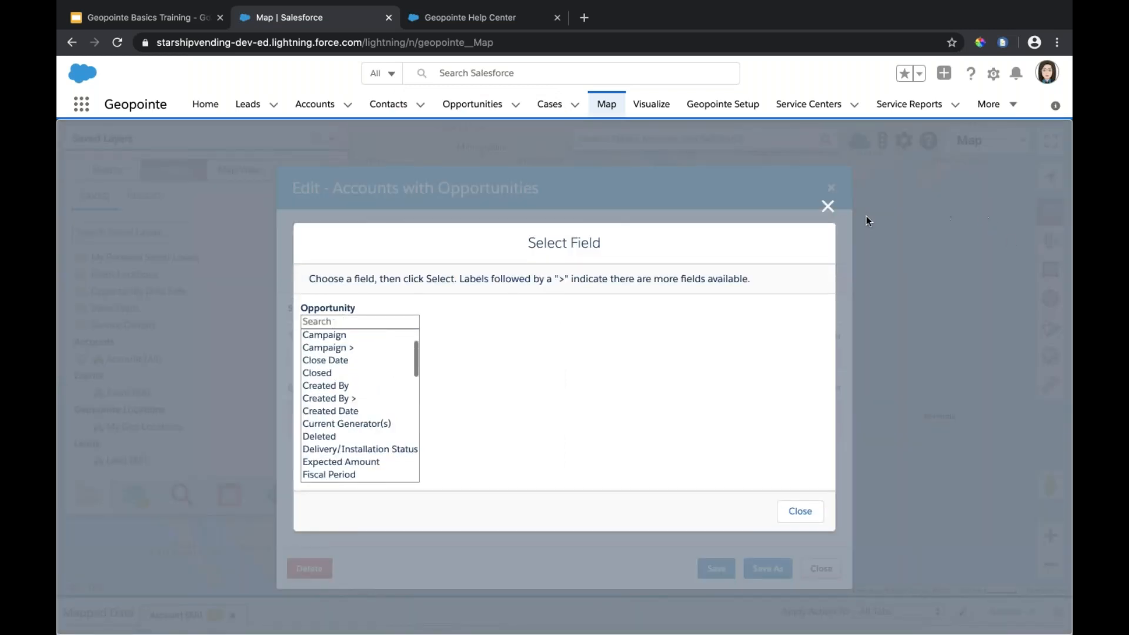
click(827, 206)
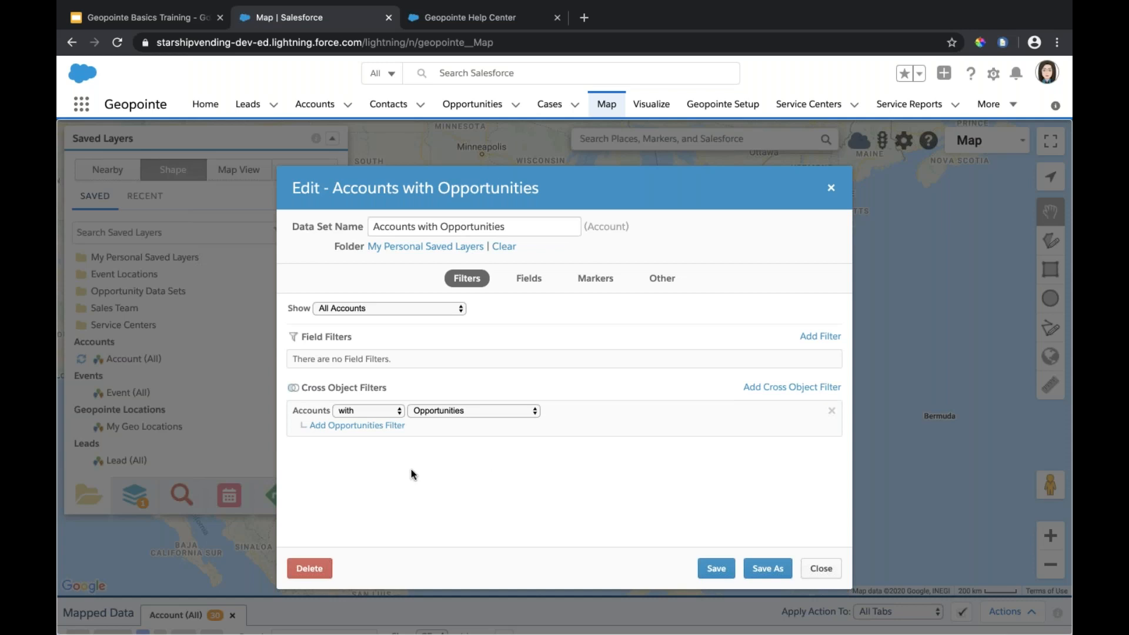
- Add the Account Description field to the fields returned by the Accounts with Opportunities data set
click(524, 279)
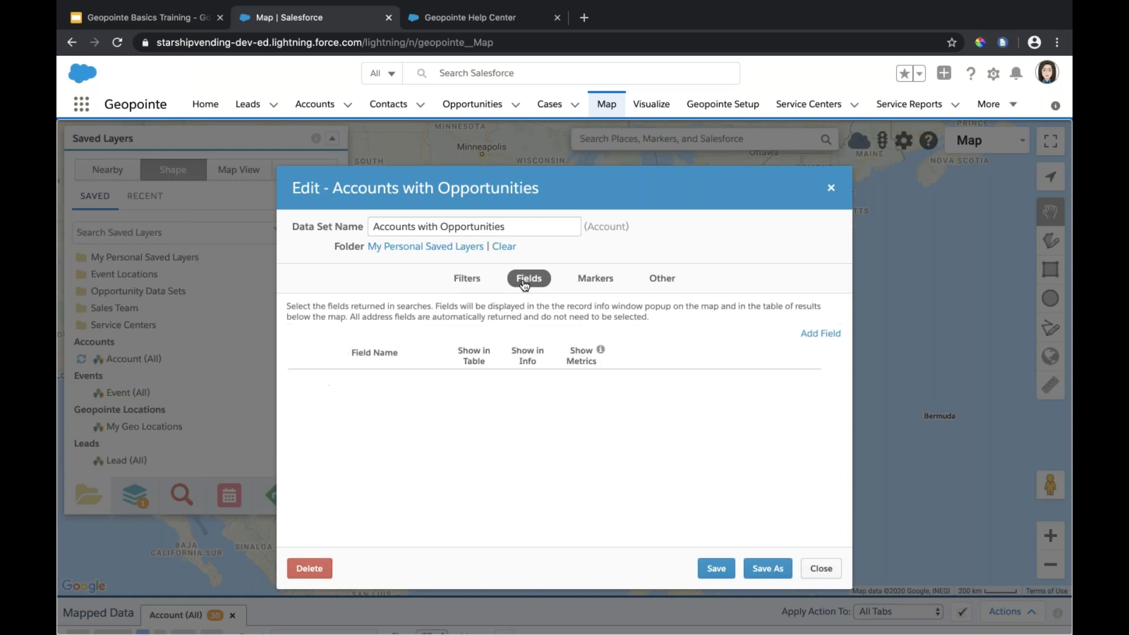
click(823, 334)
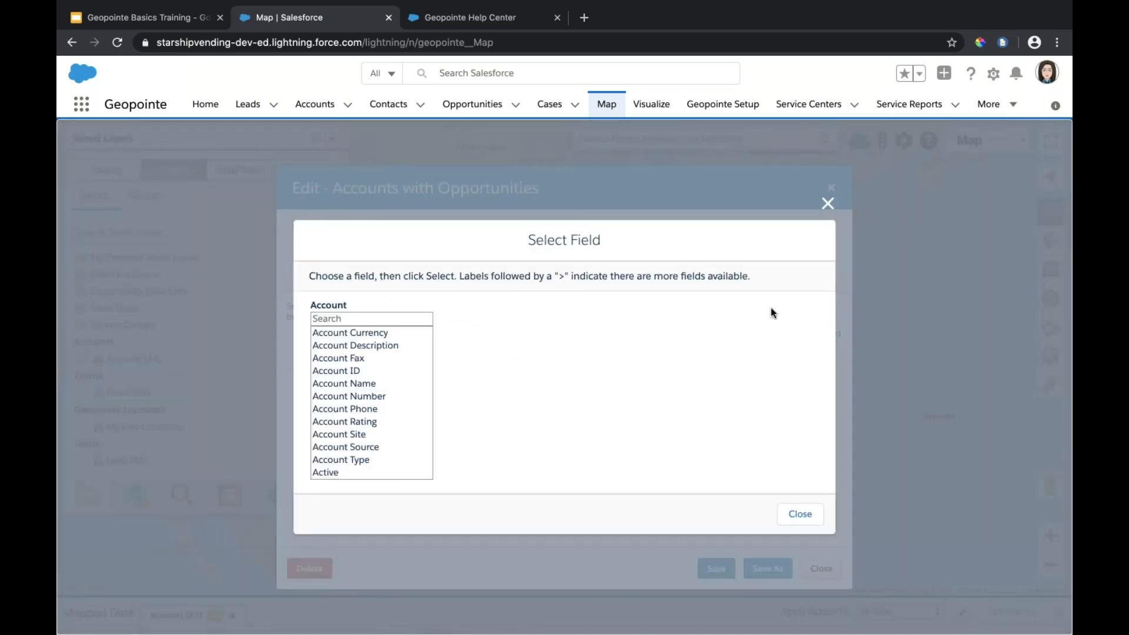
click(344, 319)
text(descr)
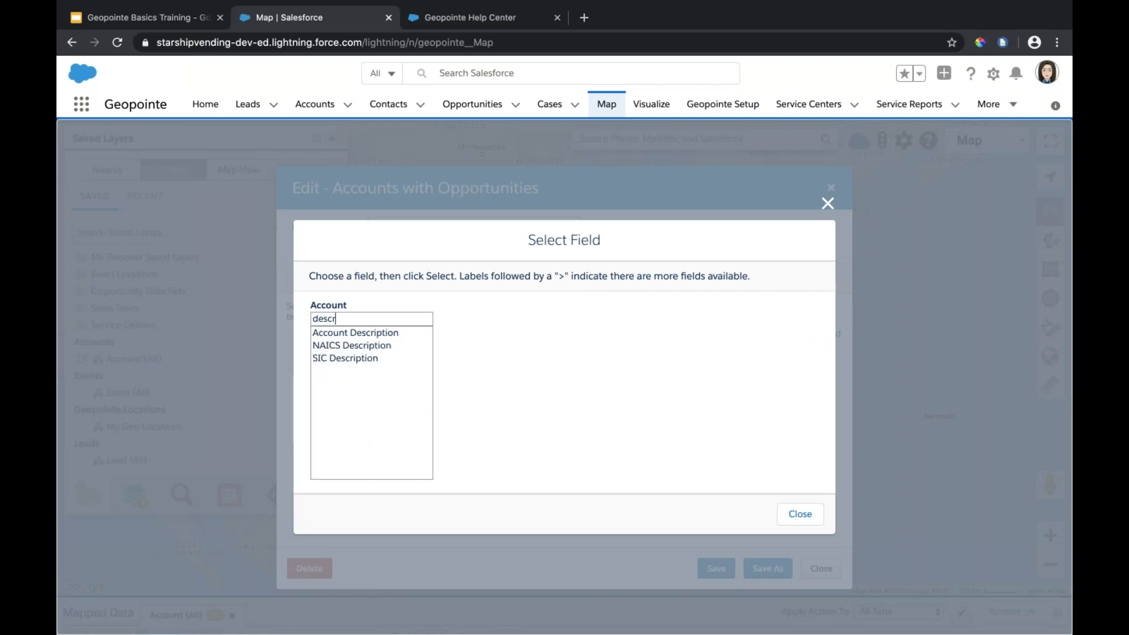
click(378, 334)
click(488, 416)
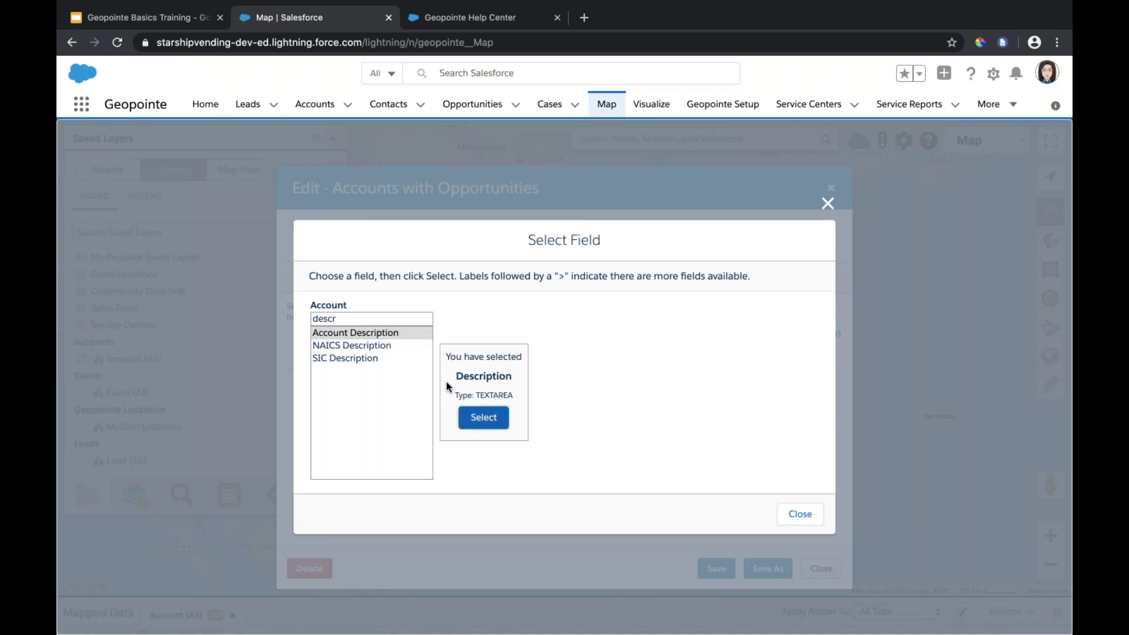
- Add the Industry field to the data set's returned fields
click(820, 334)
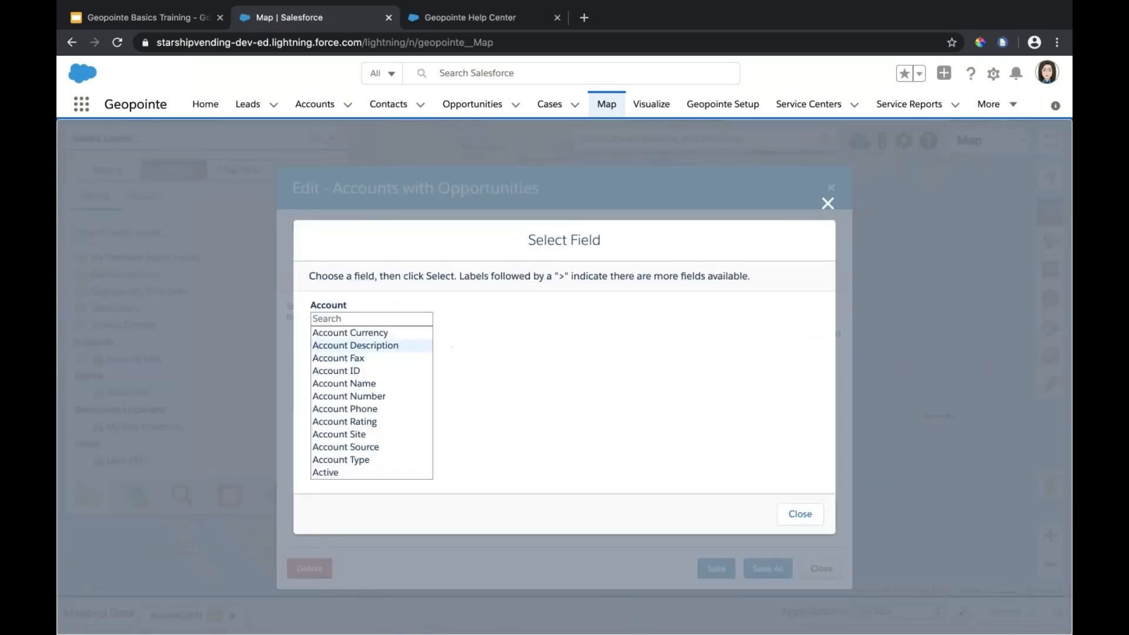
text(indus)
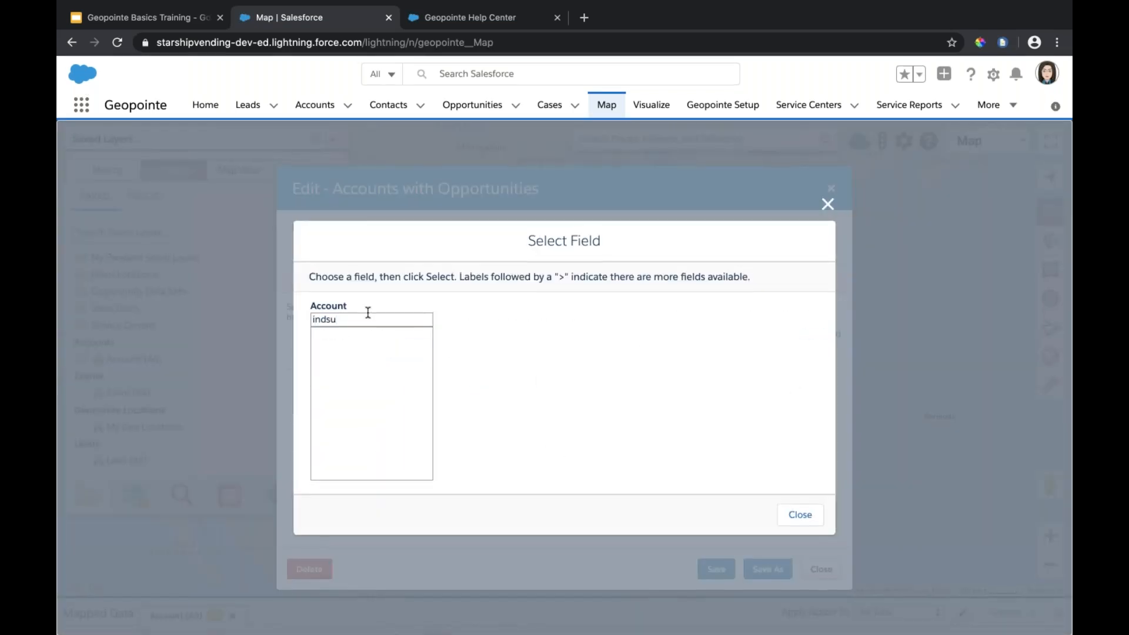
click(352, 333)
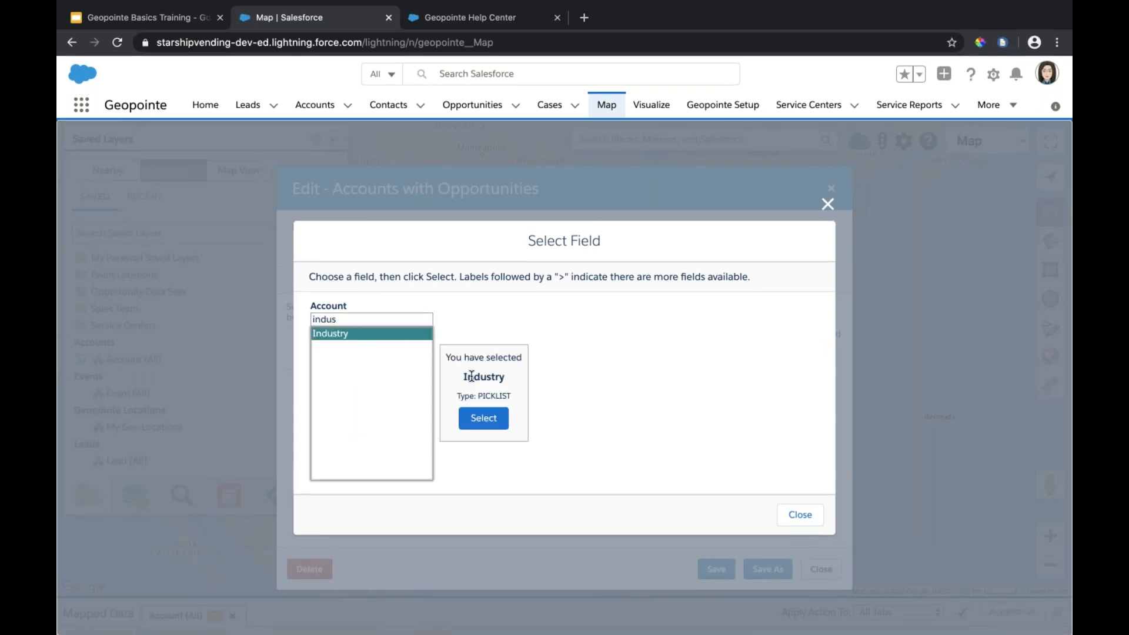
click(484, 419)
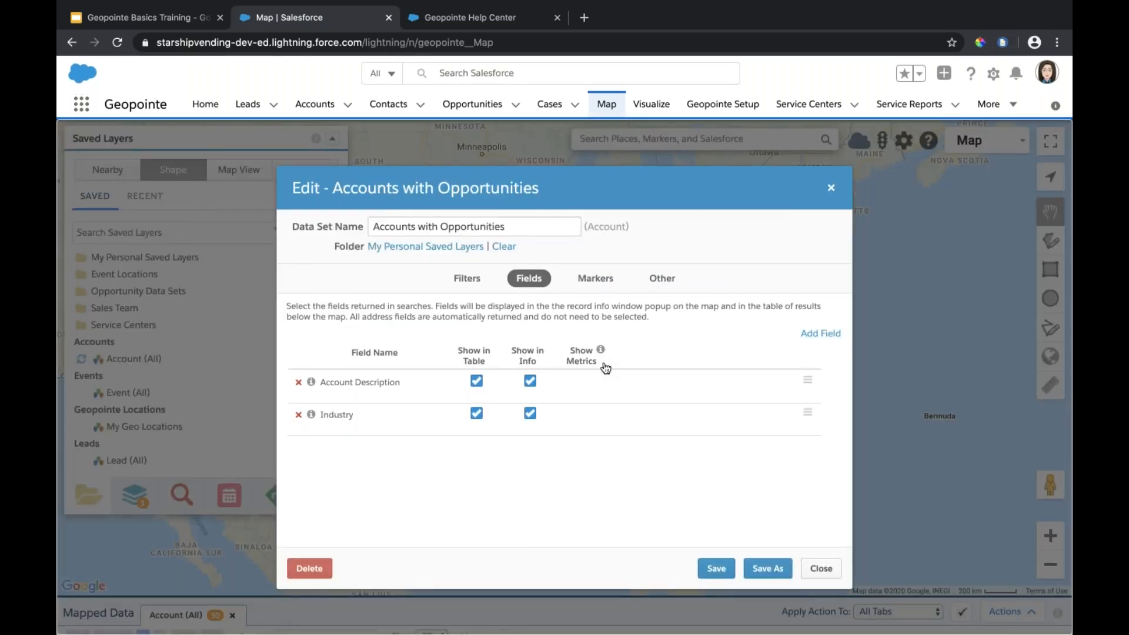
- Set the data set's marker type to Single Field, using the Industry field to color the markers
click(593, 281)
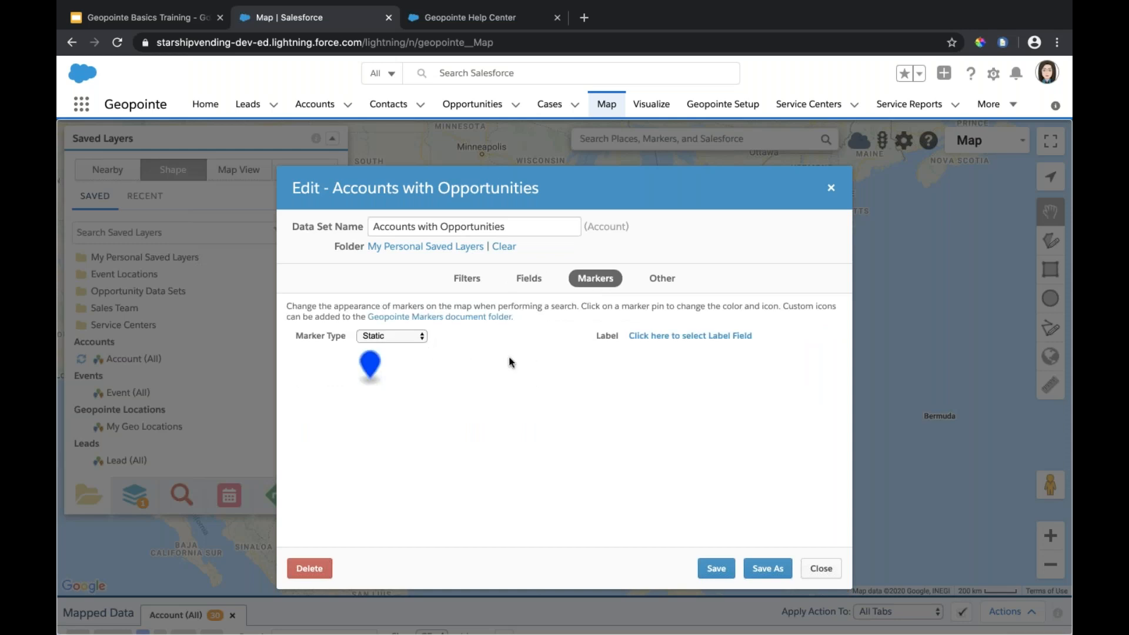
click(380, 338)
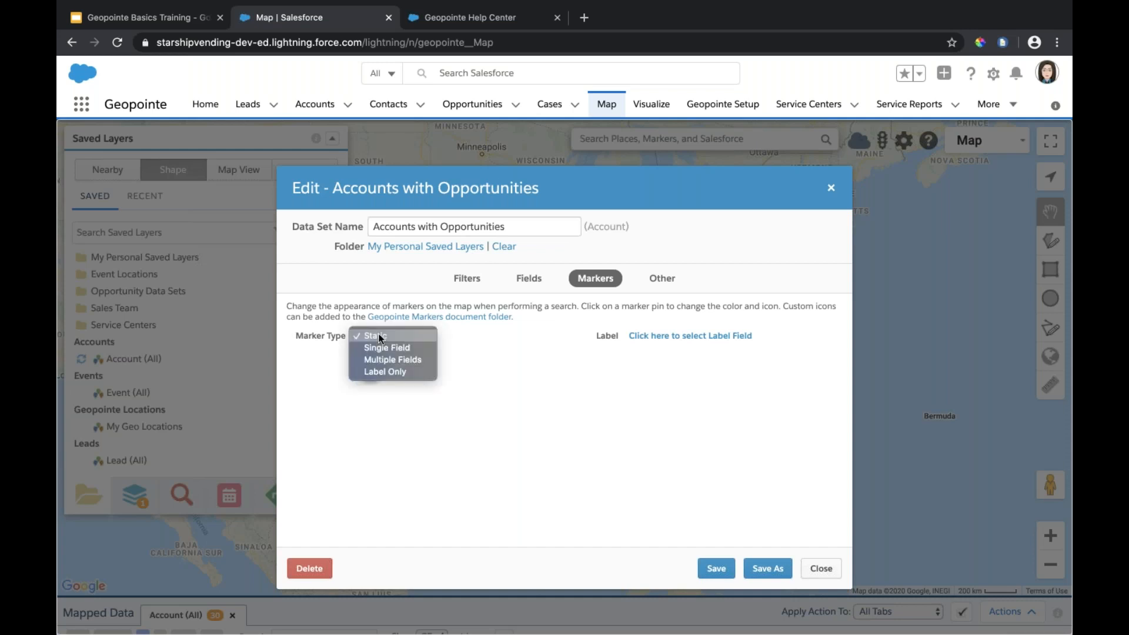
click(404, 348)
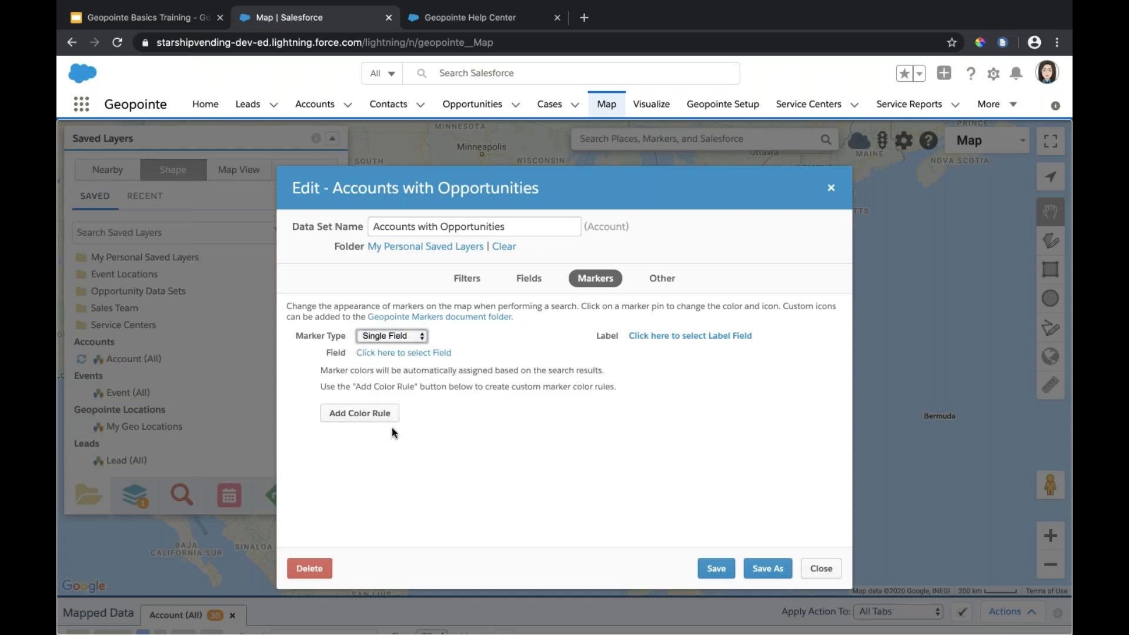
click(379, 352)
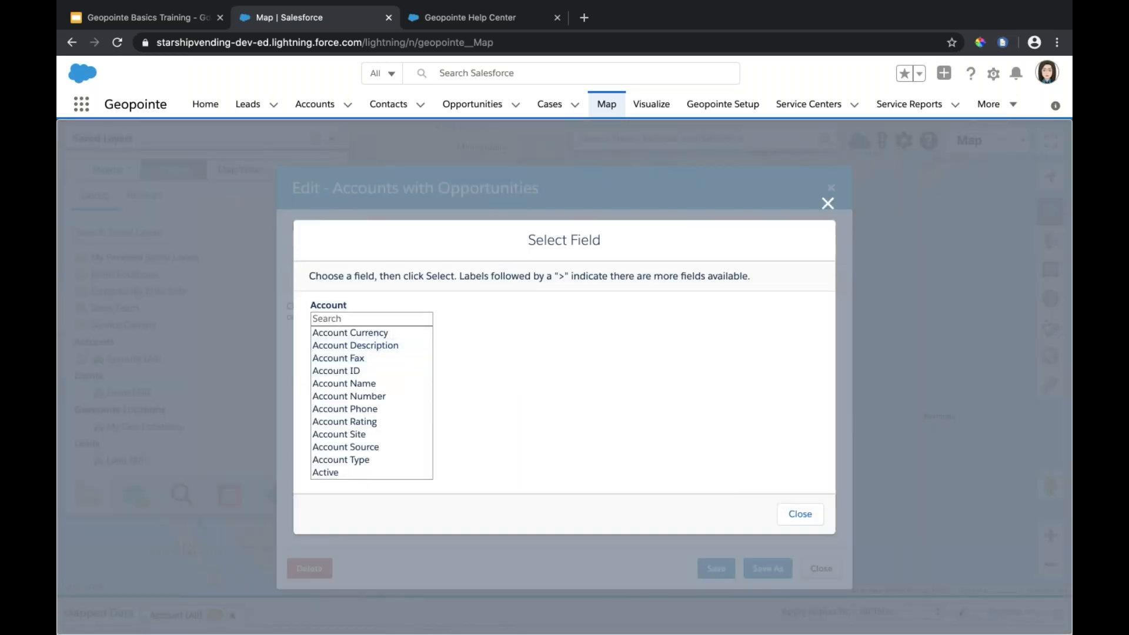
text(industry)
click(355, 332)
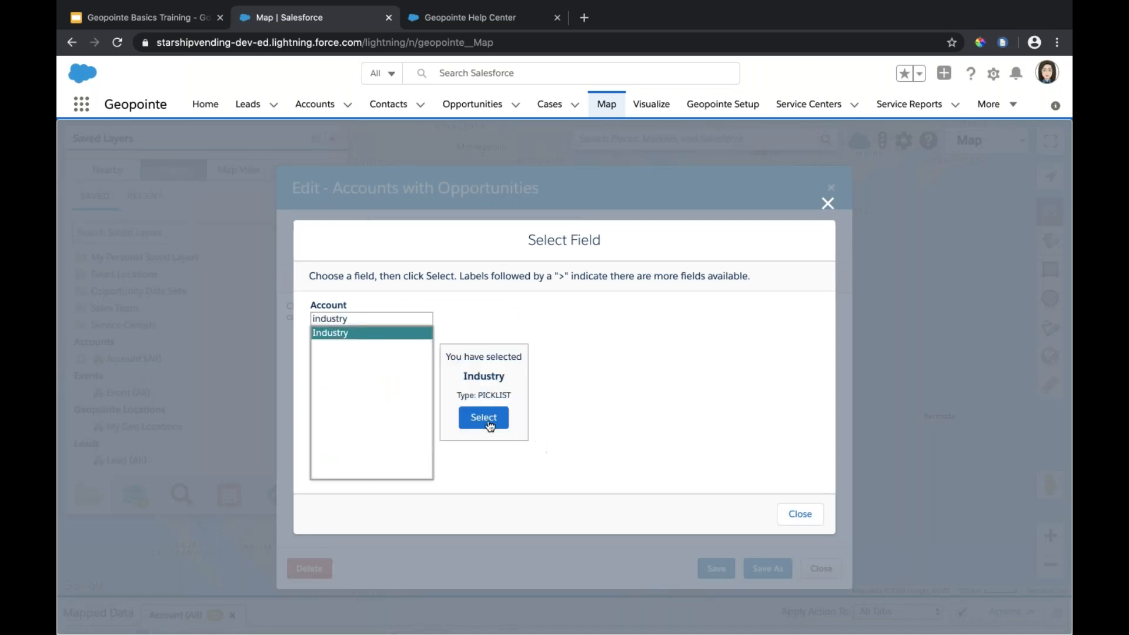
click(483, 417)
- Look through the industry marker rules and view the color choices for the Consulting marker without changing it
scroll(446, 424, down, 2)
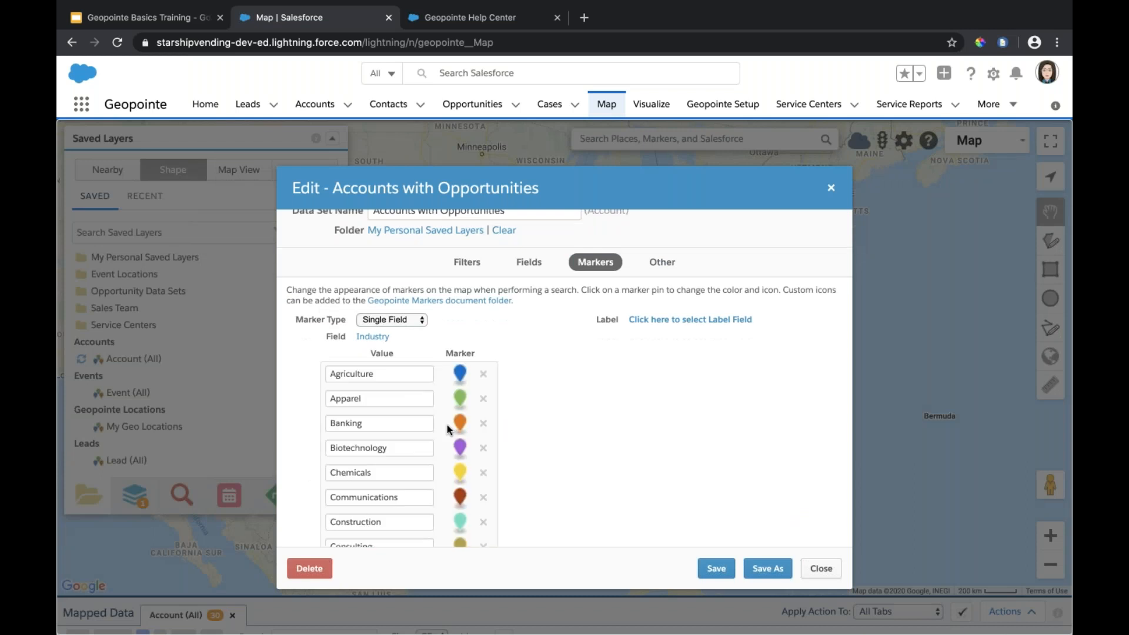
scroll(471, 428, down, 6)
scroll(471, 429, up, 8)
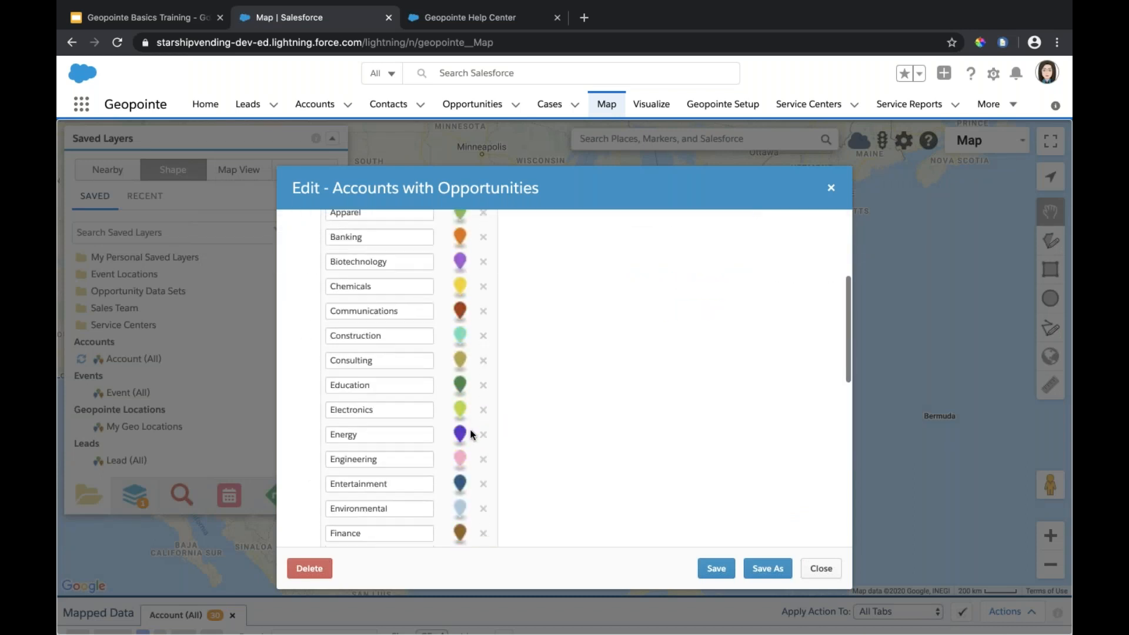
scroll(527, 451, down, 3)
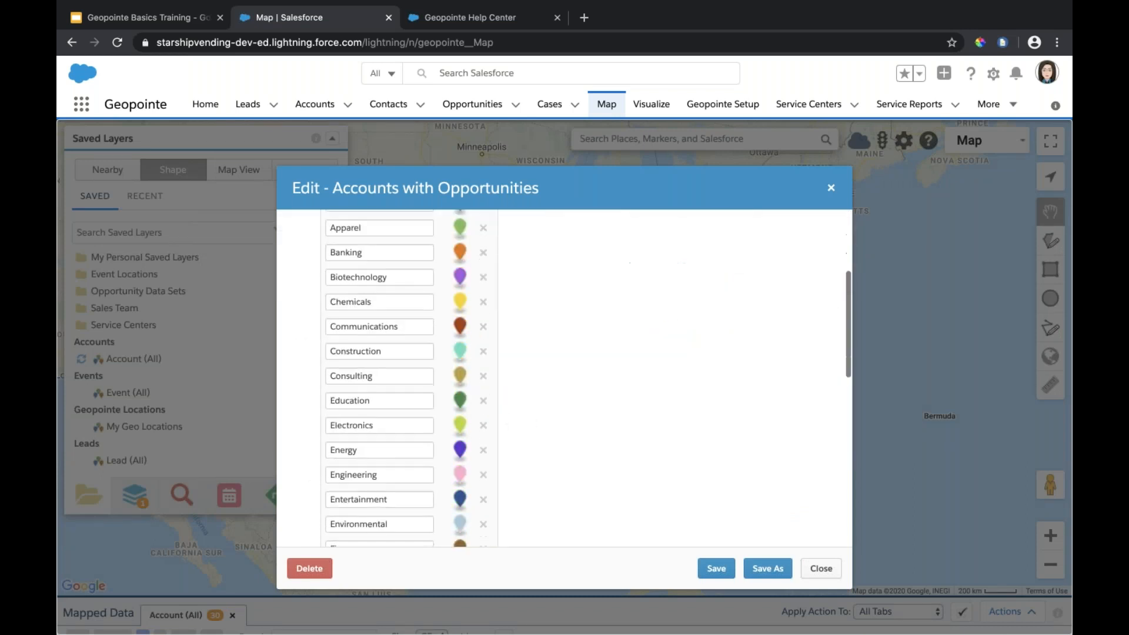
click(460, 378)
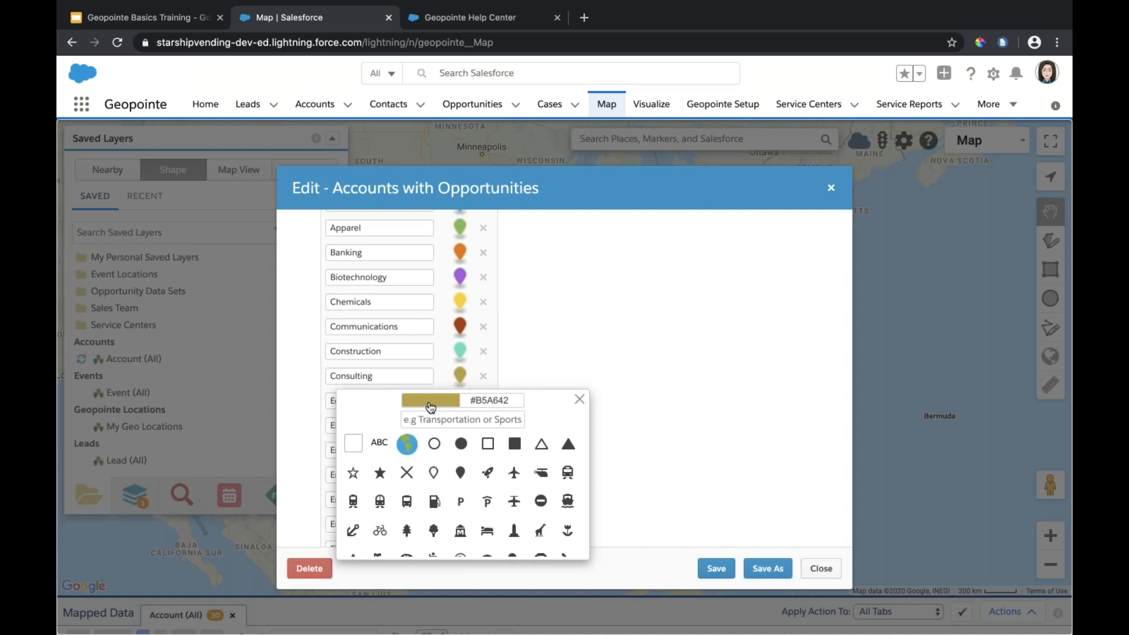
click(431, 405)
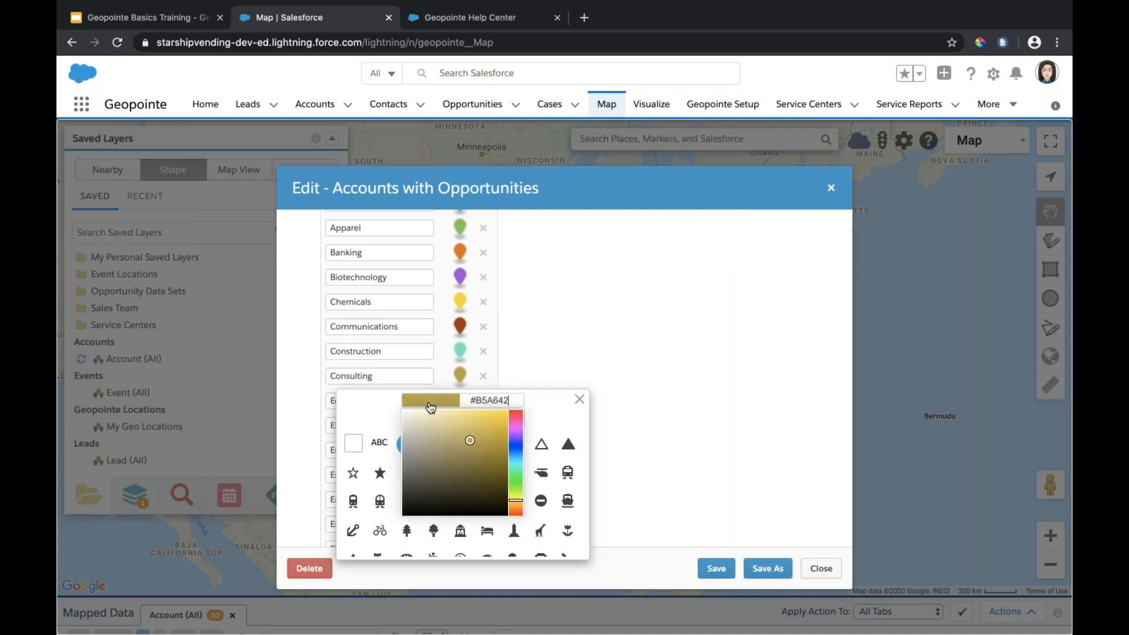
click(579, 399)
- Change the Education marker to the globe icon after browsing the available marker icons
scroll(519, 462, up, 1)
click(460, 404)
scroll(458, 519, down, 5)
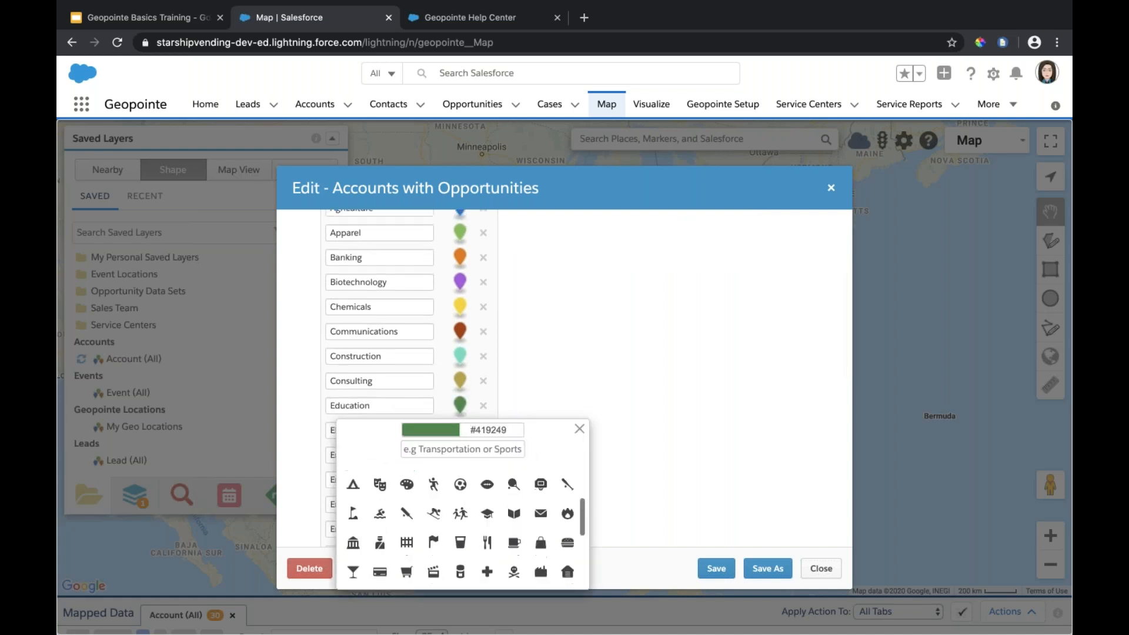
scroll(458, 519, down, 3)
scroll(405, 329, up, 5)
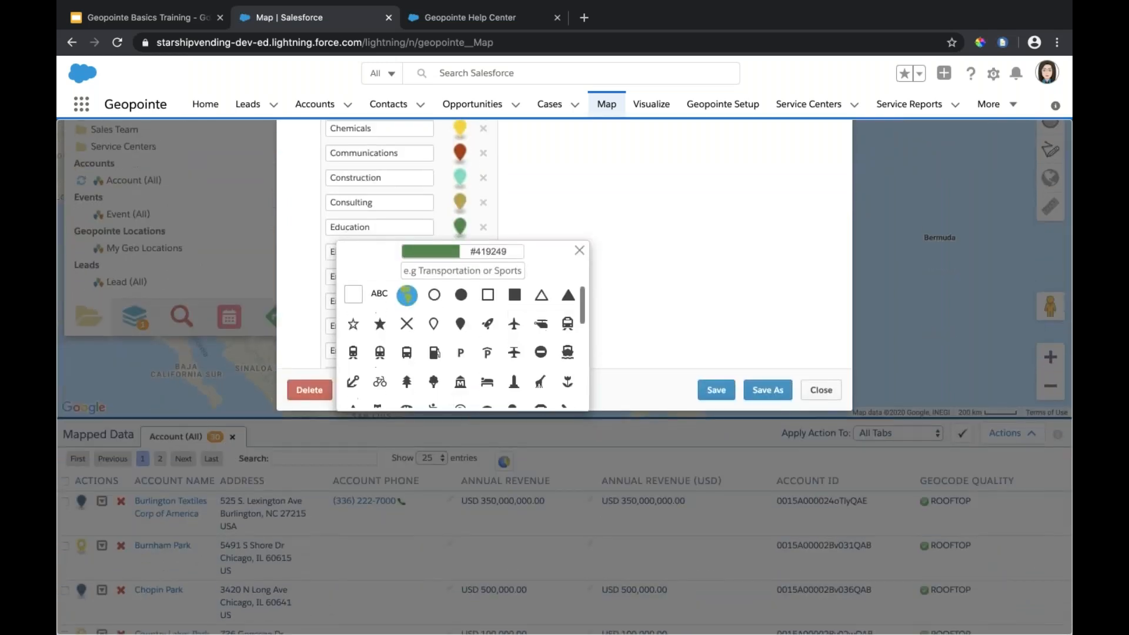
click(407, 299)
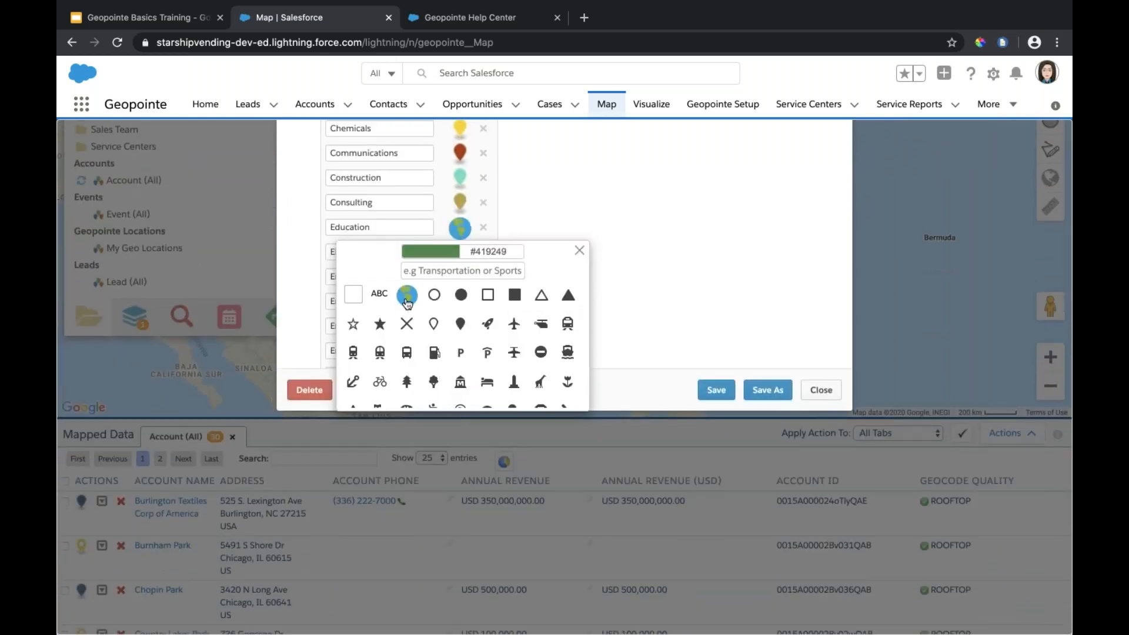
click(579, 253)
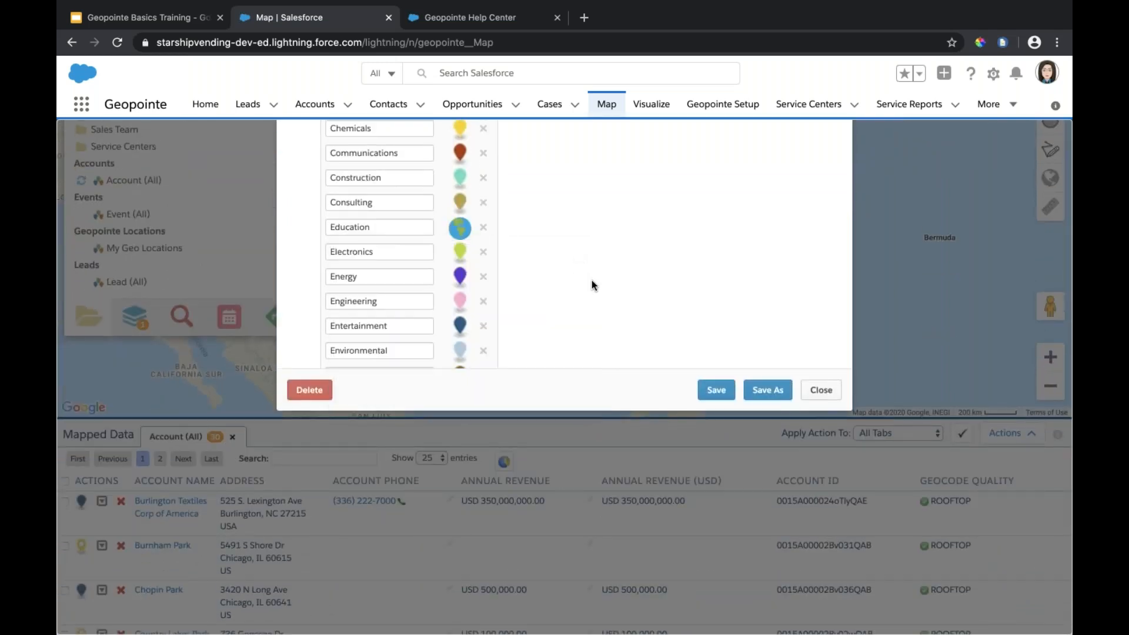
- Review the Account fields available as a marker label and close the field selection without choosing one
scroll(592, 282, up, 8)
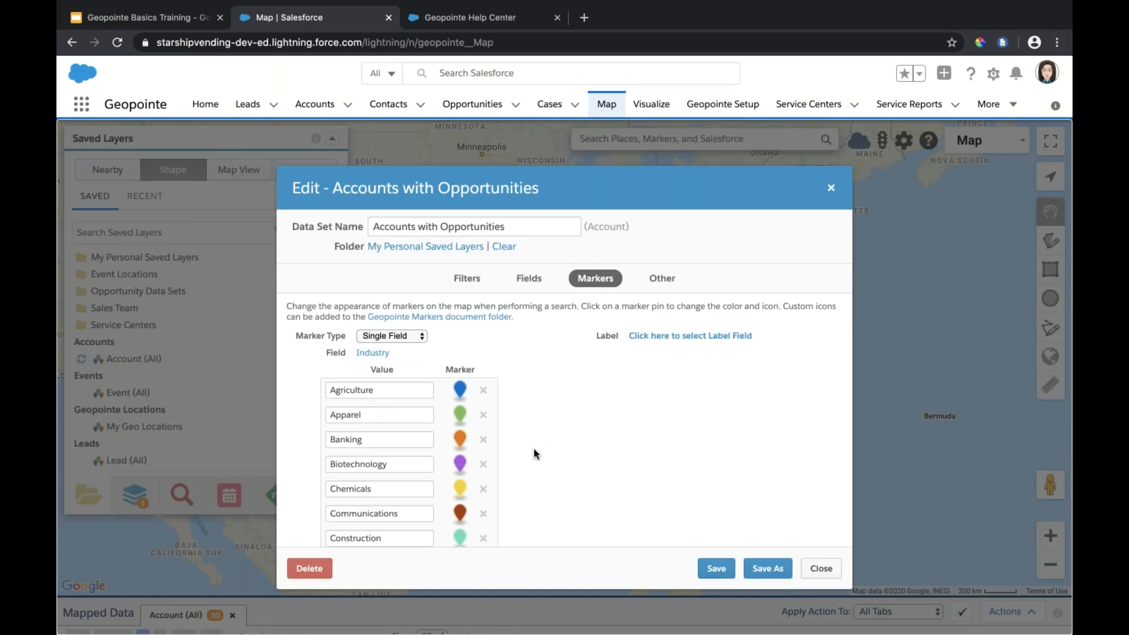
click(698, 337)
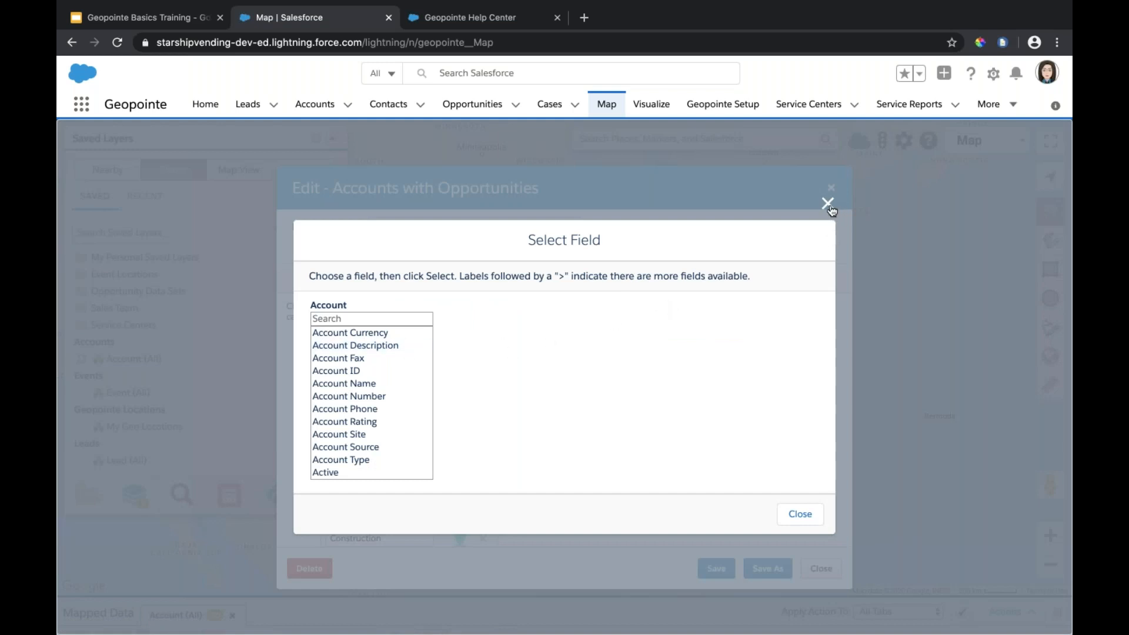
scroll(413, 439, down, 10)
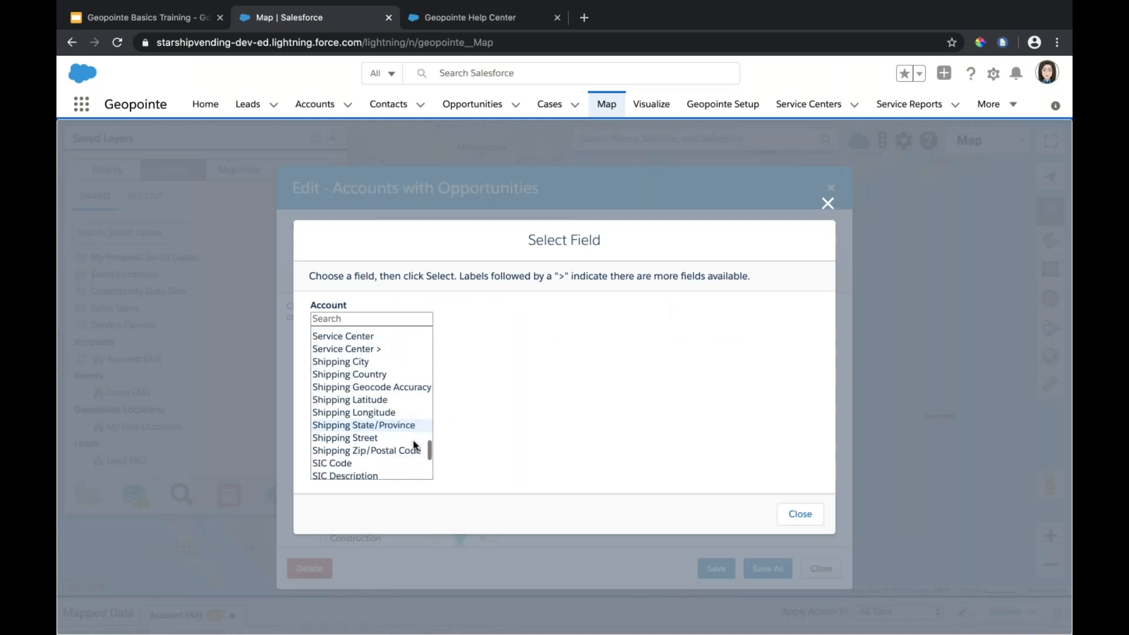
scroll(413, 440, up, 10)
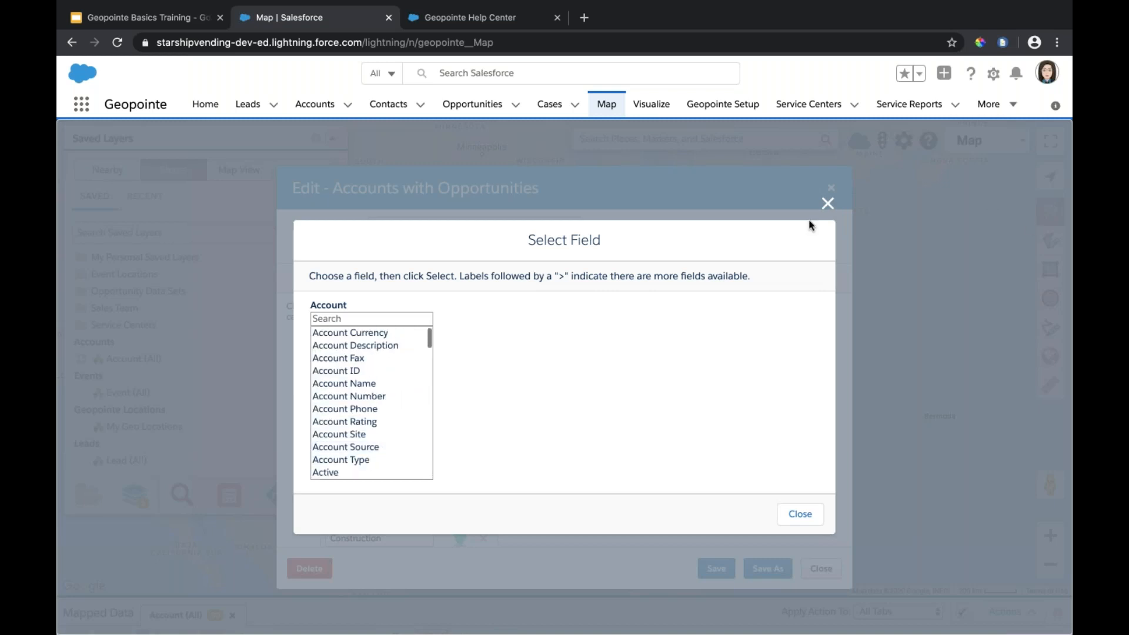
click(827, 206)
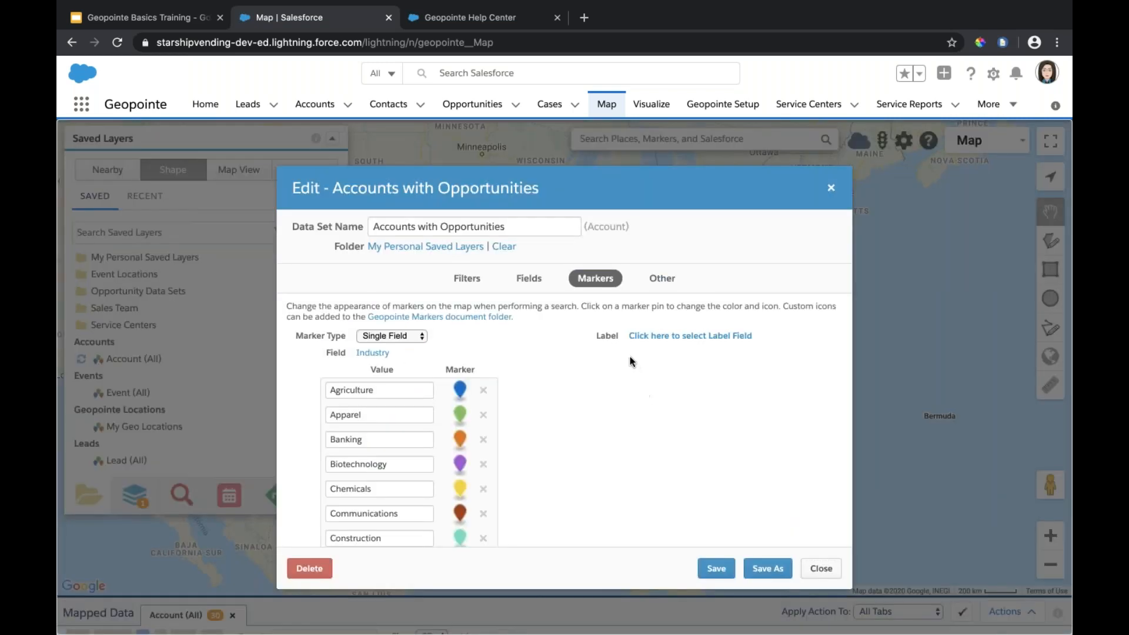
- Review the data set's Other settings, including its Id and the Order By field choices, without choosing a field
click(660, 280)
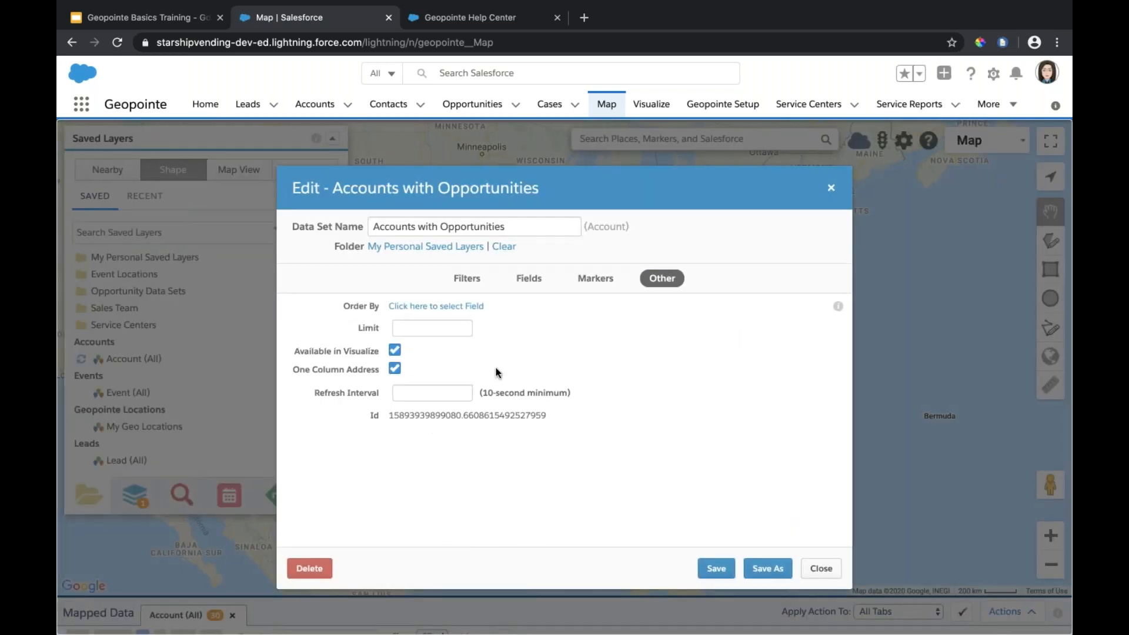
scroll(401, 434, down, 1)
scroll(510, 370, up, 1)
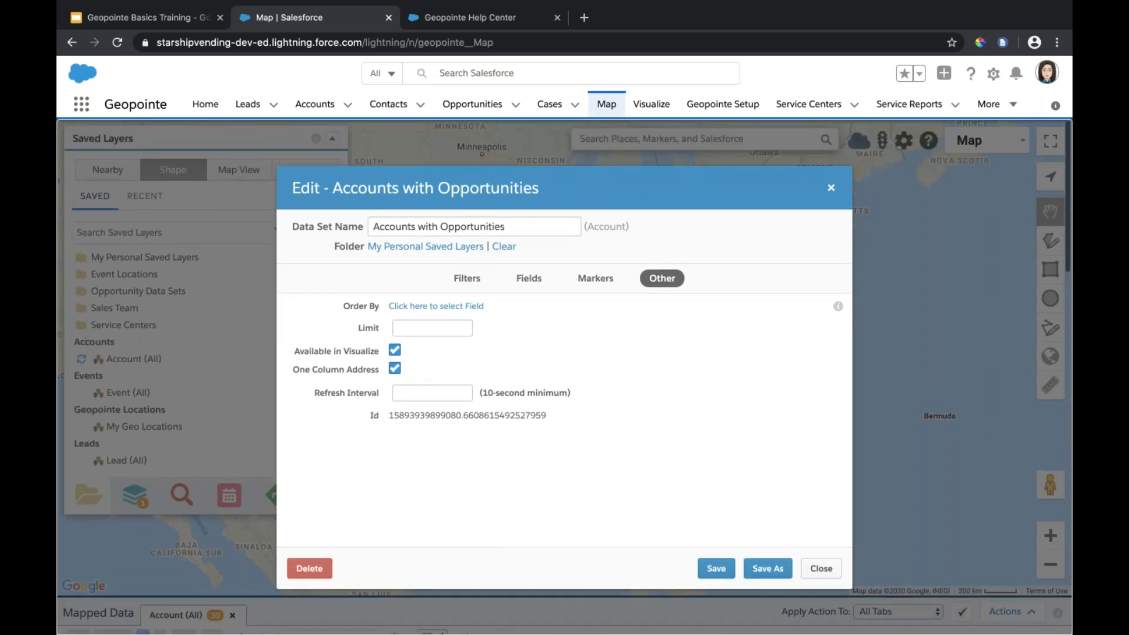
drag(598, 416, 388, 416)
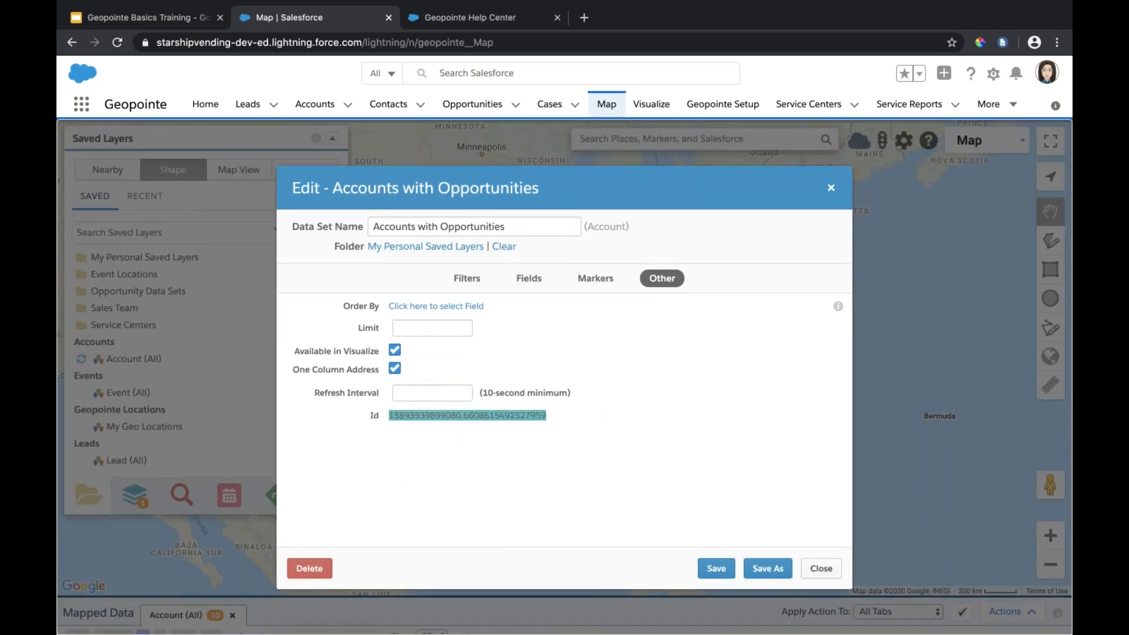
click(509, 415)
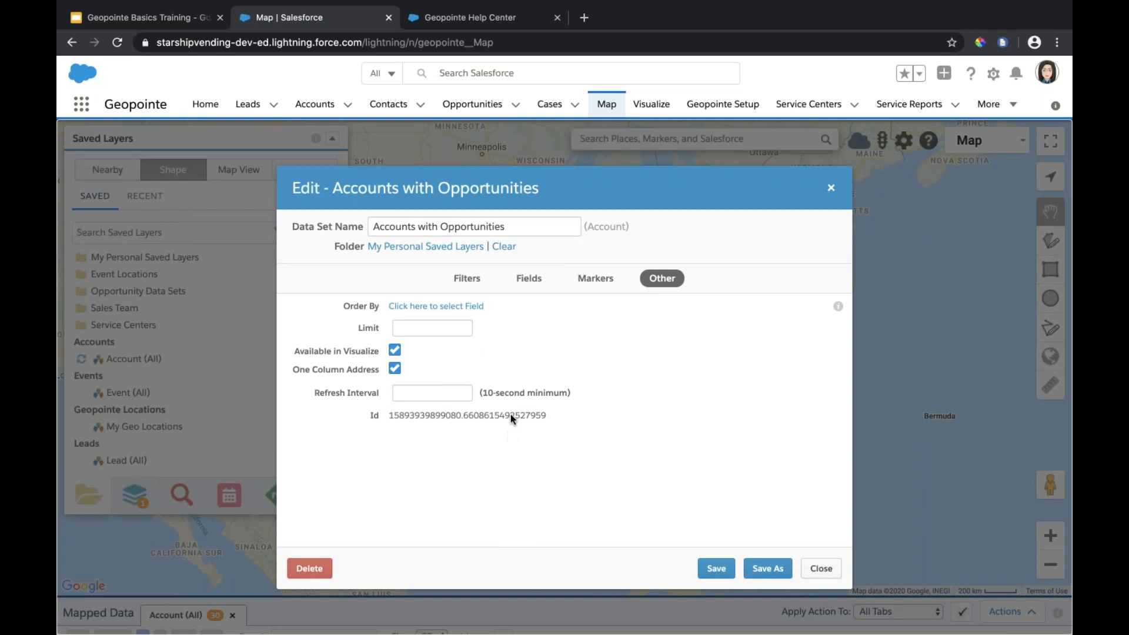
click(402, 307)
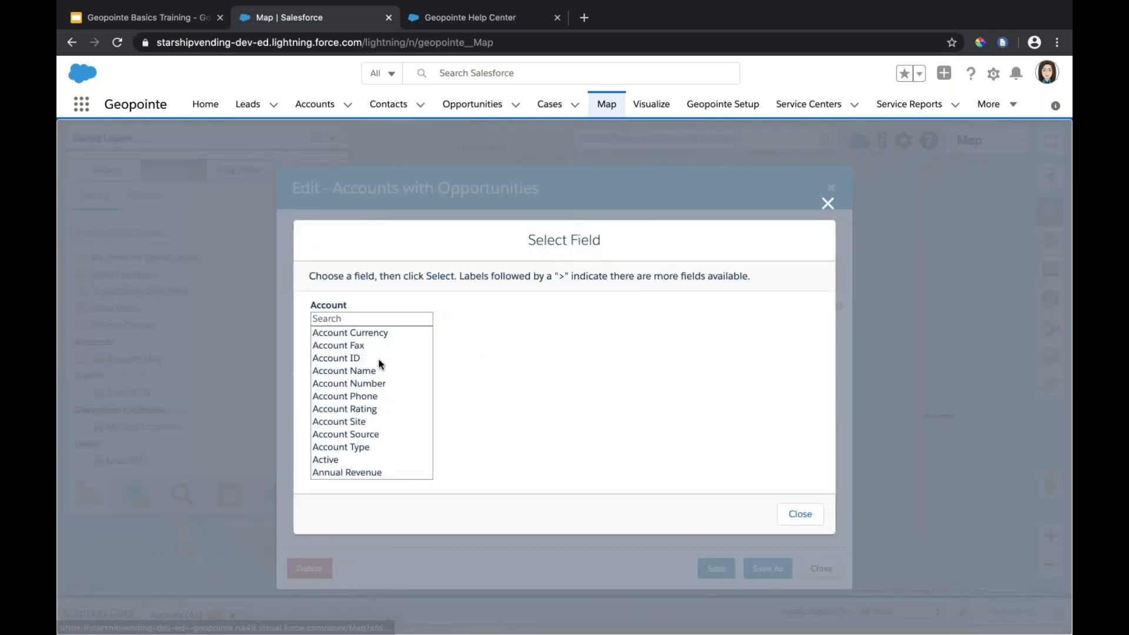
click(826, 205)
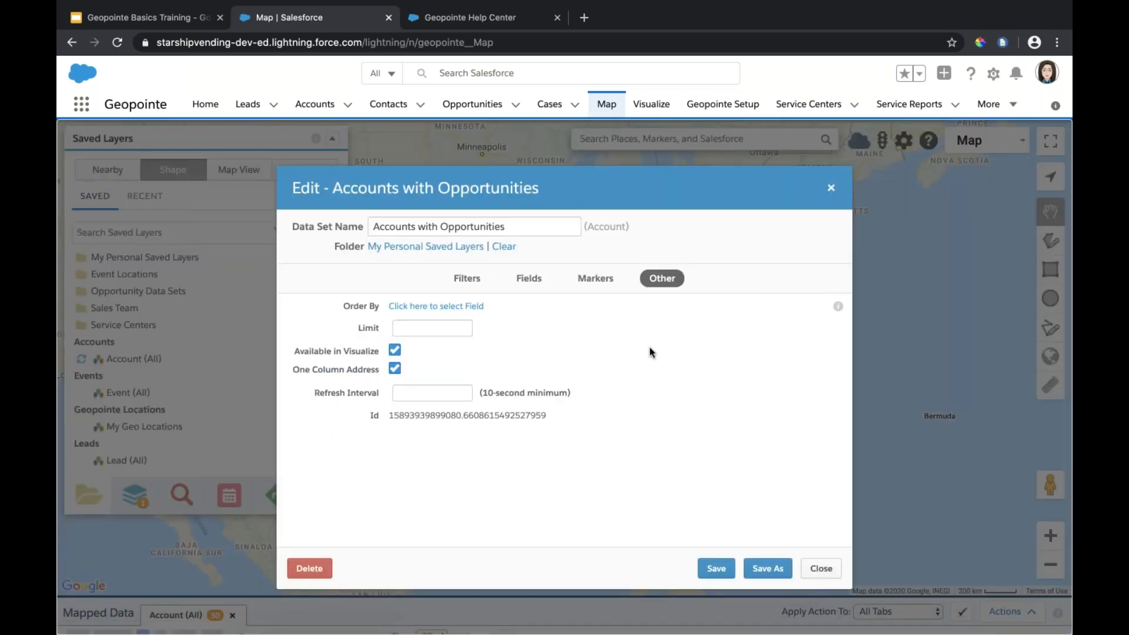
- Save the Accounts with Opportunities data set, overwriting it with the current filters, fields, markers and other settings
click(715, 569)
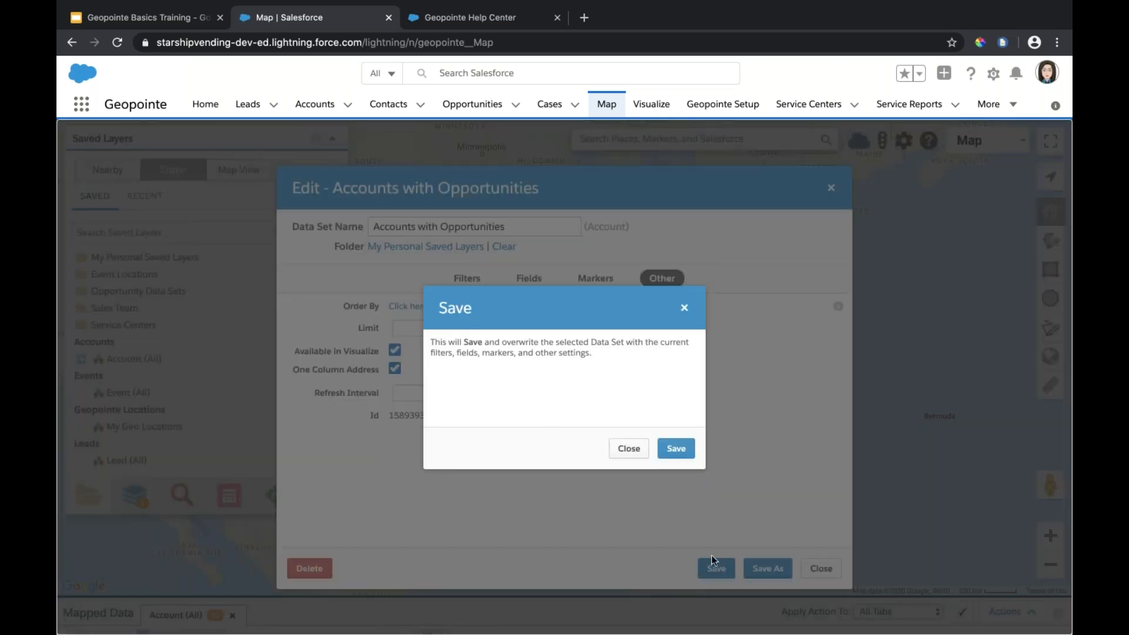
click(675, 448)
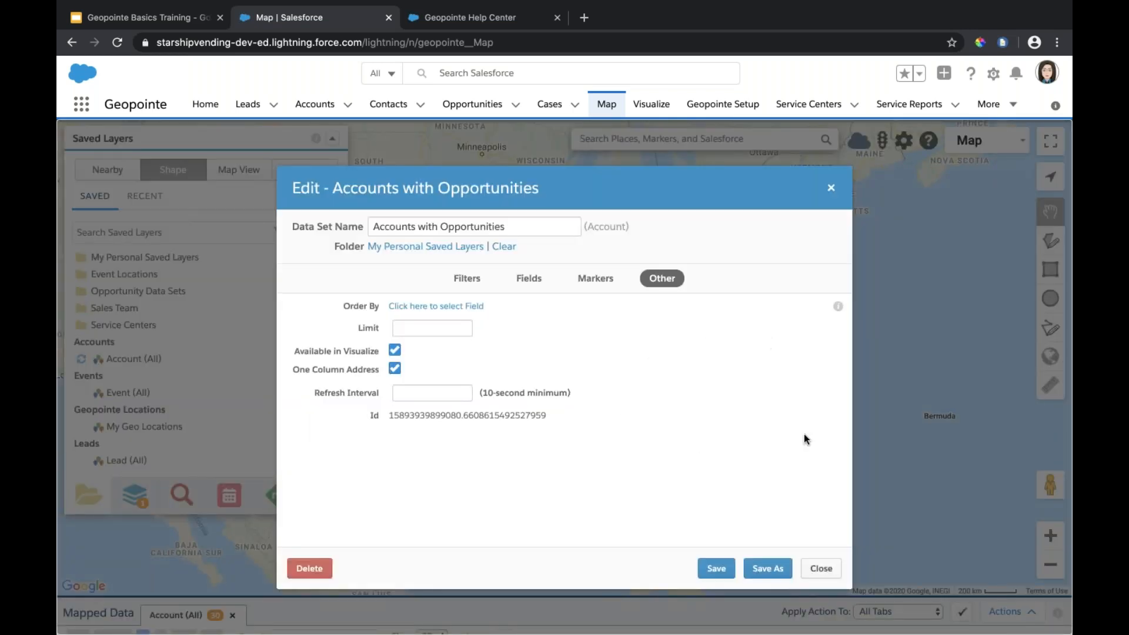
- Close the data set editor and look through My Personal Saved Layers, including its Chicago Trip Analysis subfolder
click(813, 569)
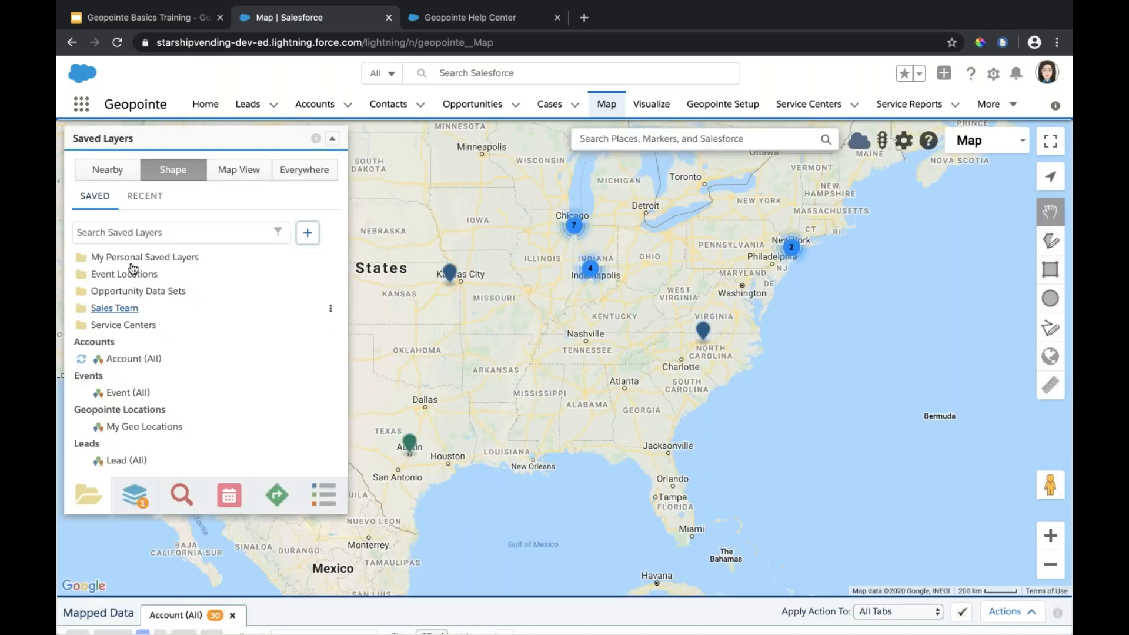
click(134, 259)
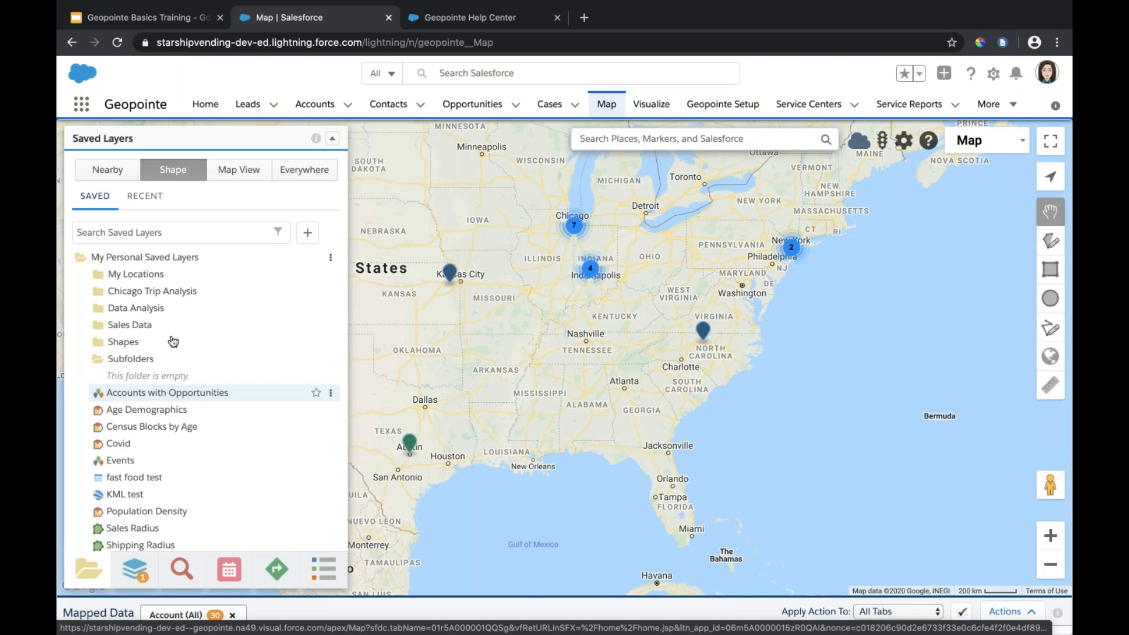
click(144, 292)
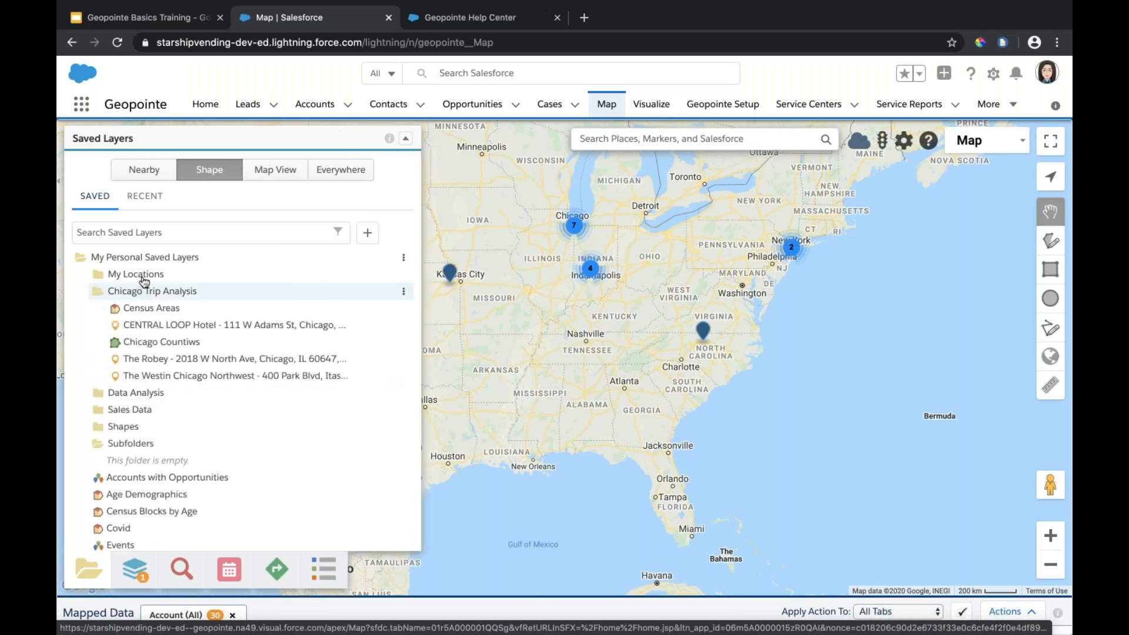
click(142, 292)
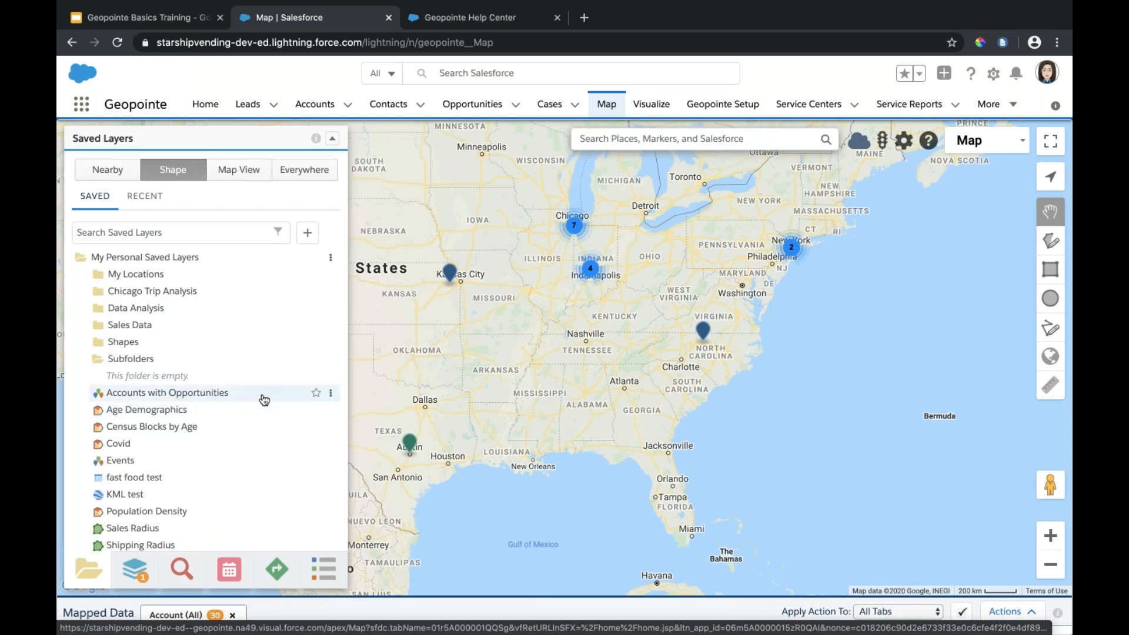
- Move the Accounts with Opportunities data set to the Sales Data folder and save it, overwriting the existing version
click(331, 398)
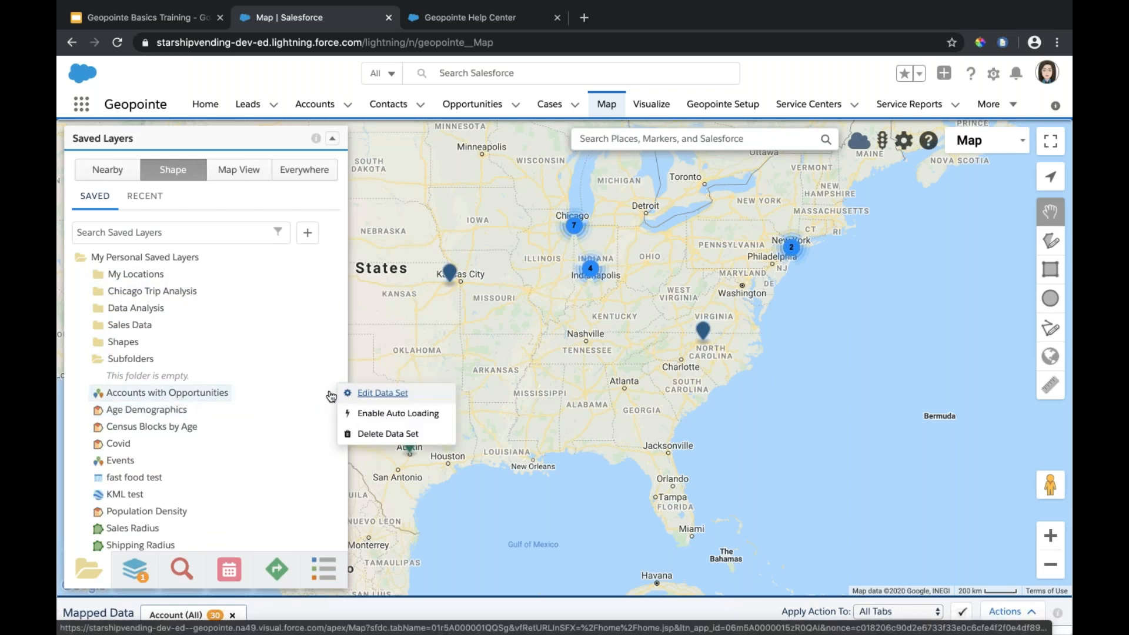
click(373, 391)
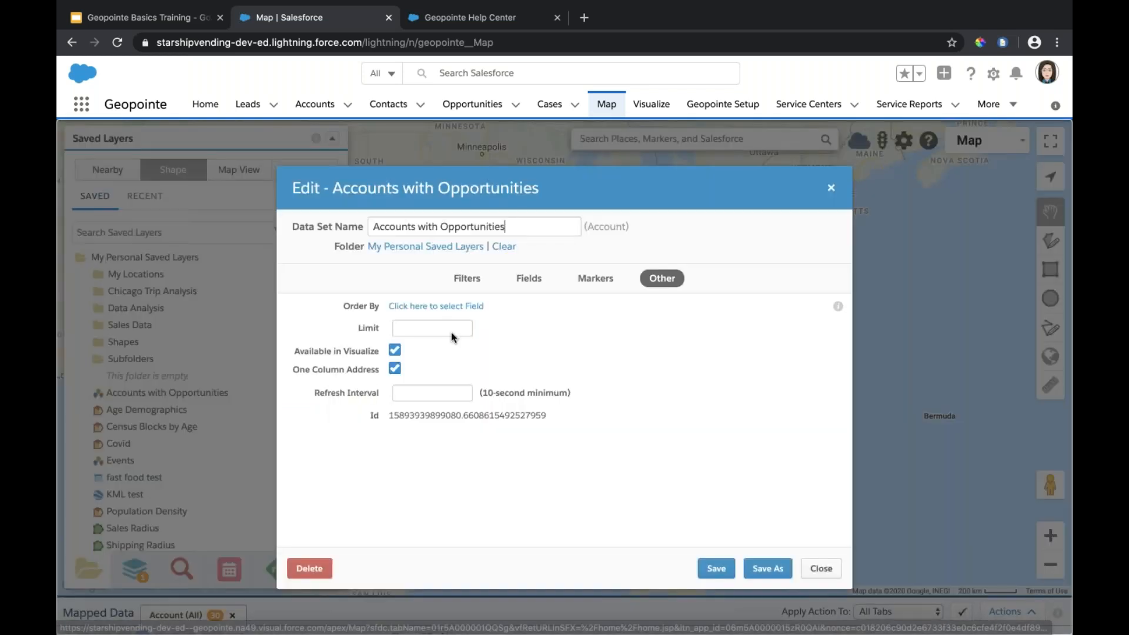
click(427, 247)
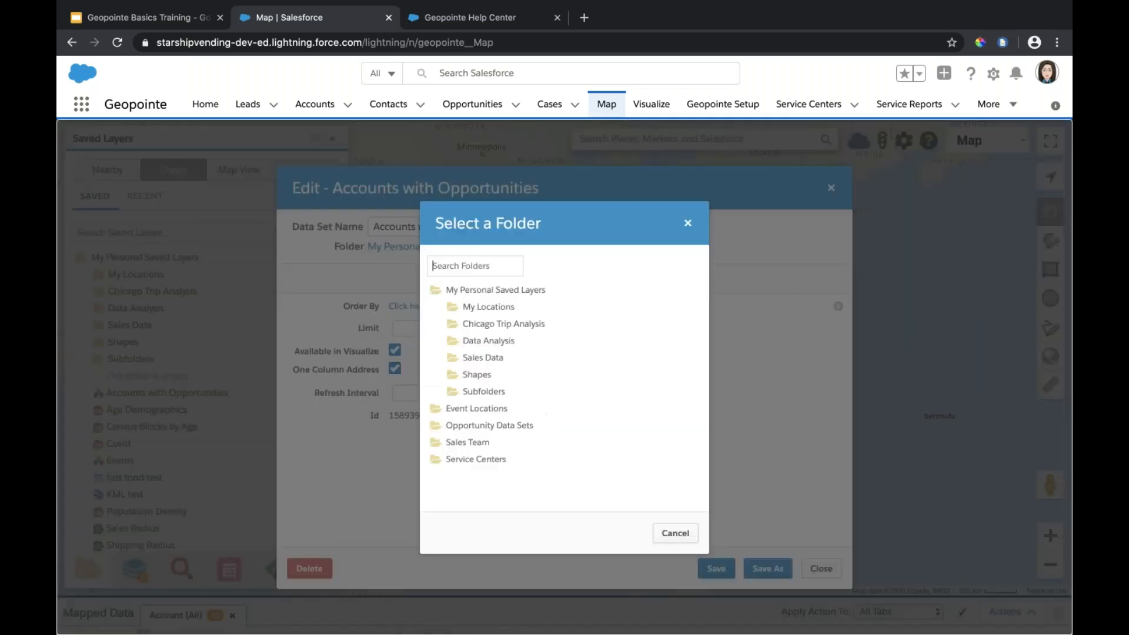
click(493, 324)
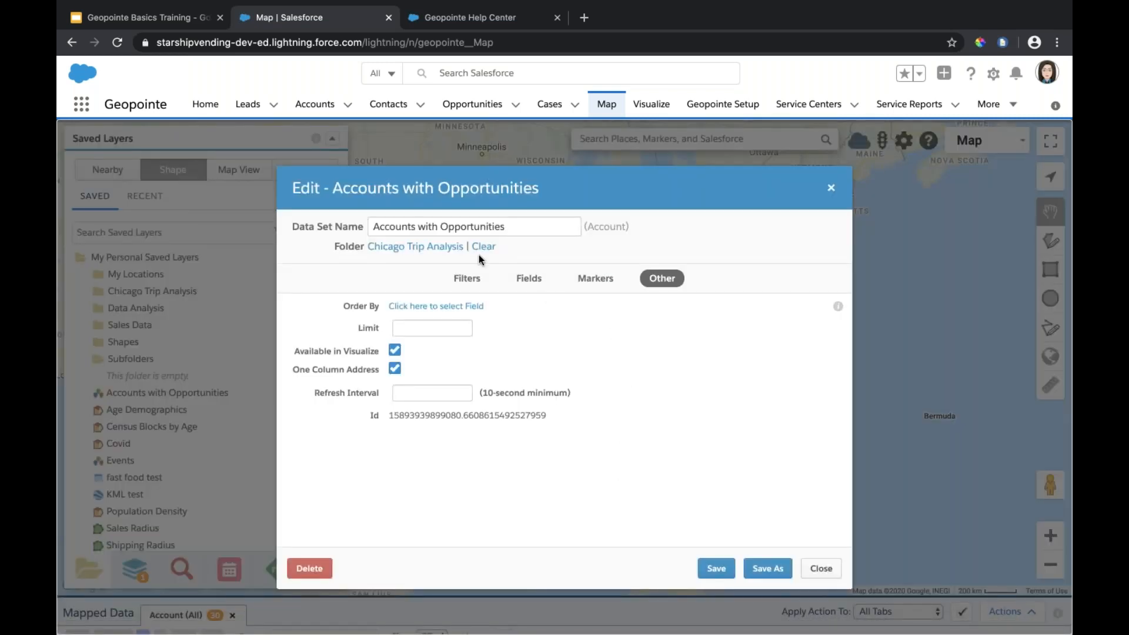
click(431, 250)
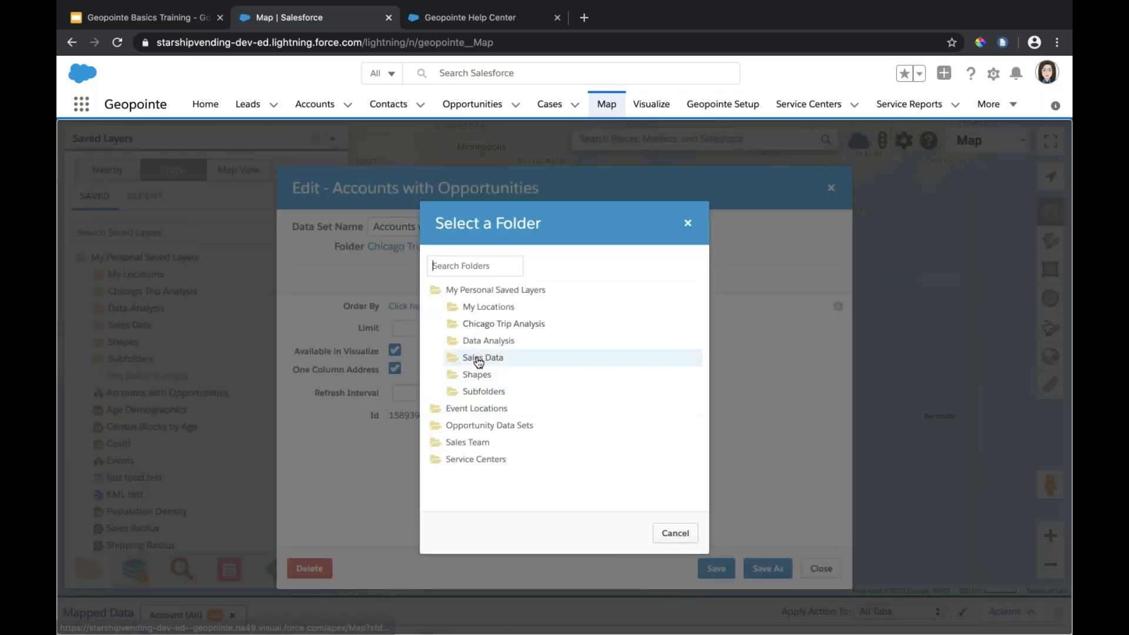
click(478, 360)
click(723, 566)
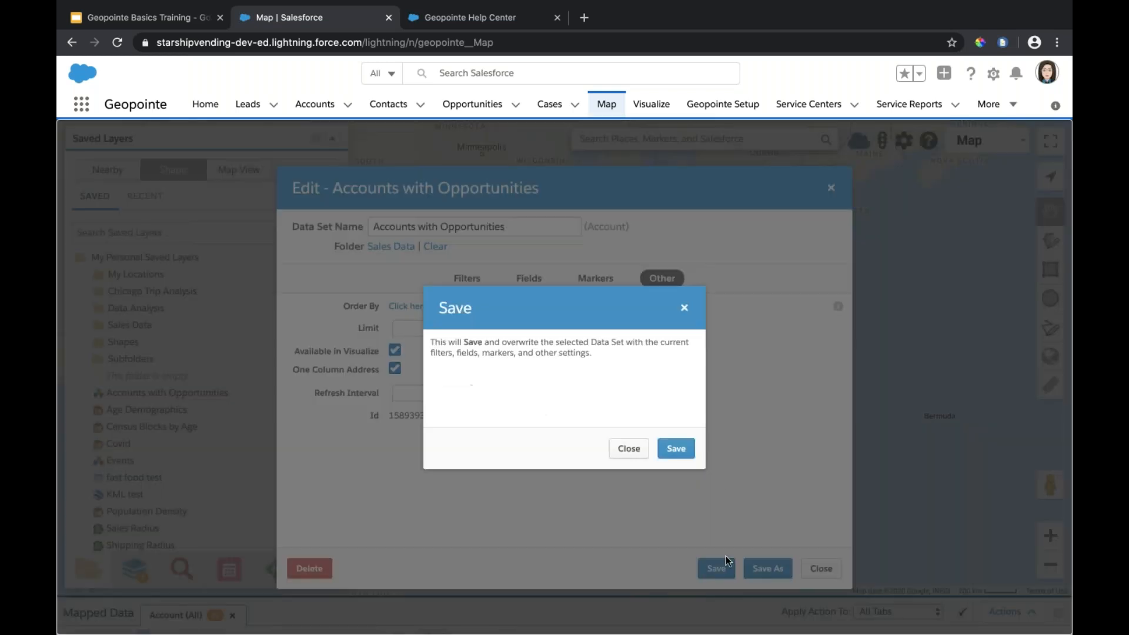
click(676, 449)
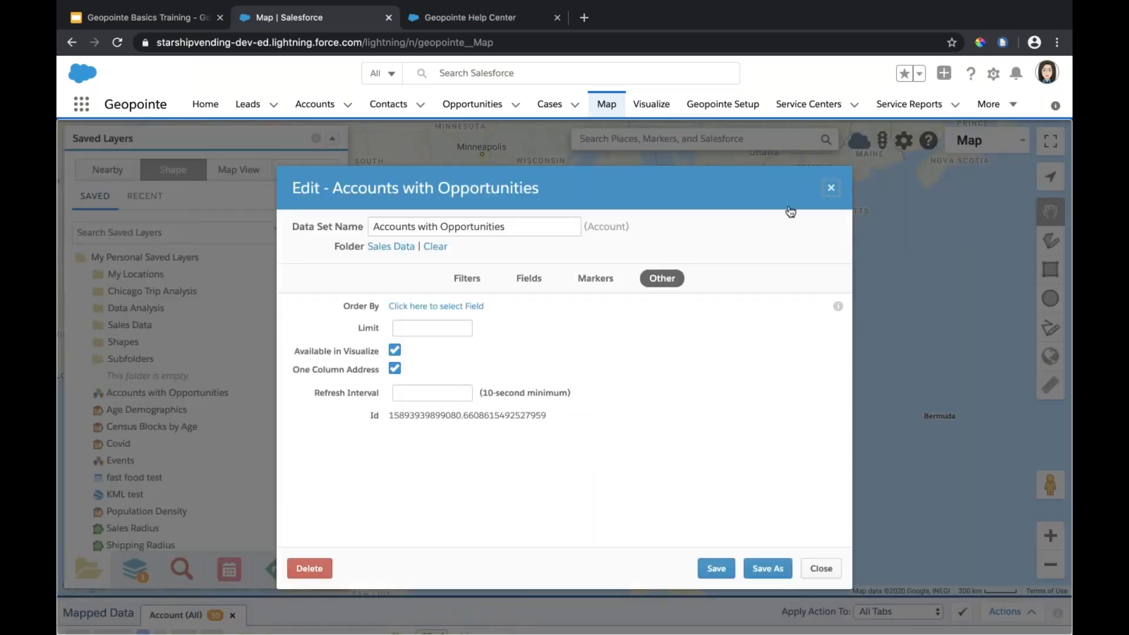
click(831, 188)
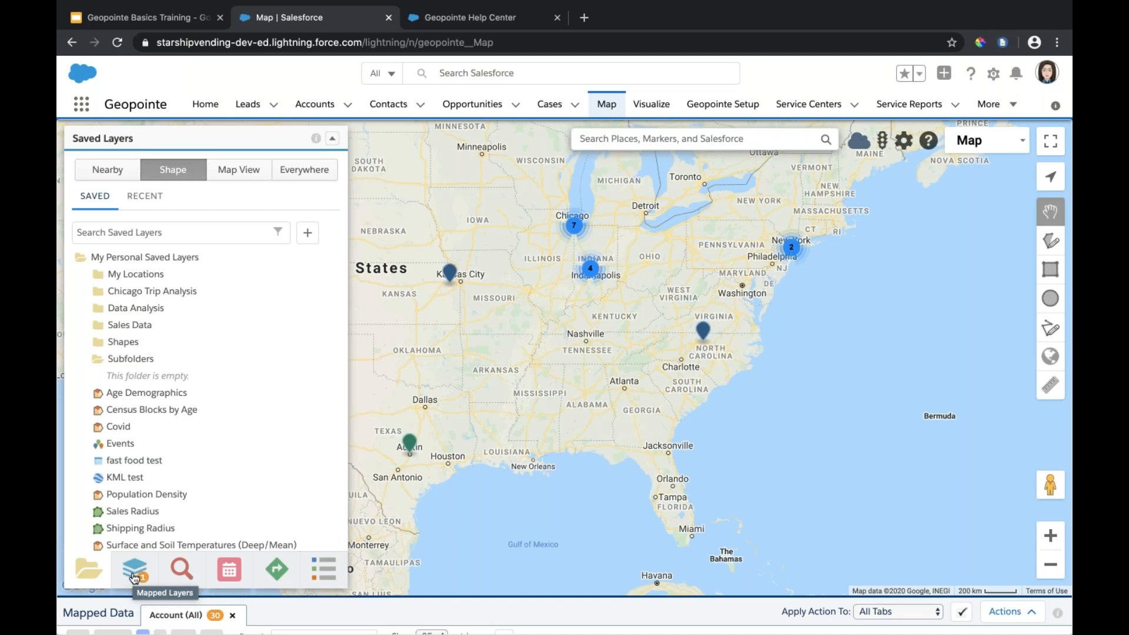
- Remove the Account (All) layer from the map and plot the Accounts with Opportunities data set from the Sales Data folder everywhere
click(134, 576)
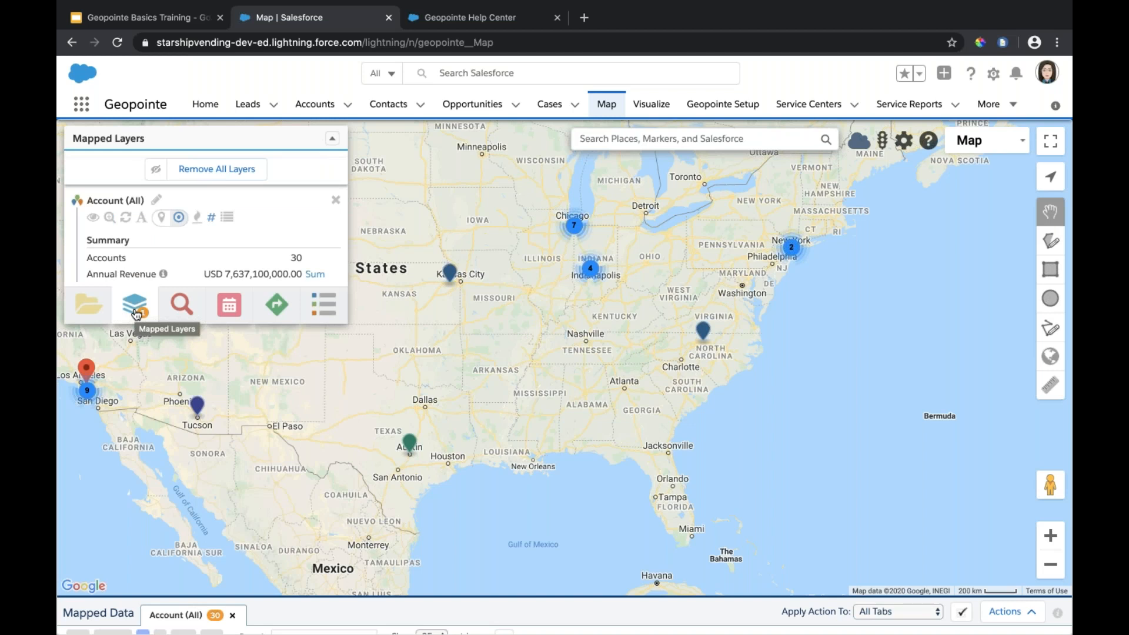
click(335, 201)
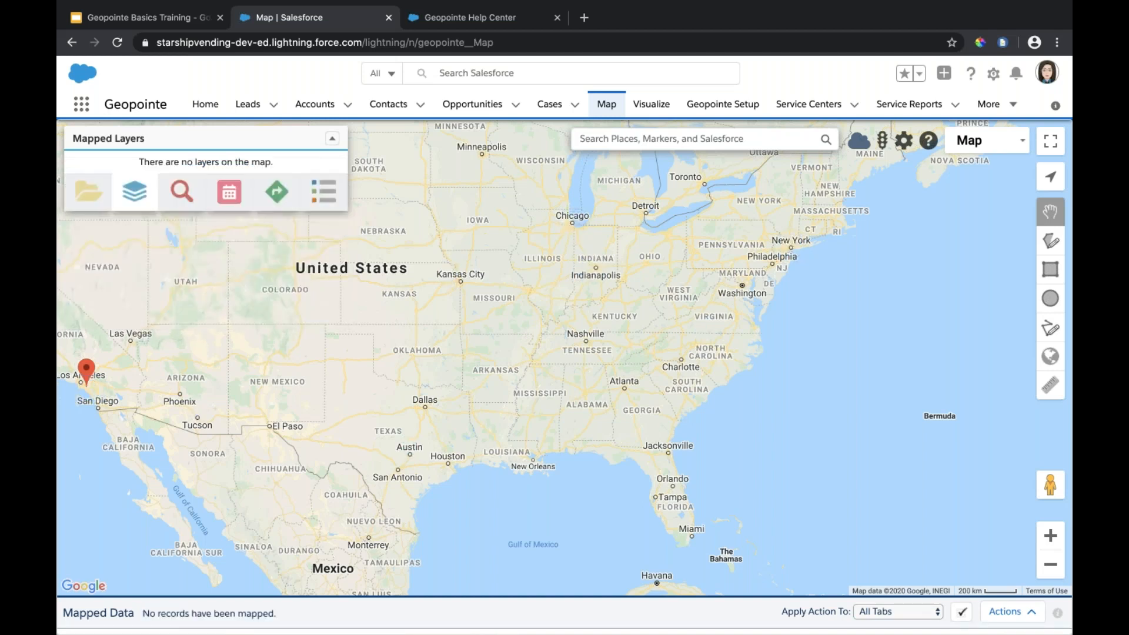
click(97, 195)
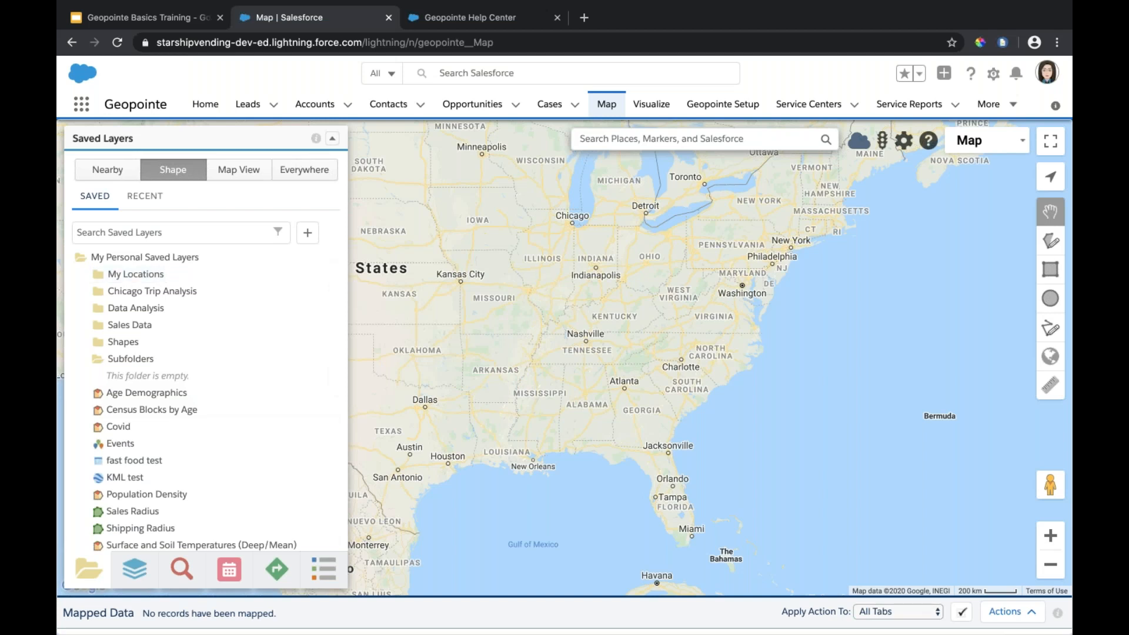
click(301, 169)
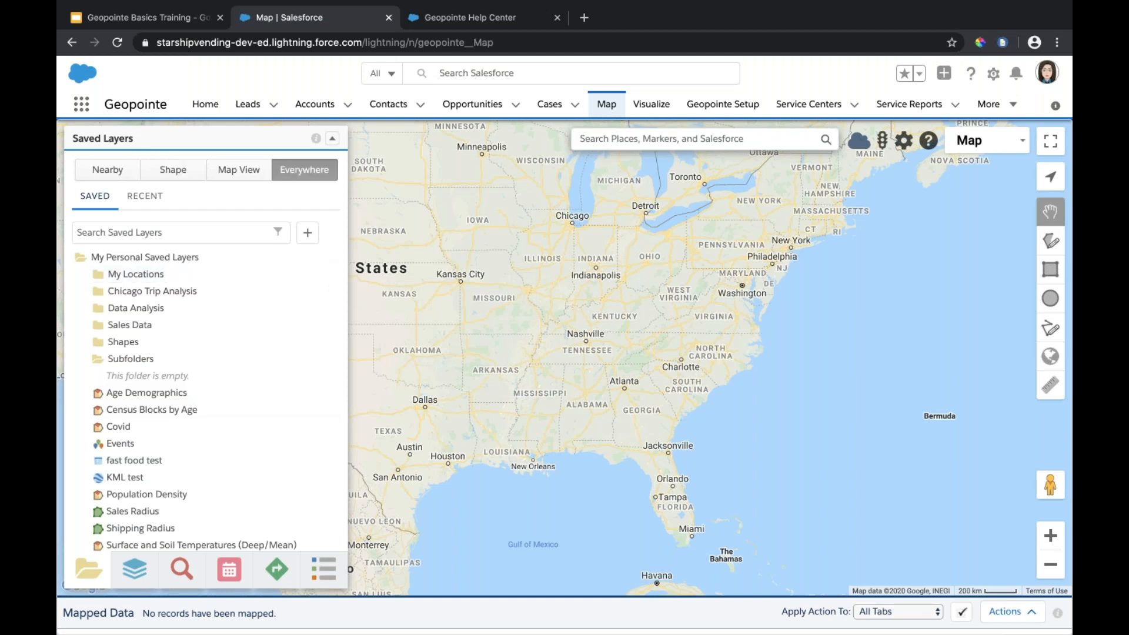
click(130, 310)
click(139, 379)
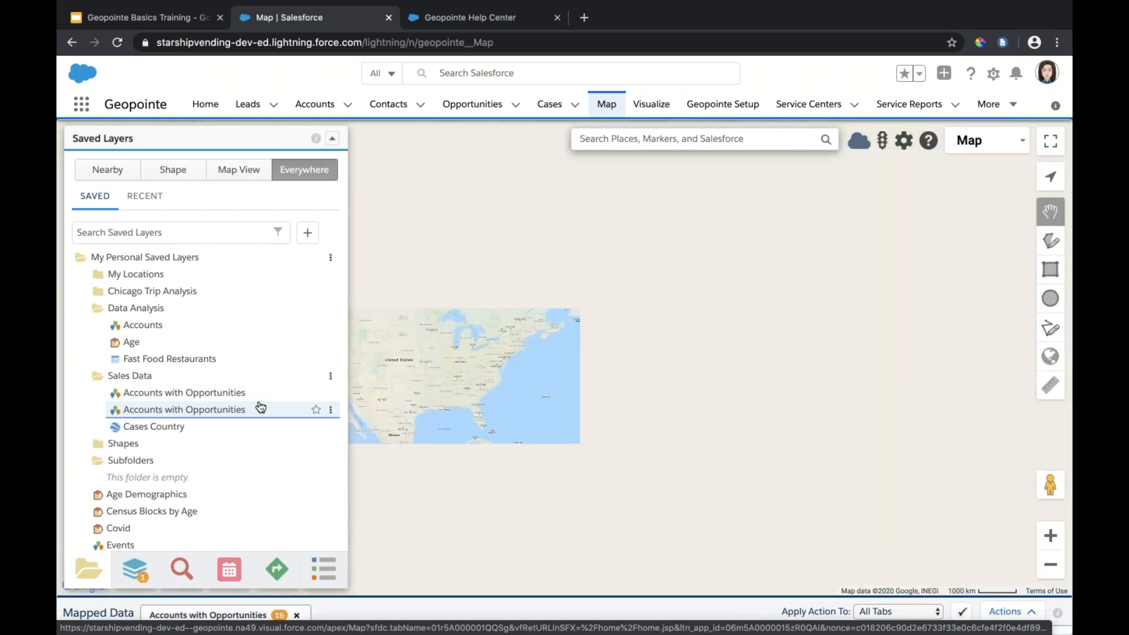
click(135, 379)
click(127, 311)
- View the details of the Education account at the globe marker in Arizona and close them
drag(475, 475, 640, 464)
click(530, 383)
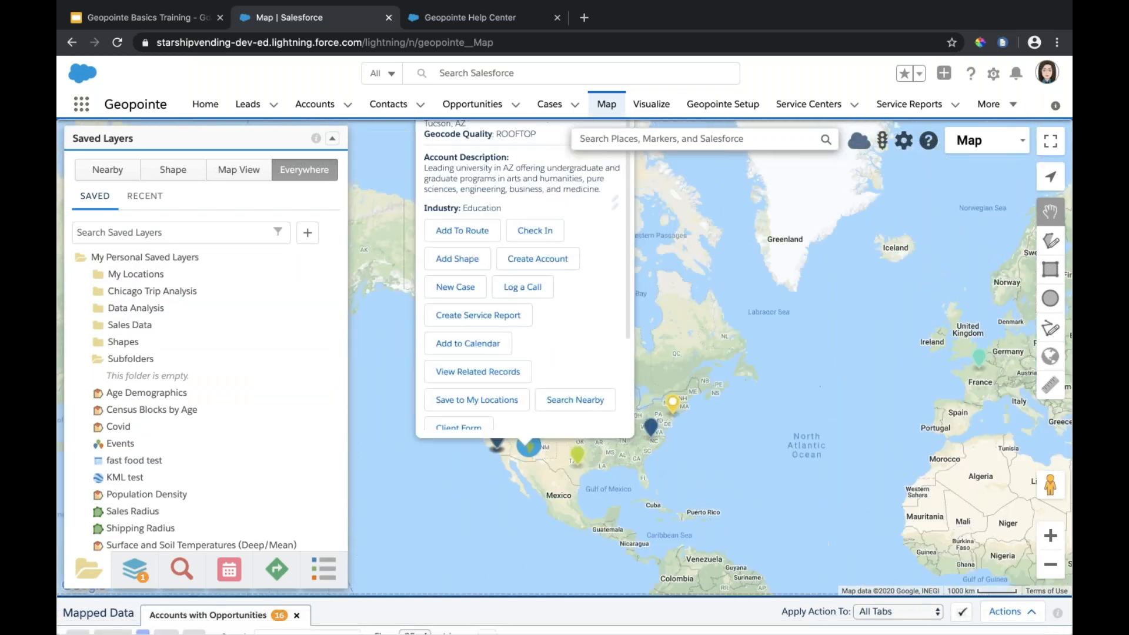
click(628, 173)
drag(708, 566, 739, 392)
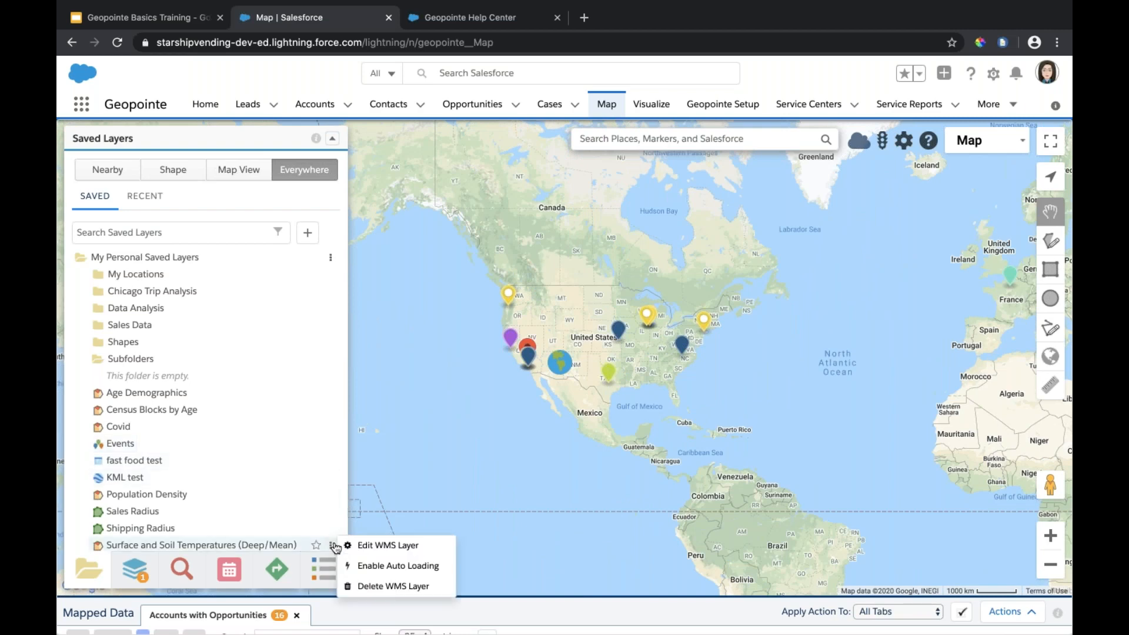
- Examine the mapped Accounts with Opportunities records in the data table and sort them by account description
scroll(332, 544, down, 1)
scroll(531, 527, down, 3)
scroll(531, 527, down, 6)
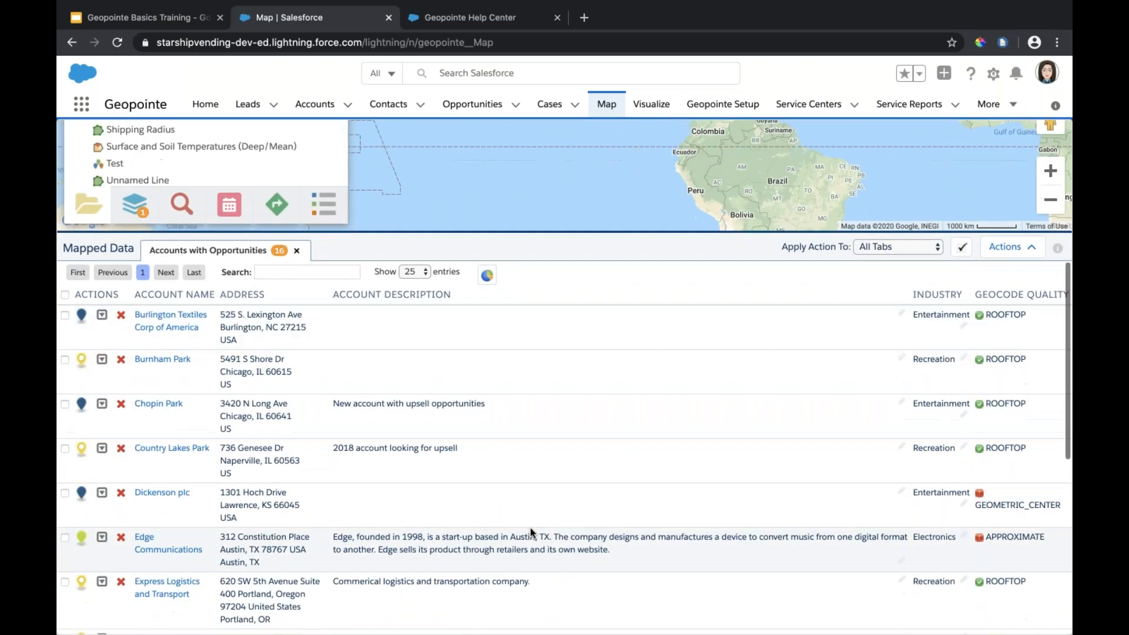
scroll(525, 528, up, 5)
scroll(526, 528, up, 5)
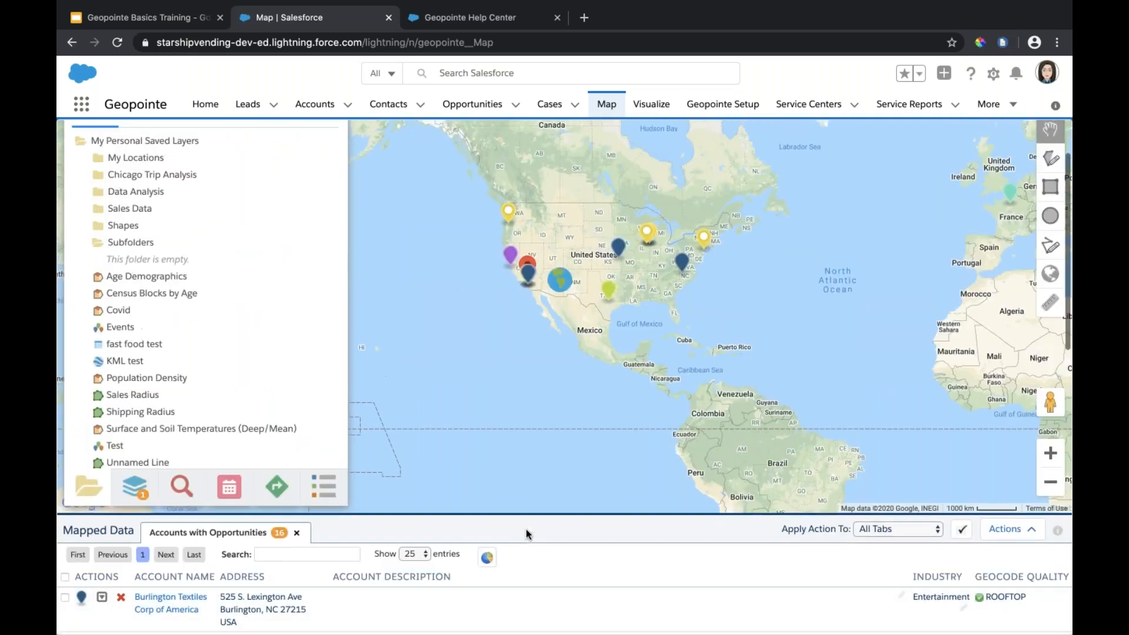
scroll(490, 587, down, 8)
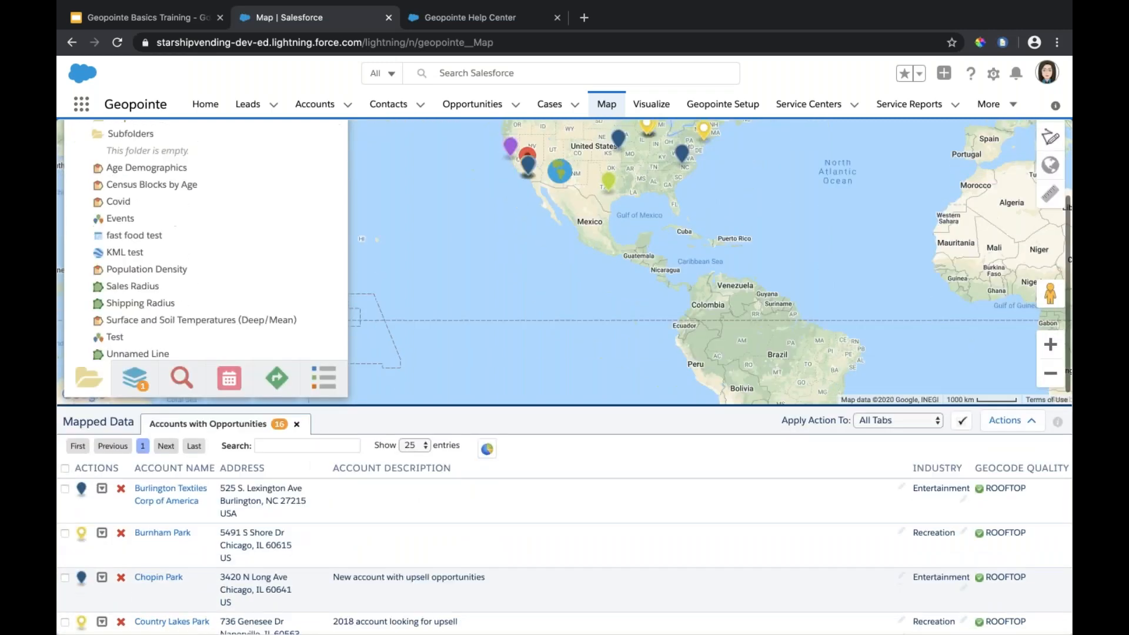
scroll(486, 579, up, 2)
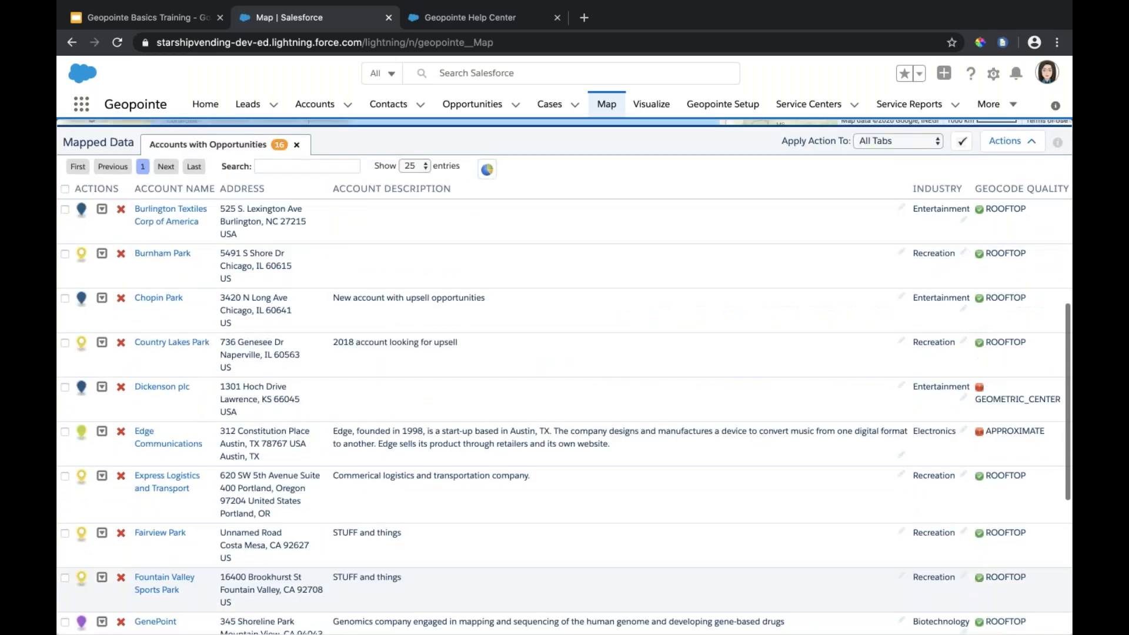
scroll(486, 579, down, 1)
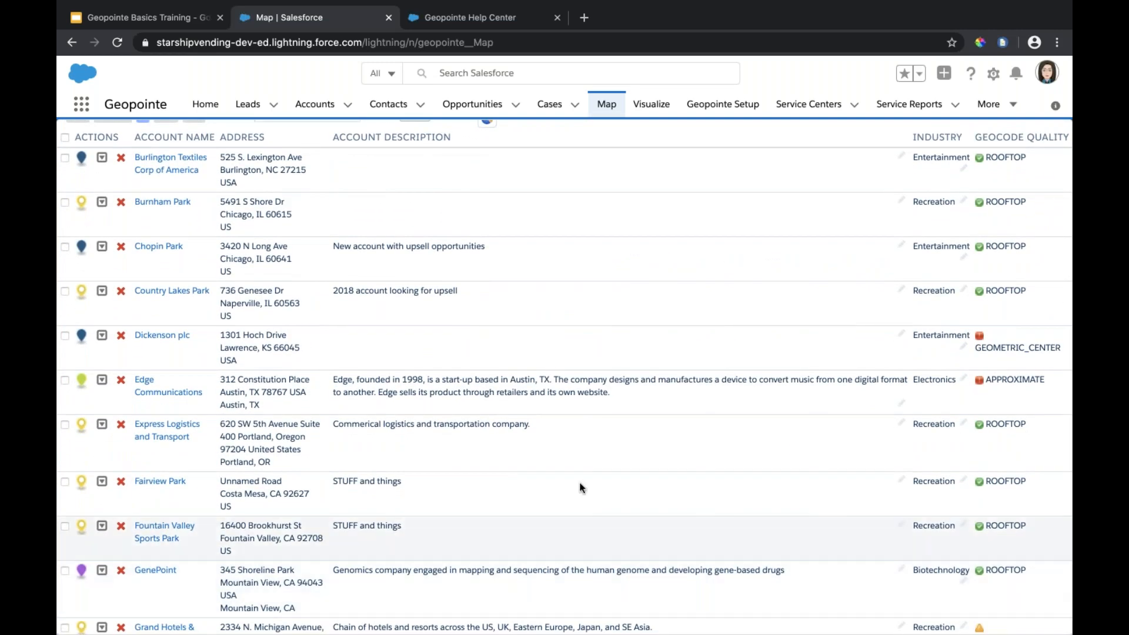
scroll(580, 488, up, 5)
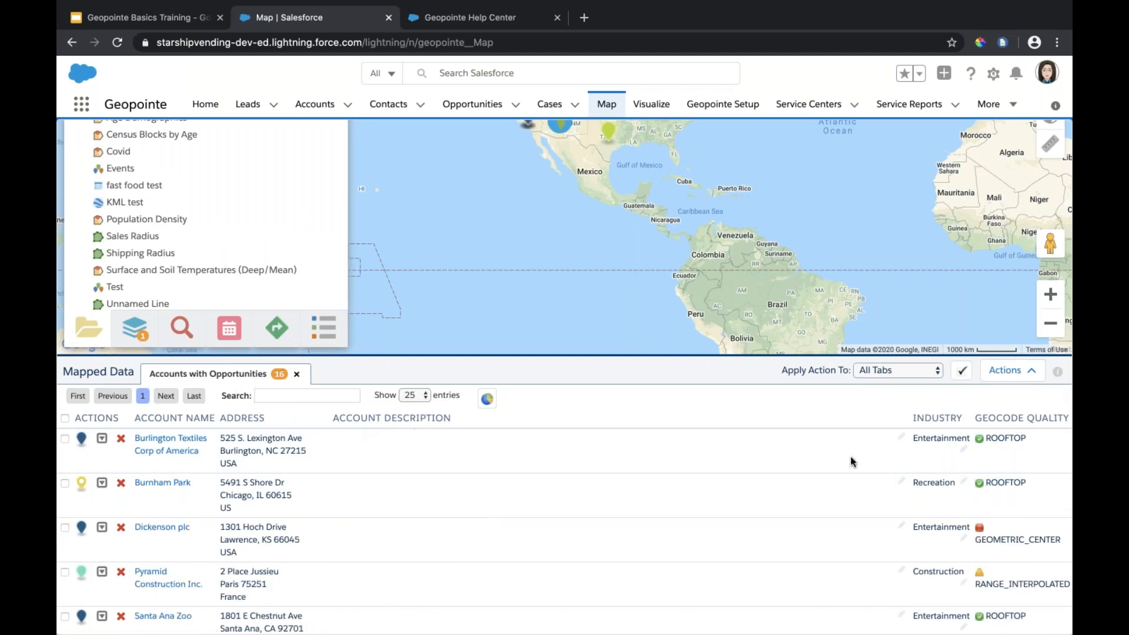
- Set the account description of Burlington Textiles Corp of America to "Account is 2 years old" and save the record
click(901, 437)
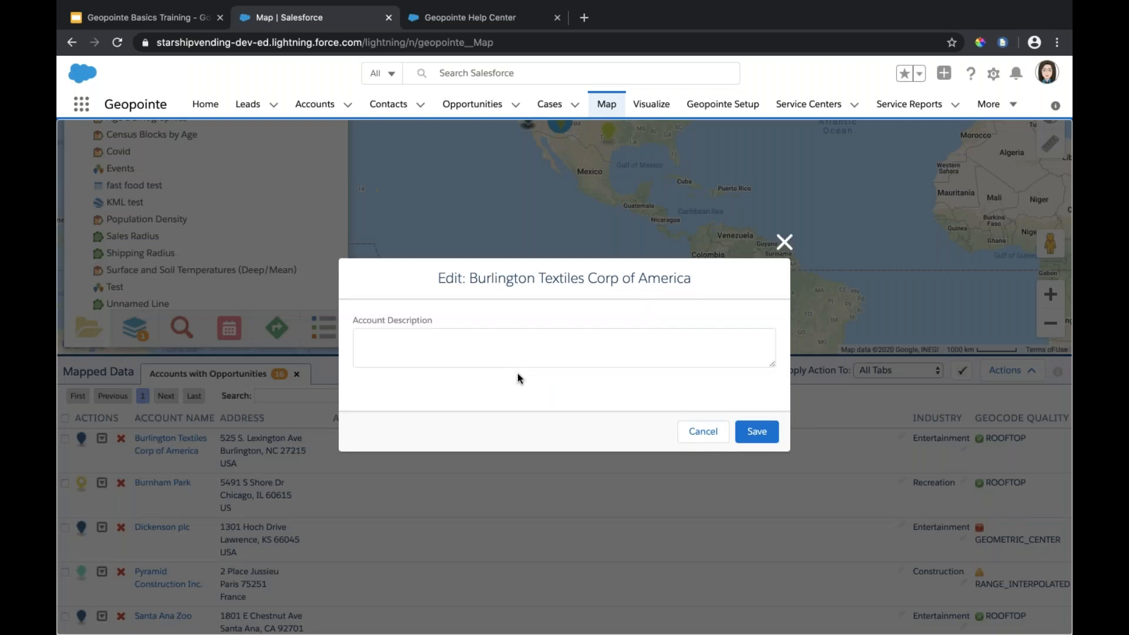
click(536, 358)
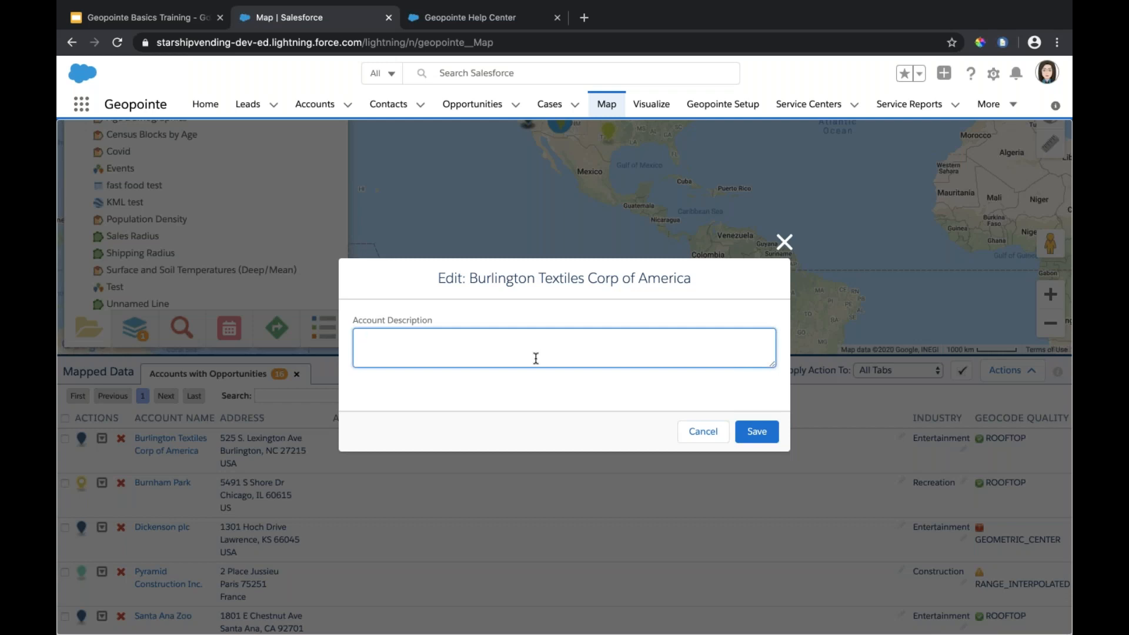
text(Account is 2 years old)
click(742, 444)
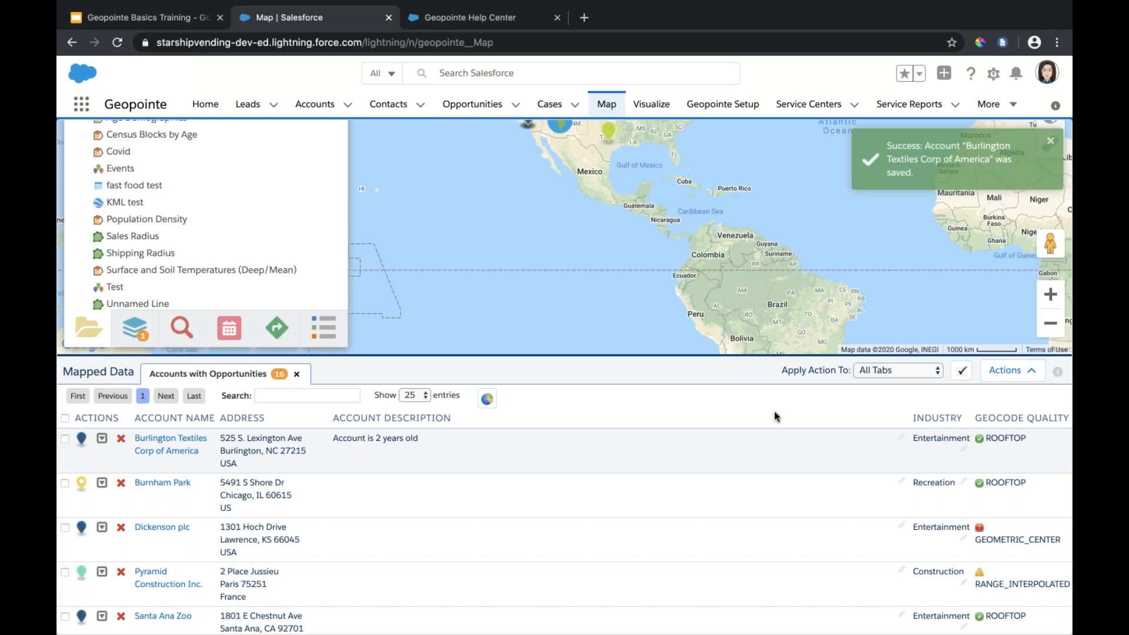
- Open the mapped layer options and display the Accounts with Opportunities layer as a heatmap over the United States
scroll(751, 328, up, 5)
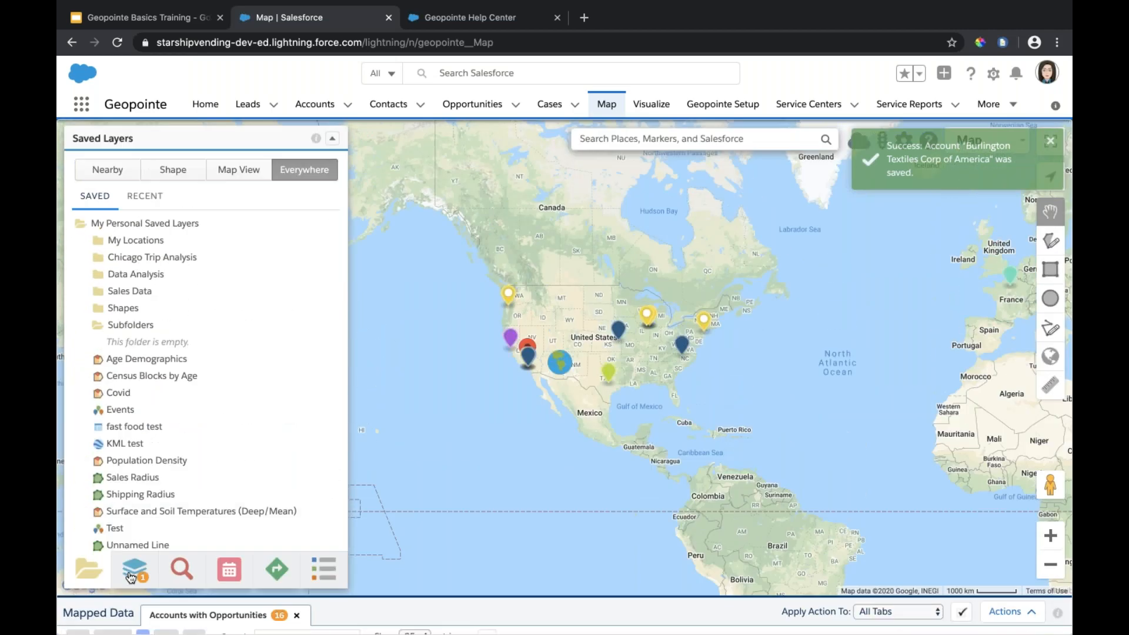
click(126, 567)
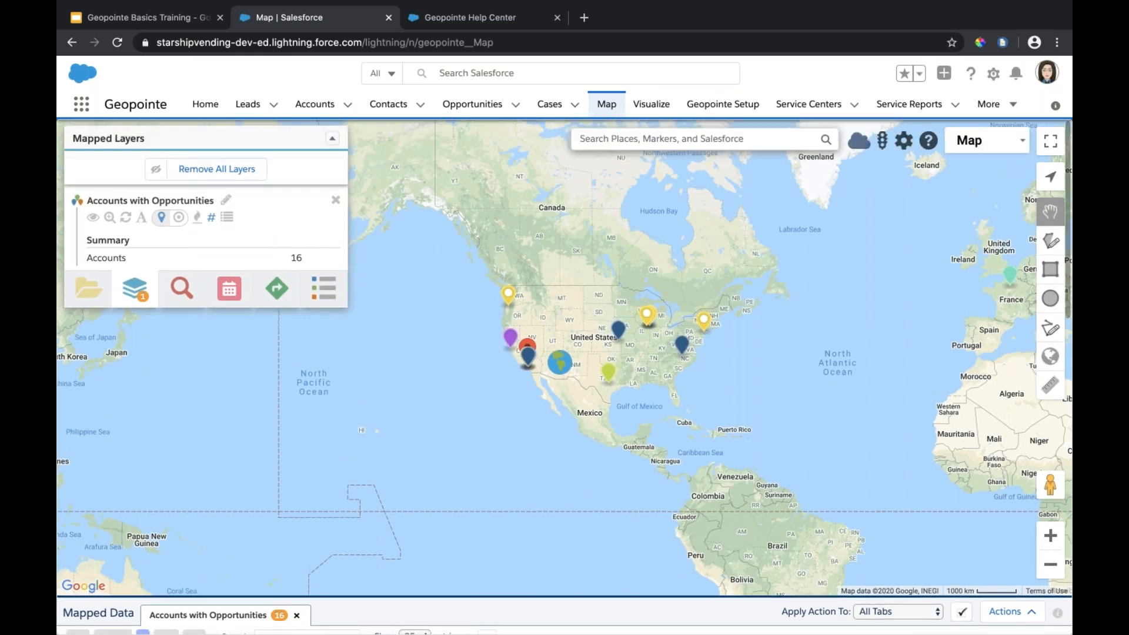
click(1050, 536)
click(1051, 537)
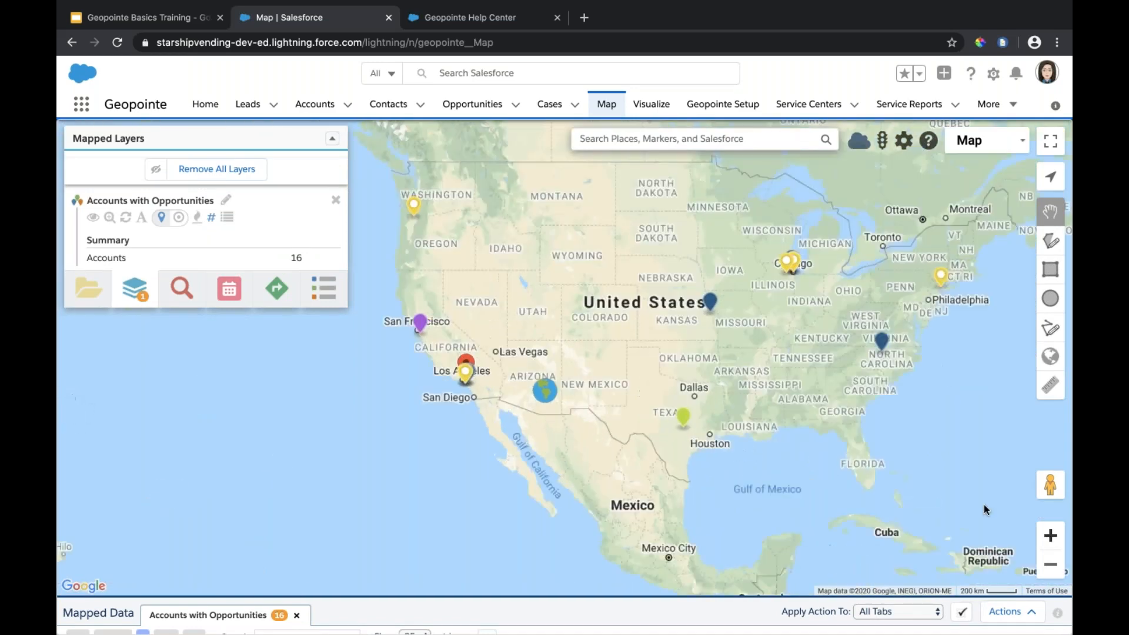
drag(896, 524, 785, 567)
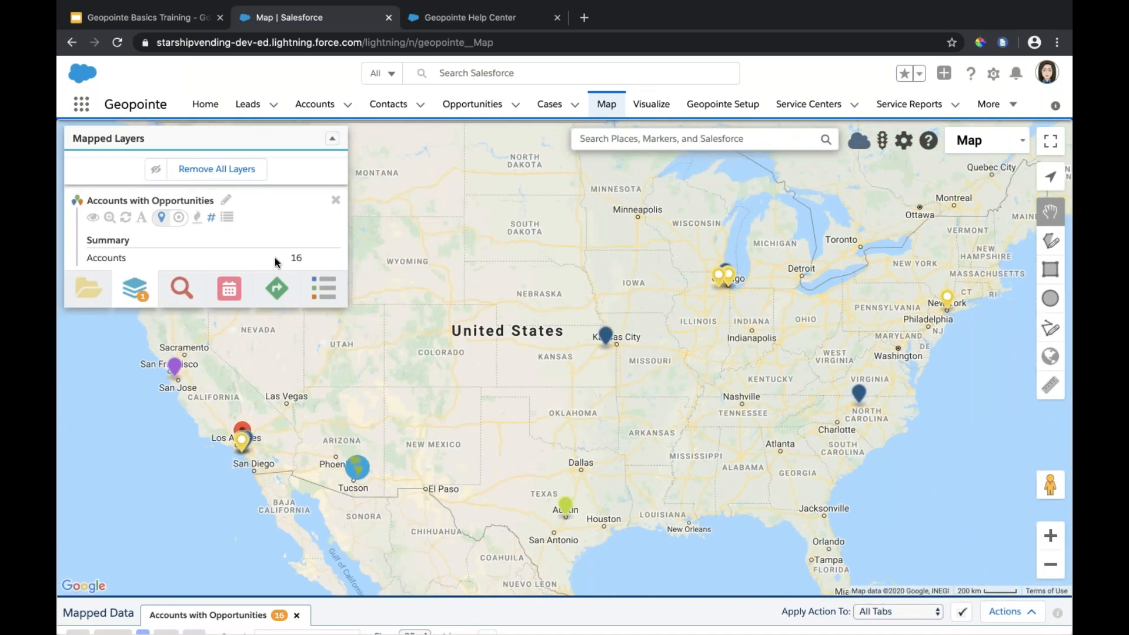
click(198, 219)
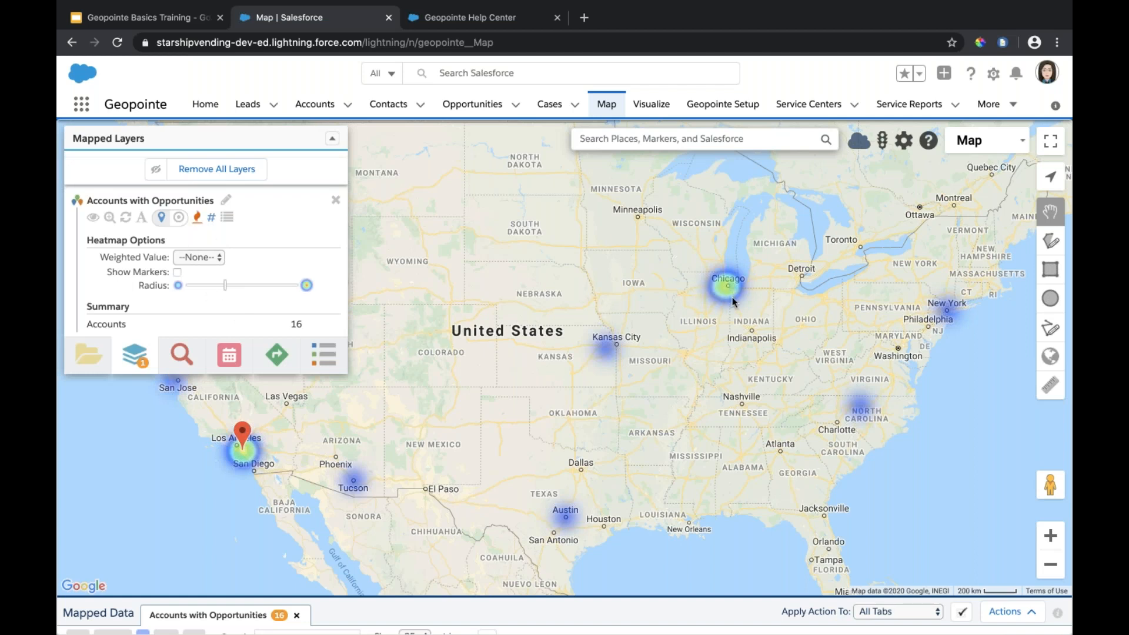
- Check which fields are available as the heatmap's weighted value
scroll(229, 311, down, 1)
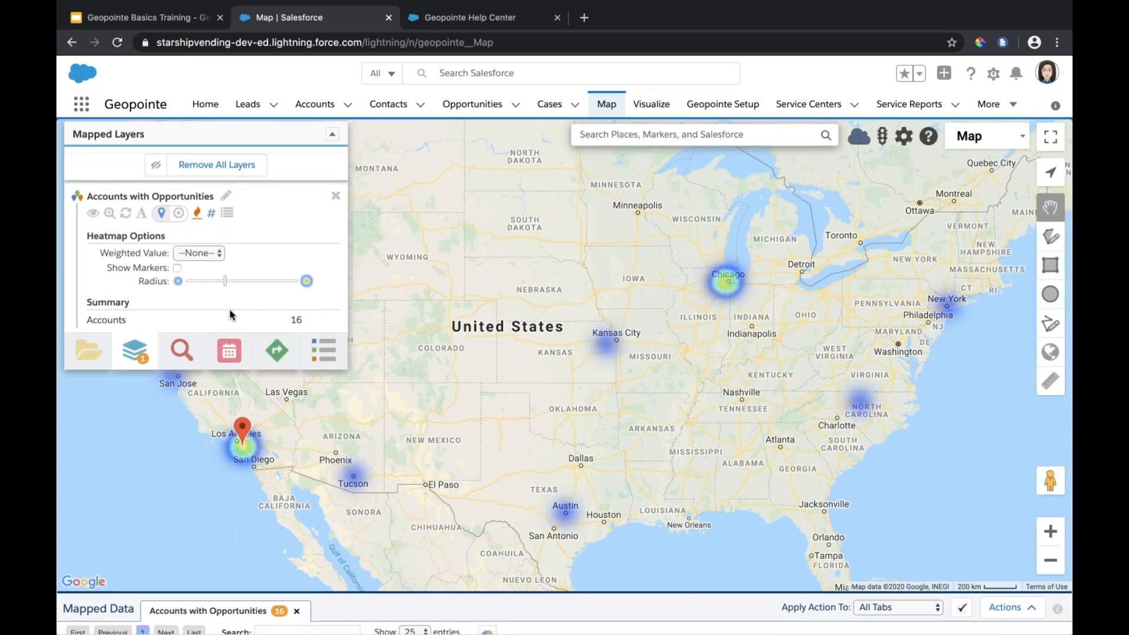
click(198, 254)
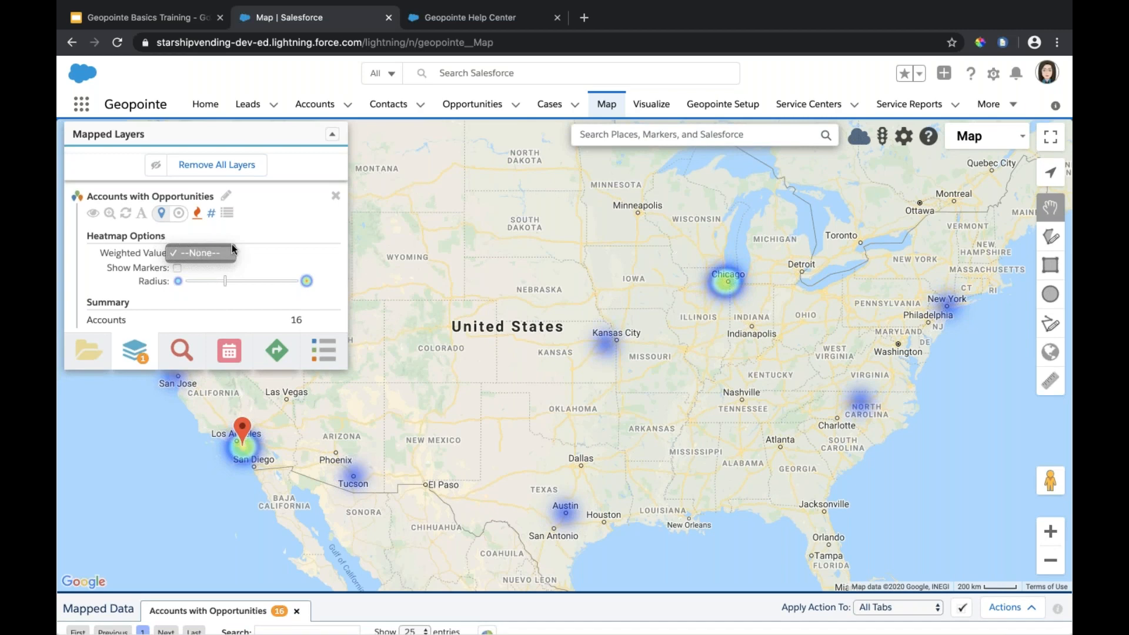
click(277, 239)
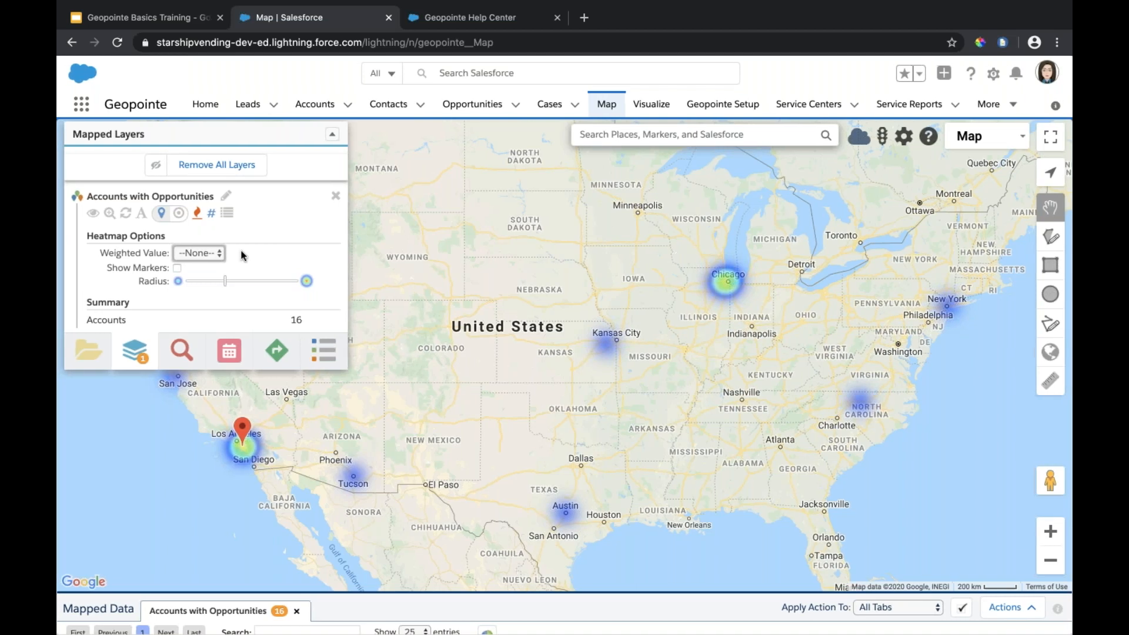
click(214, 252)
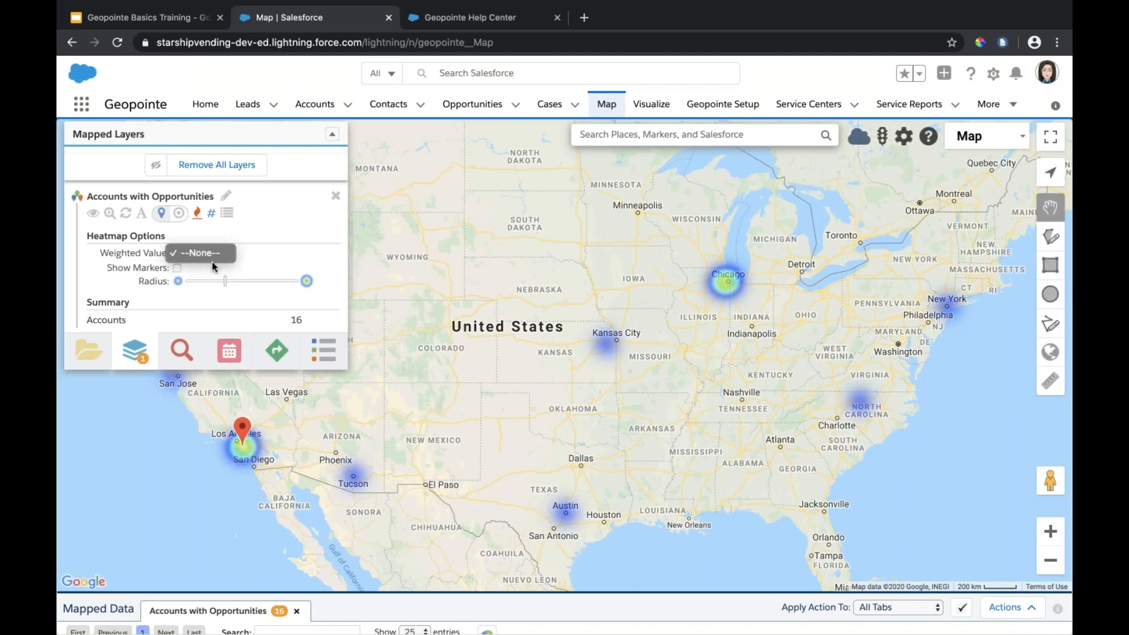
click(250, 234)
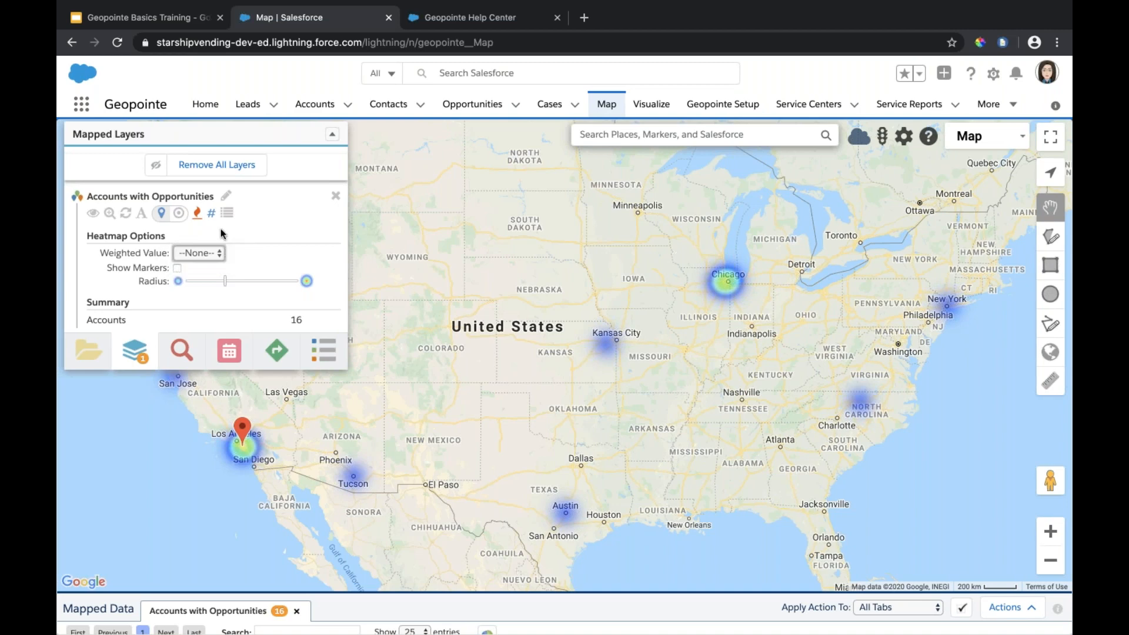
- Add the Annual Revenue field to the Accounts with Opportunities data set, save it and close the editor
click(225, 195)
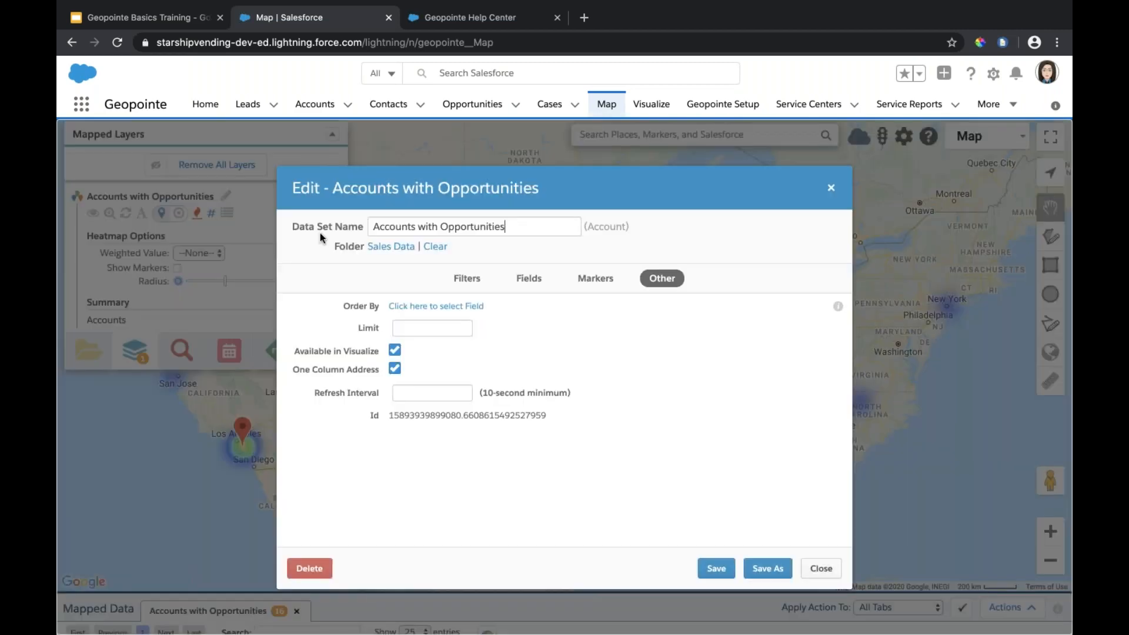
click(531, 285)
click(827, 341)
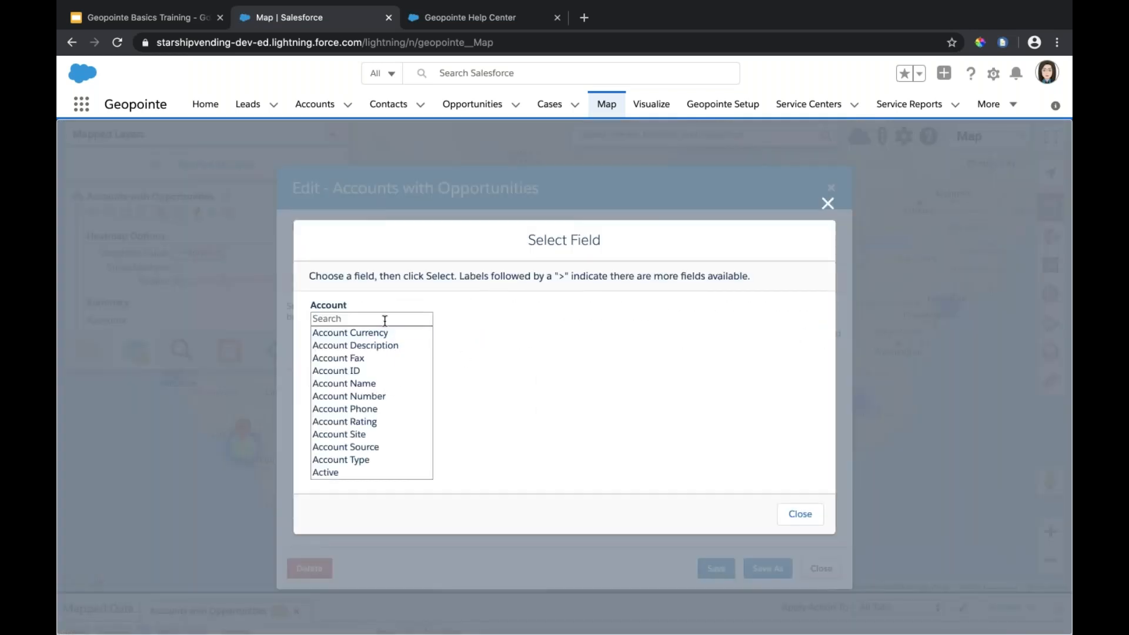
text(annua)
click(334, 333)
click(484, 418)
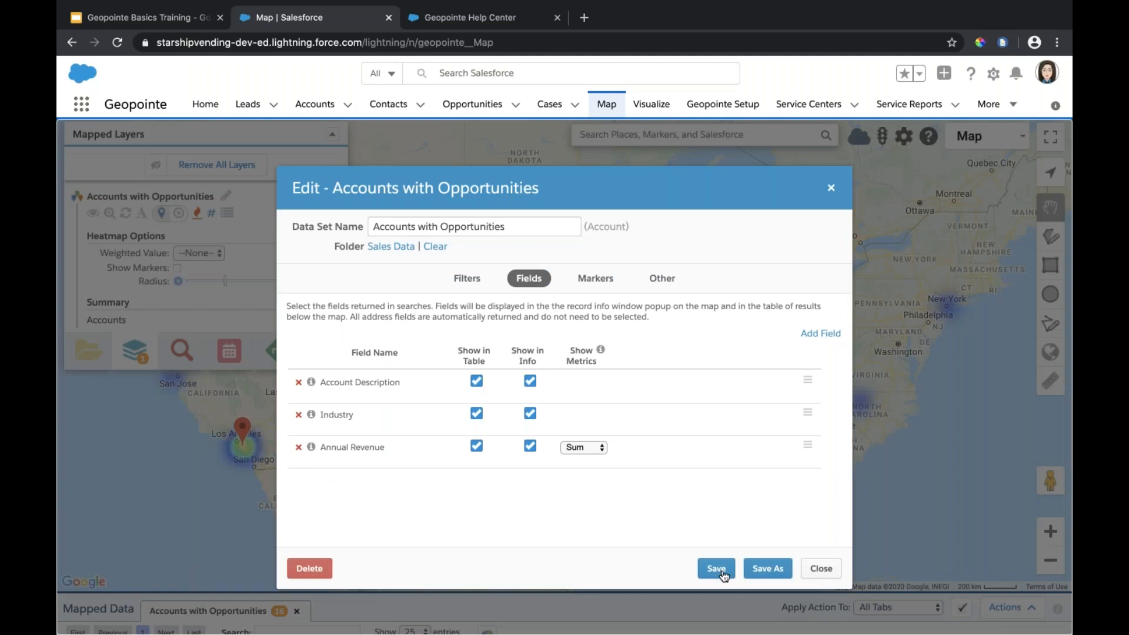
click(716, 569)
click(676, 448)
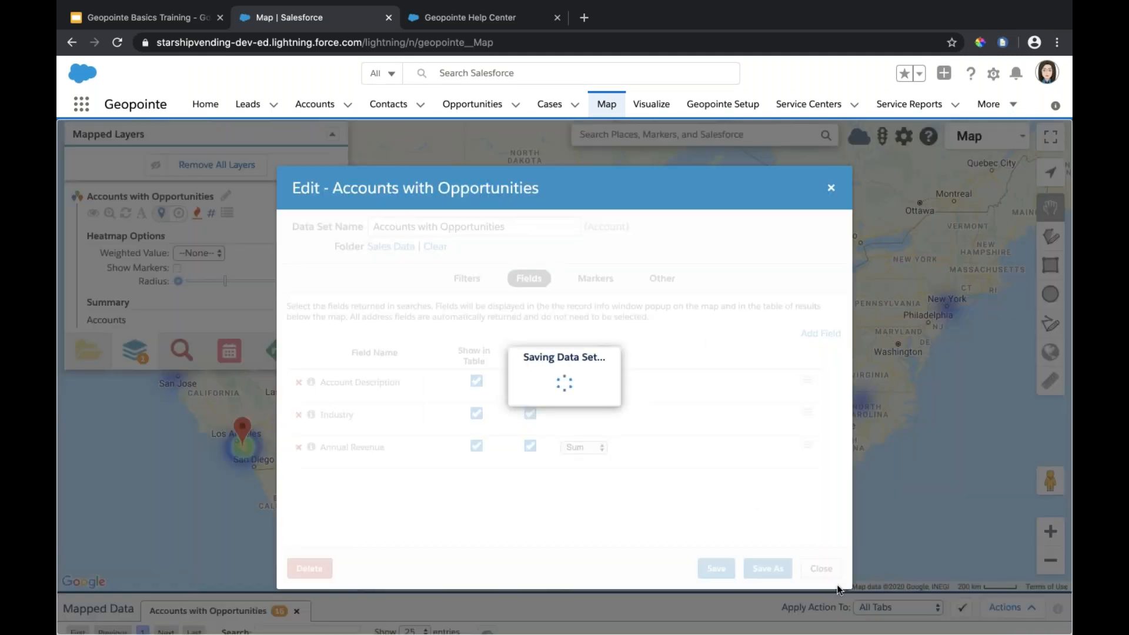
click(822, 568)
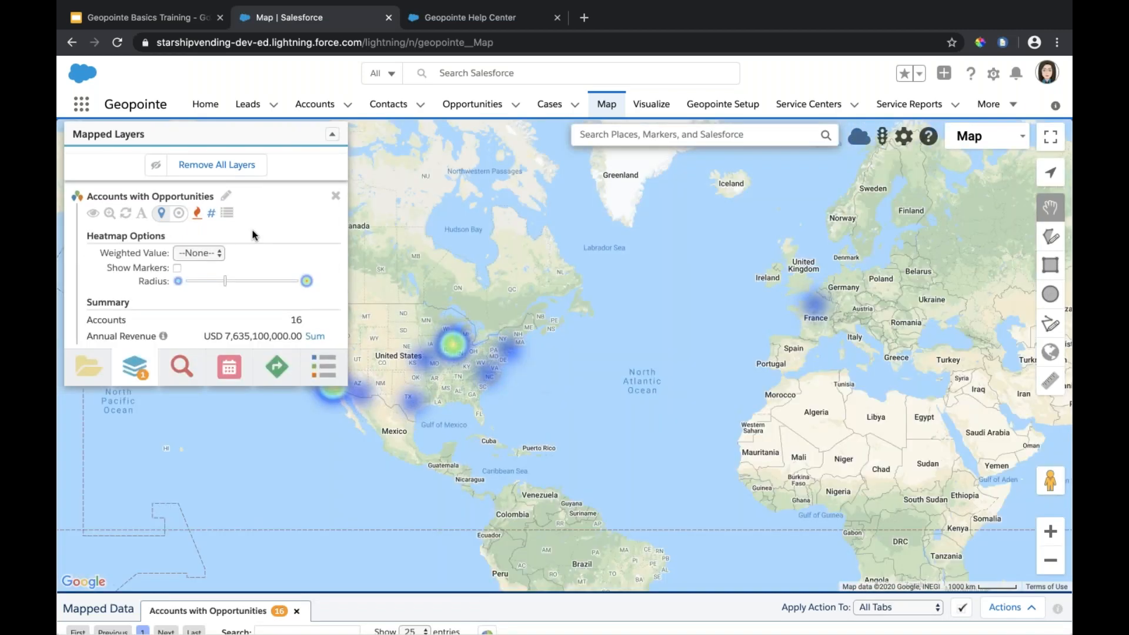
- Recheck the heatmap's weighted value choices with Annual Revenue in the data set and examine the account concentrations across the United States
drag(643, 424, 809, 448)
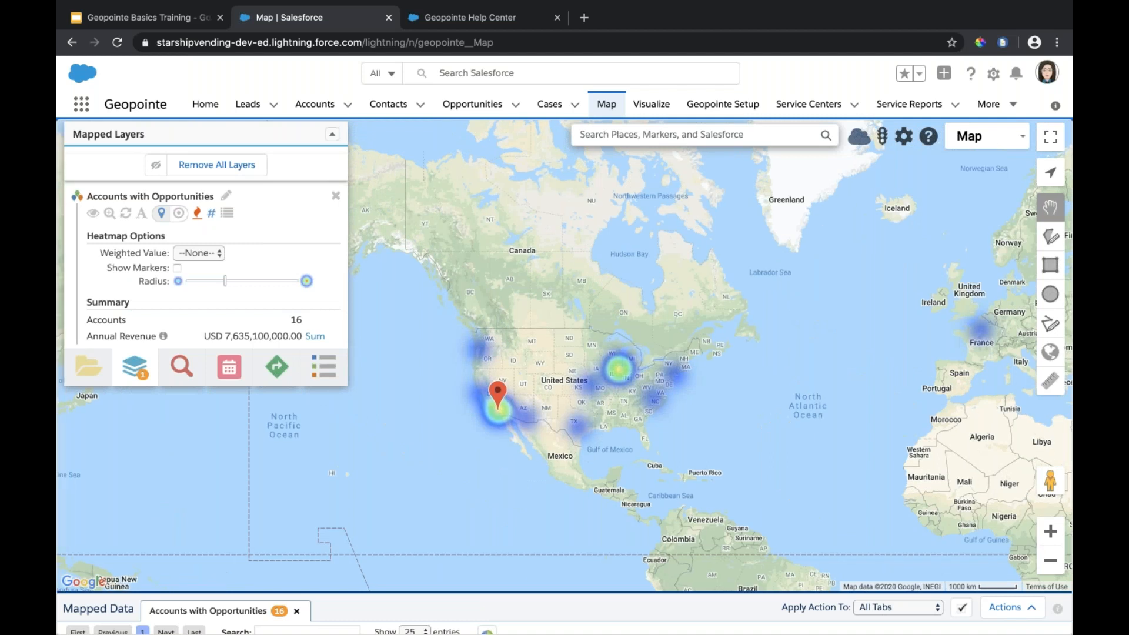
click(1053, 534)
click(1053, 533)
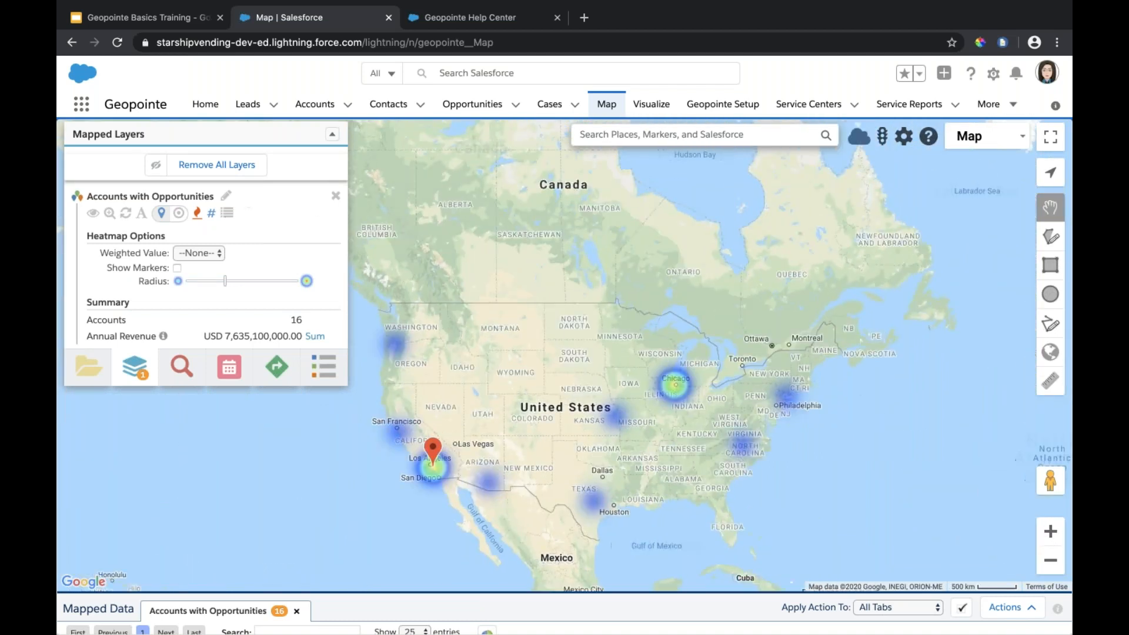
click(194, 252)
click(200, 253)
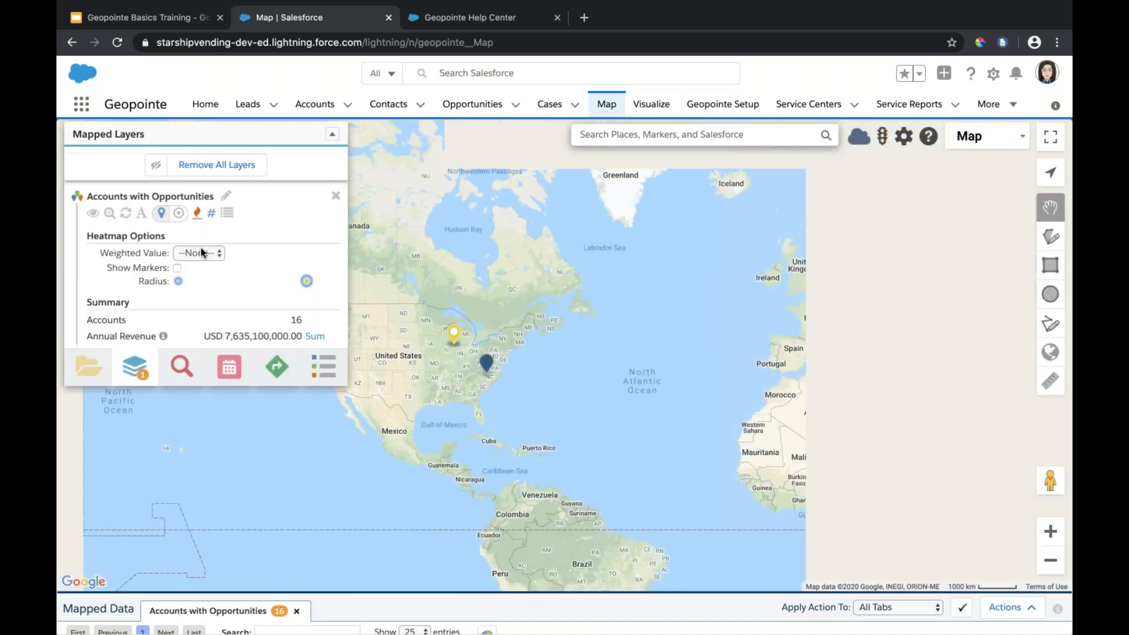
click(203, 248)
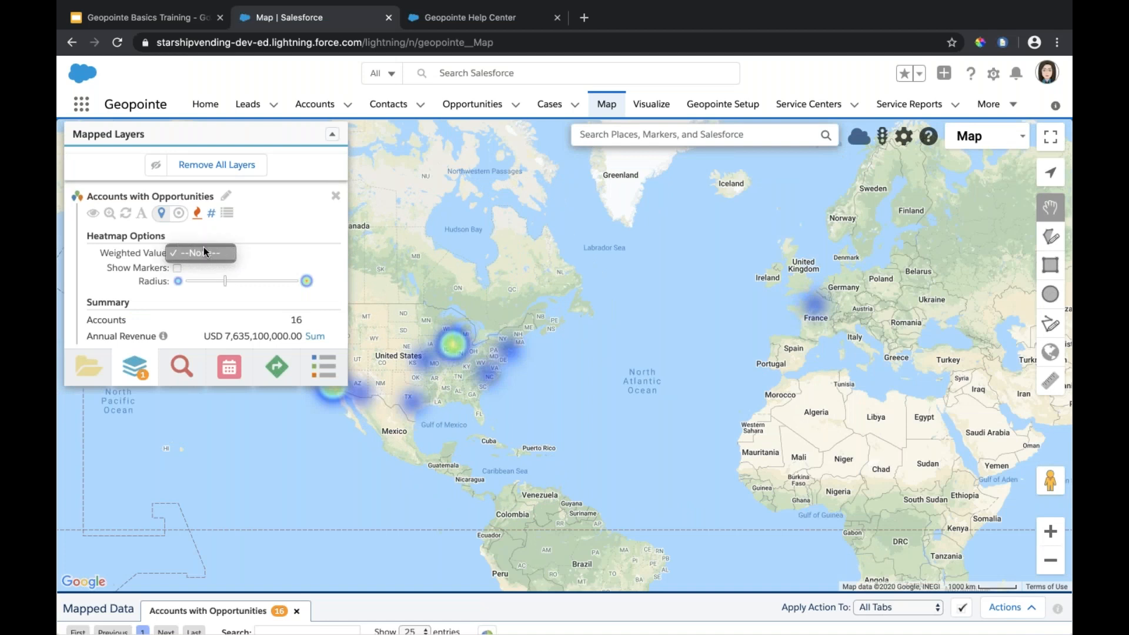
click(196, 285)
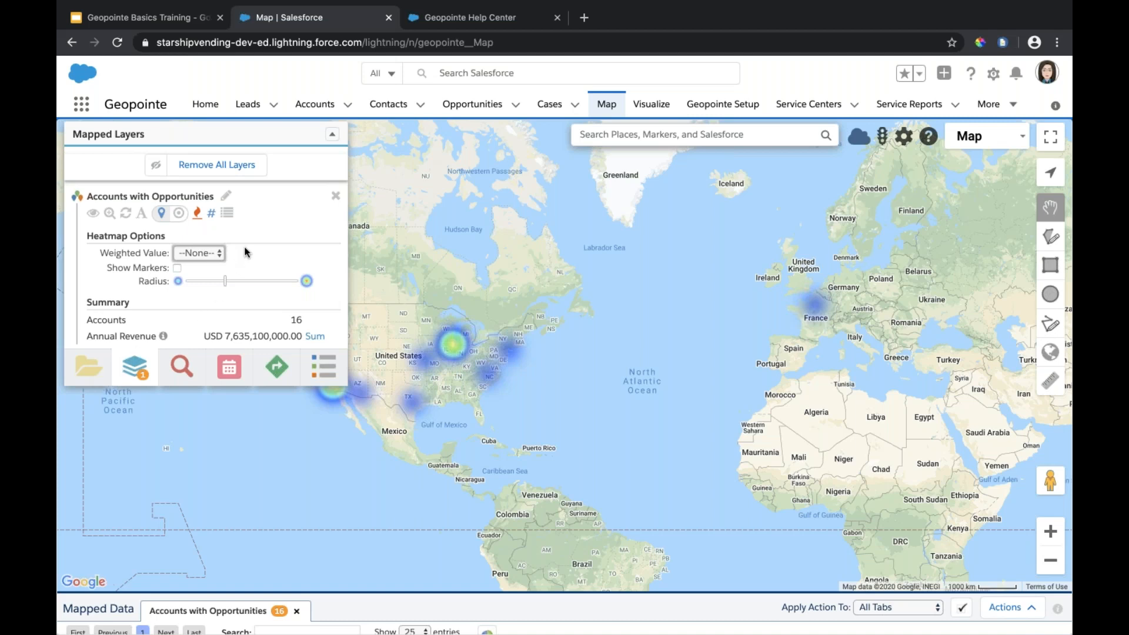
drag(519, 346, 636, 355)
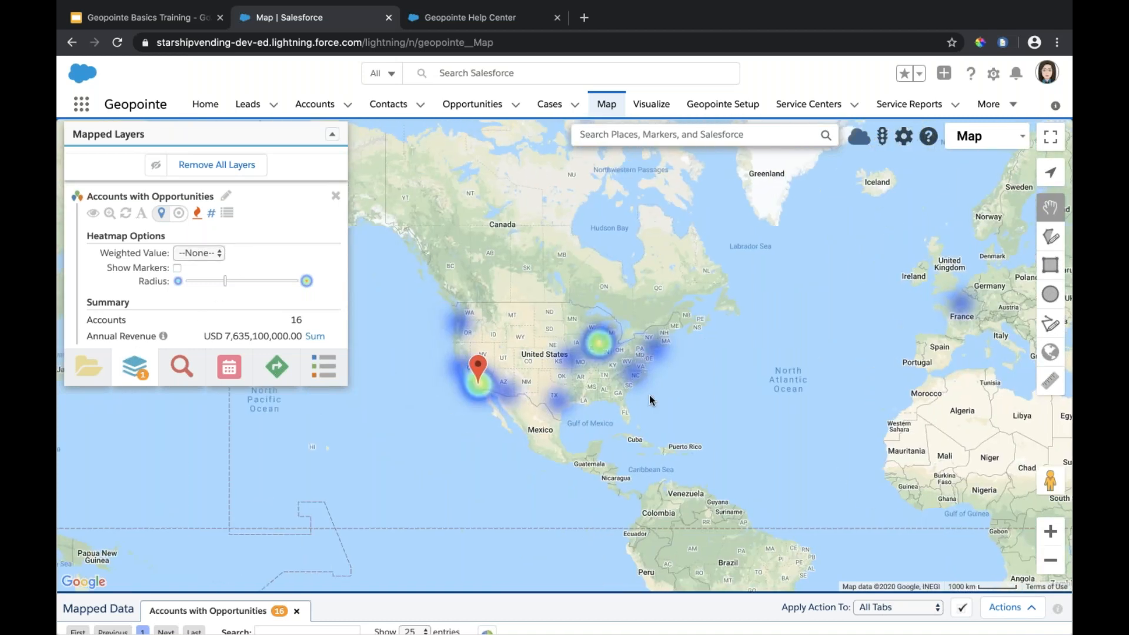
click(1052, 533)
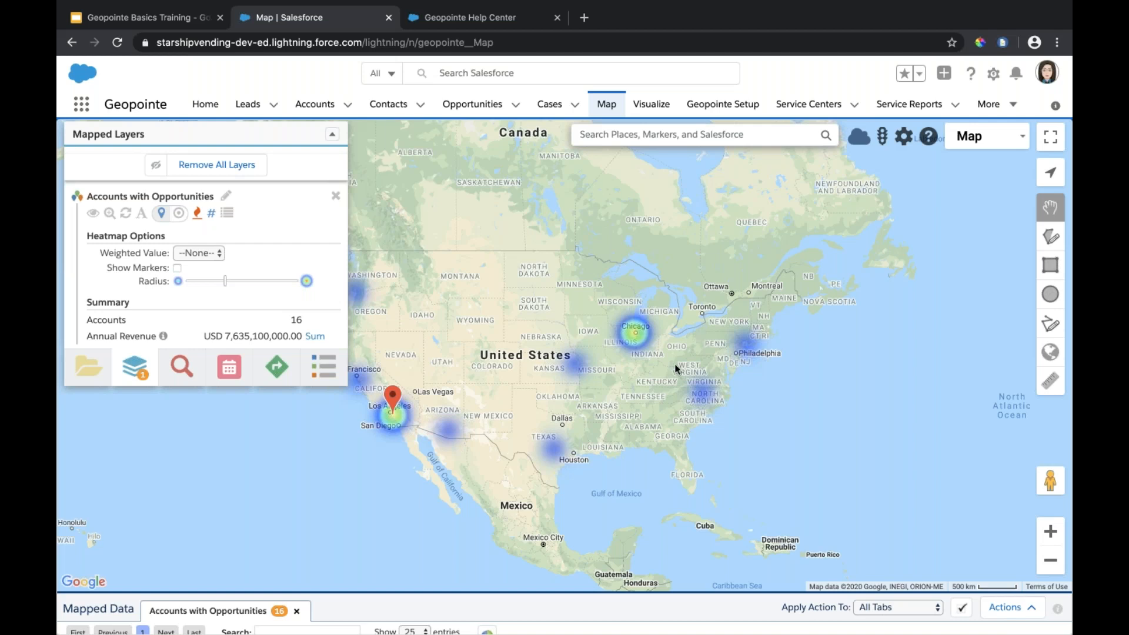
scroll(588, 531, down, 1)
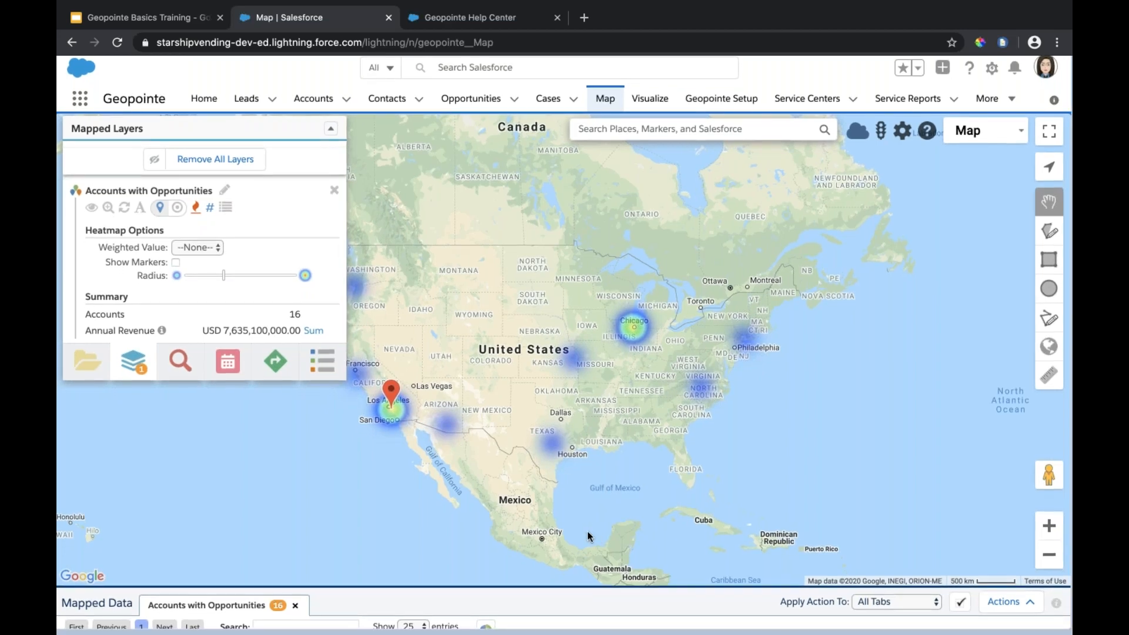
scroll(587, 531, up, 1)
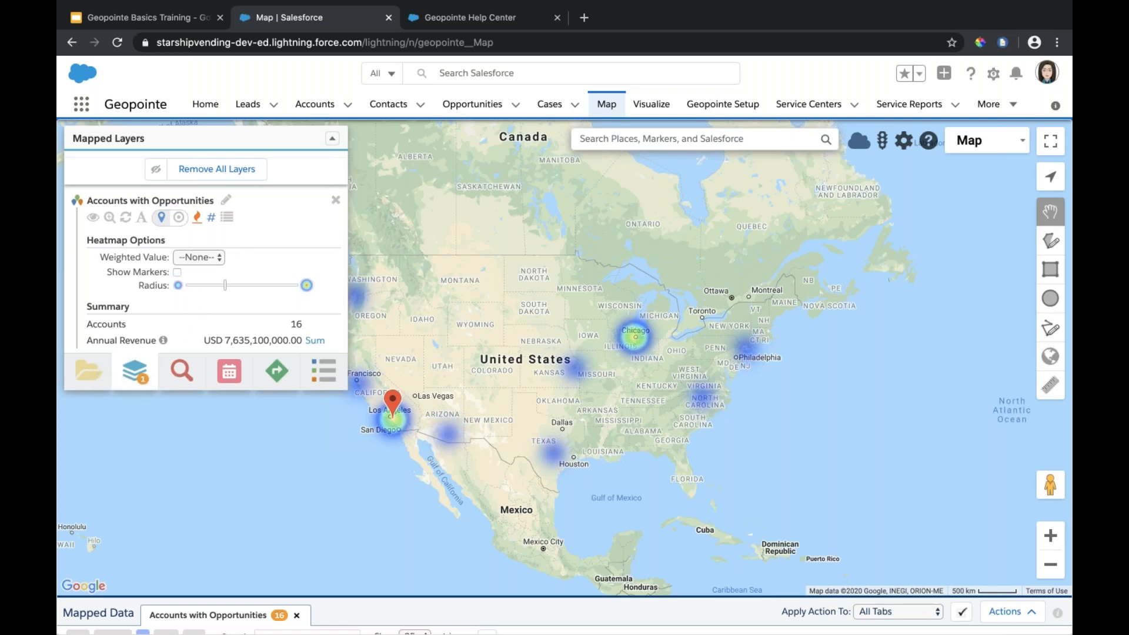
- Turn off the heatmap on the Accounts with Opportunities layer and focus on the account markers around Chicago
click(196, 219)
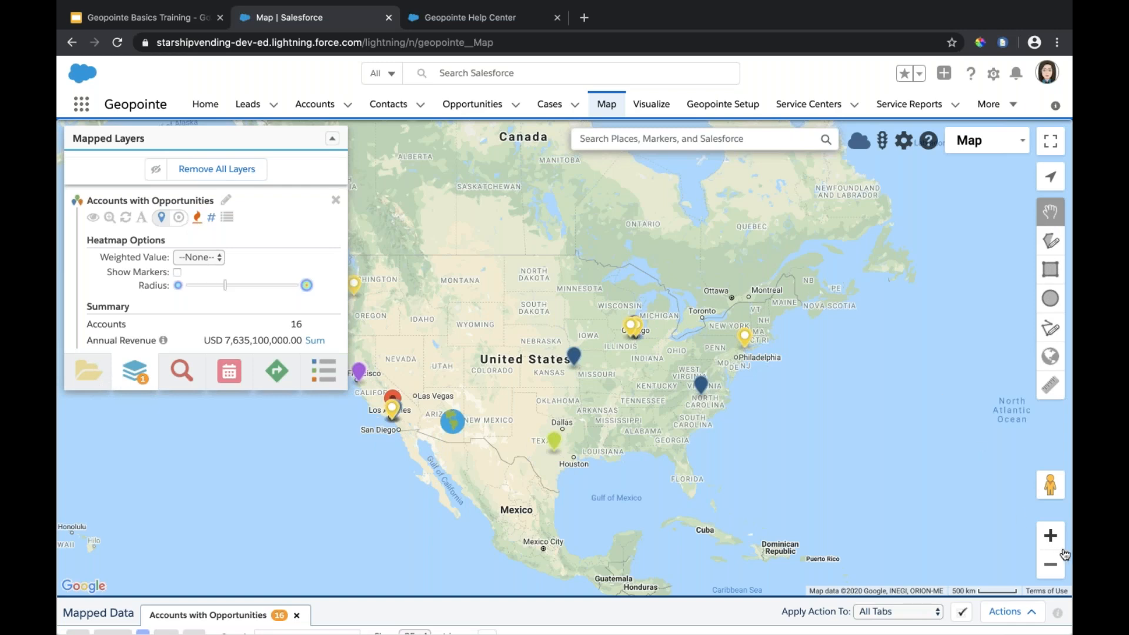
click(1051, 536)
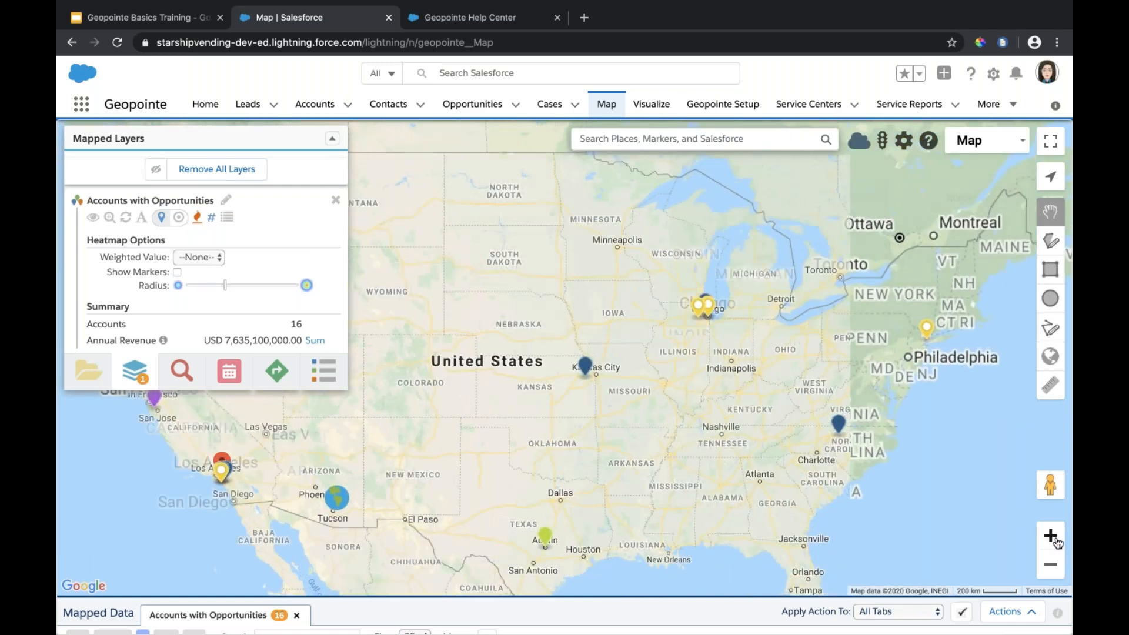
click(1050, 536)
drag(876, 379, 665, 440)
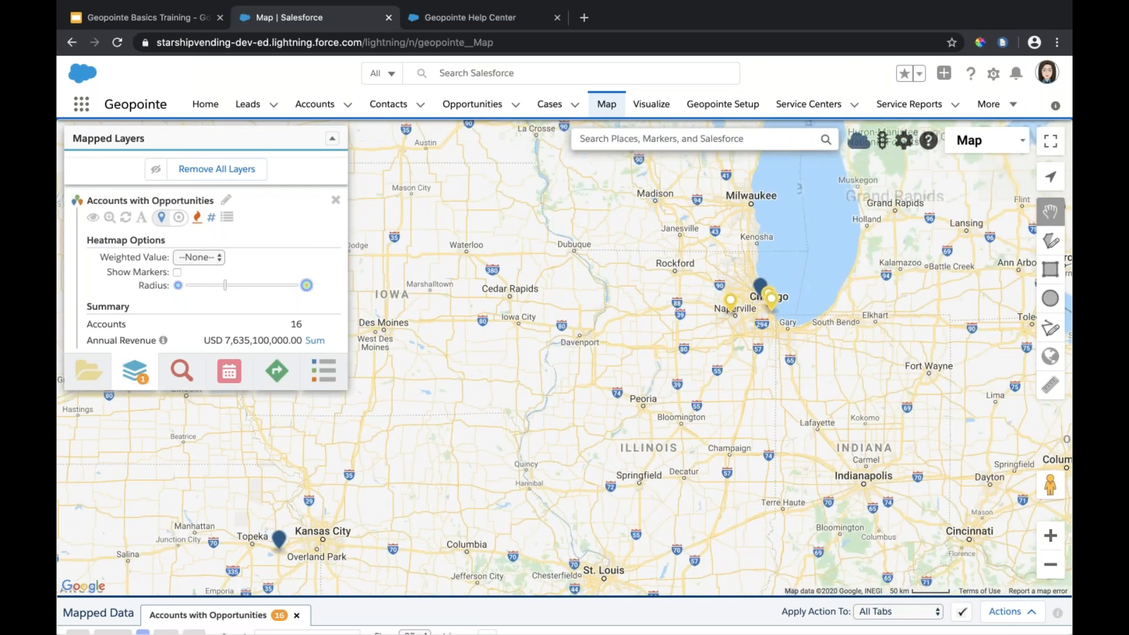
drag(857, 331, 741, 379)
click(1053, 535)
click(1052, 534)
drag(908, 431, 654, 468)
drag(819, 450, 783, 457)
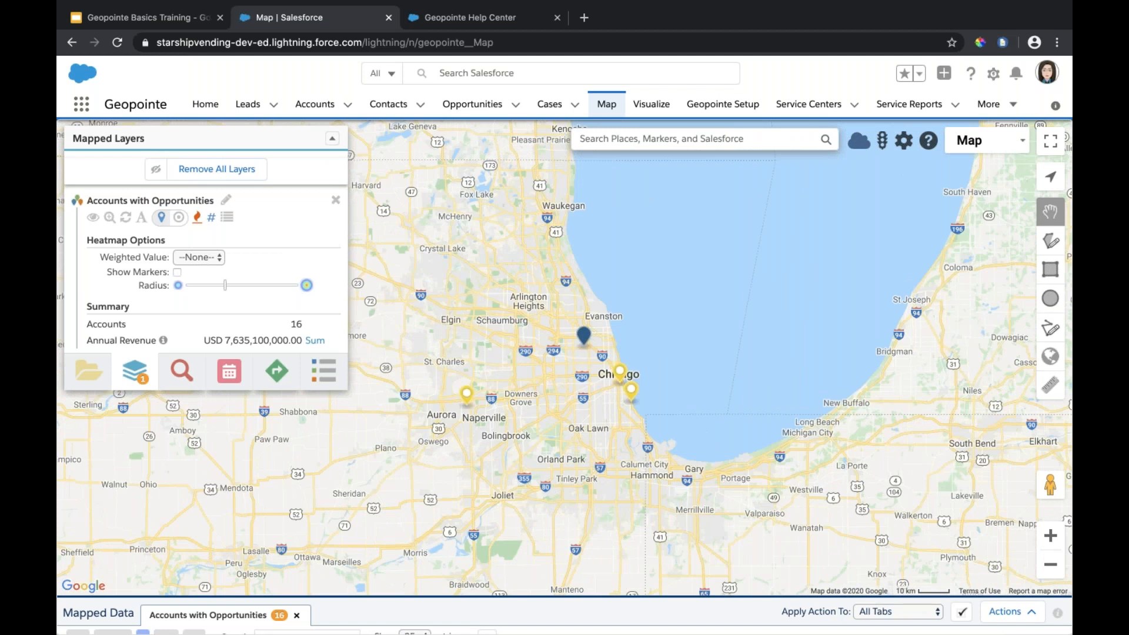
- Add the Chopin Park and Grand Hotels & Resorts Ltd accounts in Chicago to the route
click(88, 377)
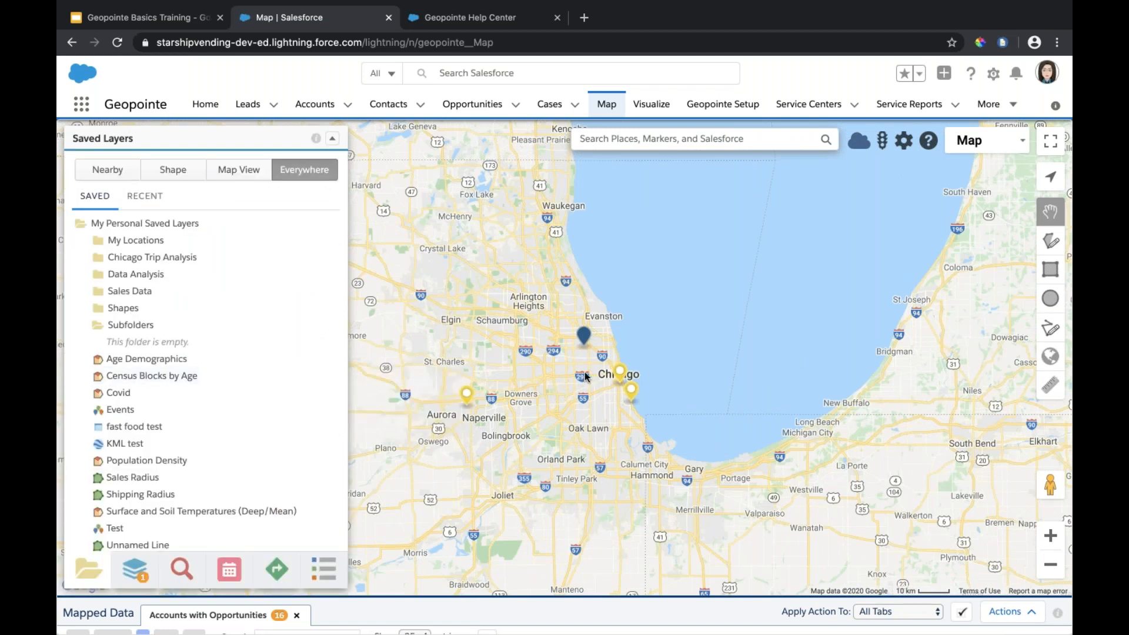
click(584, 341)
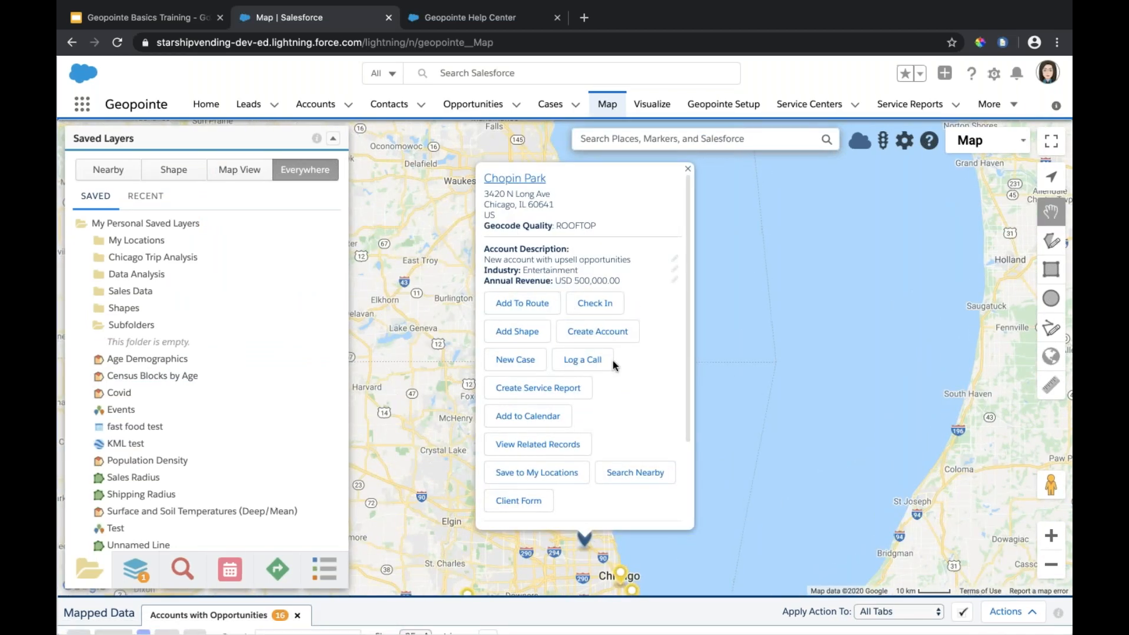
click(521, 304)
drag(624, 383, 565, 269)
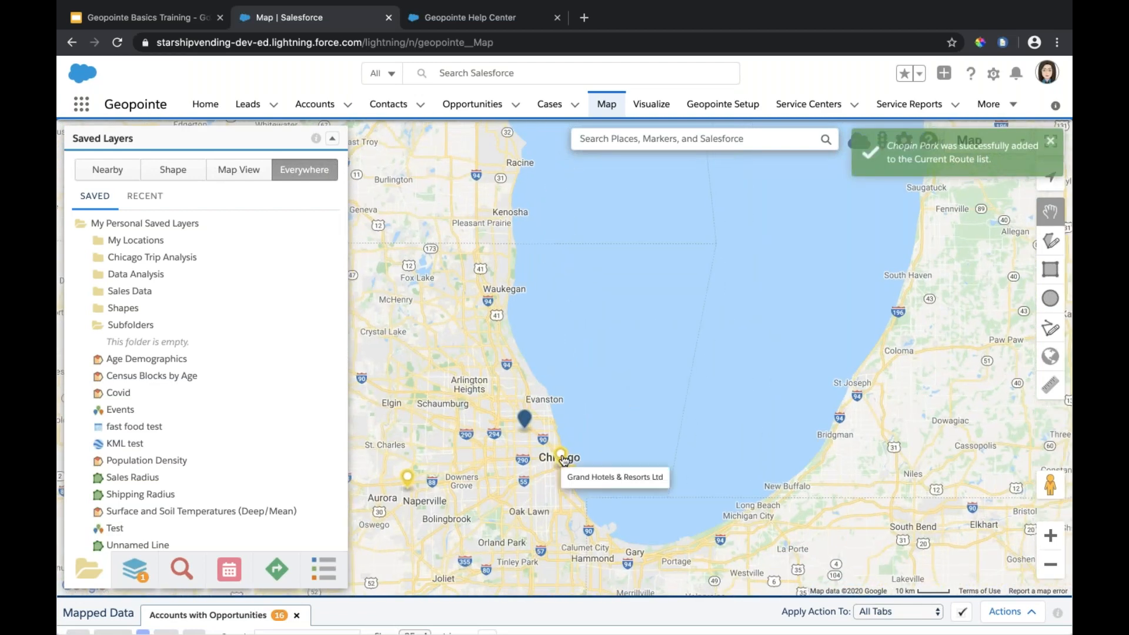
click(561, 459)
click(500, 323)
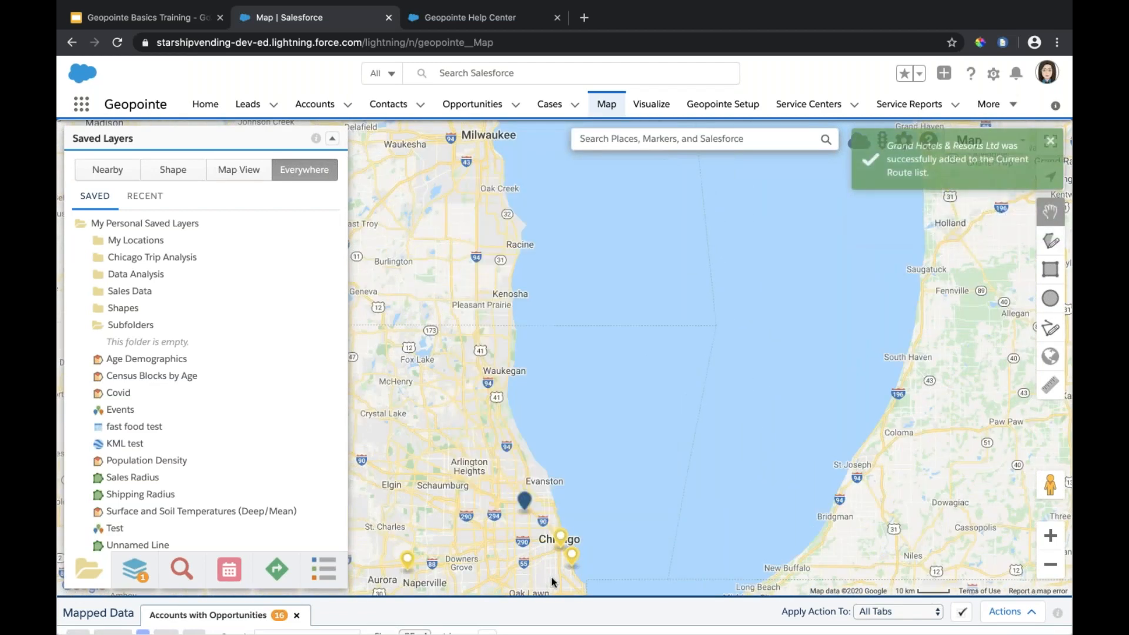
- Add the Burnham Park and Country Lakes Park accounts to the current route as its third and fourth stops
click(571, 556)
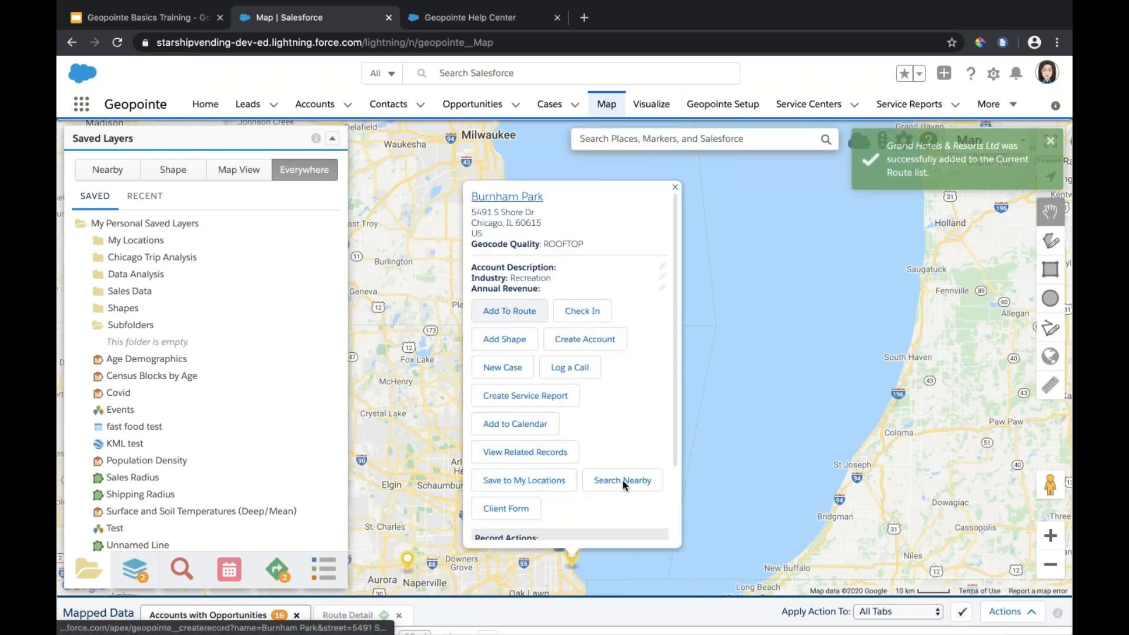
click(509, 312)
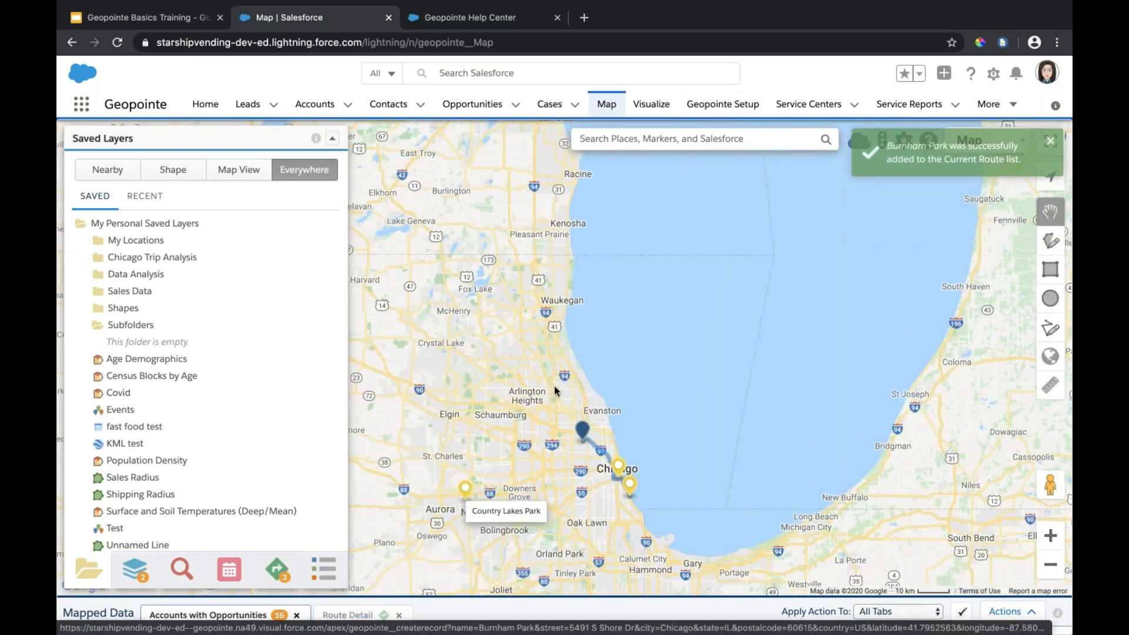
click(465, 493)
click(394, 305)
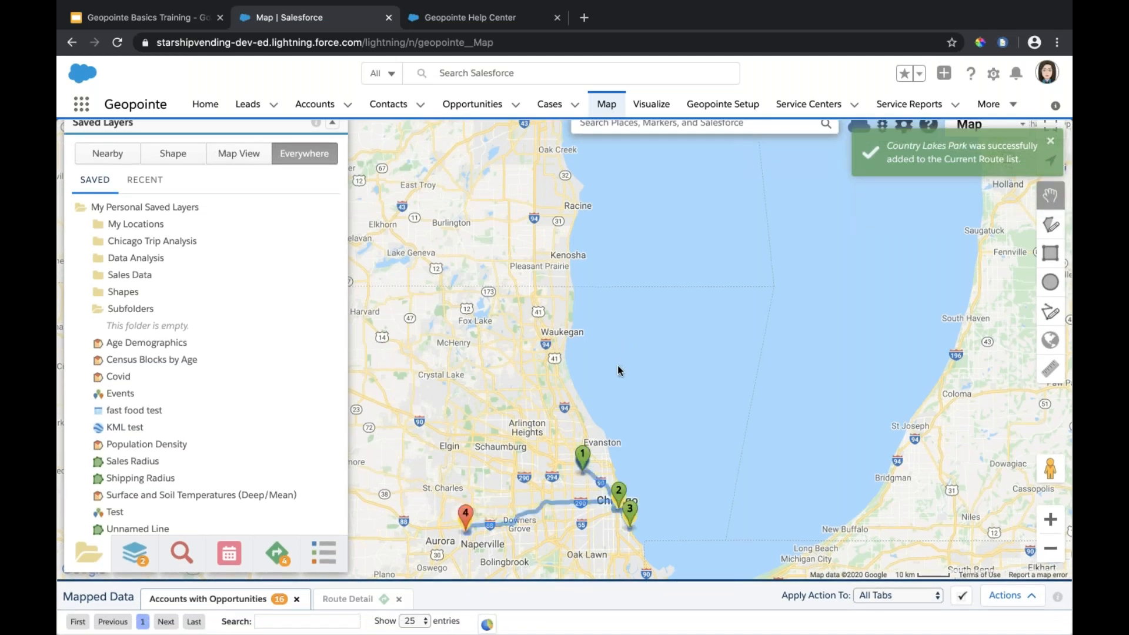
- Search the map for places matching "hotels" and plot them around the Chicago route
click(634, 128)
scroll(635, 233, up, 1)
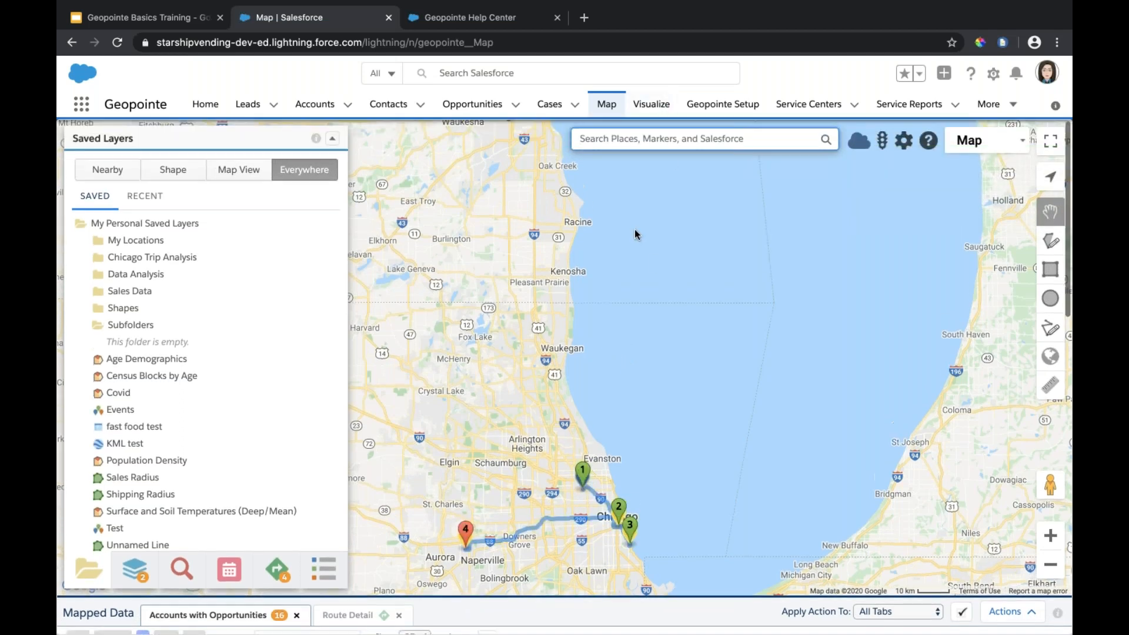
text(hotels)
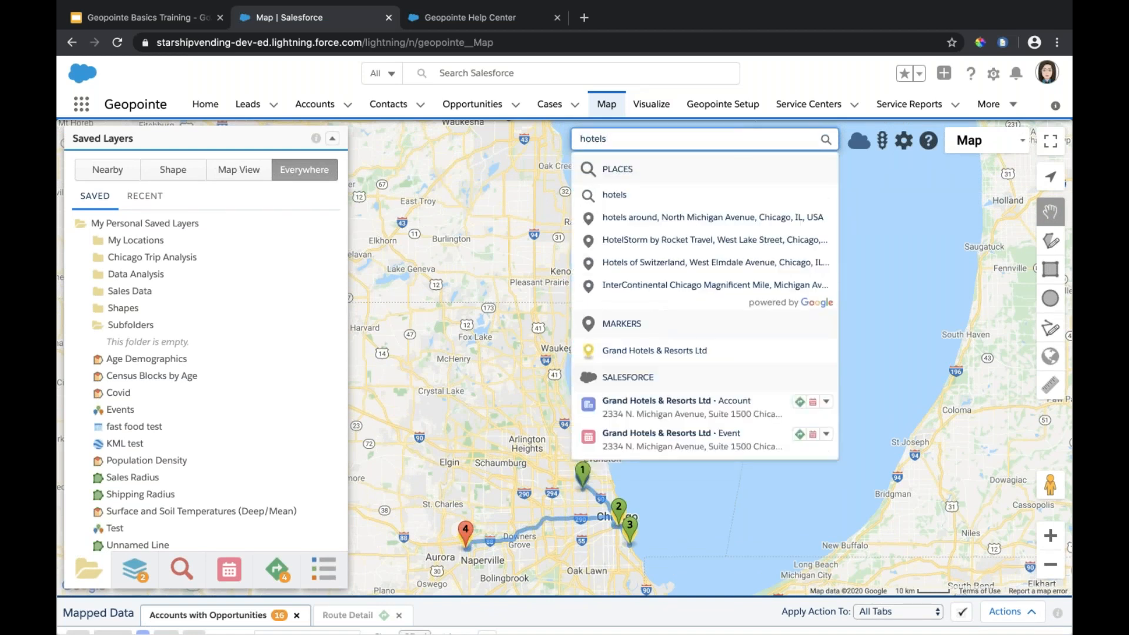
click(615, 195)
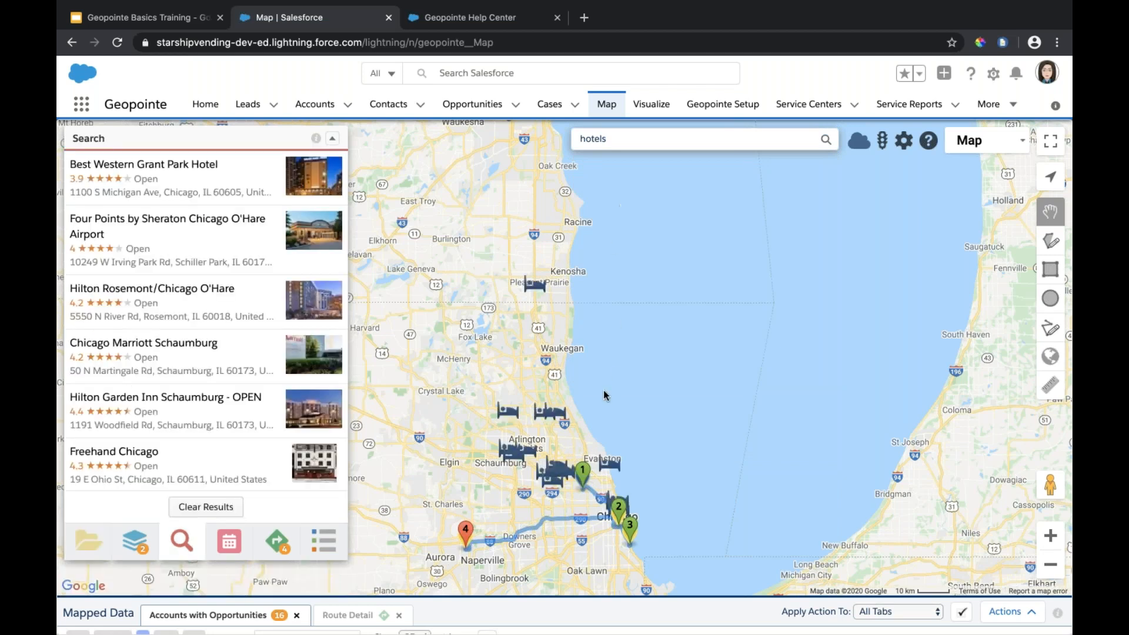
- Save the Hampton Inn & Suites Chicago Deer Park hotel as a location in the My Personal Saved Layers folder
click(510, 416)
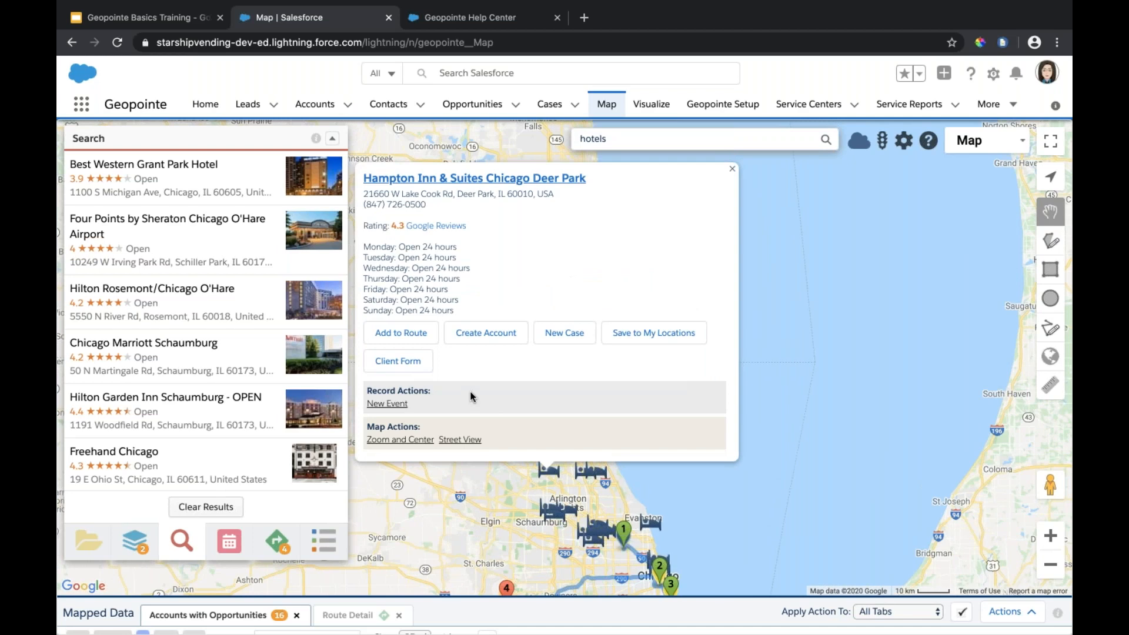
click(625, 337)
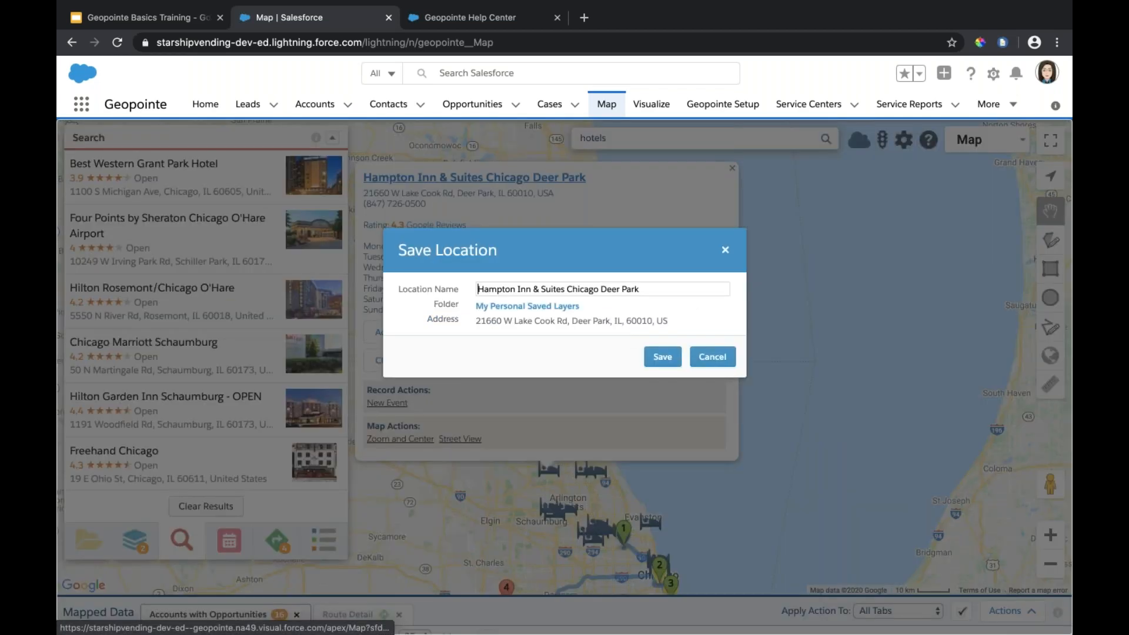
click(659, 365)
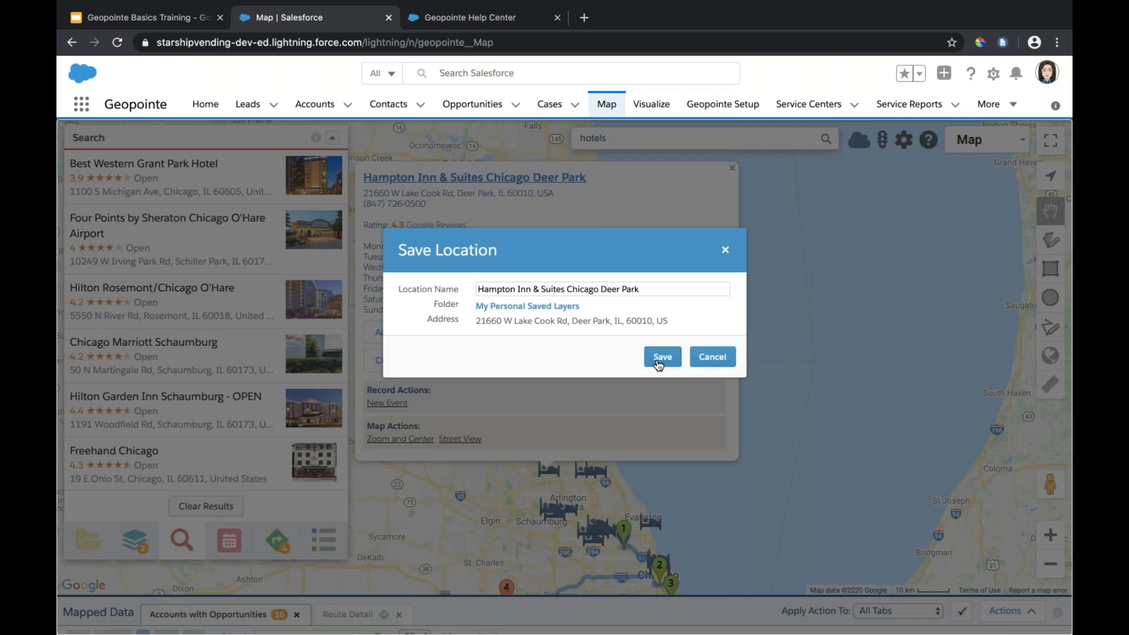
click(663, 364)
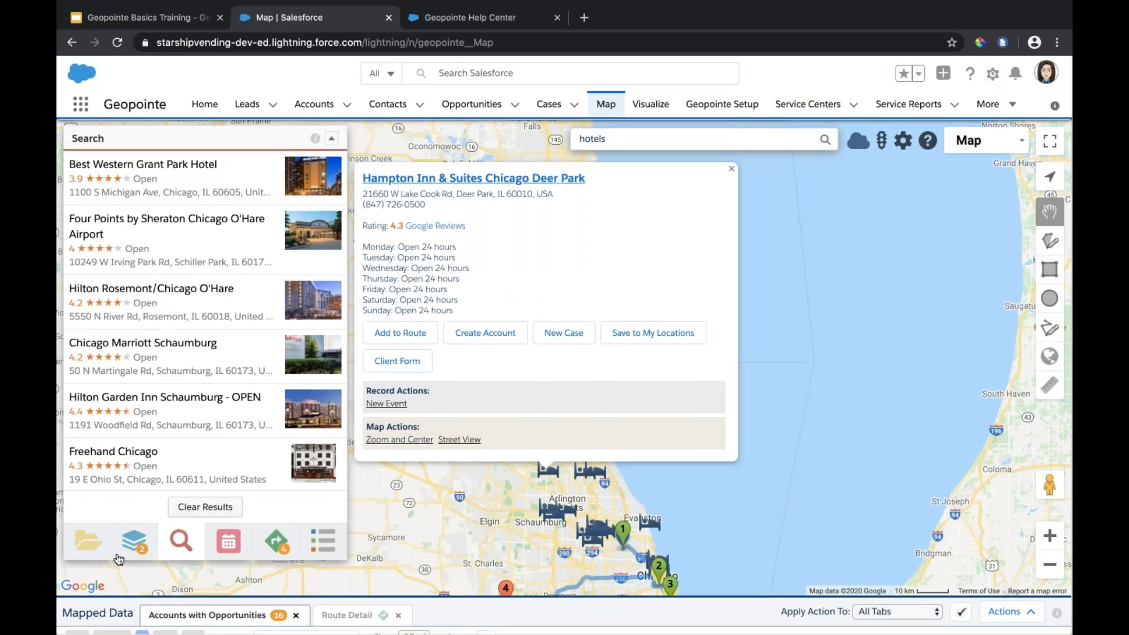
- Delete the duplicate Hampton Inn & Suites Chicago Deer Park location from My Personal Saved Layers
click(84, 547)
scroll(211, 396, down, 5)
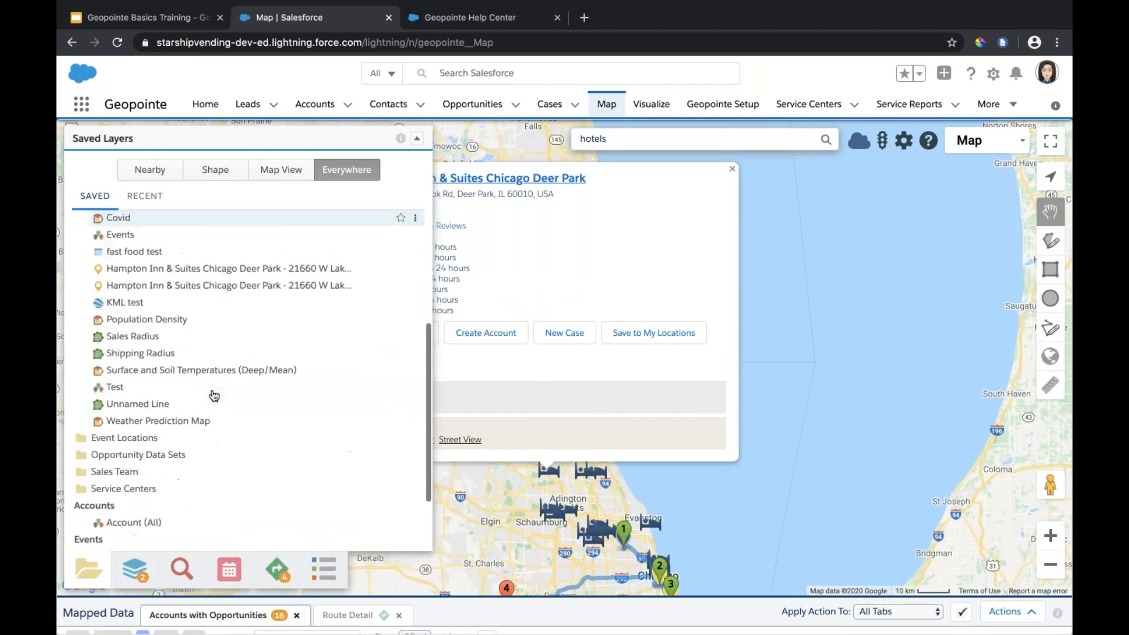
scroll(213, 397, up, 6)
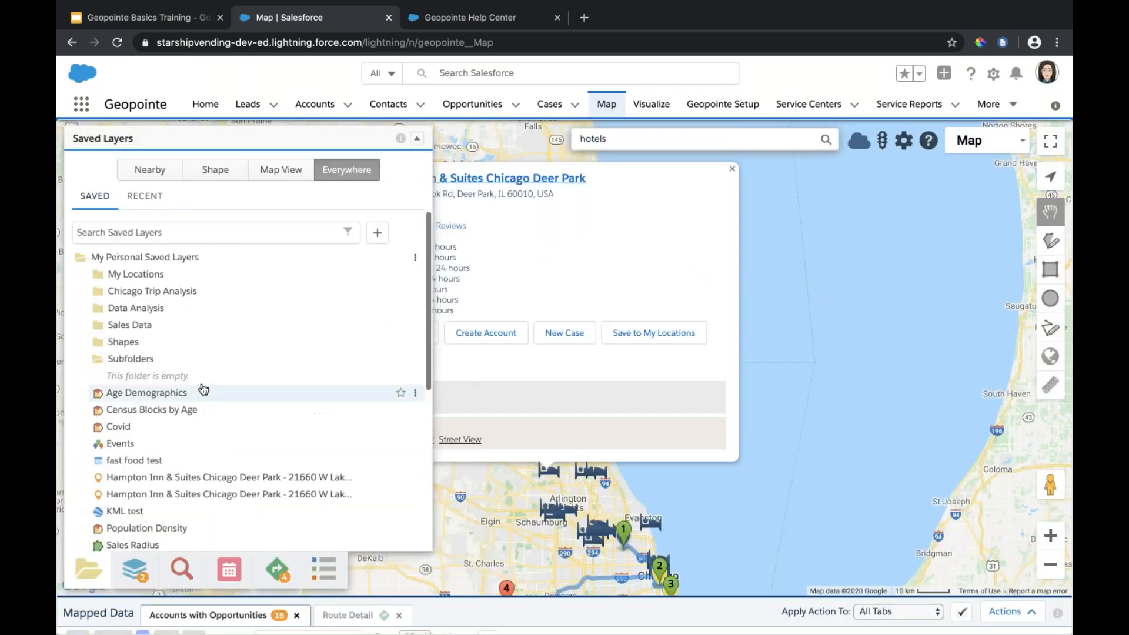
scroll(188, 412, down, 1)
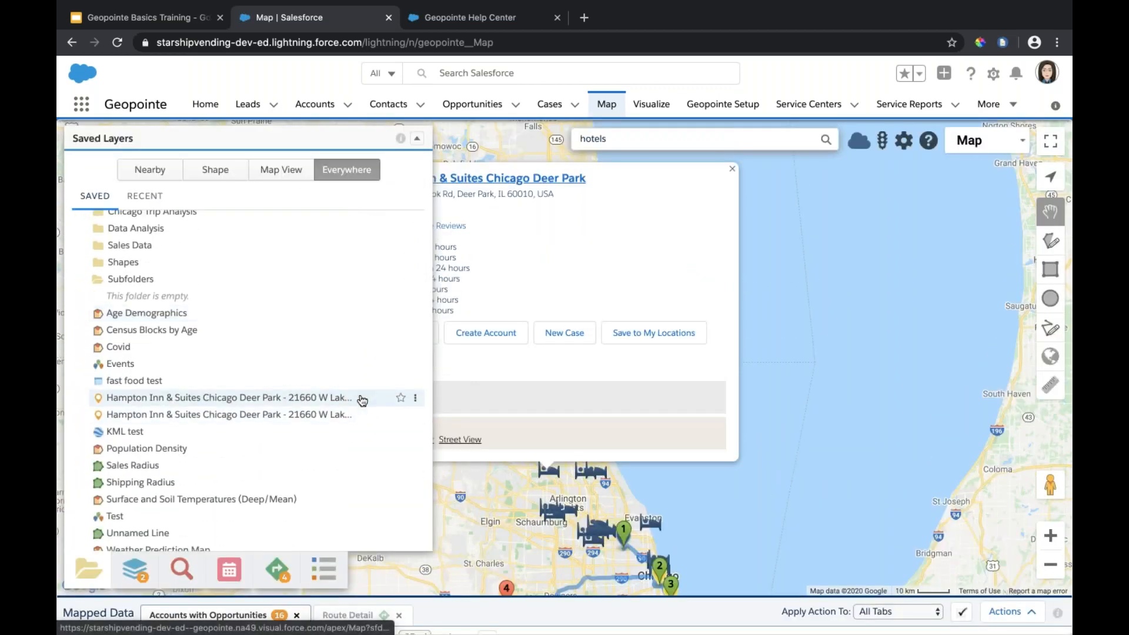
click(416, 398)
click(457, 459)
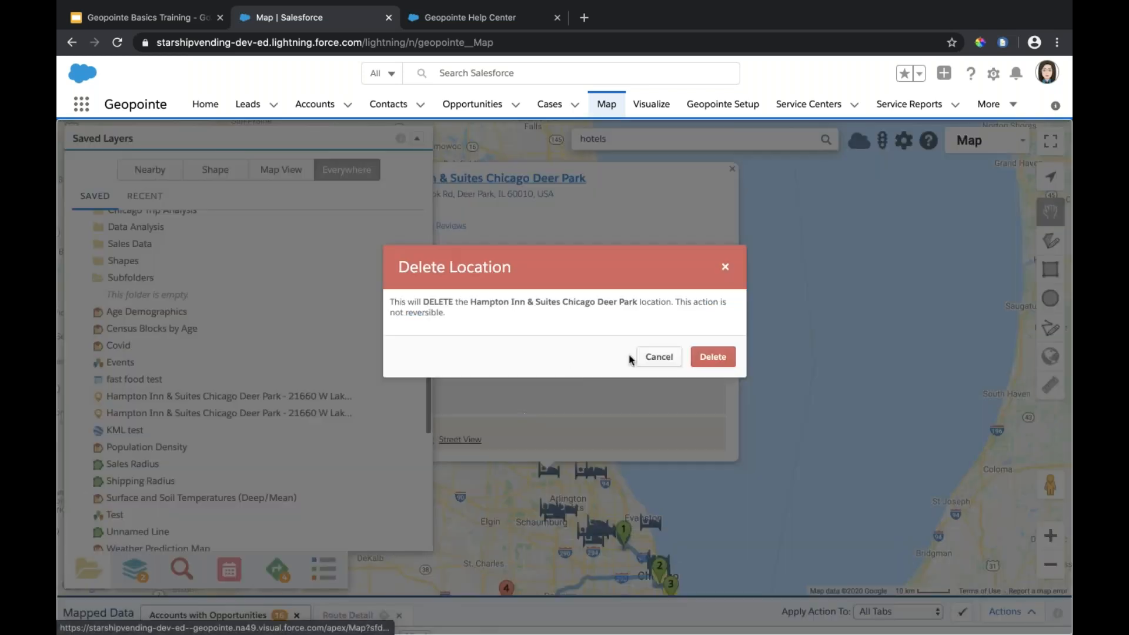
click(713, 360)
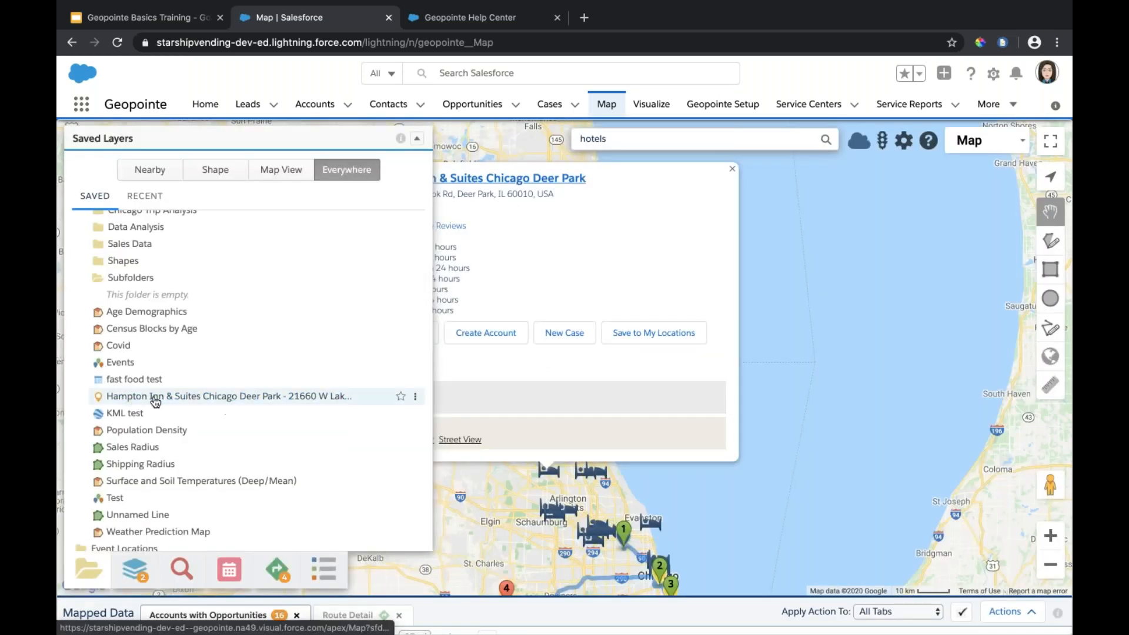
scroll(202, 412, up, 2)
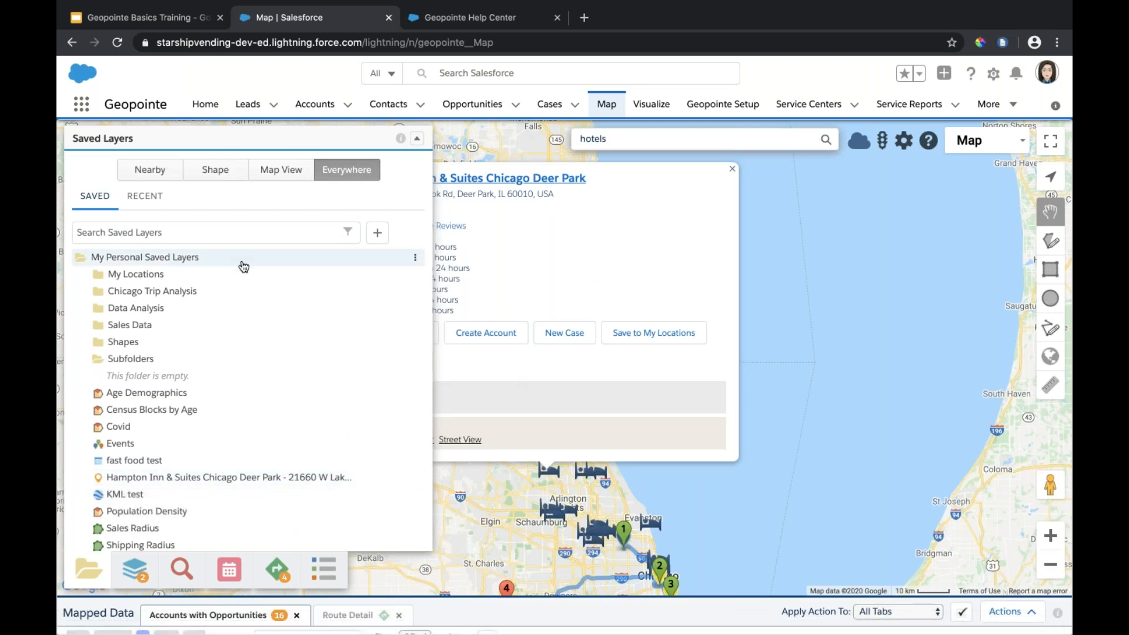
click(415, 257)
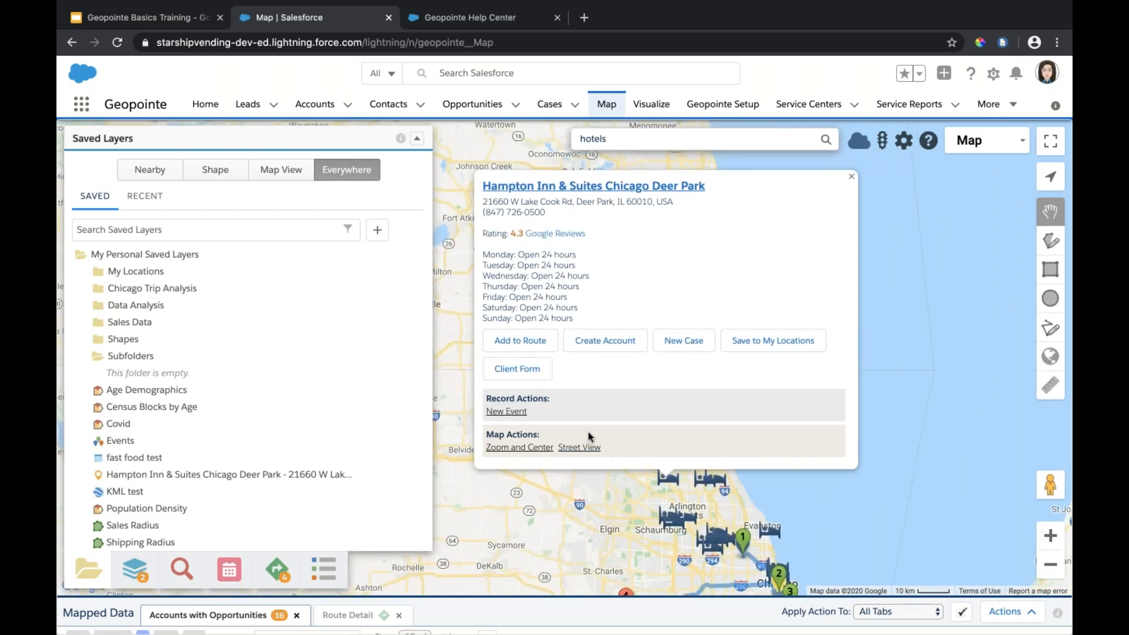
- Add Hampton Inn & Suites Chicago Deer Park to the current route twice, as its fifth and sixth stops
click(528, 347)
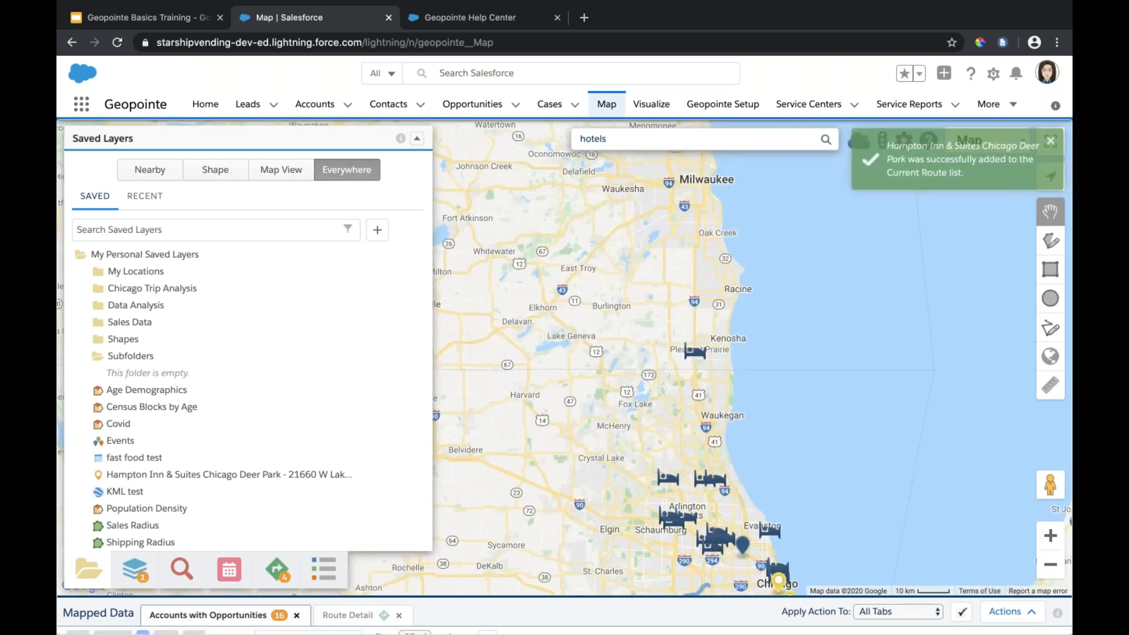
click(668, 479)
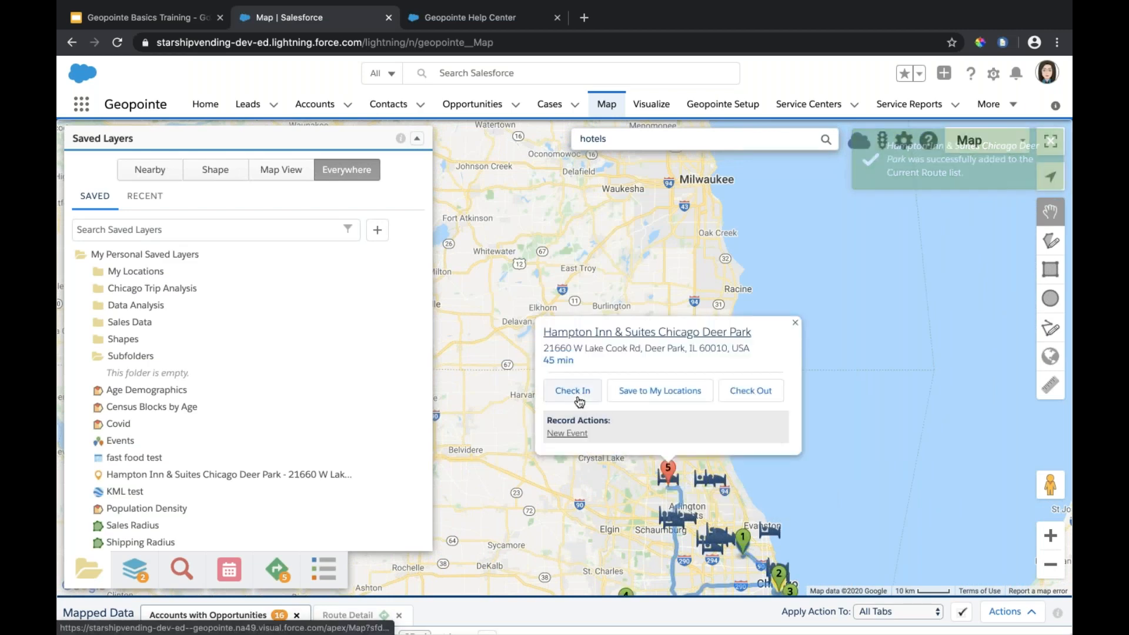
click(579, 399)
click(670, 203)
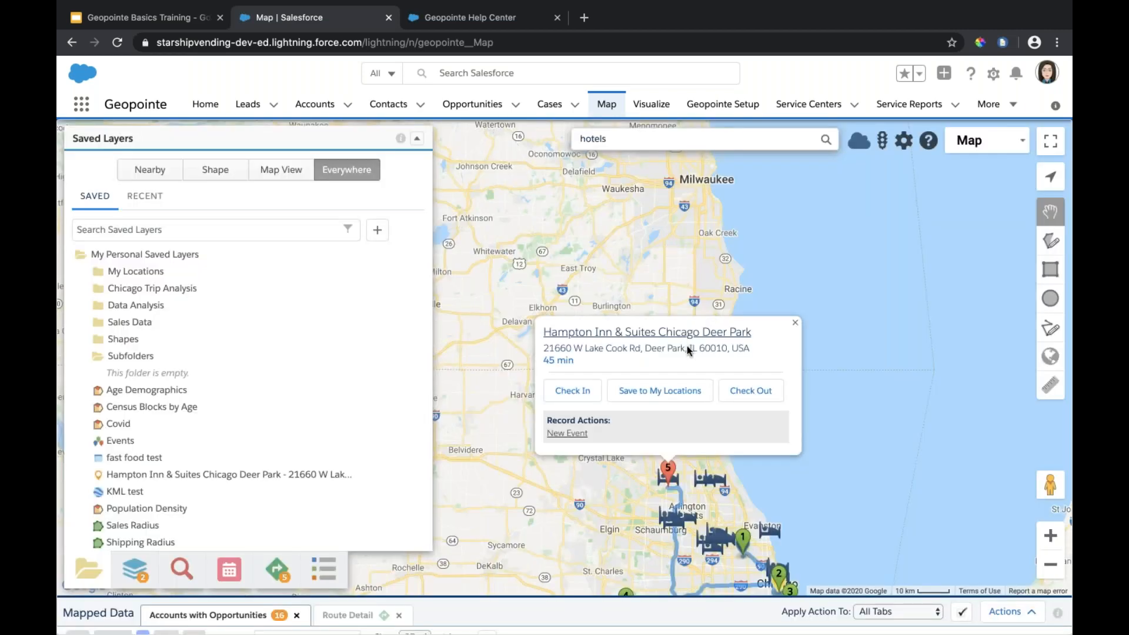
click(797, 324)
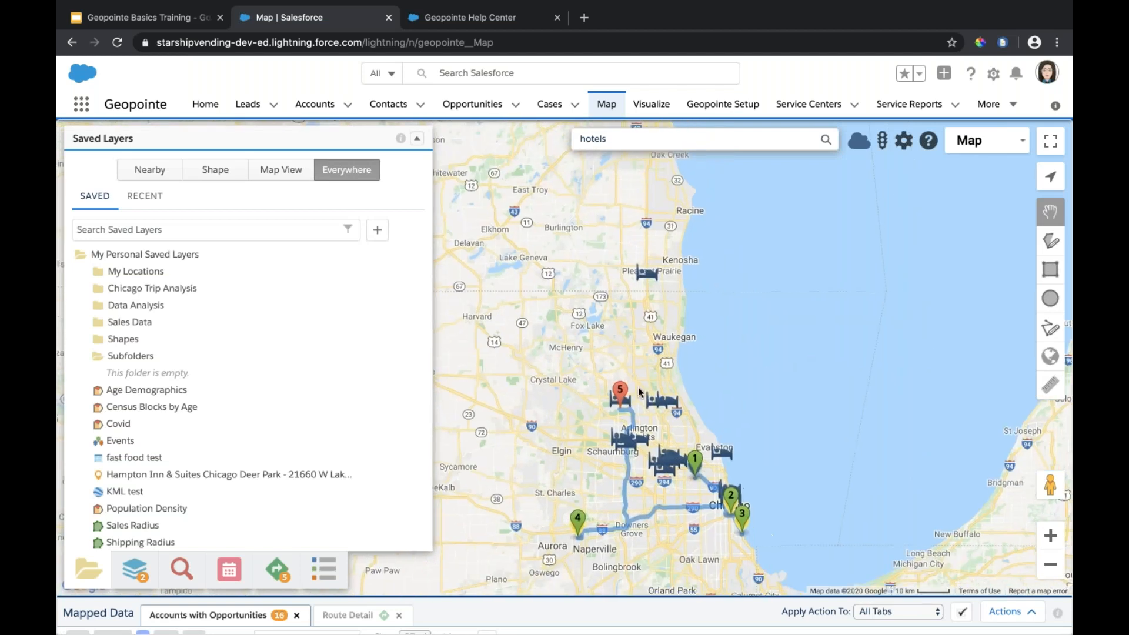
click(612, 404)
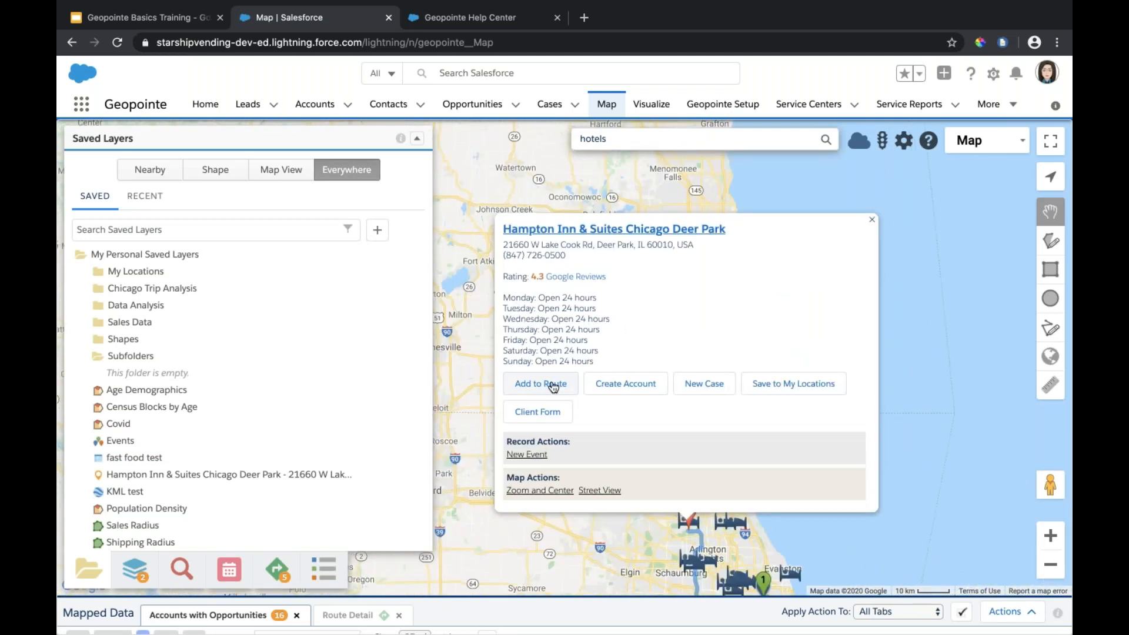
click(553, 387)
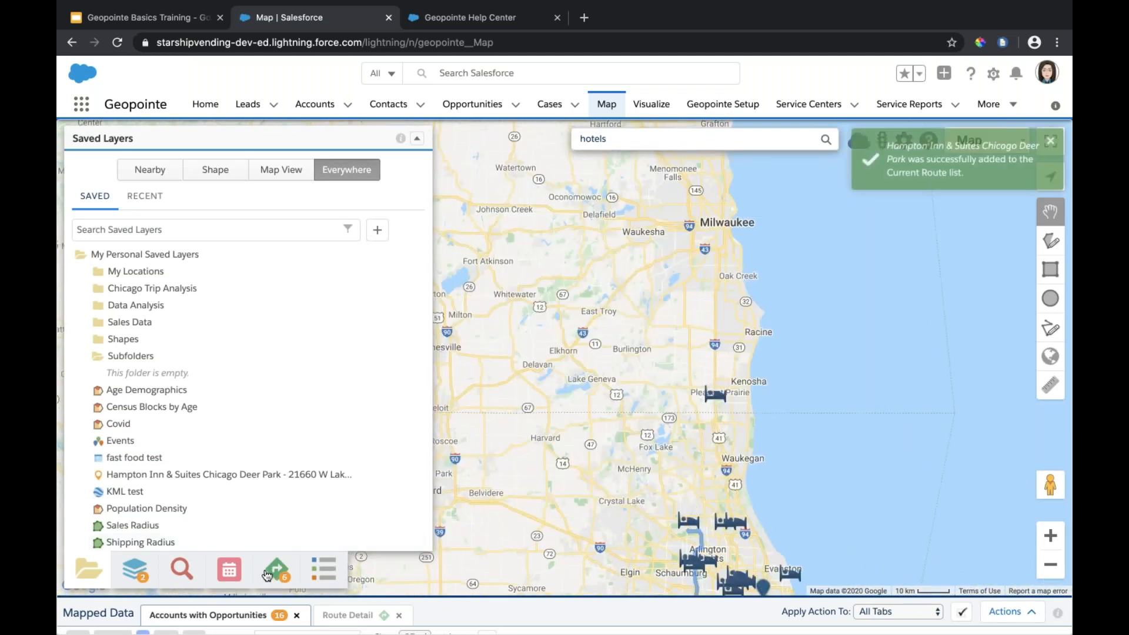
- Reorder the new route so the first of the two Hampton Inn & Suites stops becomes stop 1, ahead of Chopin Park
click(273, 572)
scroll(222, 466, down, 5)
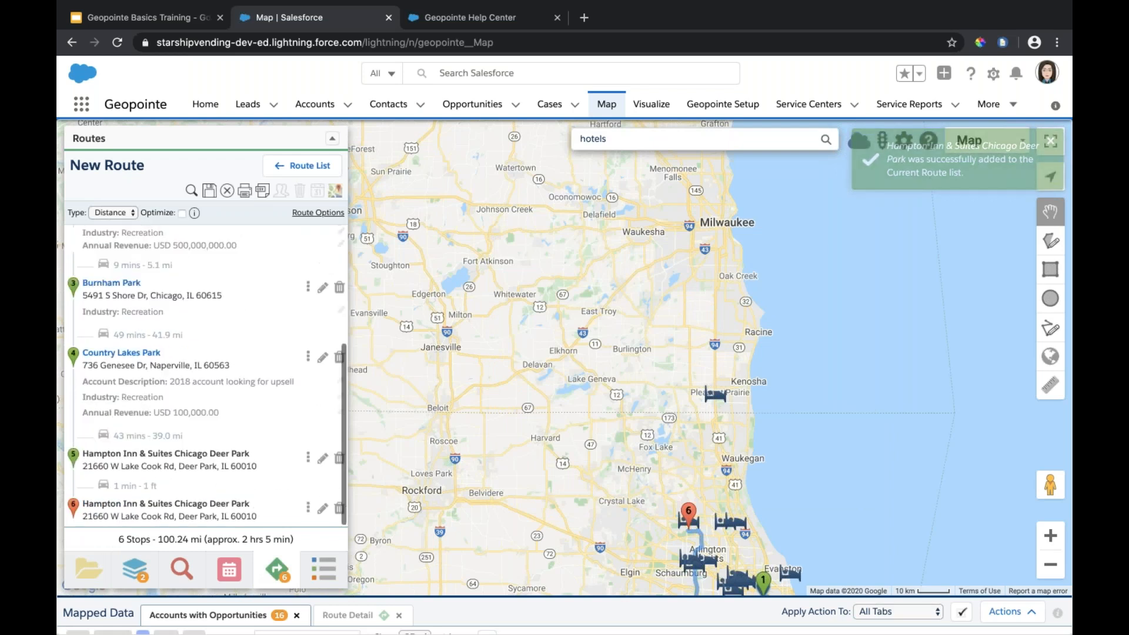
drag(74, 454, 75, 238)
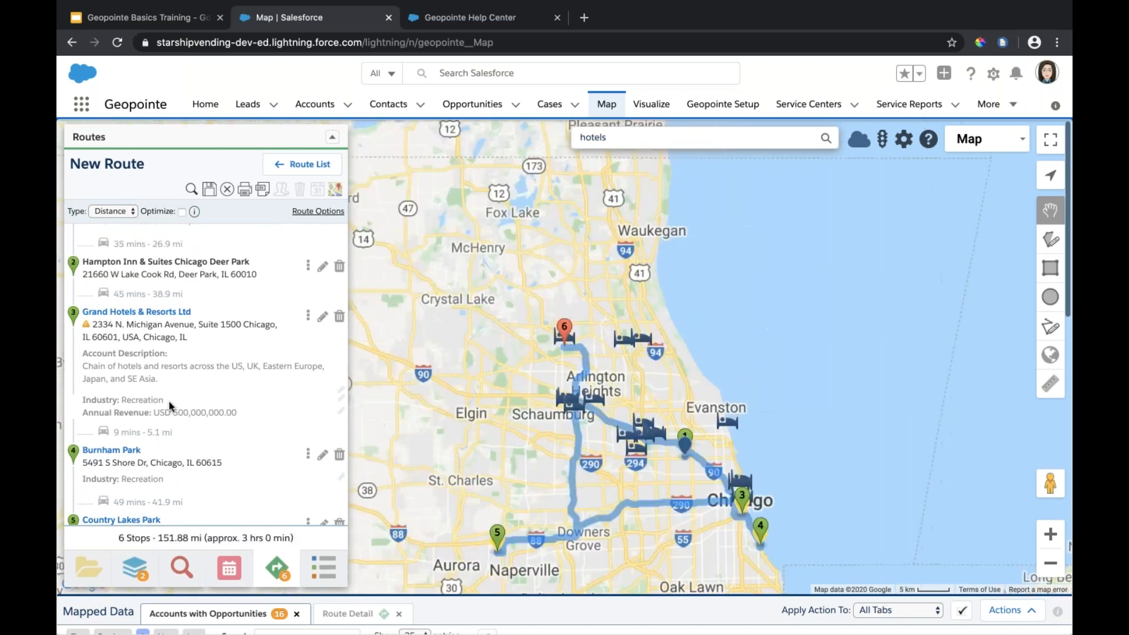
scroll(139, 408, up, 2)
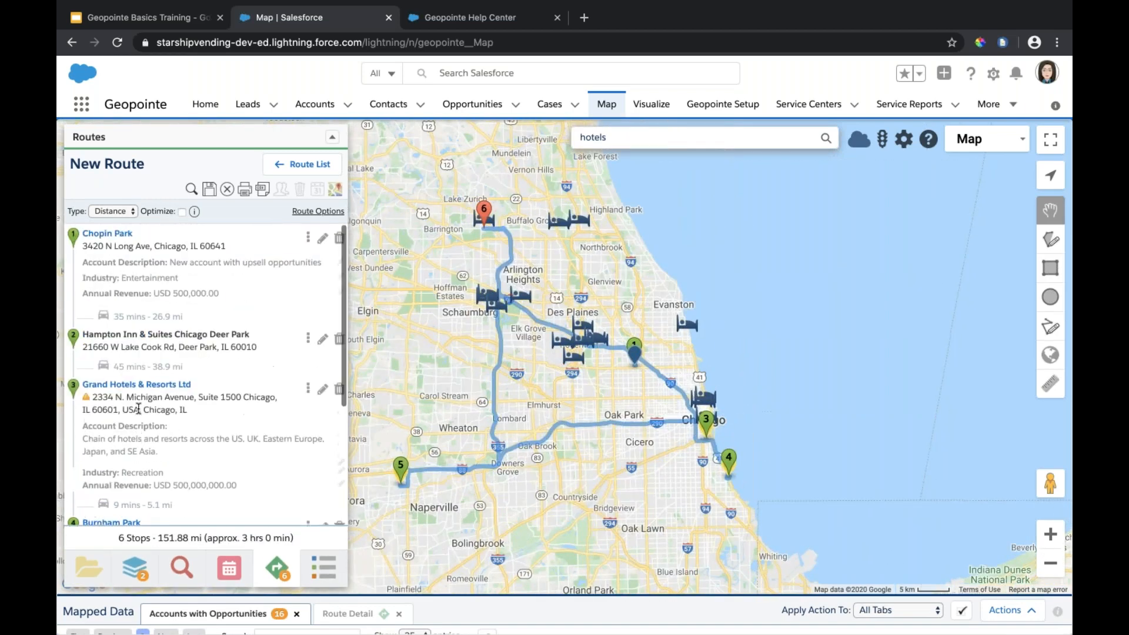
drag(69, 335, 73, 236)
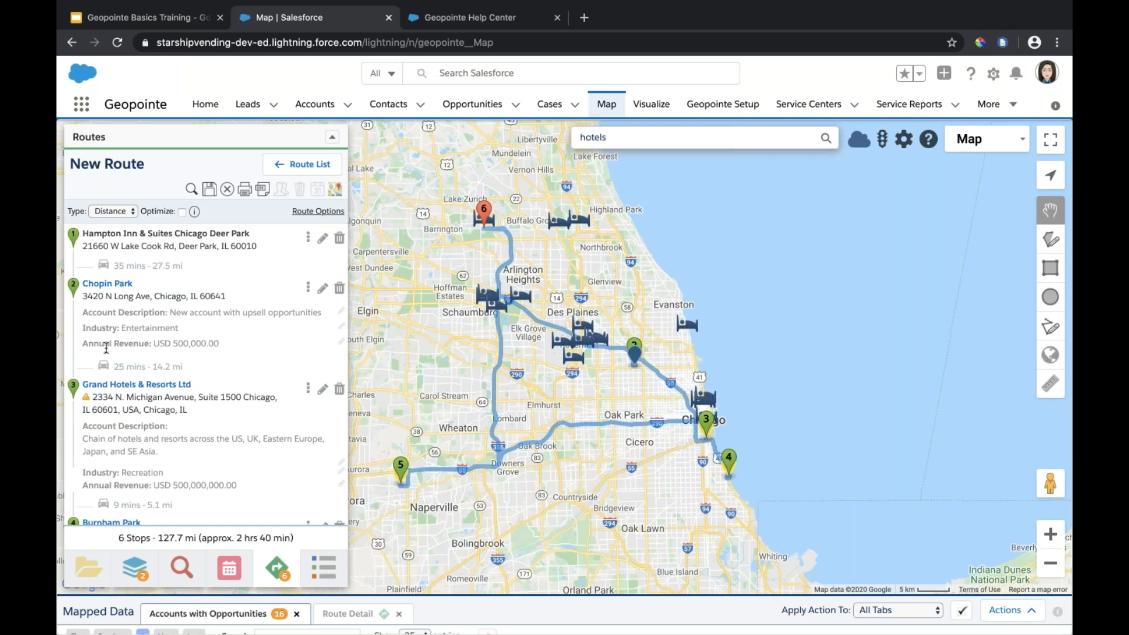
scroll(134, 474, down, 5)
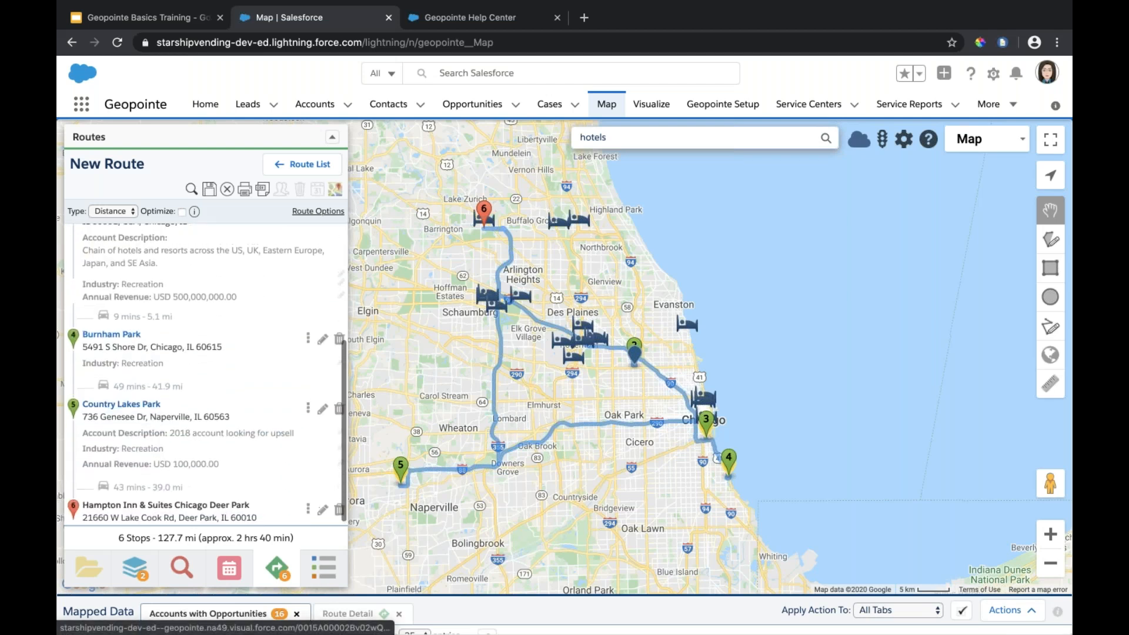
scroll(203, 376, up, 5)
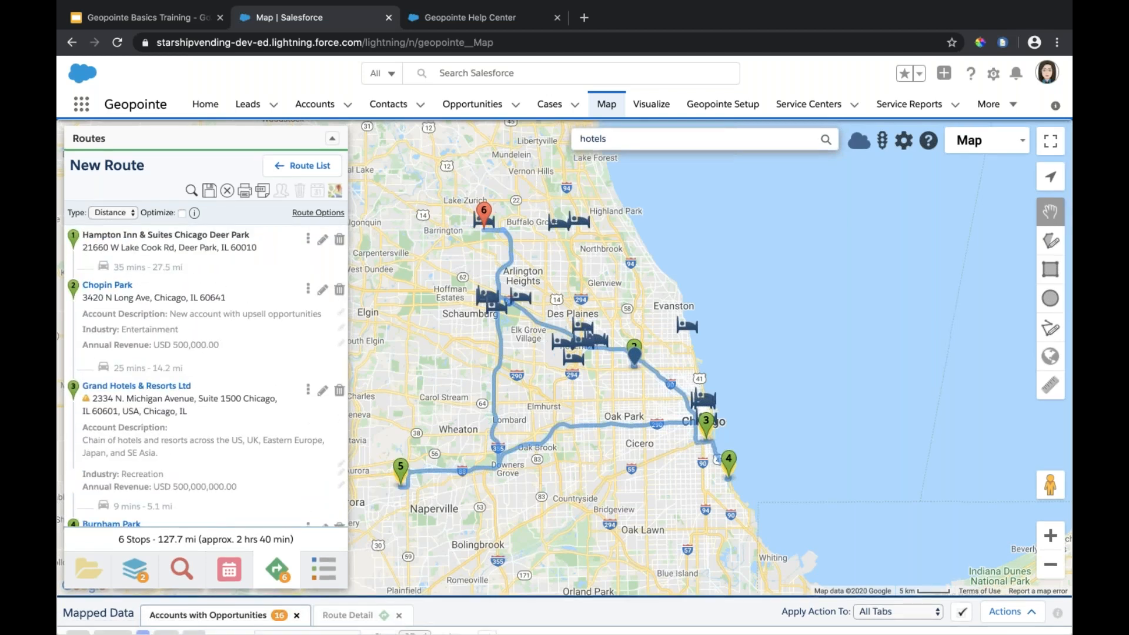
- Check the mapped layers and clear the hotel search results from the map
click(131, 569)
scroll(188, 380, down, 2)
scroll(169, 391, up, 1)
scroll(171, 400, up, 1)
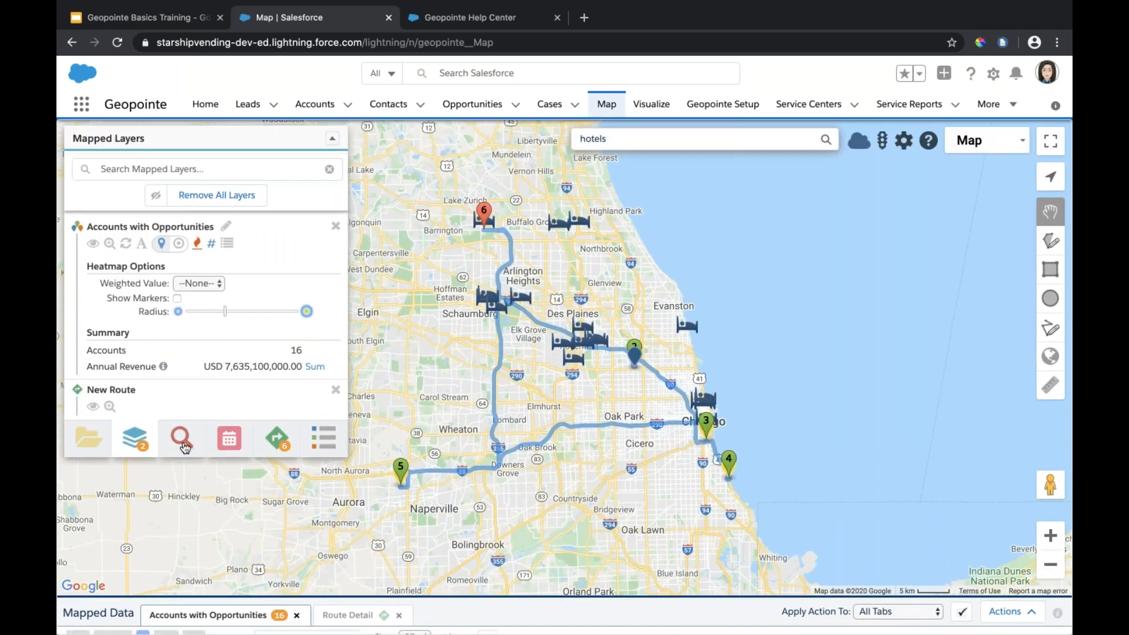
click(182, 440)
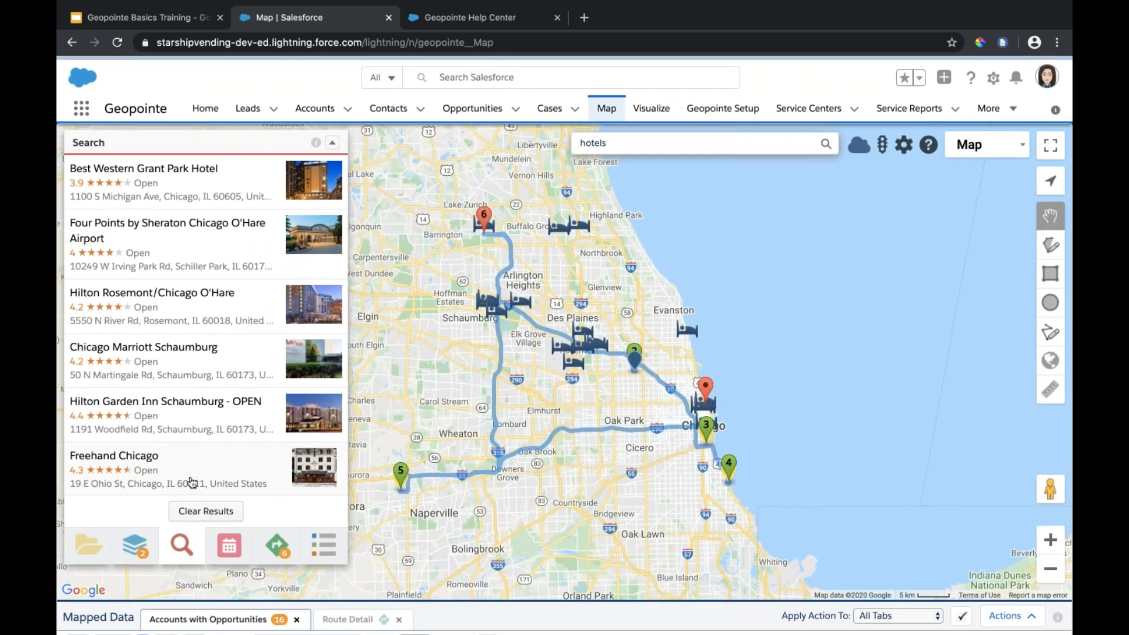
click(206, 507)
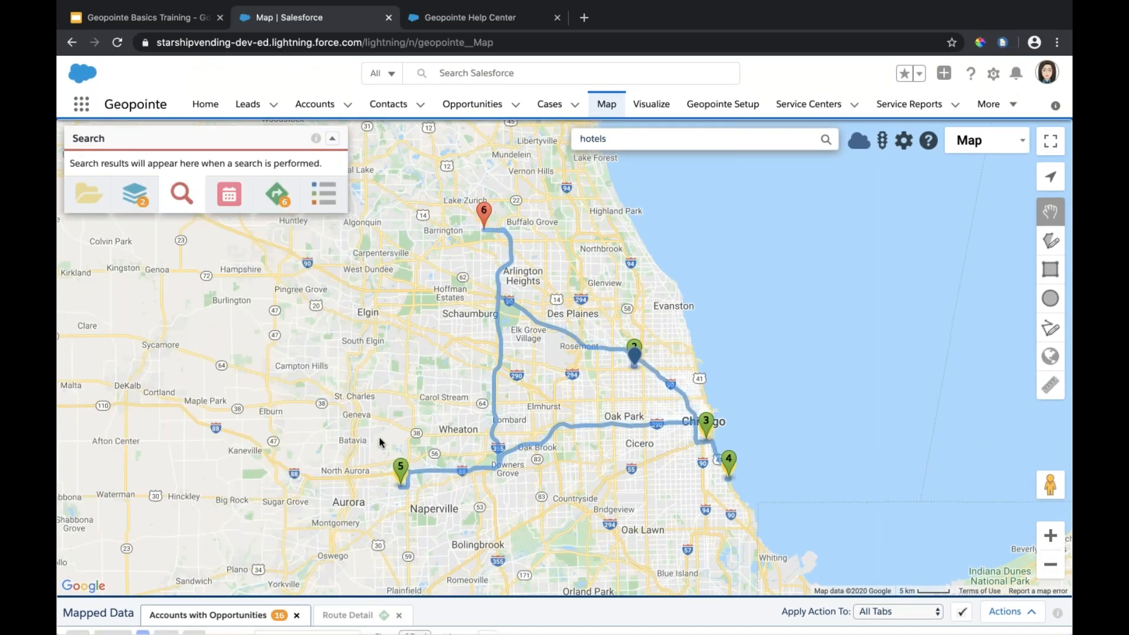
- Review the mapped layers and the list of stops in the new route
click(126, 203)
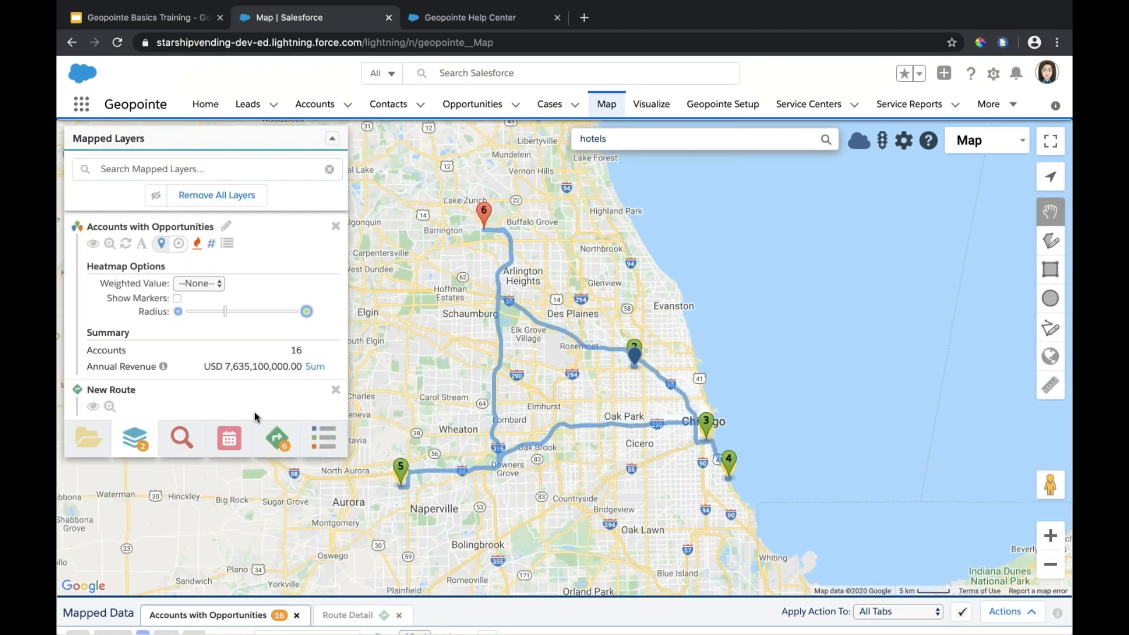
click(275, 442)
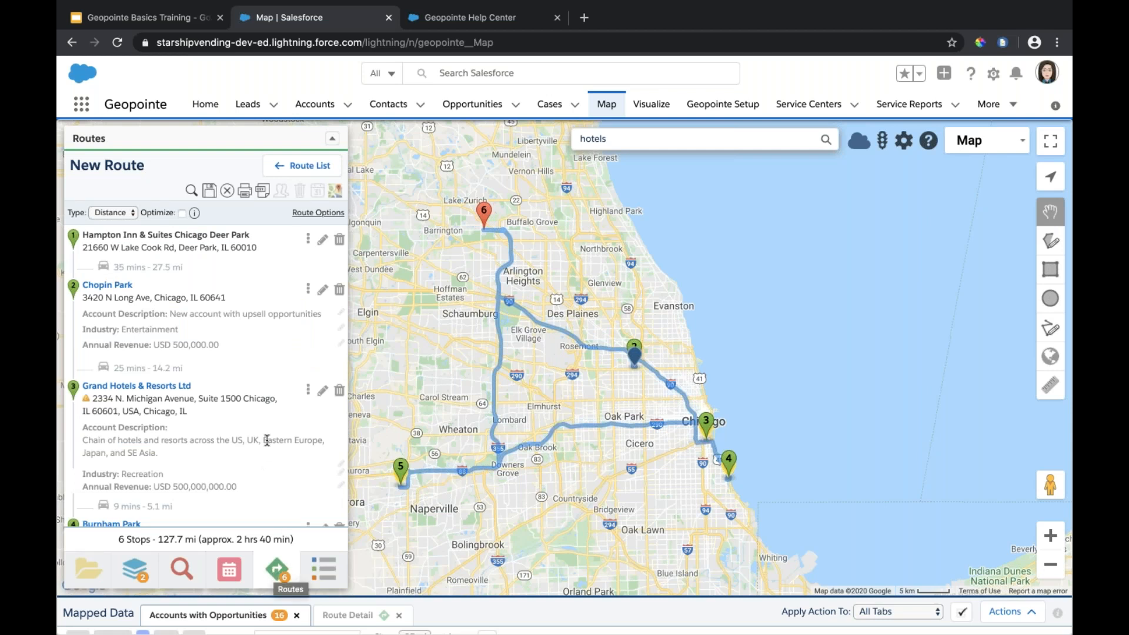
scroll(270, 450, down, 5)
scroll(269, 450, up, 4)
scroll(207, 376, up, 1)
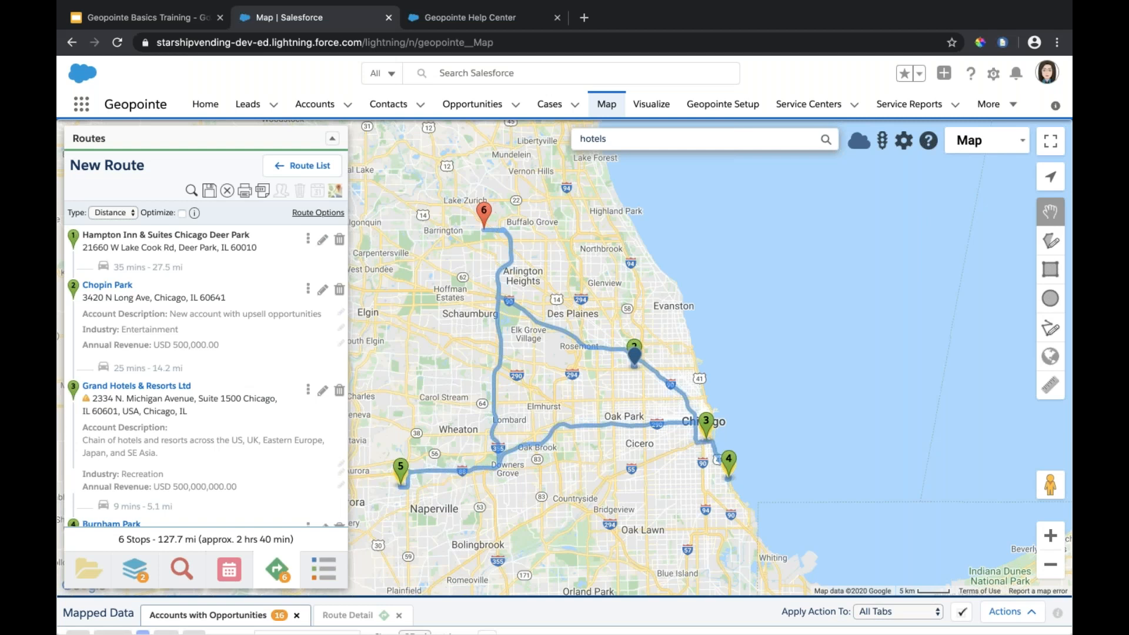
- View the marker details of Burnham Park and Chopin Park on the map, closing each one
click(734, 472)
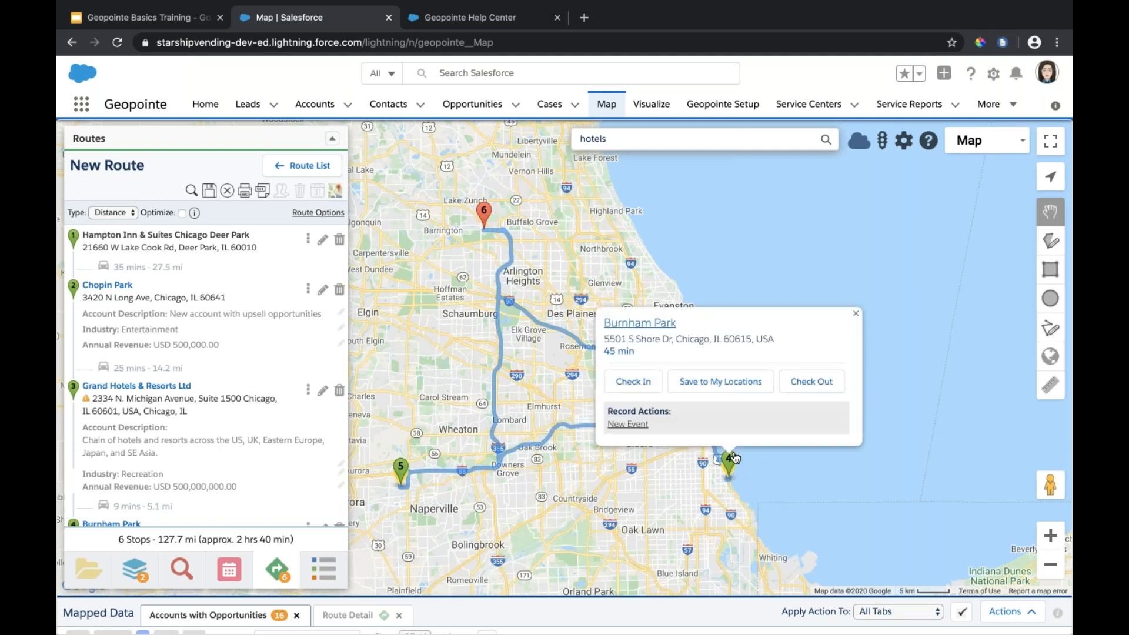
click(856, 313)
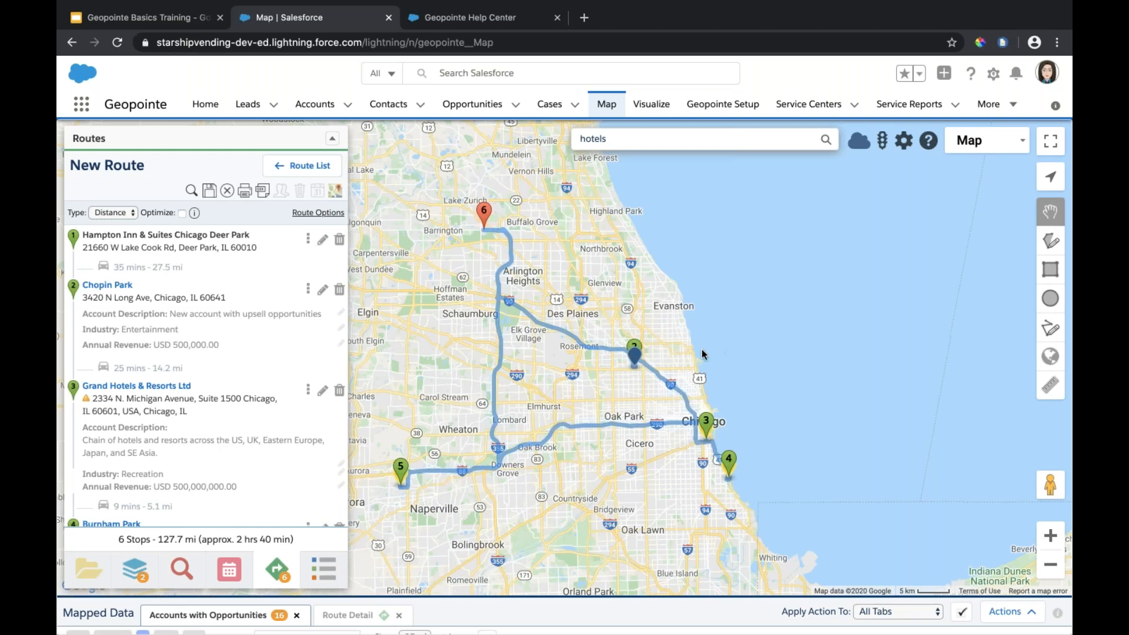
click(633, 357)
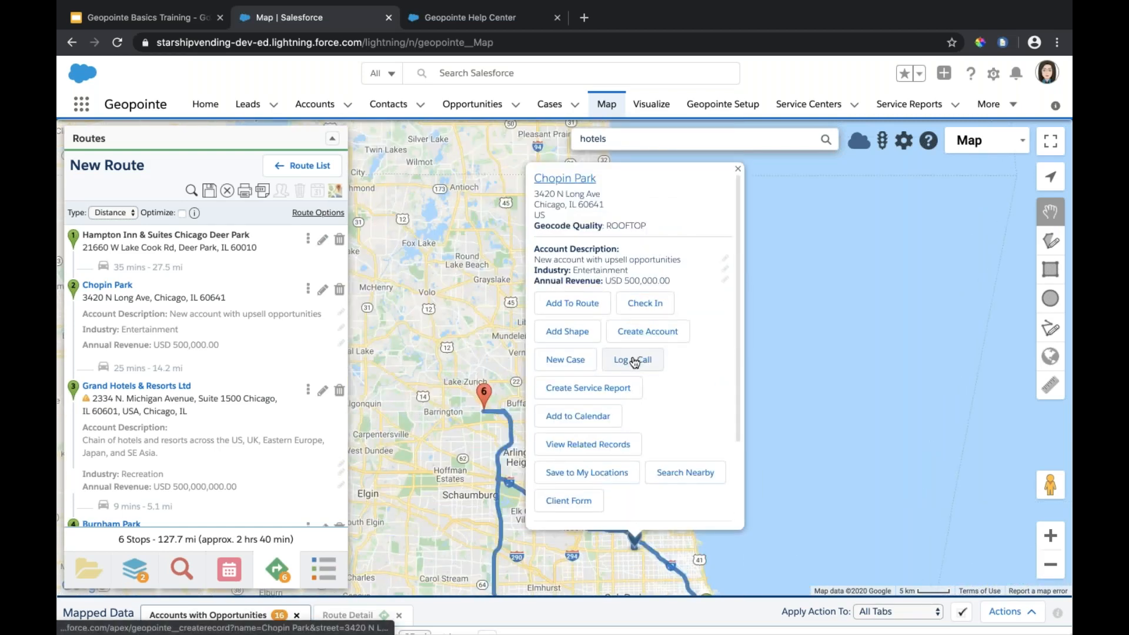
click(738, 171)
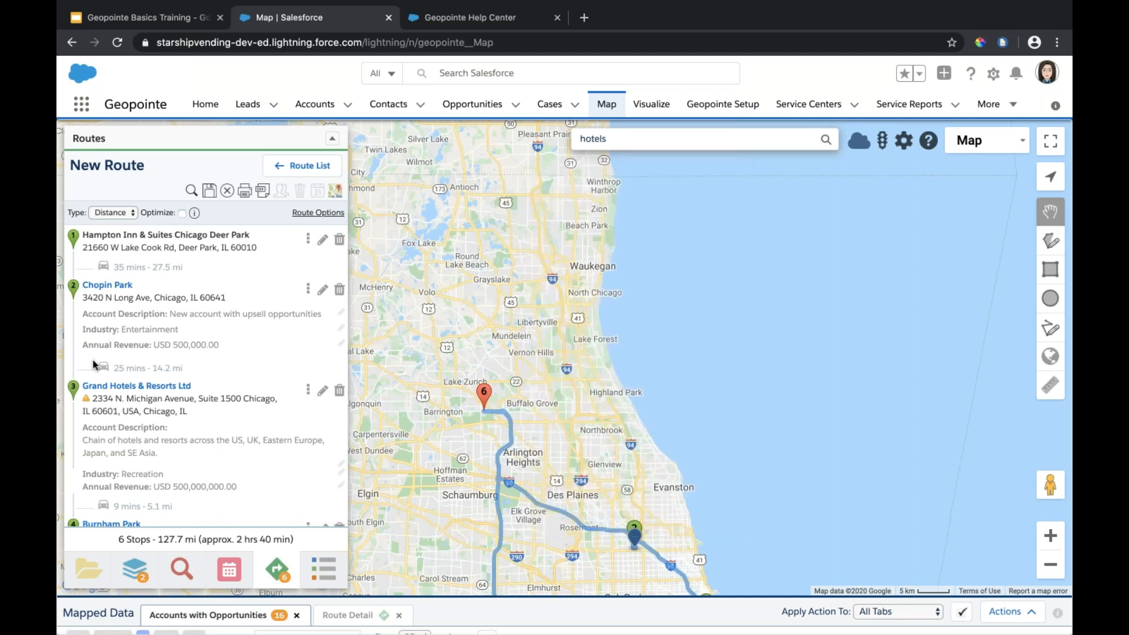
- Change the route type to Schedule and set Burnham Park's appointment time to 9:00 AM
click(109, 214)
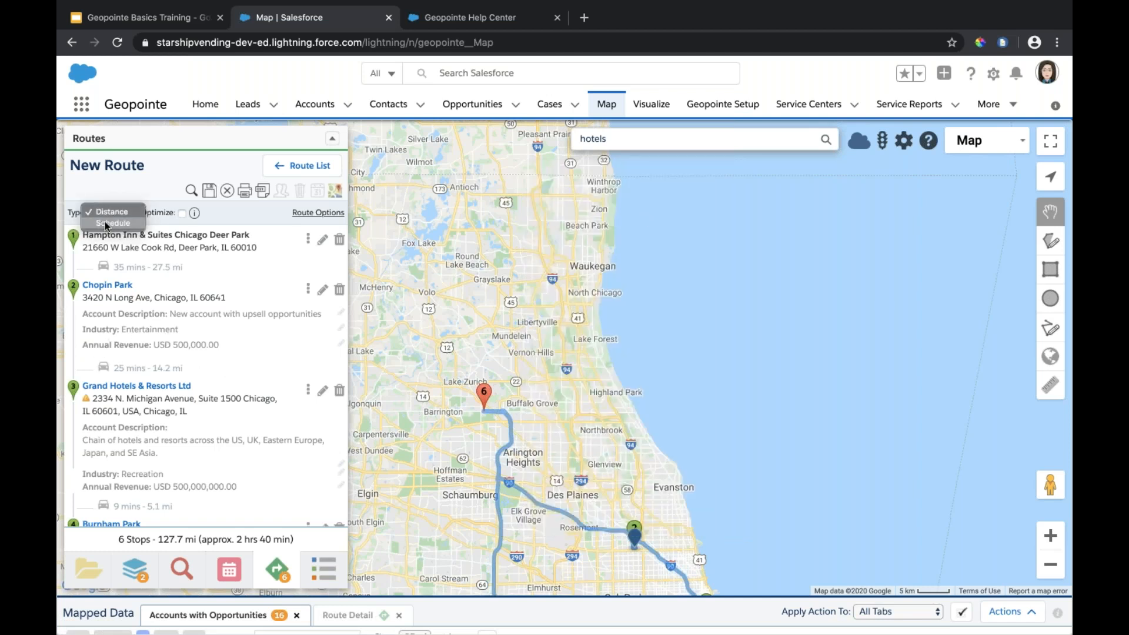
click(107, 224)
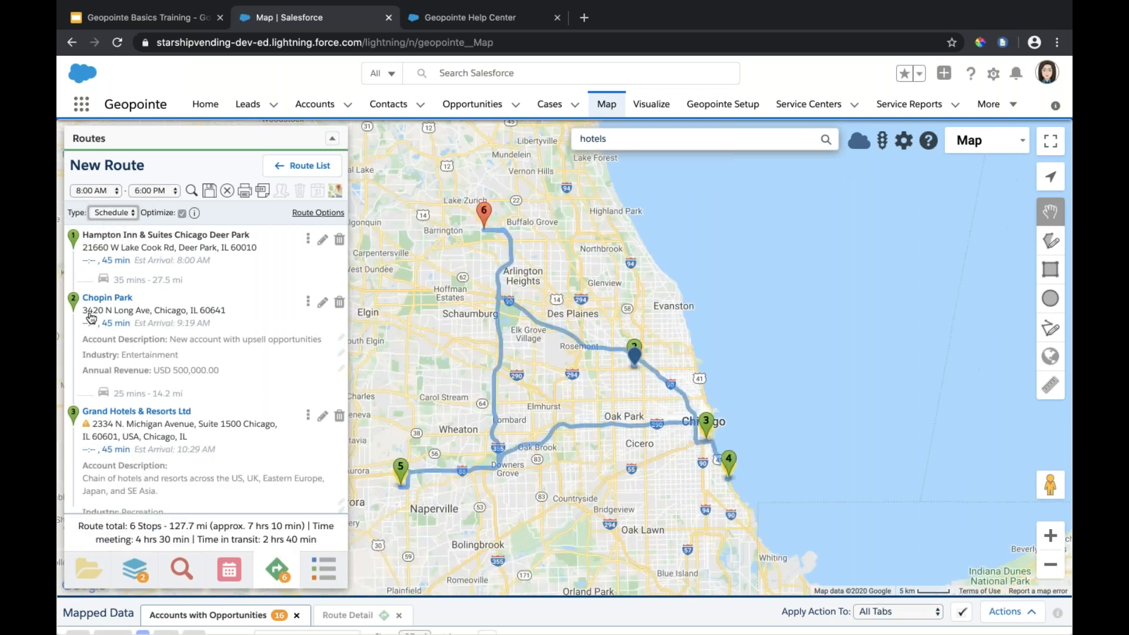
scroll(91, 388, down, 10)
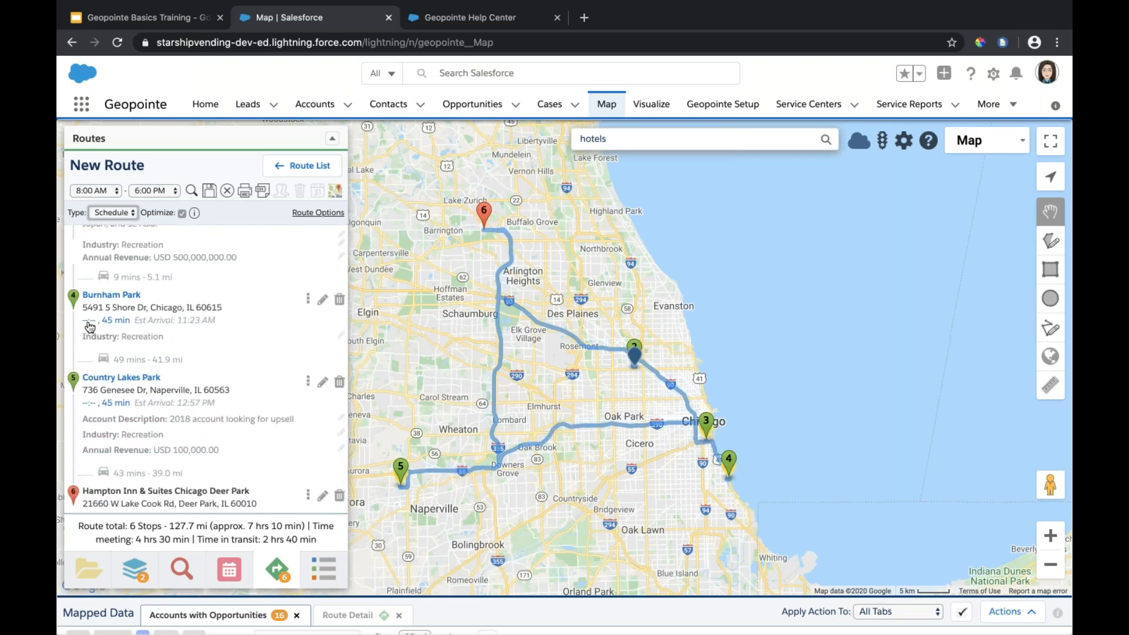
click(89, 323)
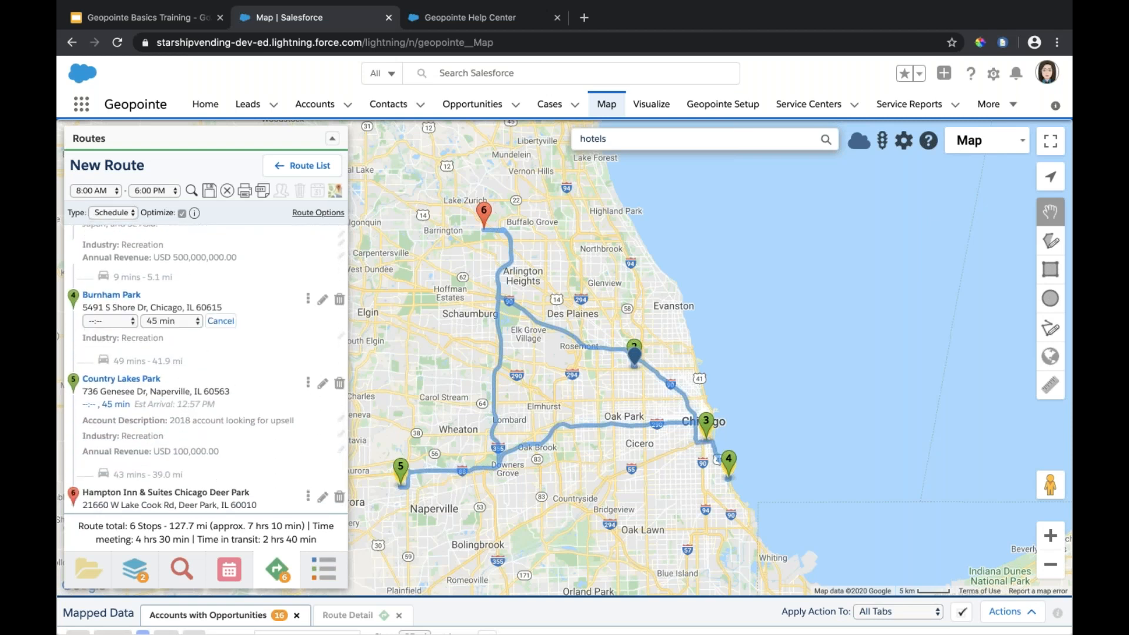
click(108, 322)
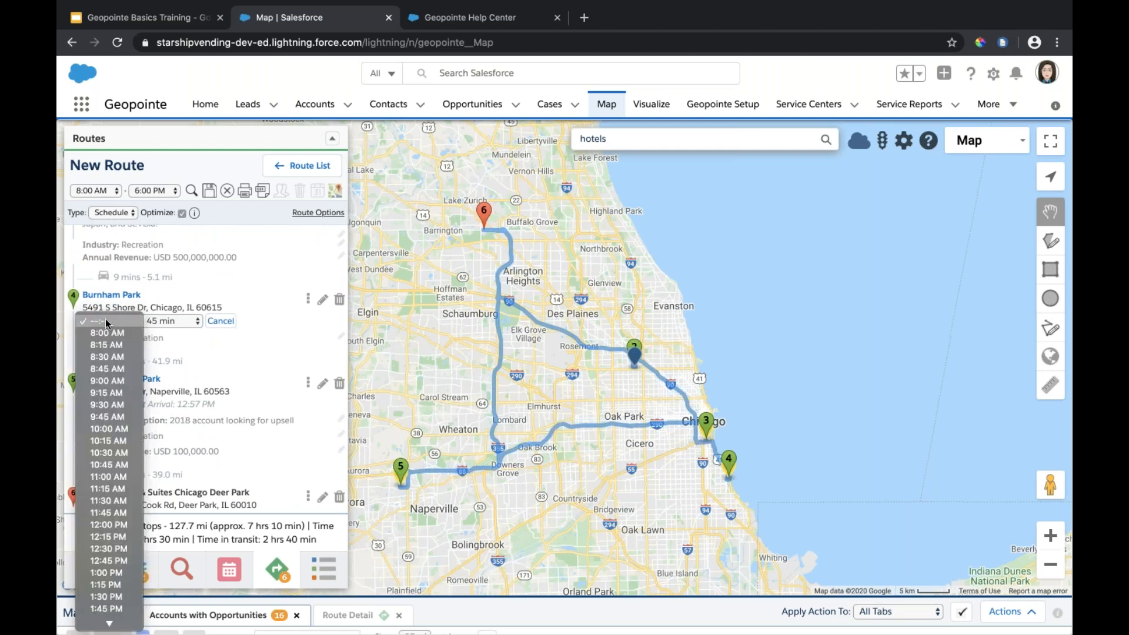
click(115, 381)
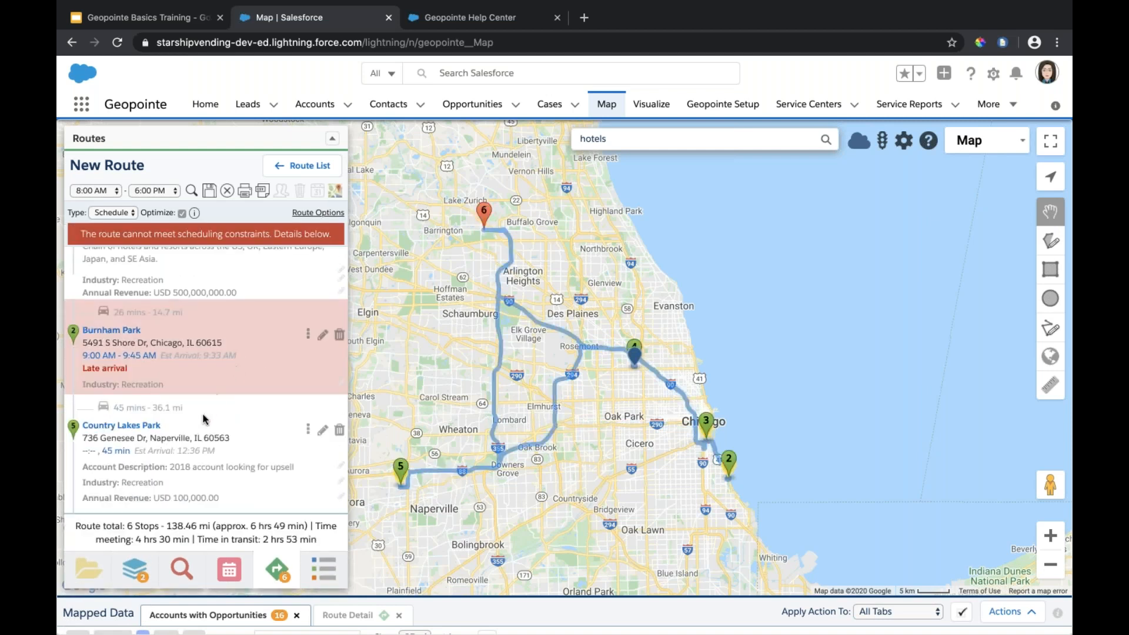
- Examine the scheduled route's stop order, estimated arrivals and constraint details, and look at the choices for the route's start time
scroll(204, 419, up, 2)
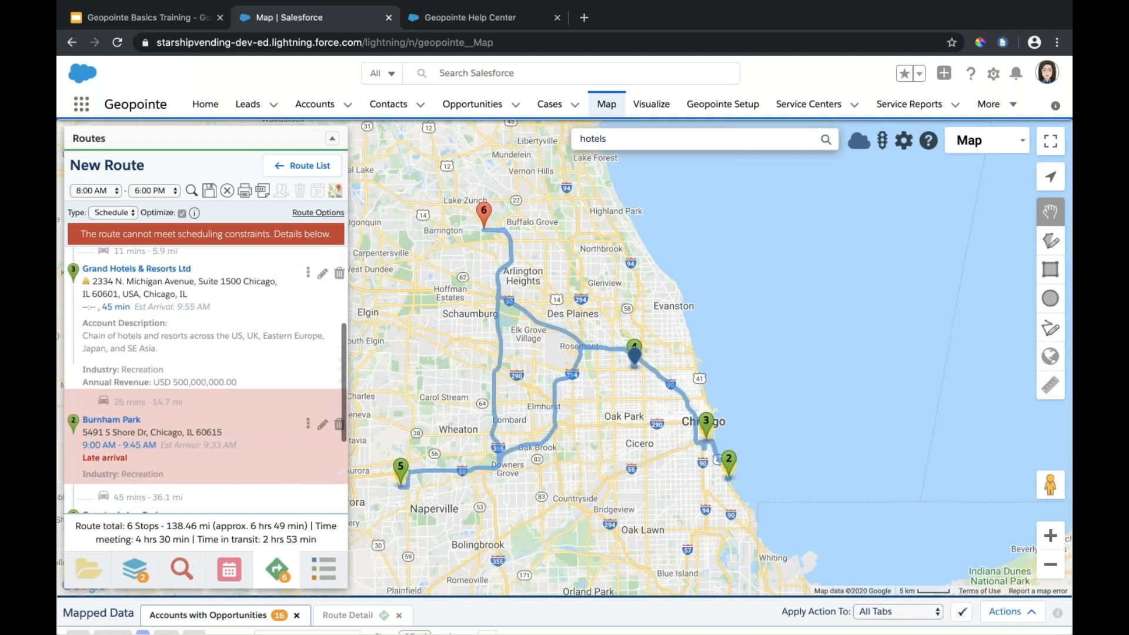
scroll(204, 382, up, 3)
scroll(204, 382, up, 2)
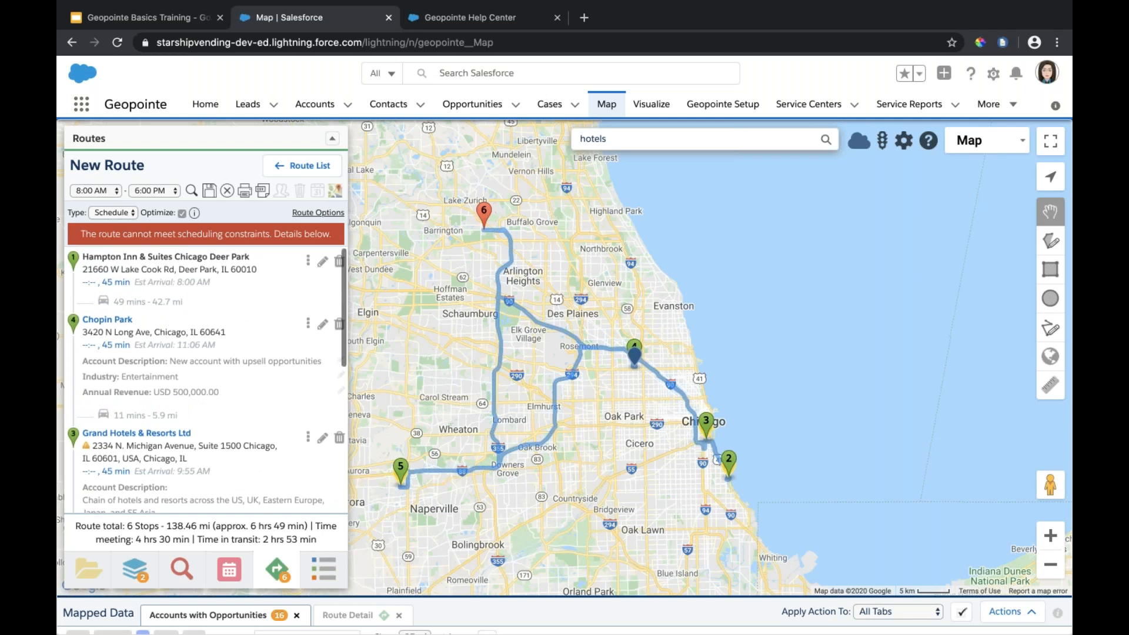
scroll(232, 356, down, 2)
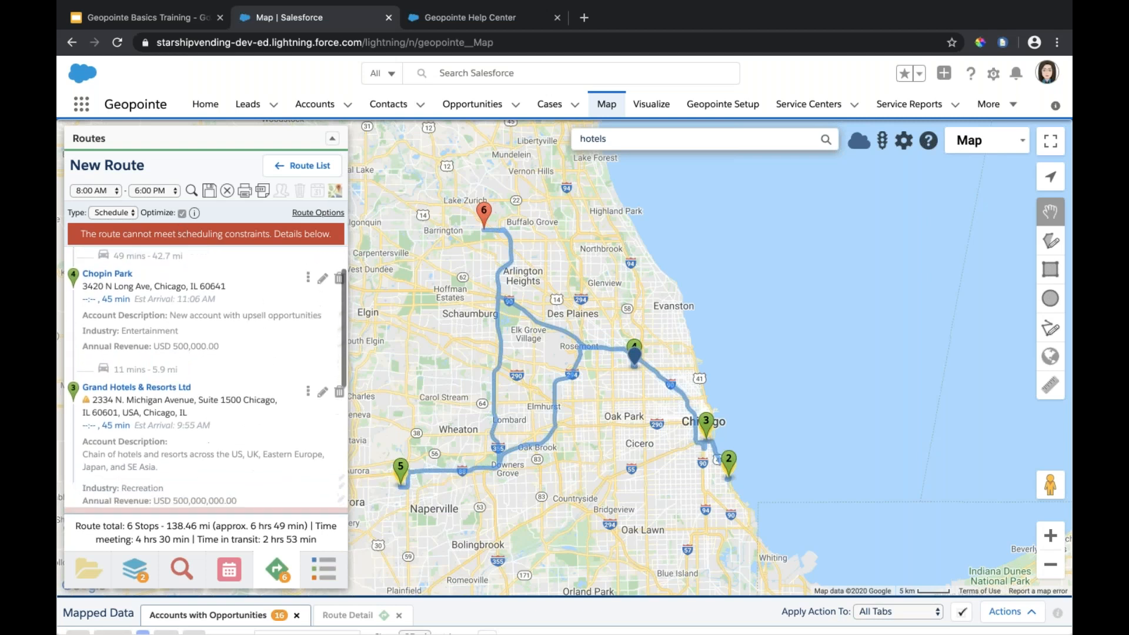
scroll(206, 376, down, 4)
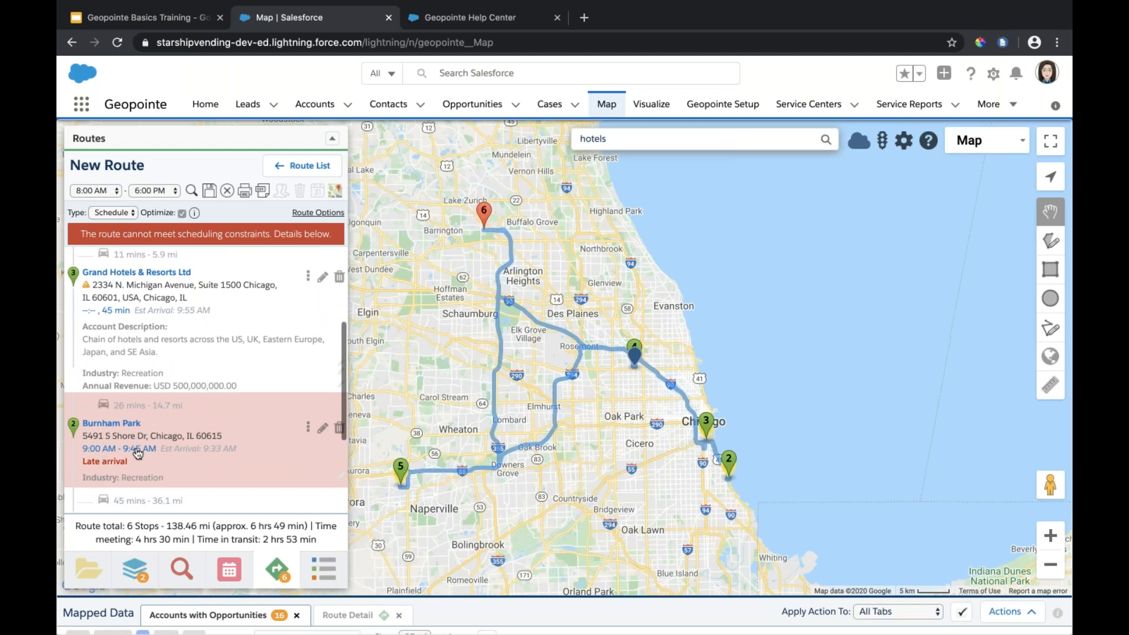
scroll(203, 422, up, 3)
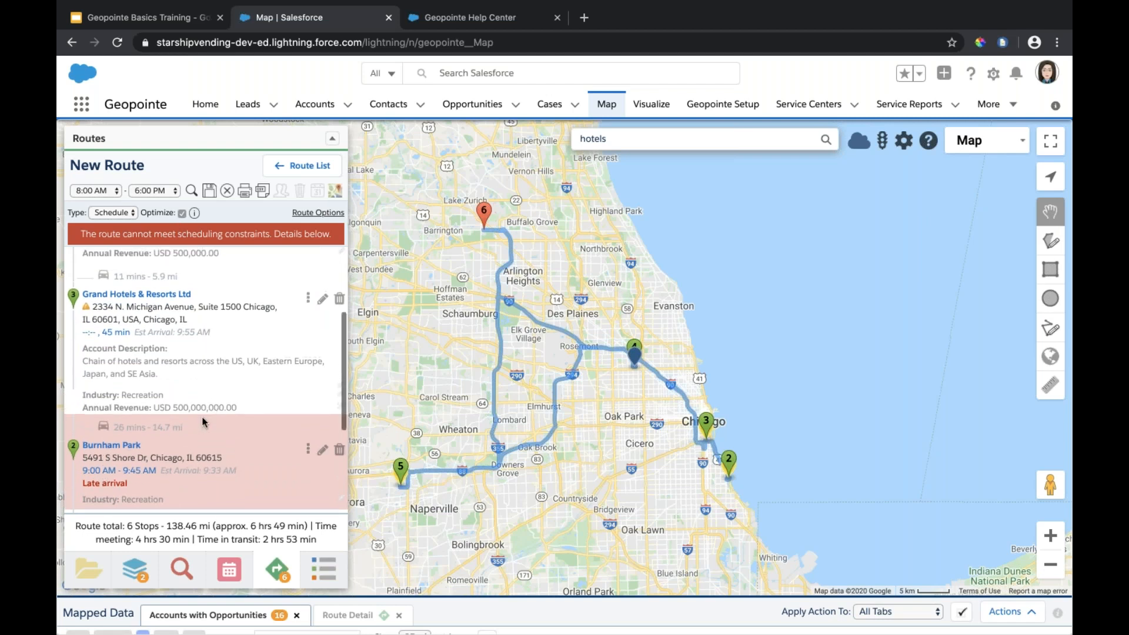
scroll(203, 422, down, 3)
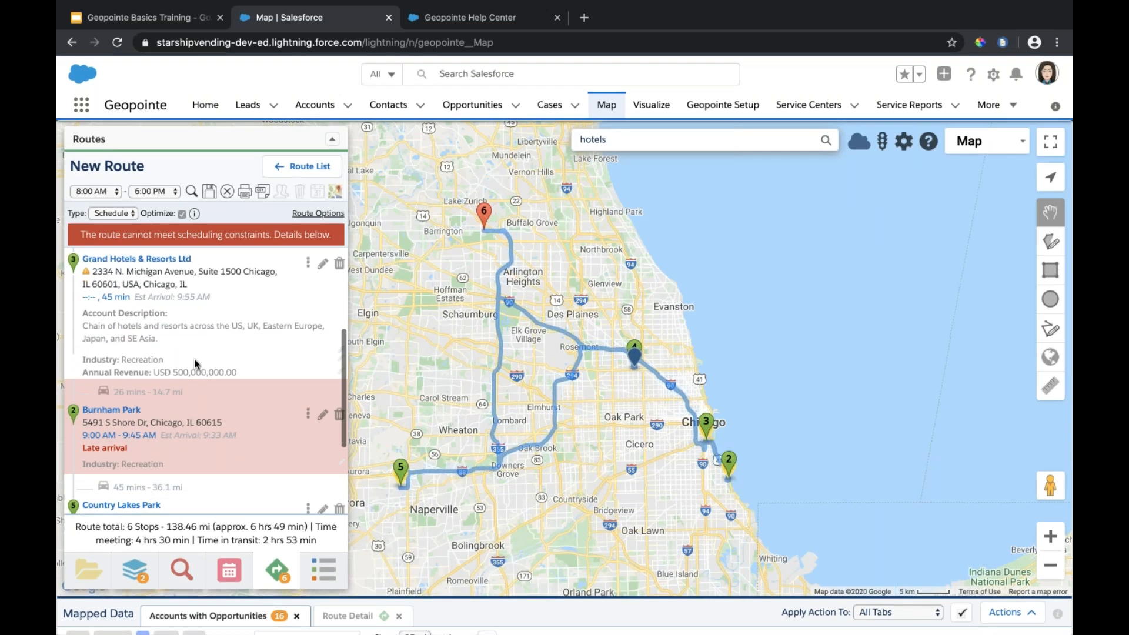
scroll(225, 351, down, 1)
scroll(74, 388, up, 5)
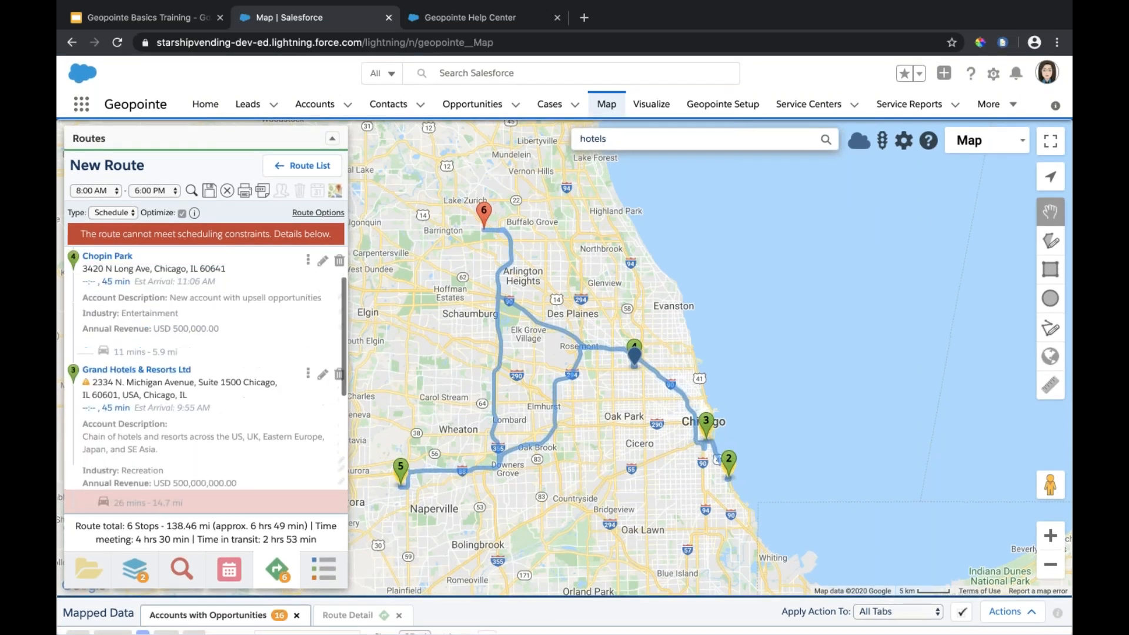
drag(74, 392, 75, 491)
scroll(131, 370, up, 4)
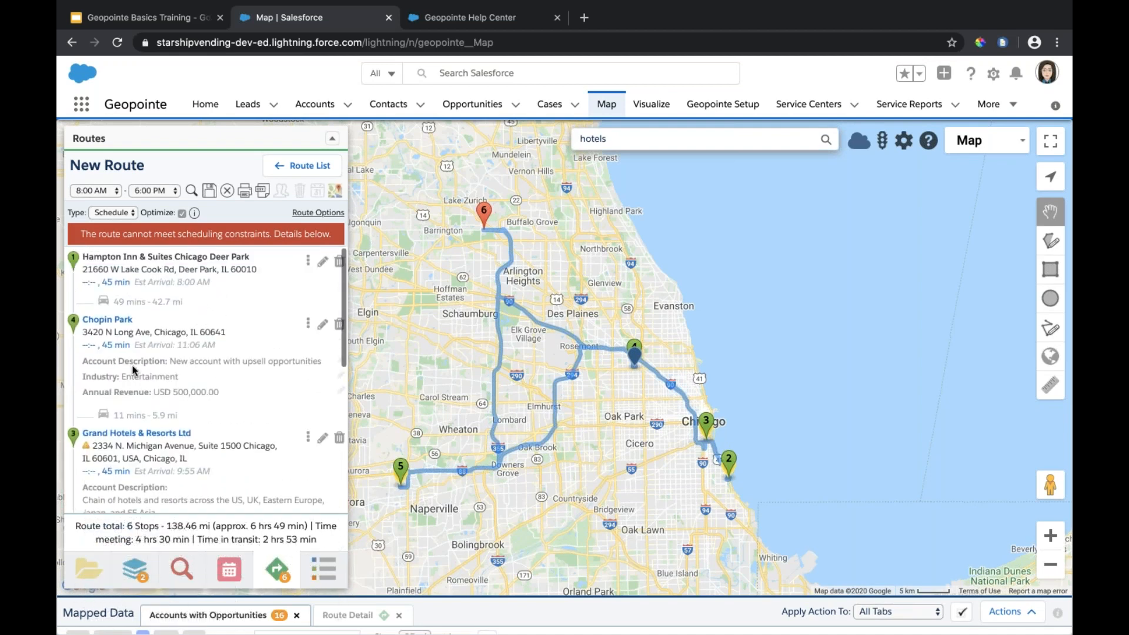
scroll(135, 370, down, 1)
scroll(134, 371, down, 3)
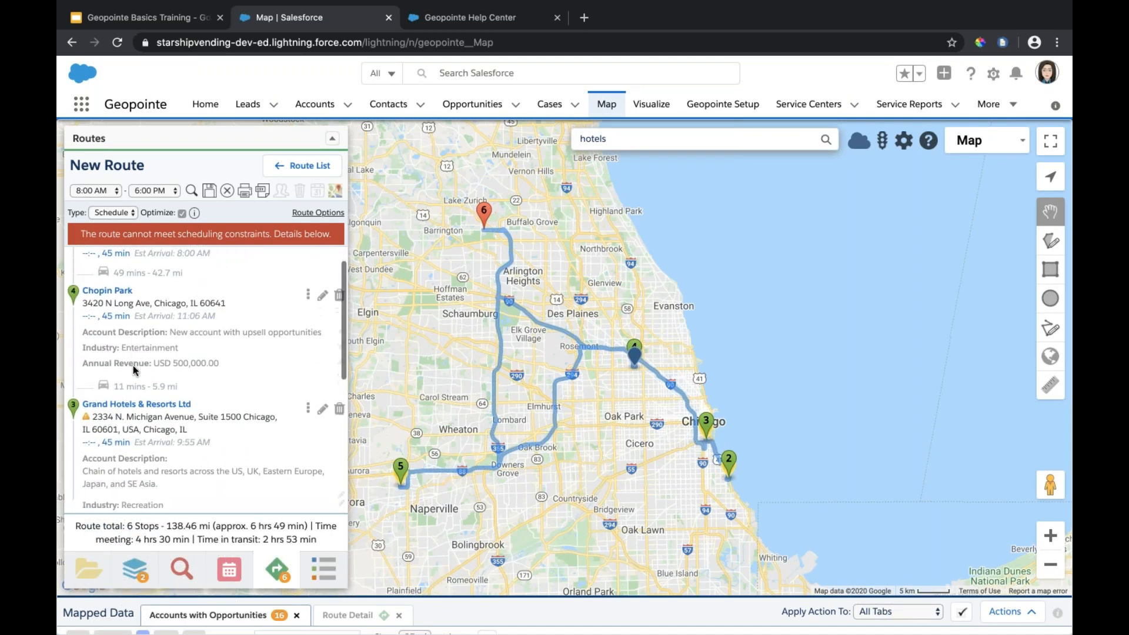
scroll(136, 278, up, 5)
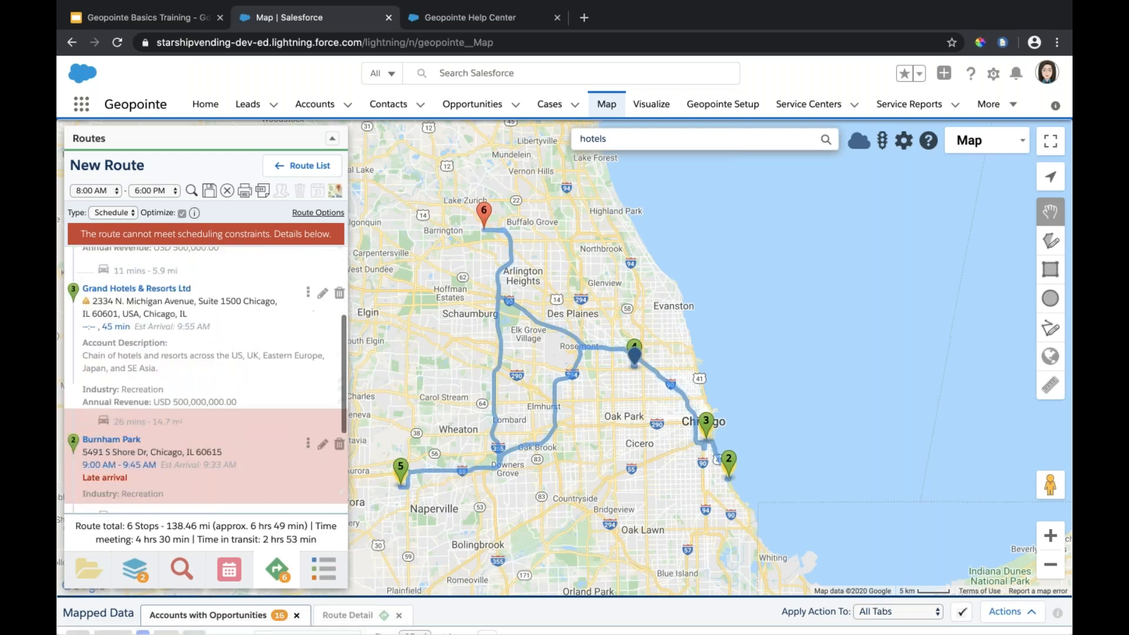
click(100, 193)
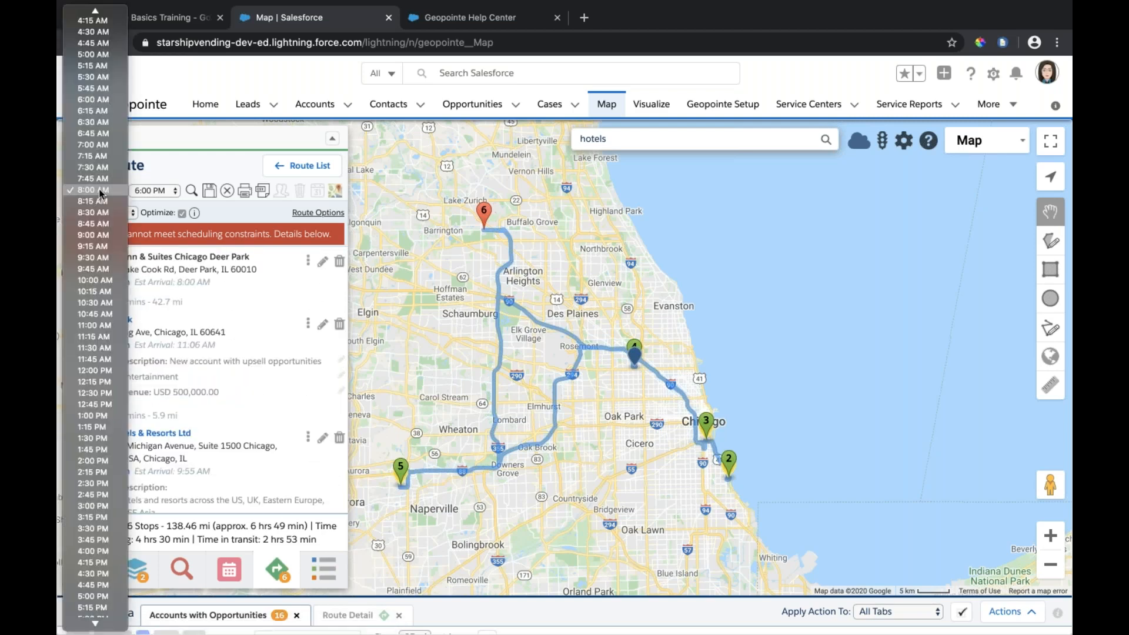
click(98, 199)
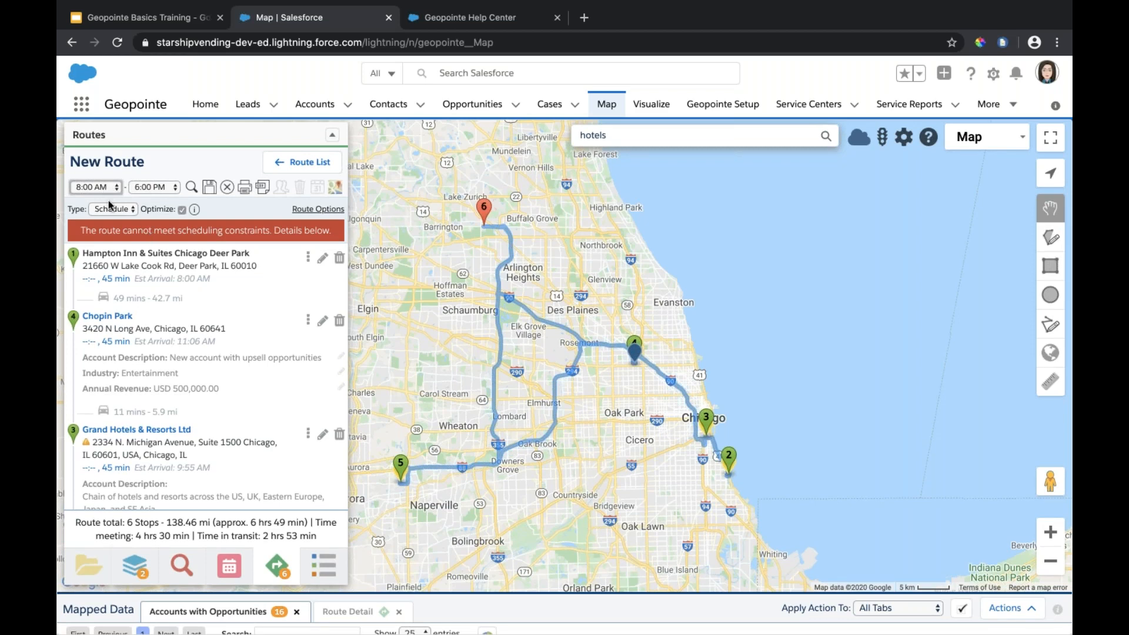
- Reorder the stops after the first hotel as Burnham Park, Grand Hotels & Resorts Ltd, Chopin Park
scroll(86, 458, down, 3)
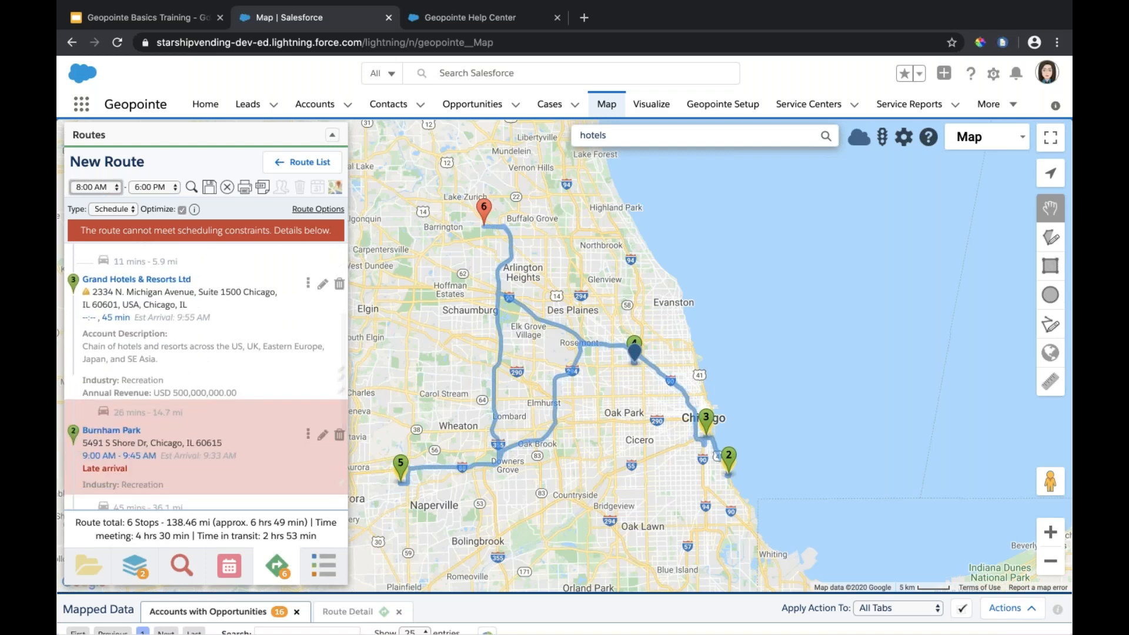
drag(91, 461, 97, 285)
scroll(123, 390, up, 3)
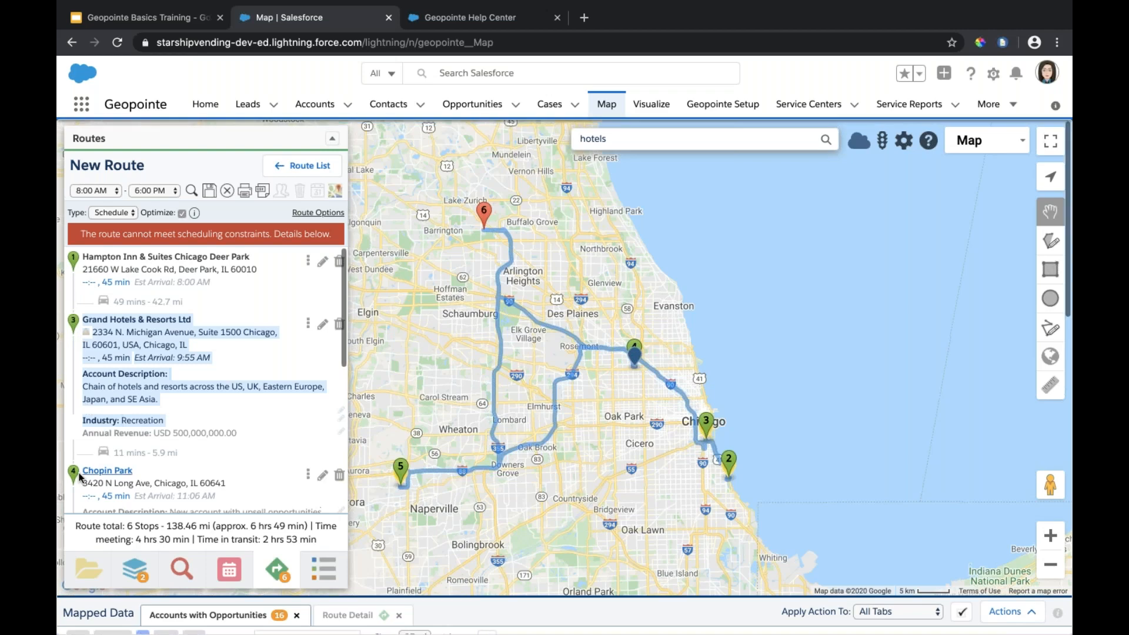
scroll(79, 473, down, 3)
drag(72, 449, 75, 242)
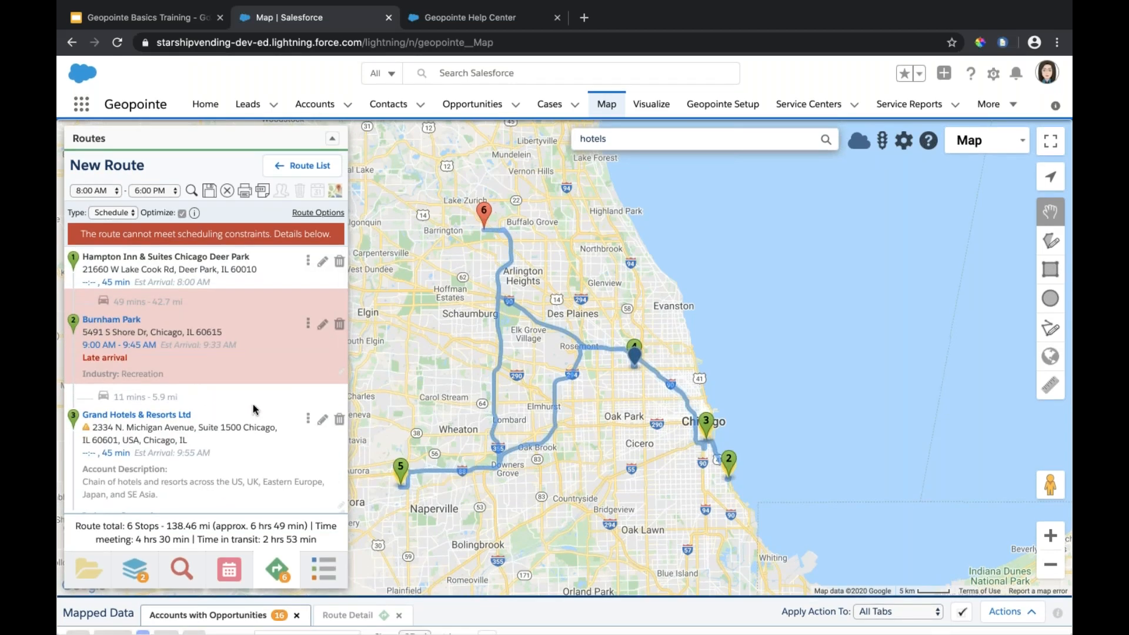
scroll(231, 368, down, 1)
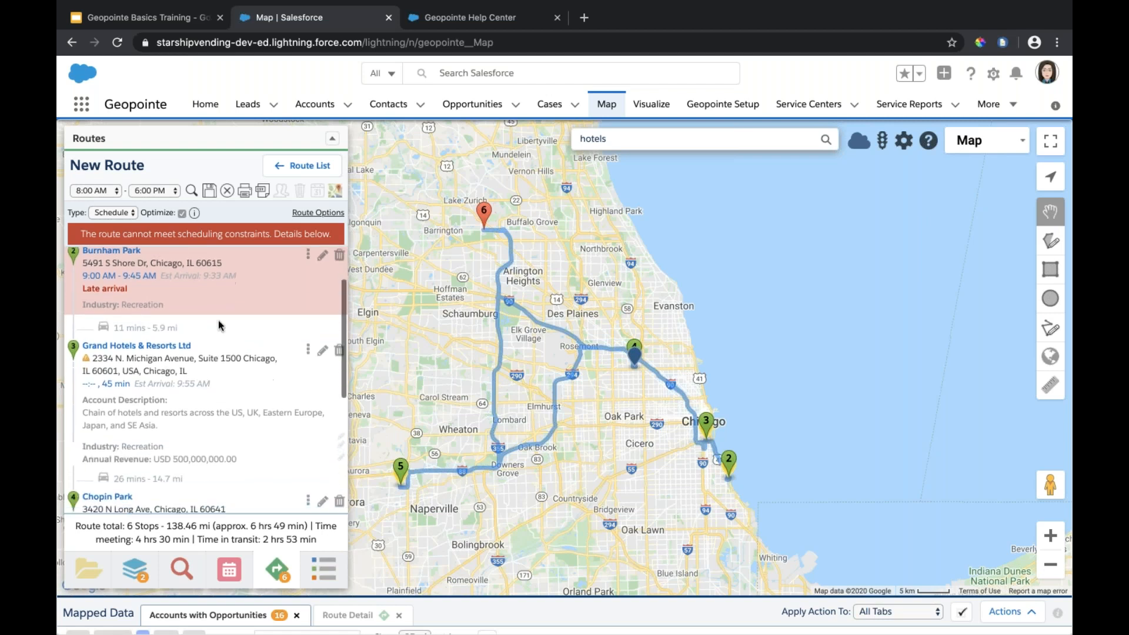
- Switch the route type back to Distance and check the resulting list of stops
click(119, 212)
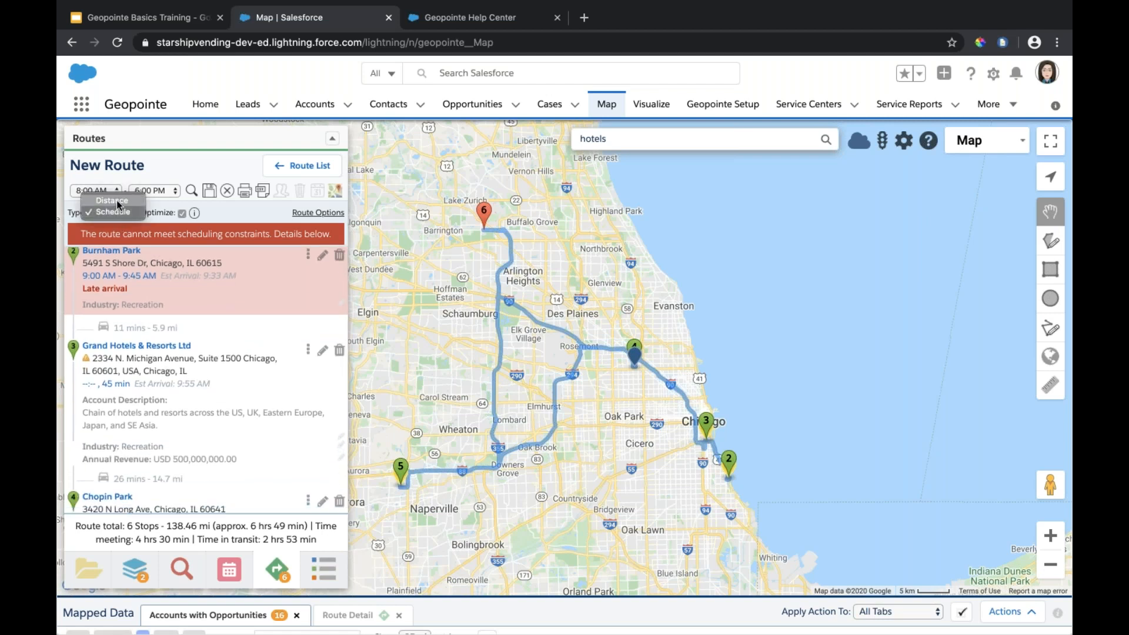
click(119, 203)
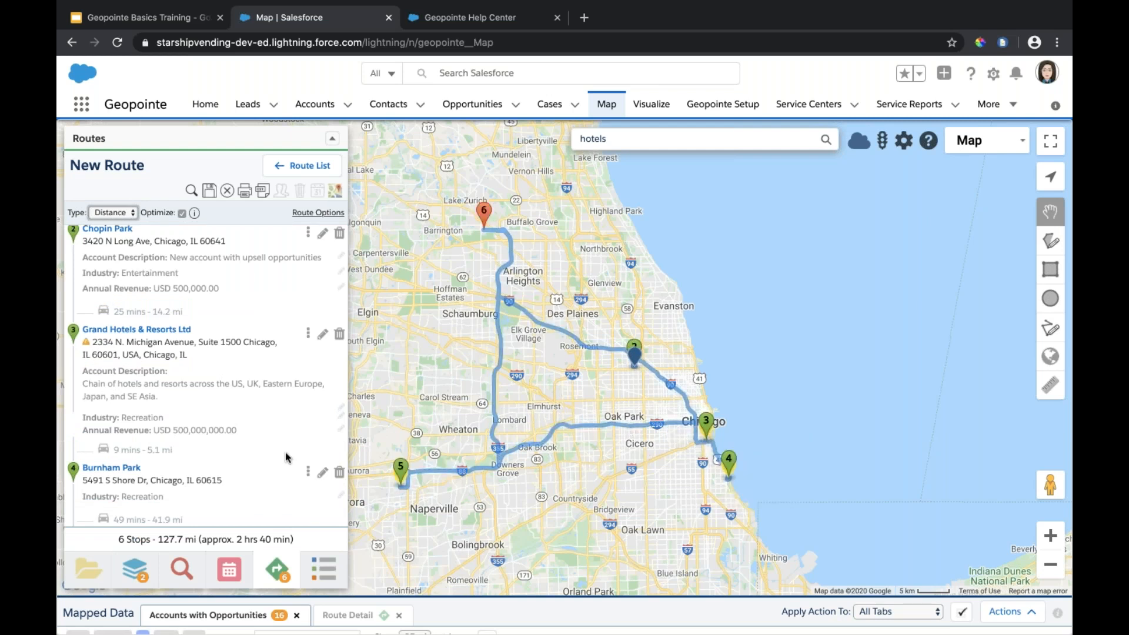
scroll(245, 457, down, 1)
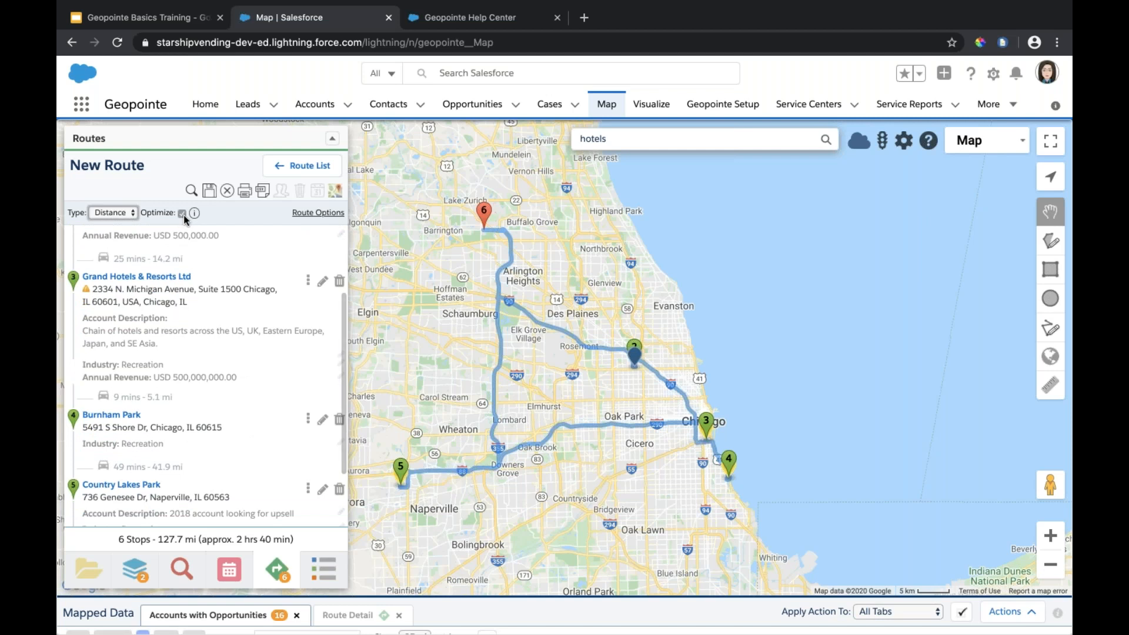
- Save the distance-based route as Chicago Route, dated May 28, 2020
scroll(177, 331, up, 2)
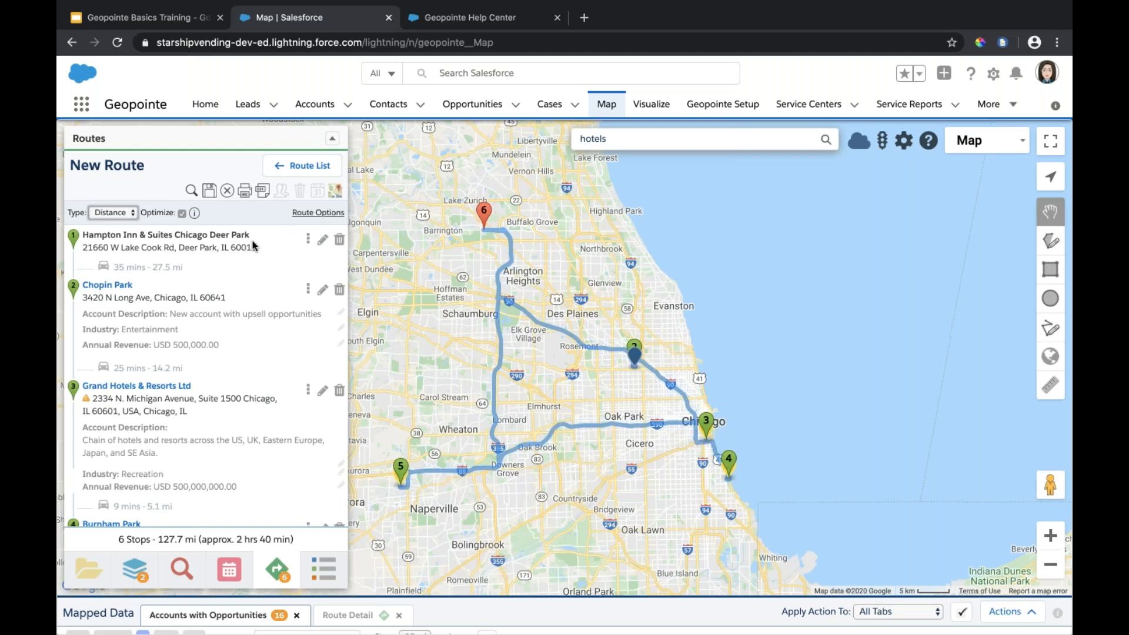
scroll(228, 383, down, 1)
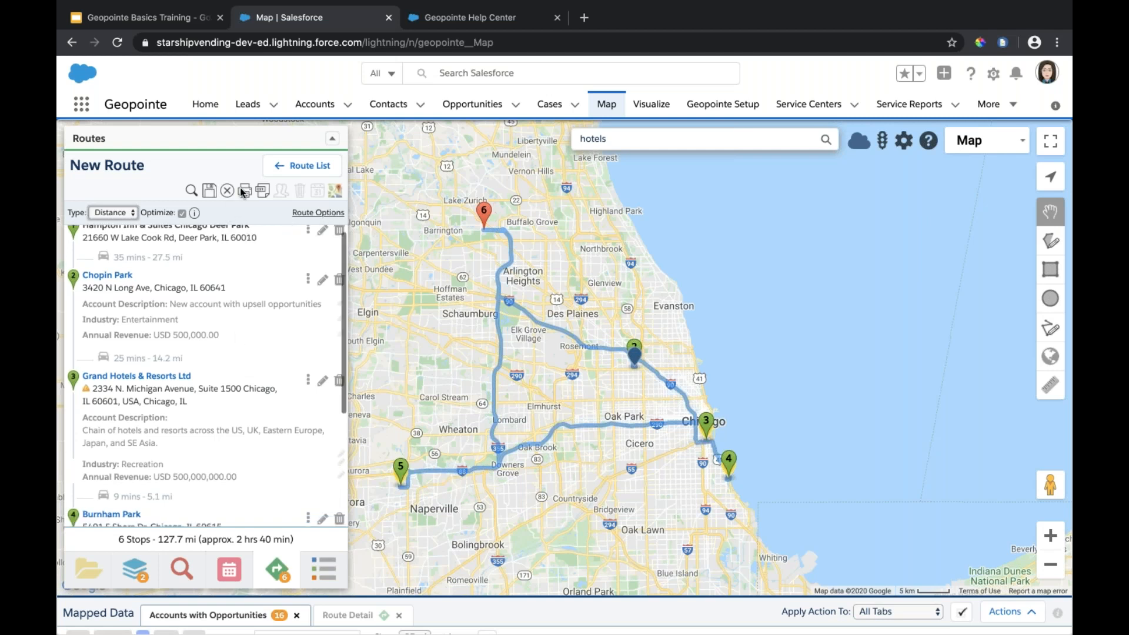
click(209, 191)
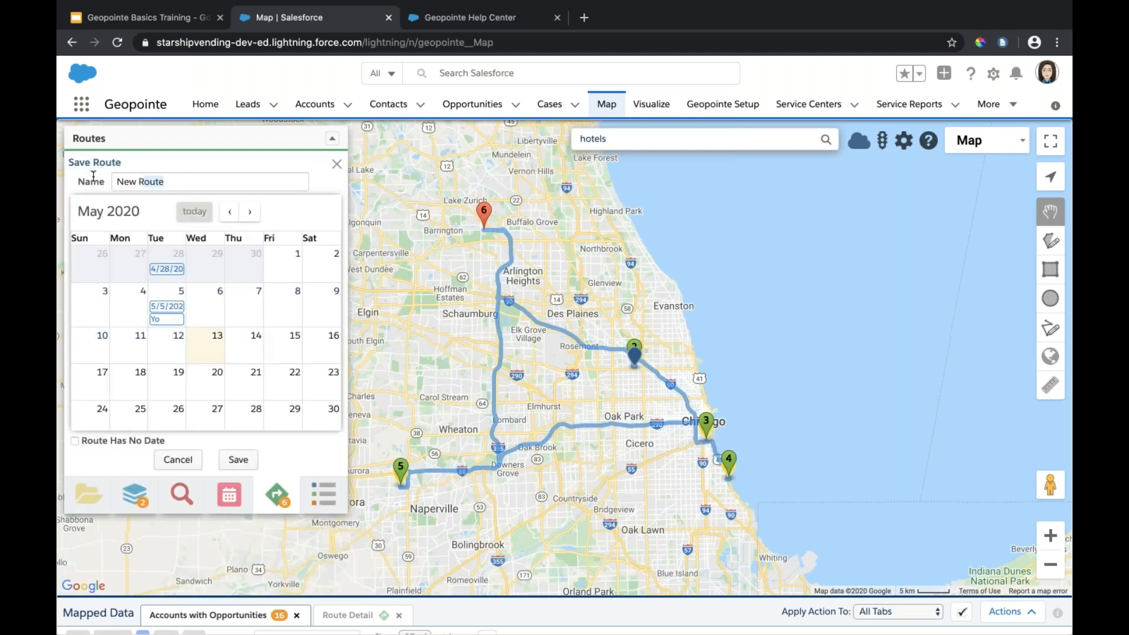
text(Chicago Route)
click(246, 408)
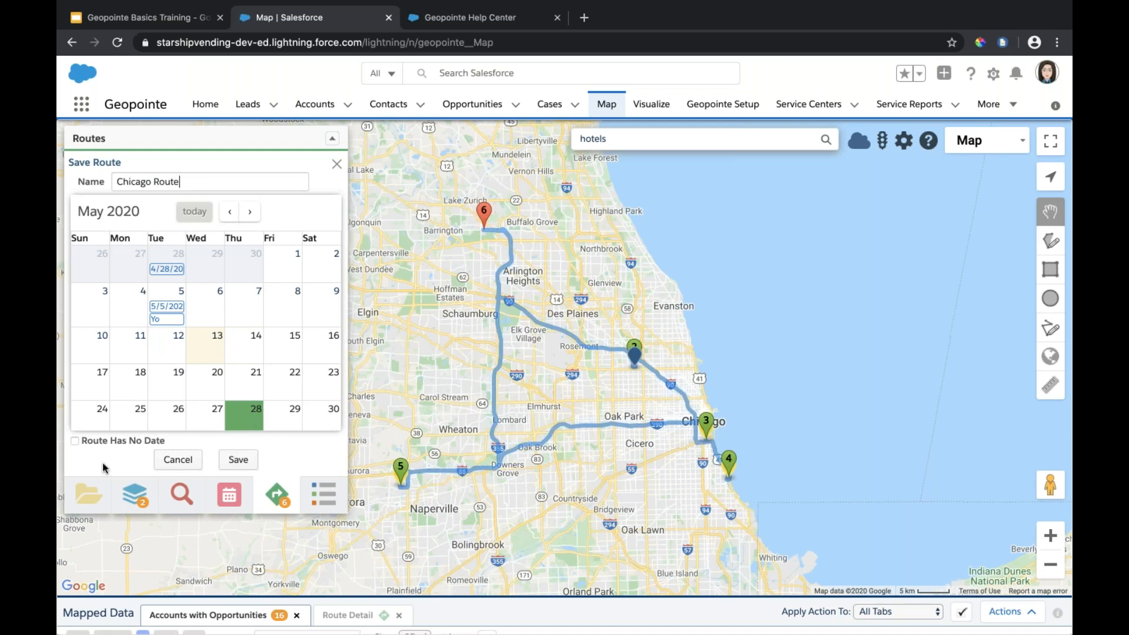
click(238, 460)
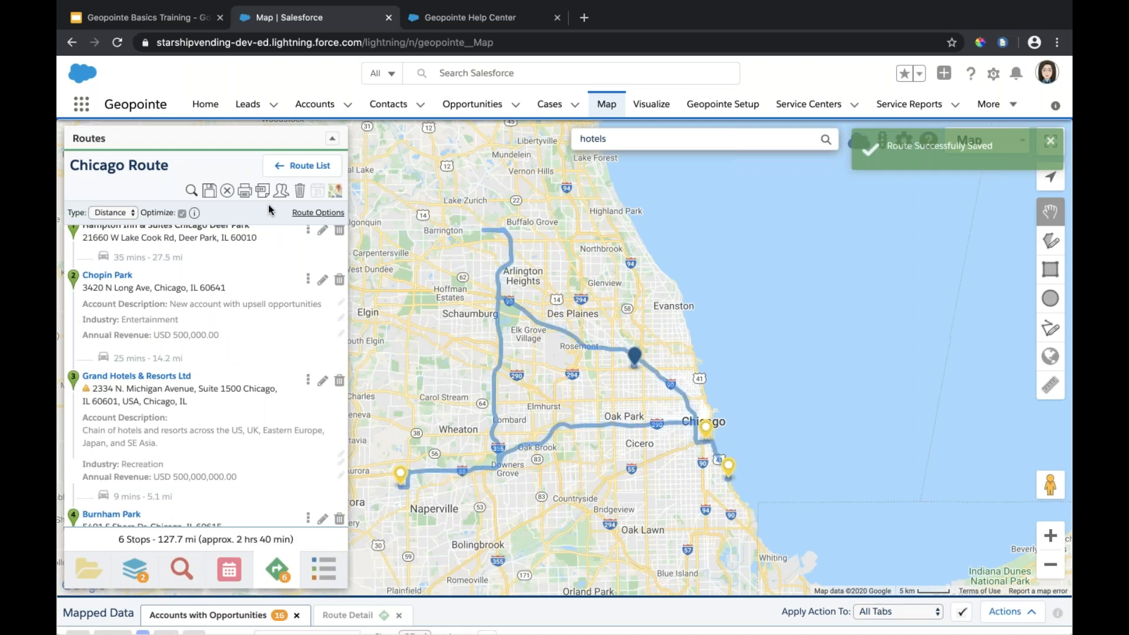
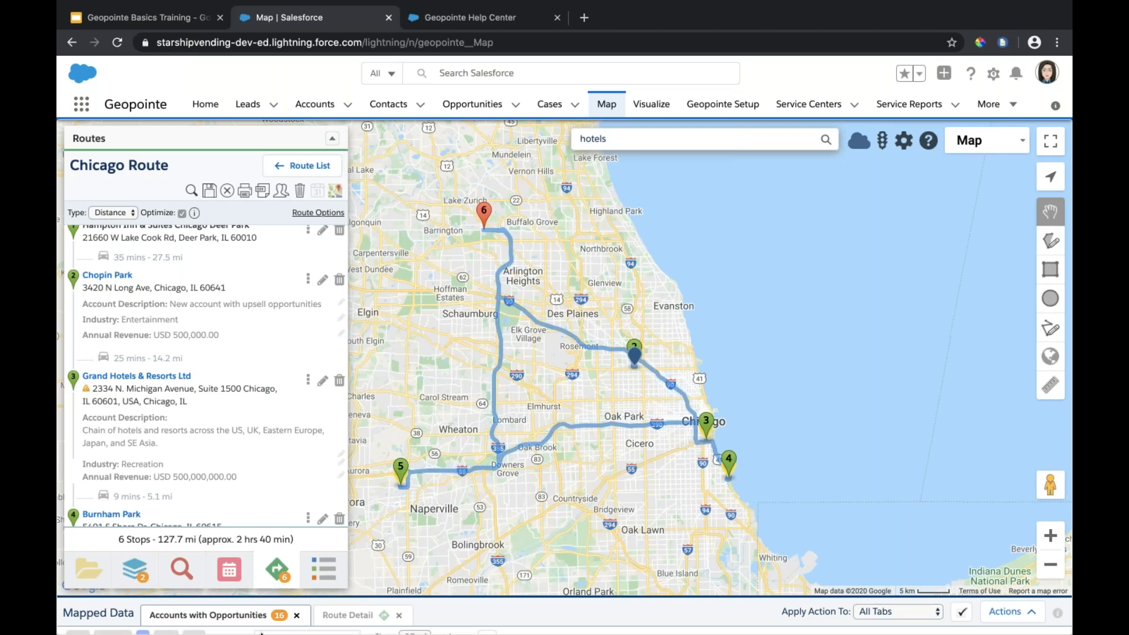
- Leave the route's stop details and view the list of upcoming saved routes
scroll(232, 446, down, 5)
scroll(277, 398, up, 4)
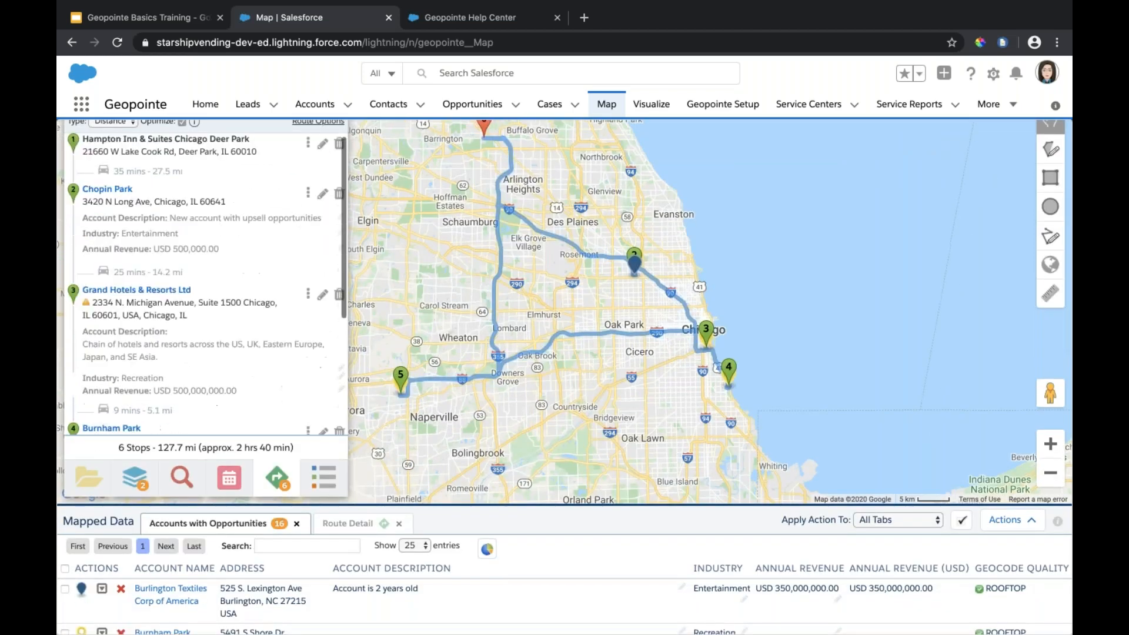
scroll(314, 164, up, 3)
click(307, 164)
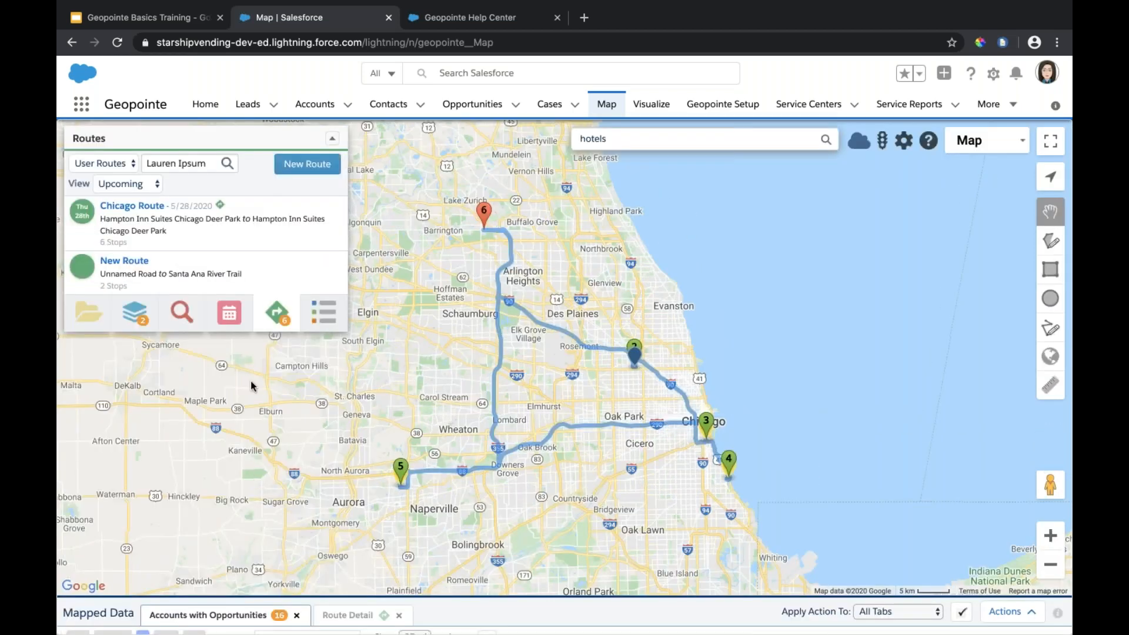
- Clear Chicago Route and the Accounts with Opportunities layer from the map
click(231, 321)
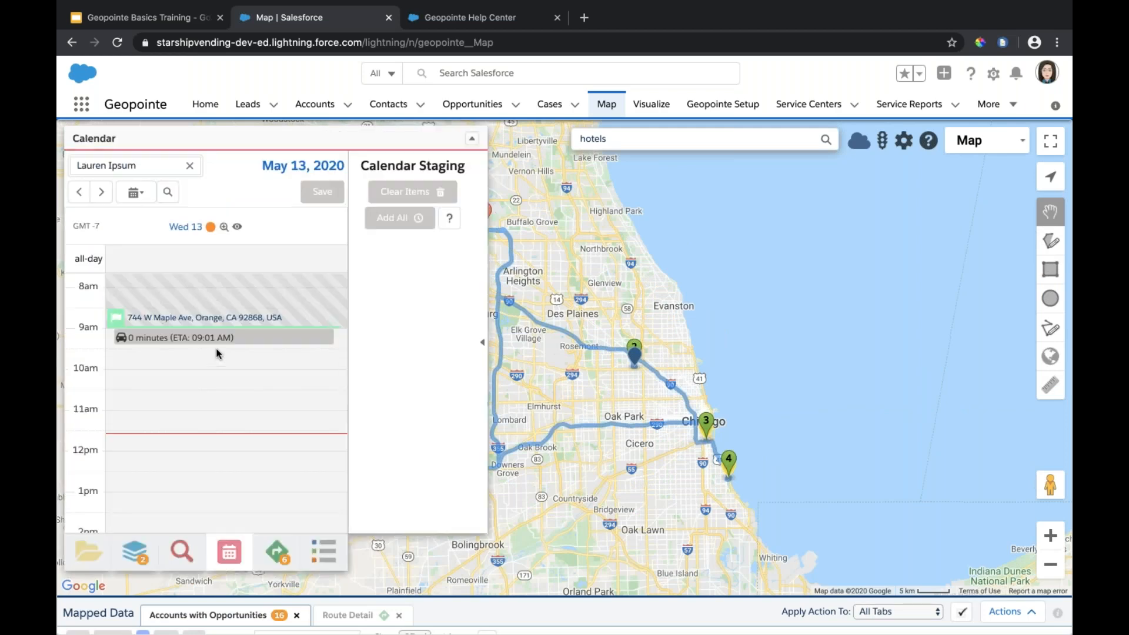
click(140, 544)
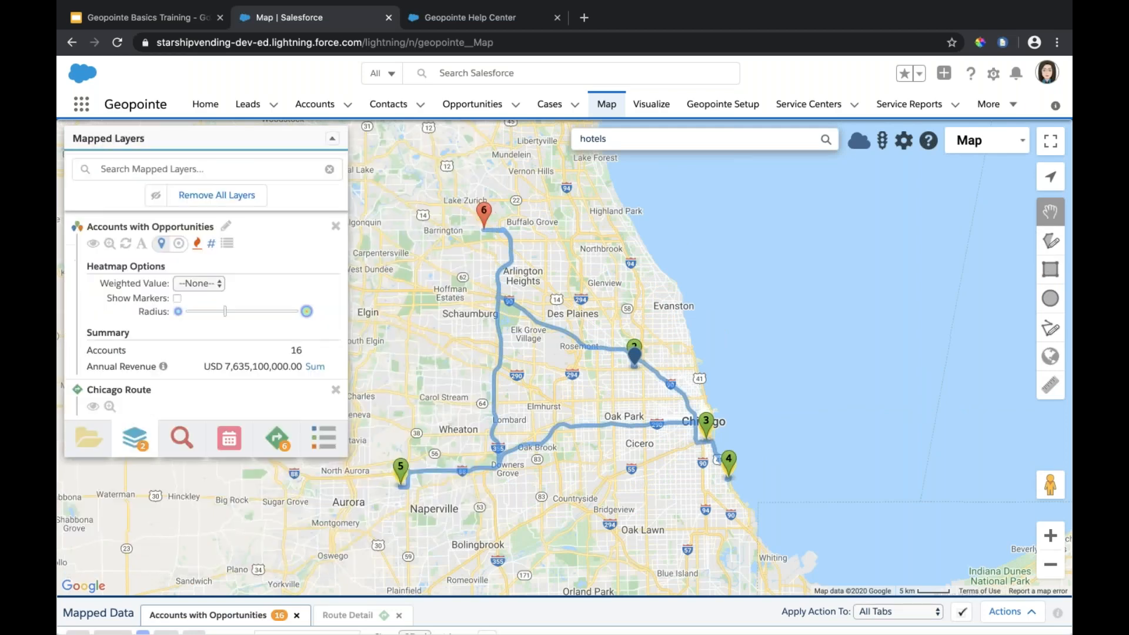
click(335, 390)
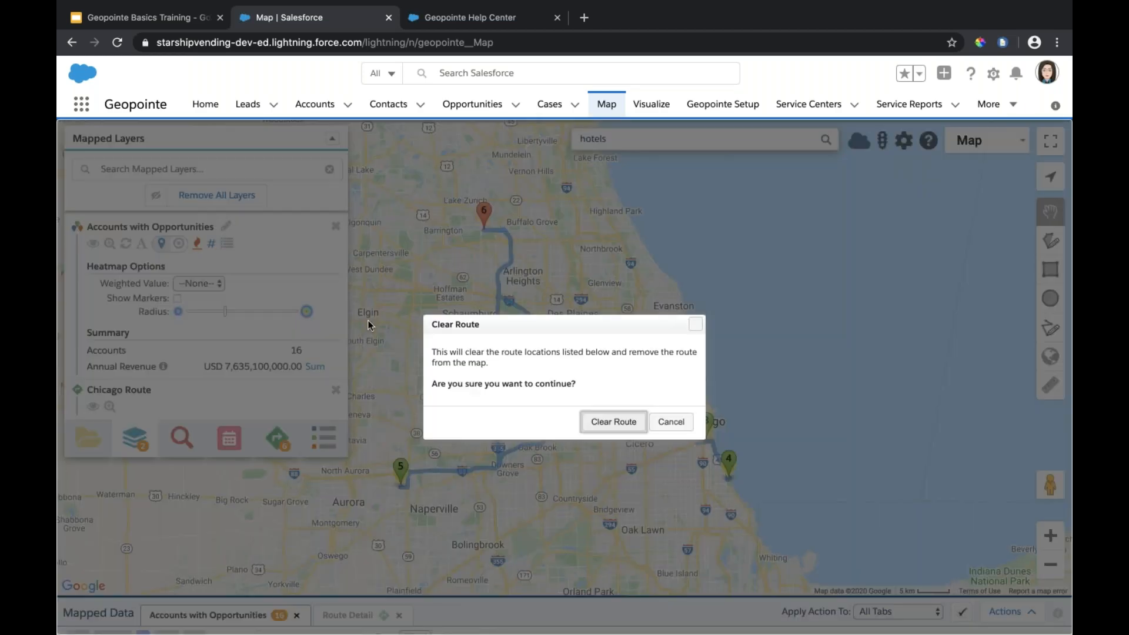
click(610, 422)
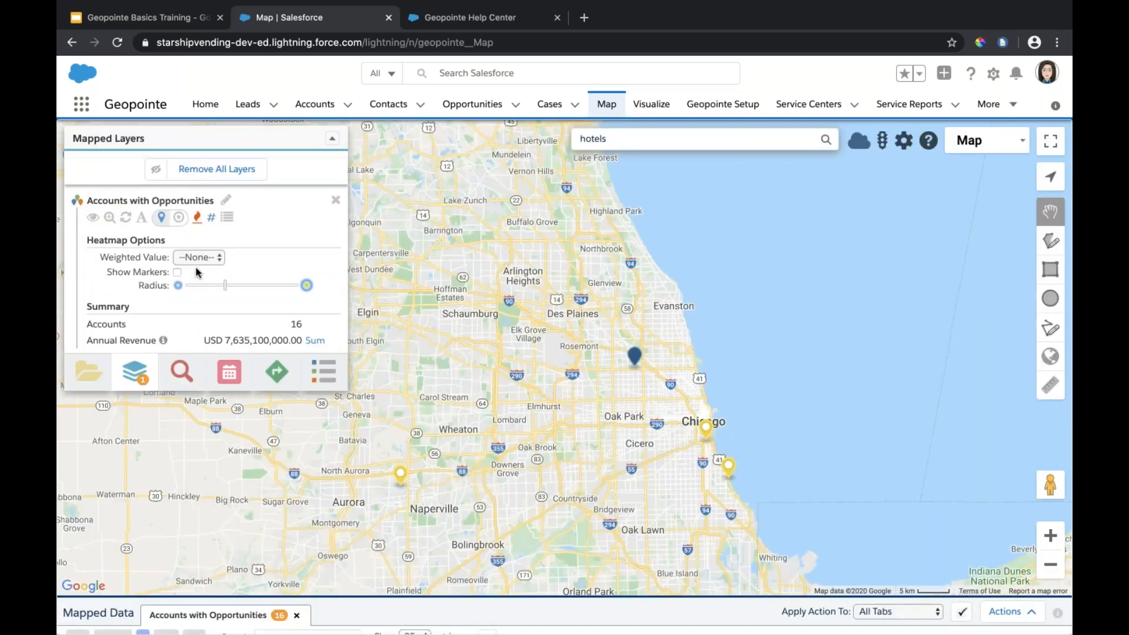
click(336, 200)
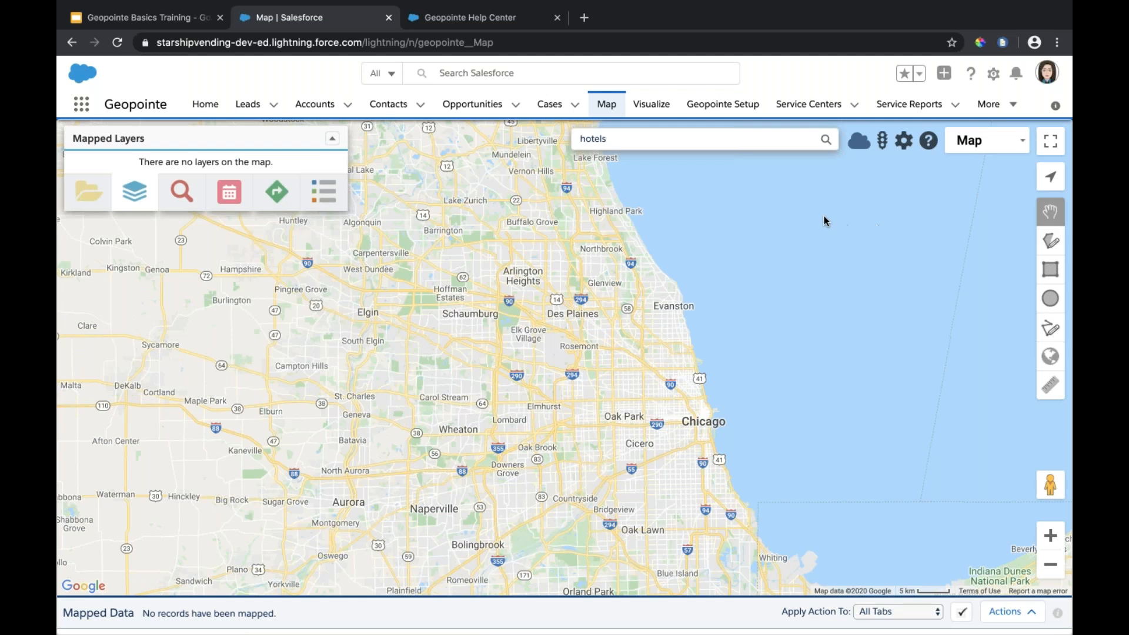
- Open the calendar for May 13, 2020 and examine the day's working hours from start location to end location
click(229, 193)
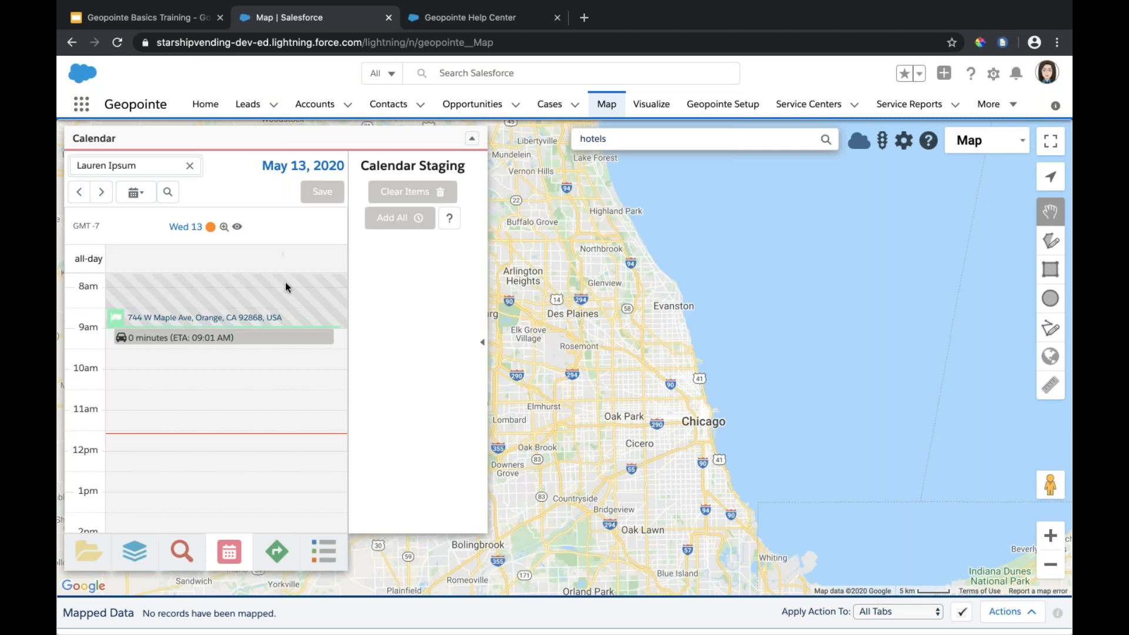
scroll(180, 389, down, 3)
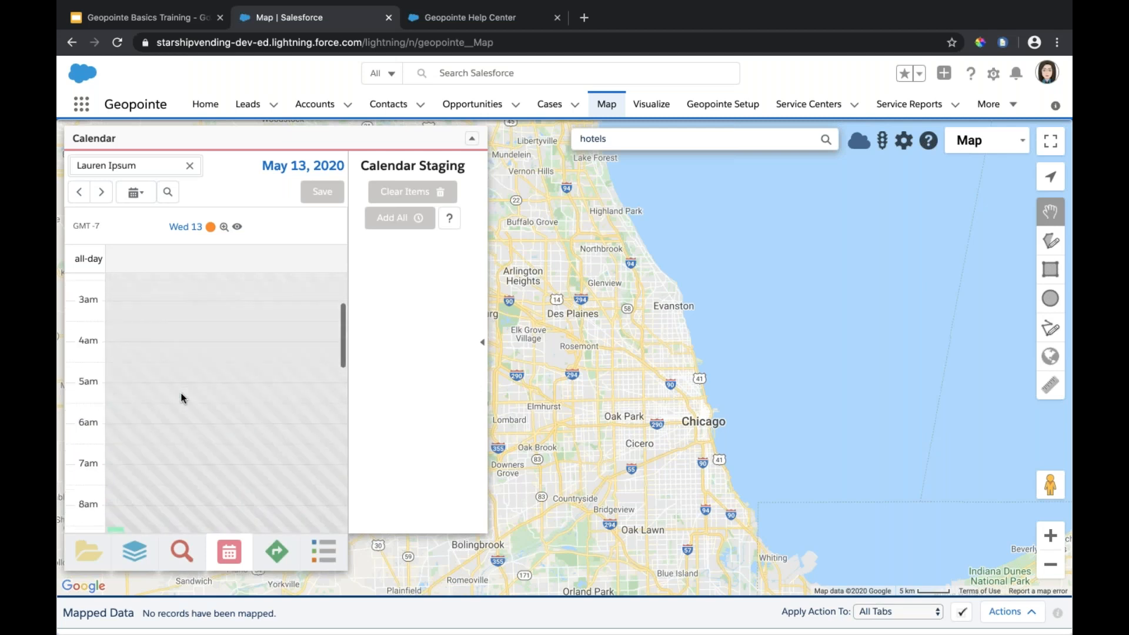
scroll(181, 395, up, 3)
scroll(179, 395, down, 5)
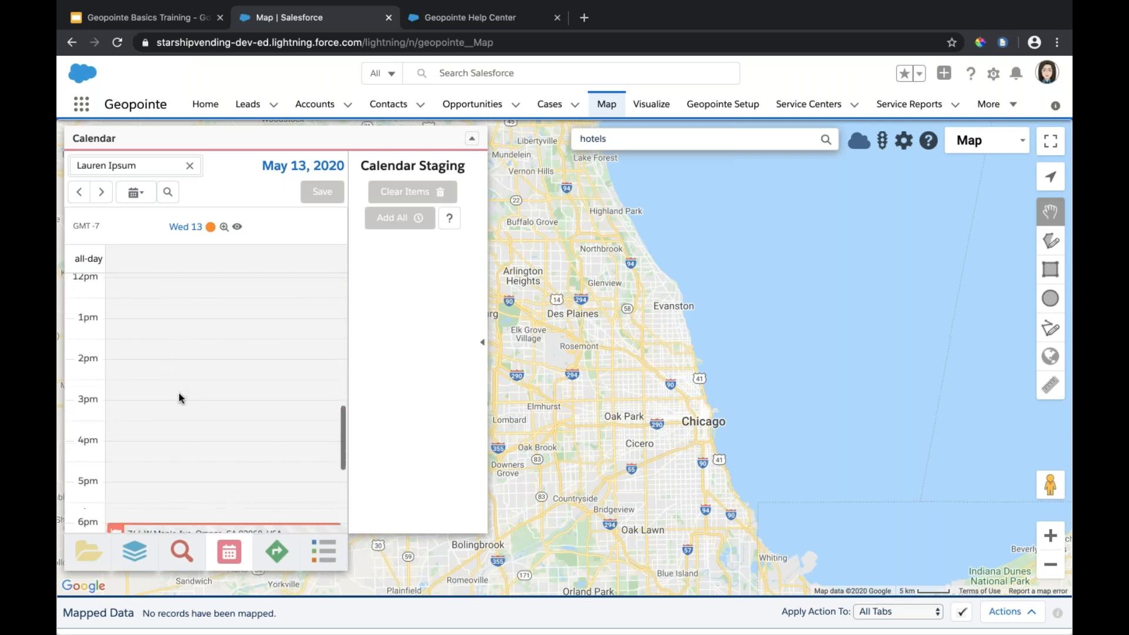
scroll(180, 397, down, 2)
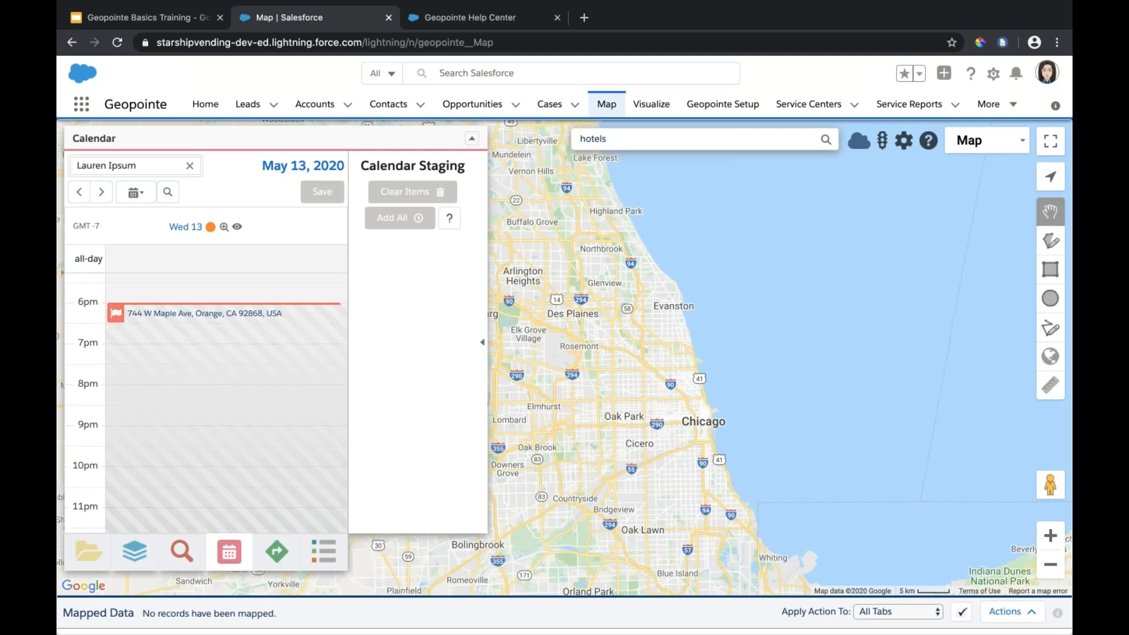
- Delete the second Accounts with Opportunities data set from the Sales Data folder and plot the remaining one on the map
click(90, 553)
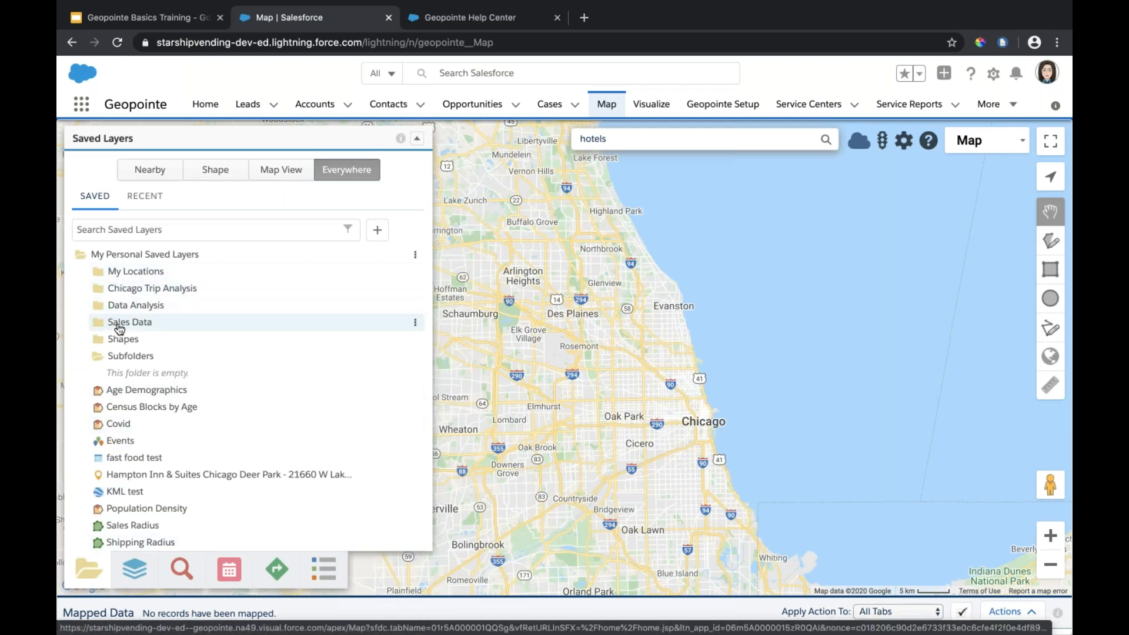
click(119, 328)
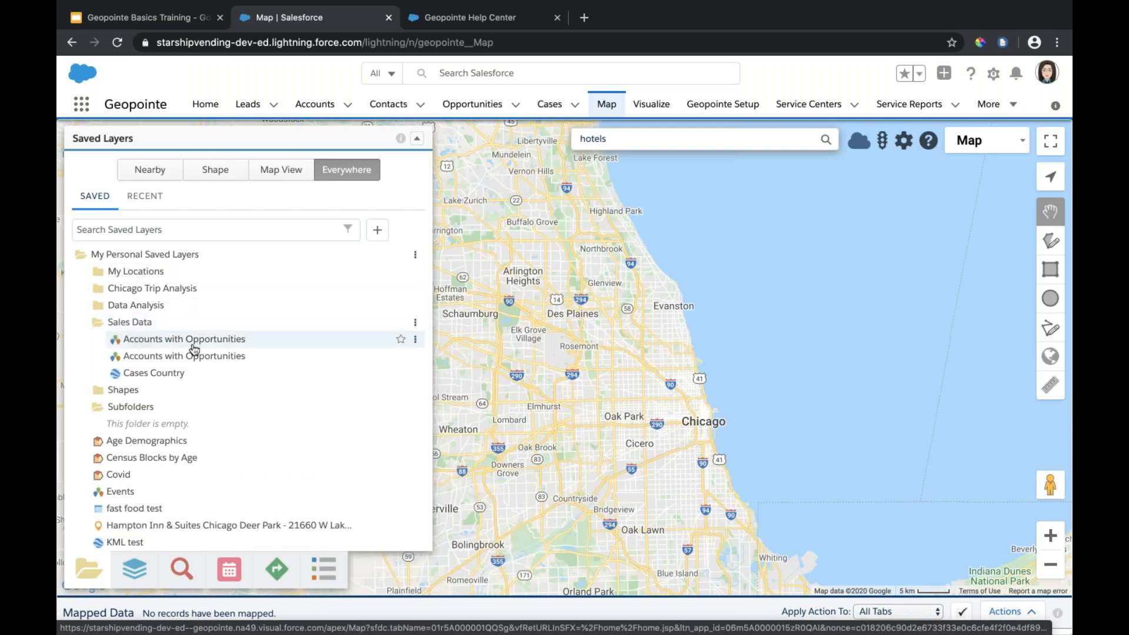
click(416, 357)
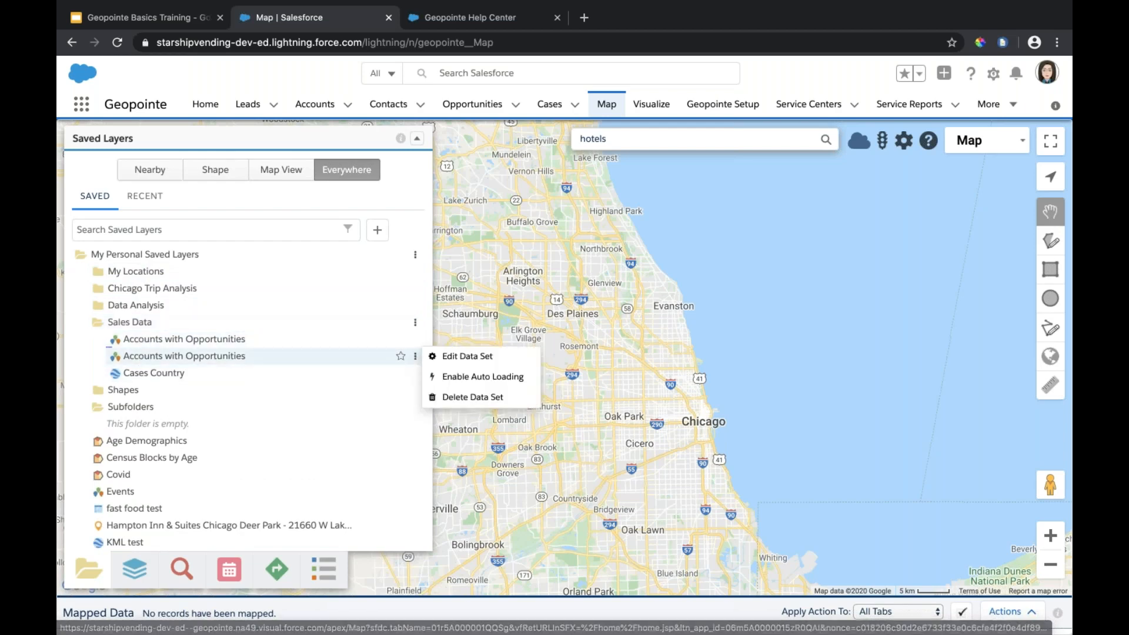
click(453, 396)
click(713, 357)
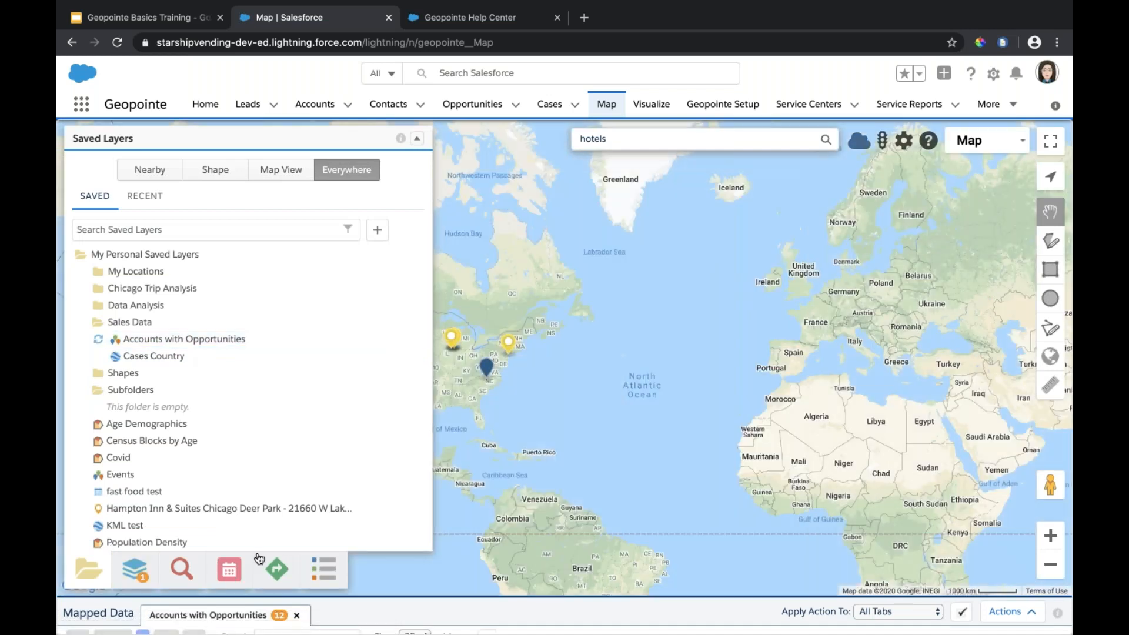
- Add the Dickenson plc account in Kansas from the map to the calendar staging area
click(232, 567)
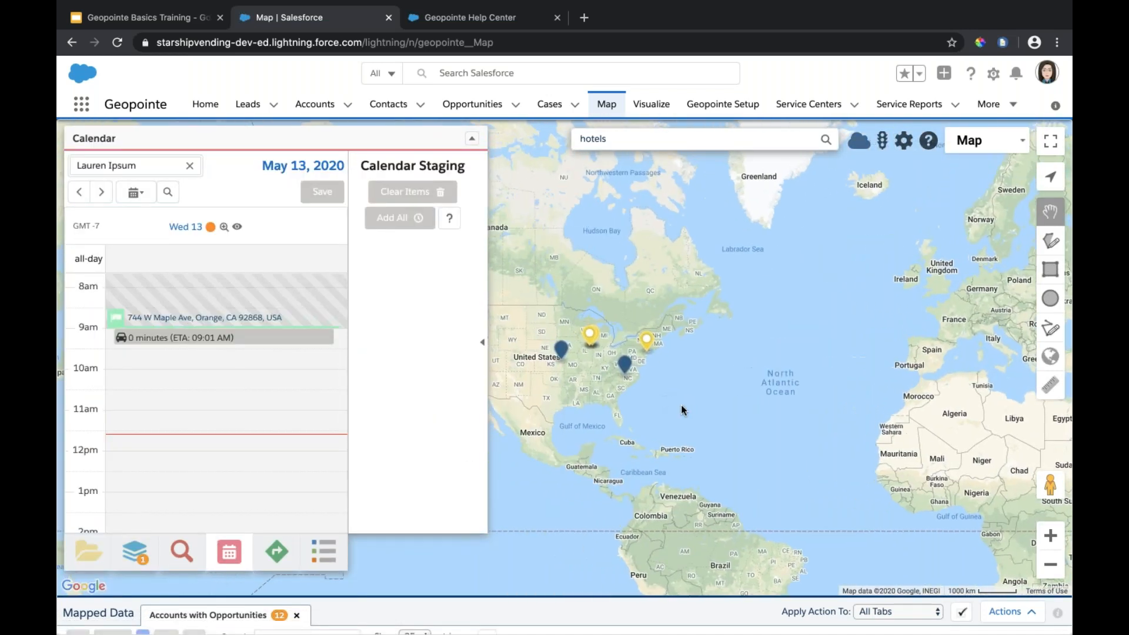
click(563, 352)
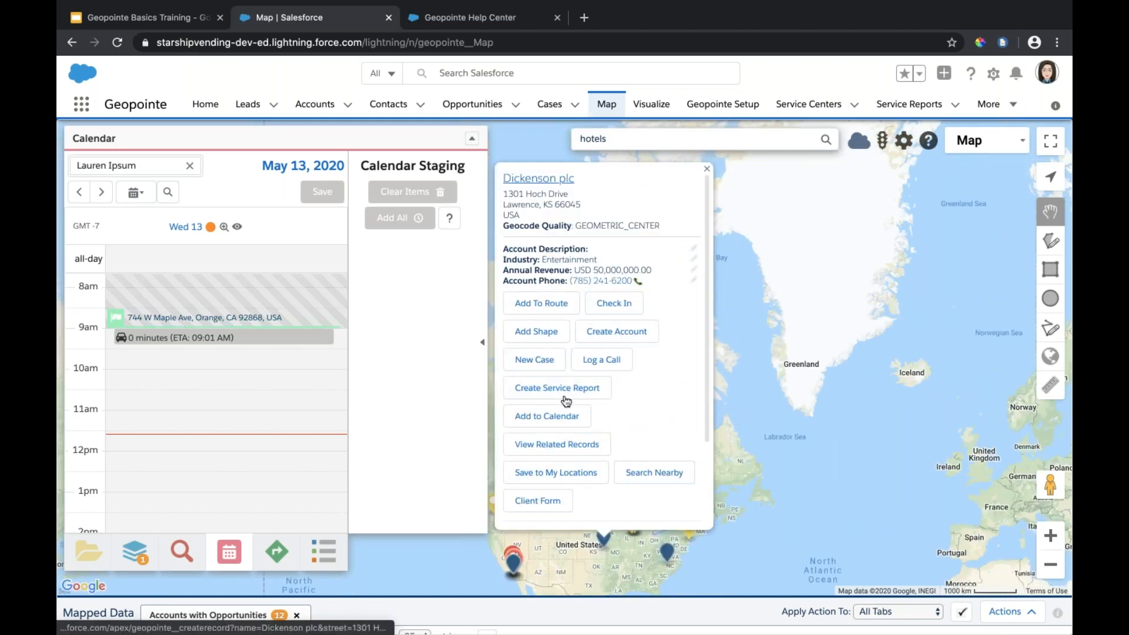
click(559, 424)
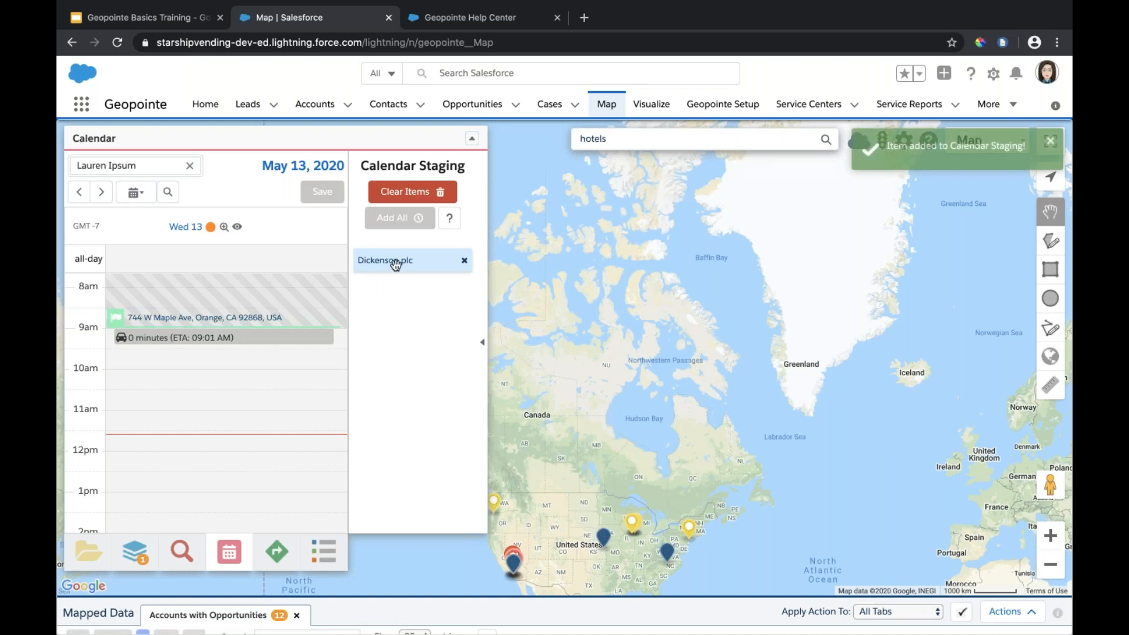
- Schedule the staged Dickenson plc item on May 13, 2020 from 12:30 PM to 1:30 PM with the subject Meeting
drag(395, 268, 145, 481)
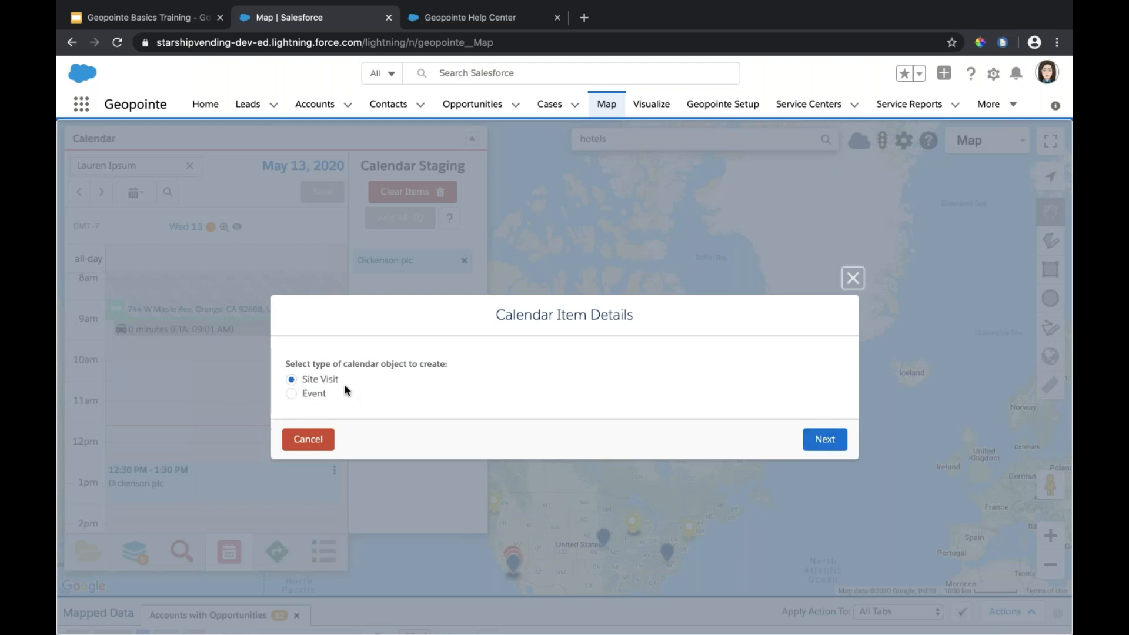
click(815, 442)
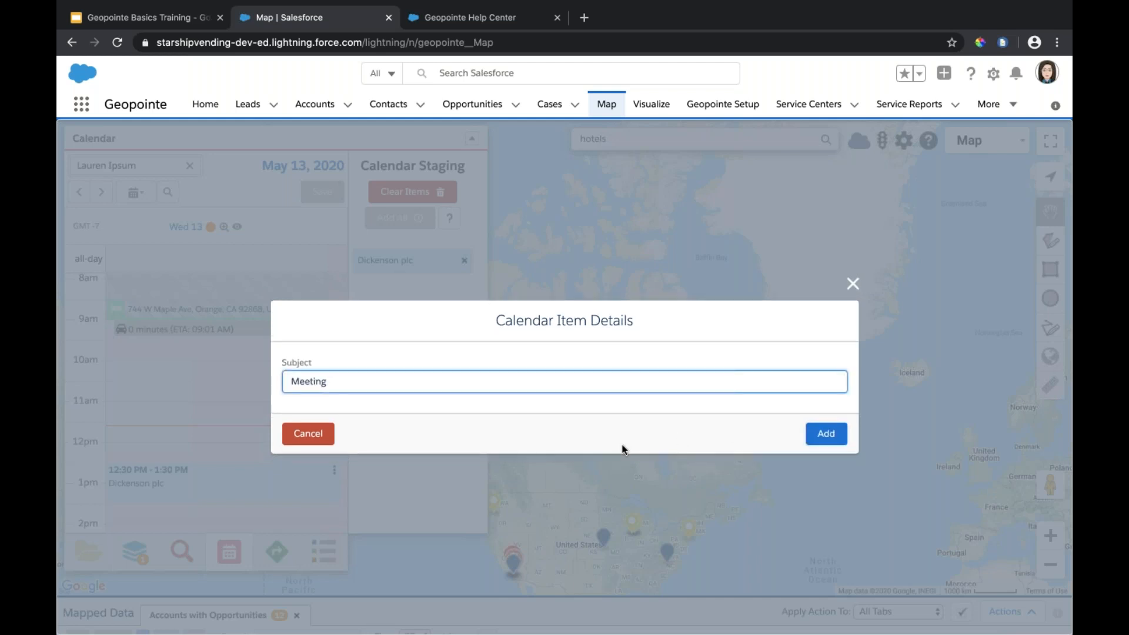
click(826, 435)
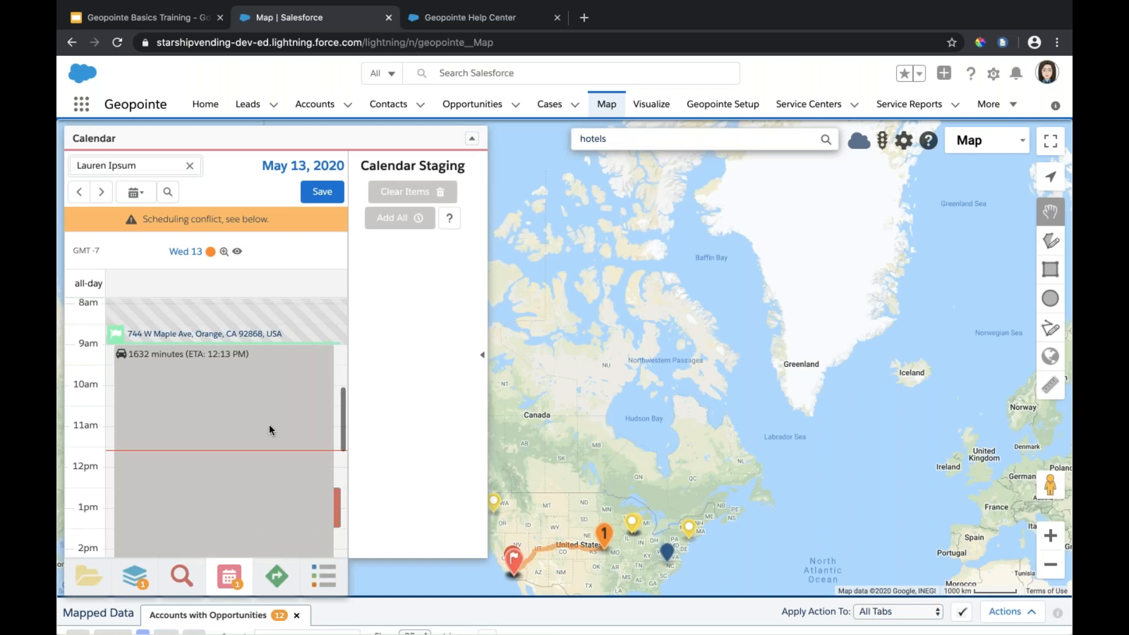
- Examine how the Dickenson plc meeting and its drive time fit into the May 13 working day
scroll(270, 424, down, 2)
scroll(269, 429, down, 2)
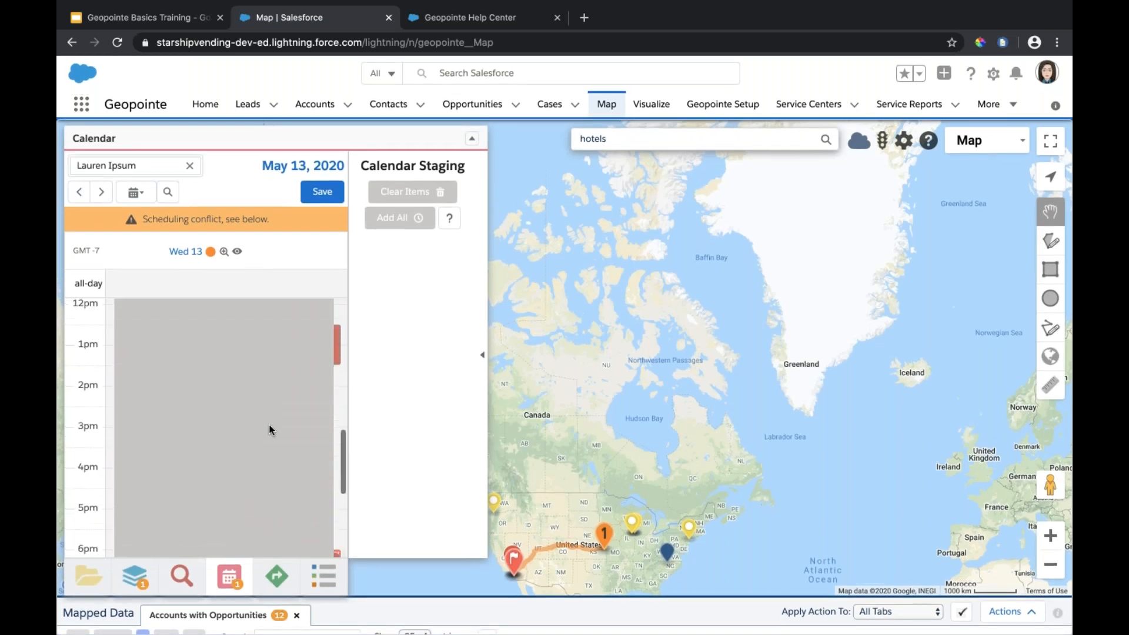
scroll(269, 429, up, 4)
scroll(269, 430, down, 5)
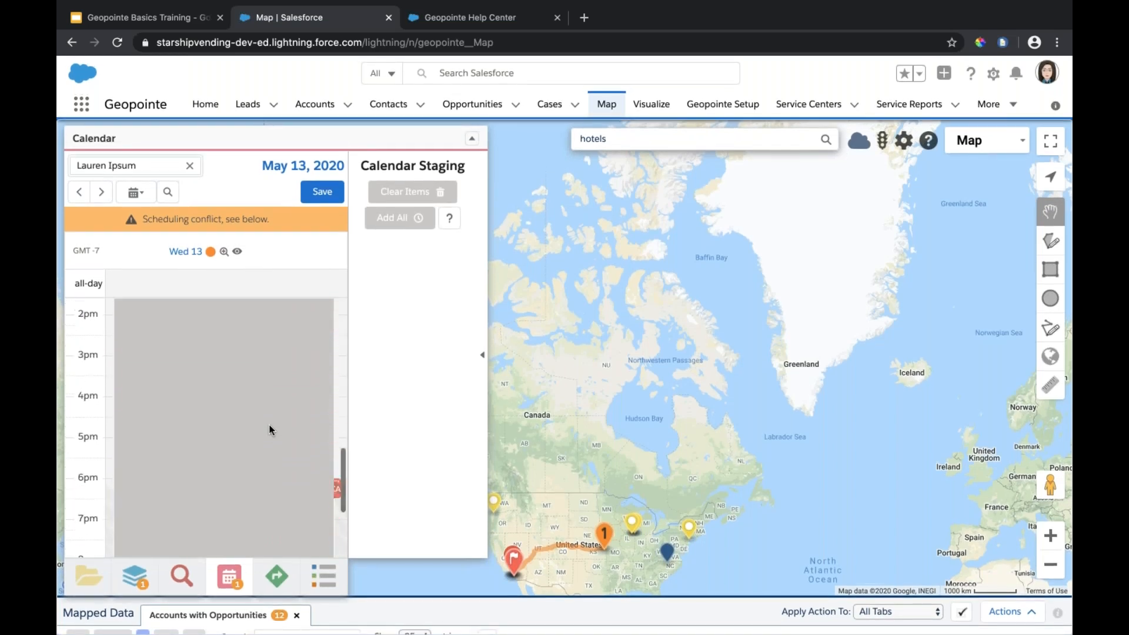
scroll(270, 429, up, 4)
scroll(270, 429, up, 10)
scroll(270, 430, down, 3)
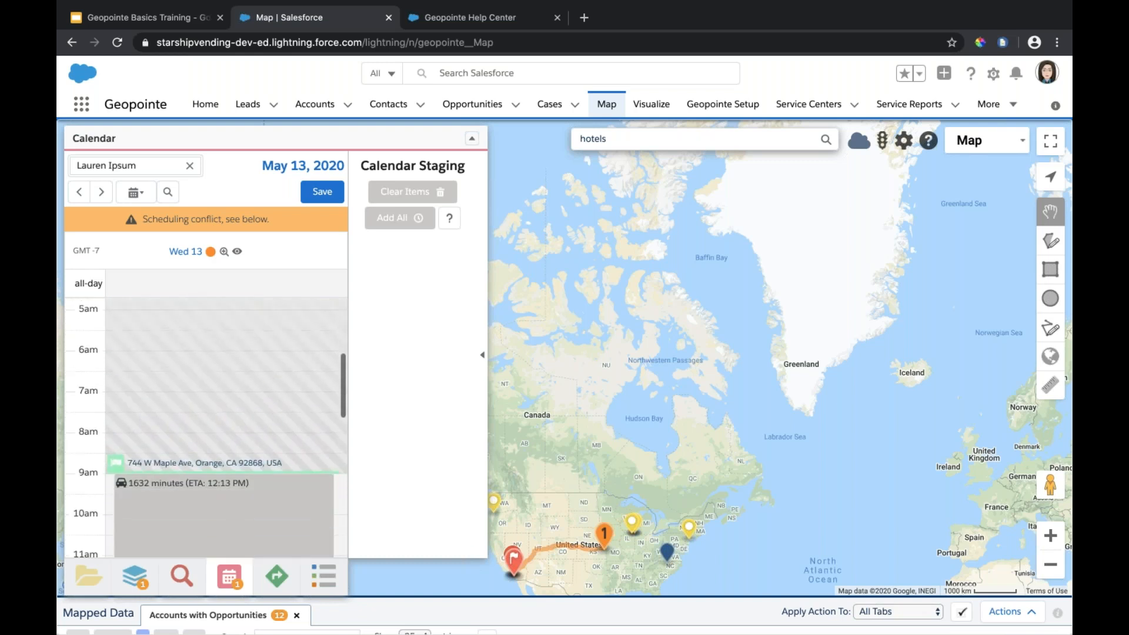
- Change the calendar day's start location to Chicago, IL, USA
click(180, 461)
drag(583, 348, 333, 349)
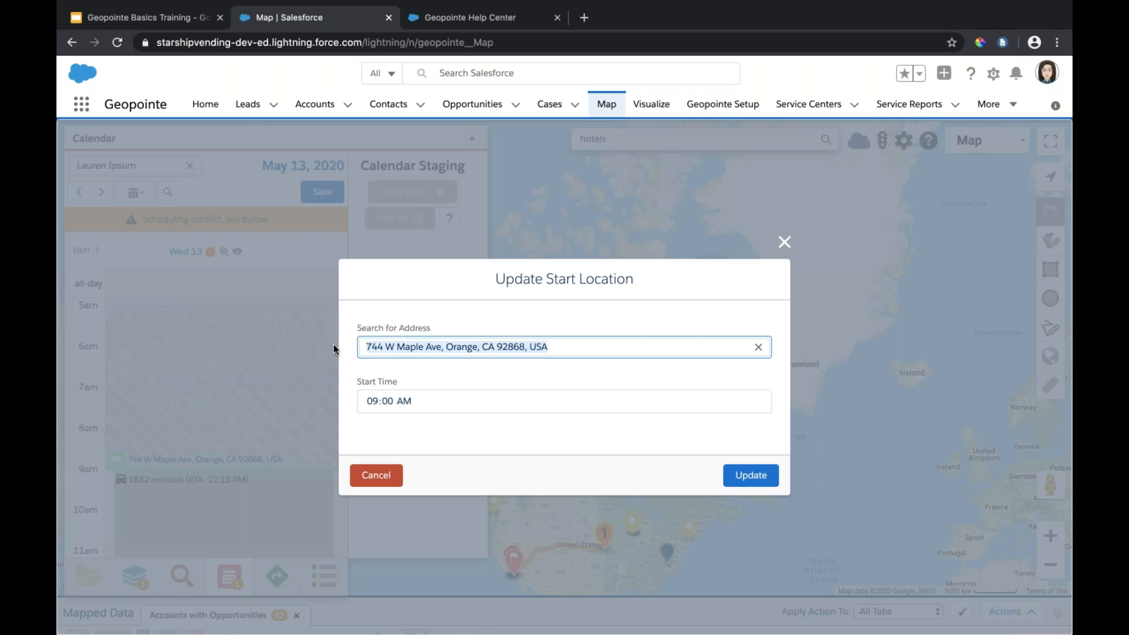
click(756, 347)
text(chi)
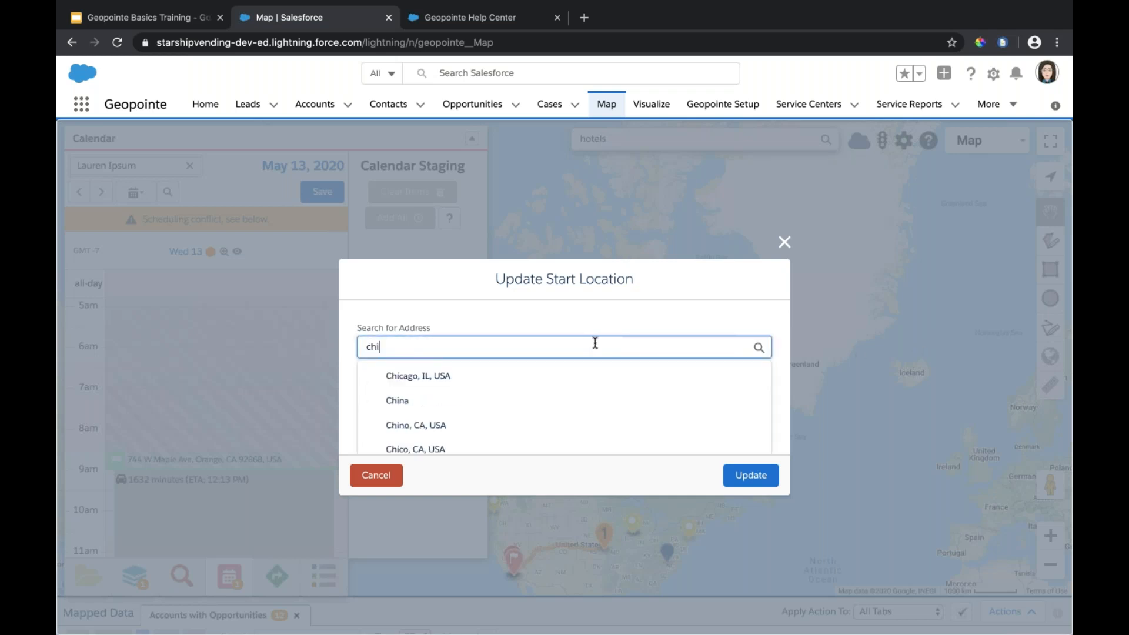
text(cag)
click(582, 375)
click(759, 474)
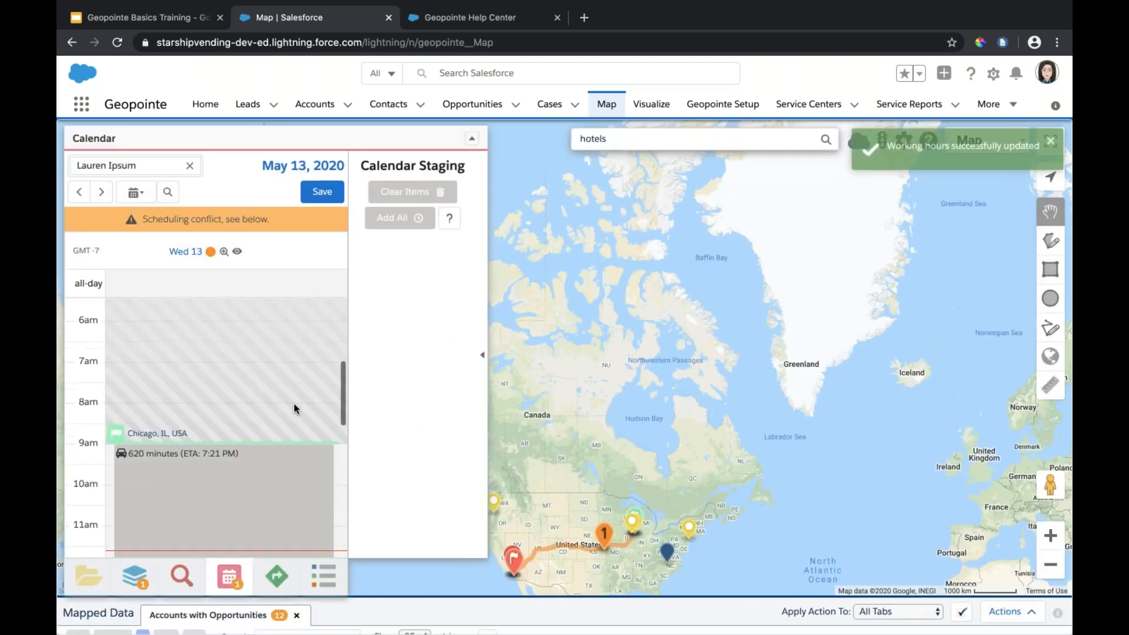
- Check the recalculated drive times through the evening and the day's end location
scroll(294, 408, down, 10)
scroll(293, 404, down, 5)
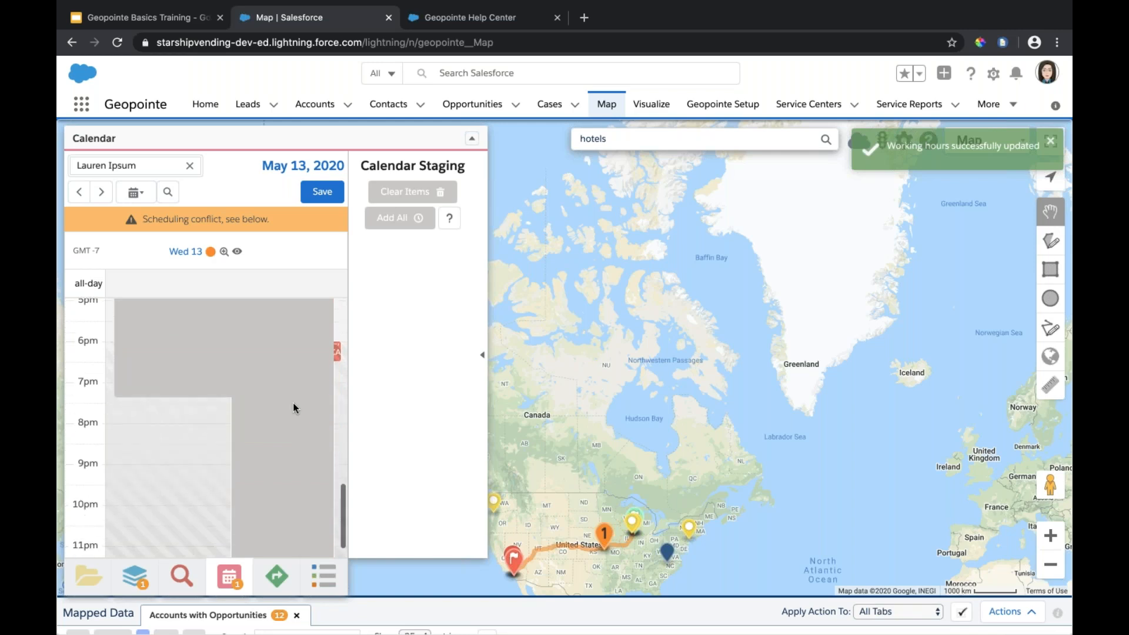
scroll(255, 391, down, 3)
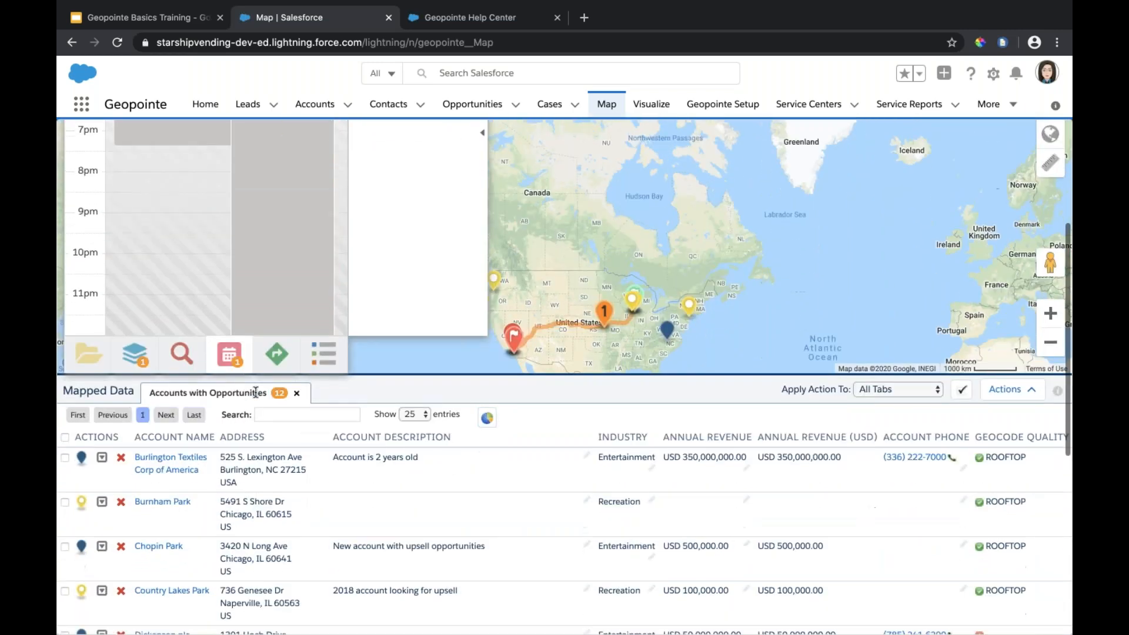
- Change the calendar day's end location to Chicago, IL, USA
scroll(256, 391, up, 2)
scroll(320, 343, up, 3)
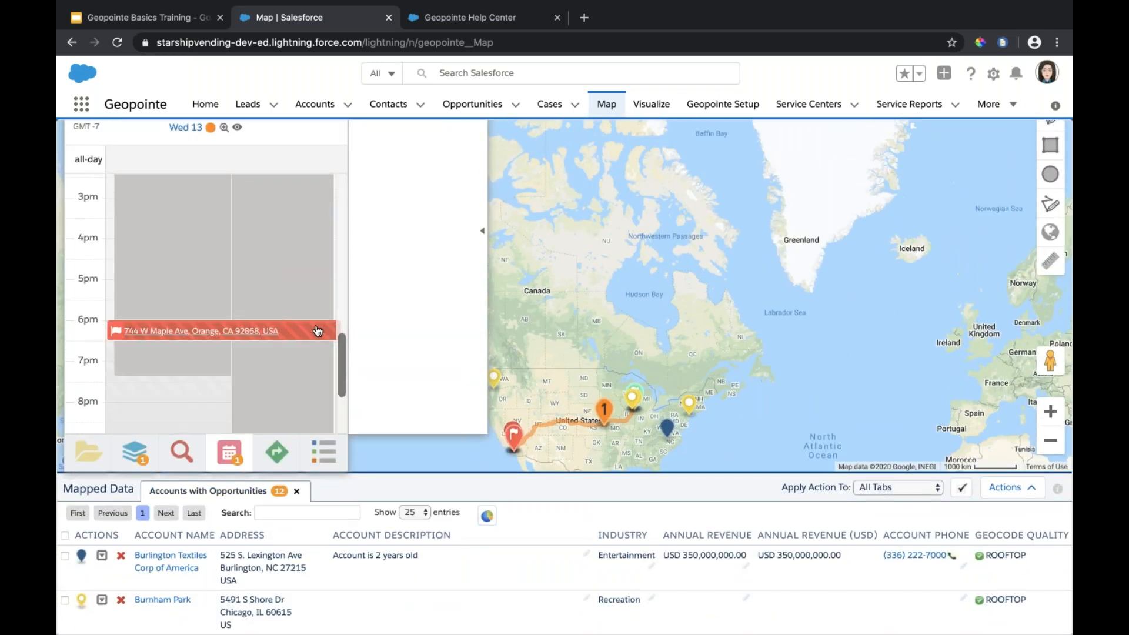
click(317, 331)
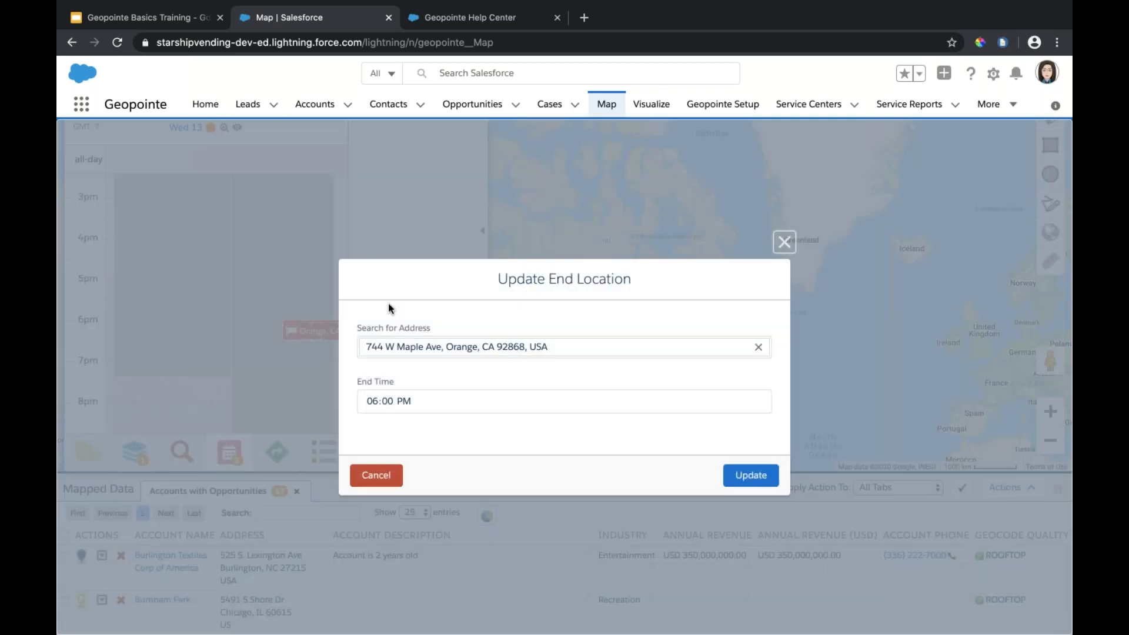
click(758, 347)
text(chica)
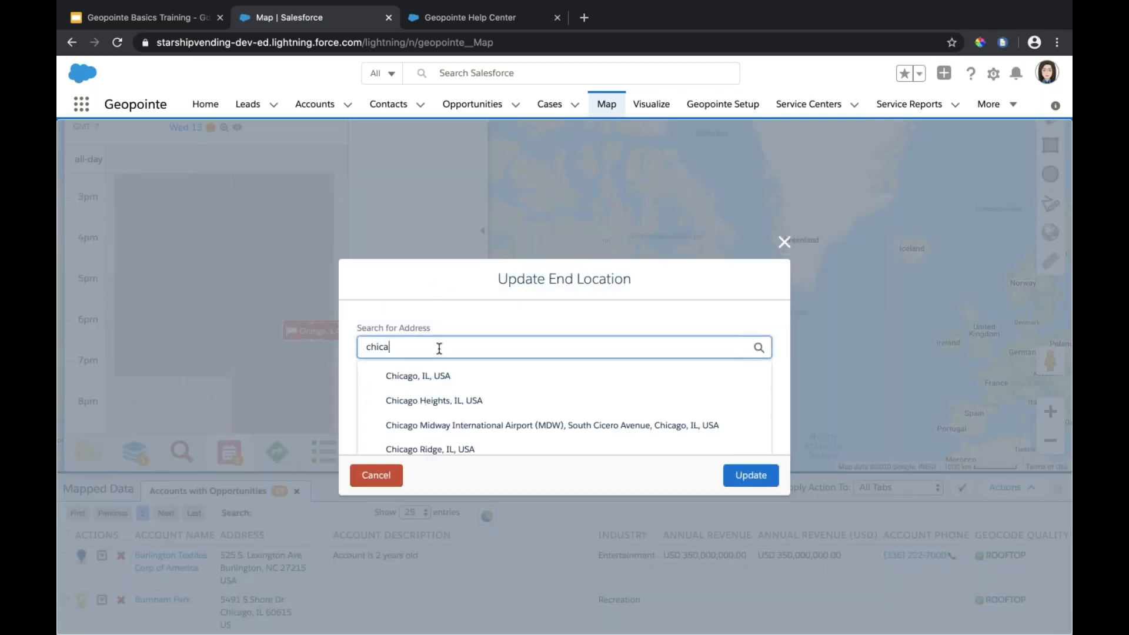
click(436, 375)
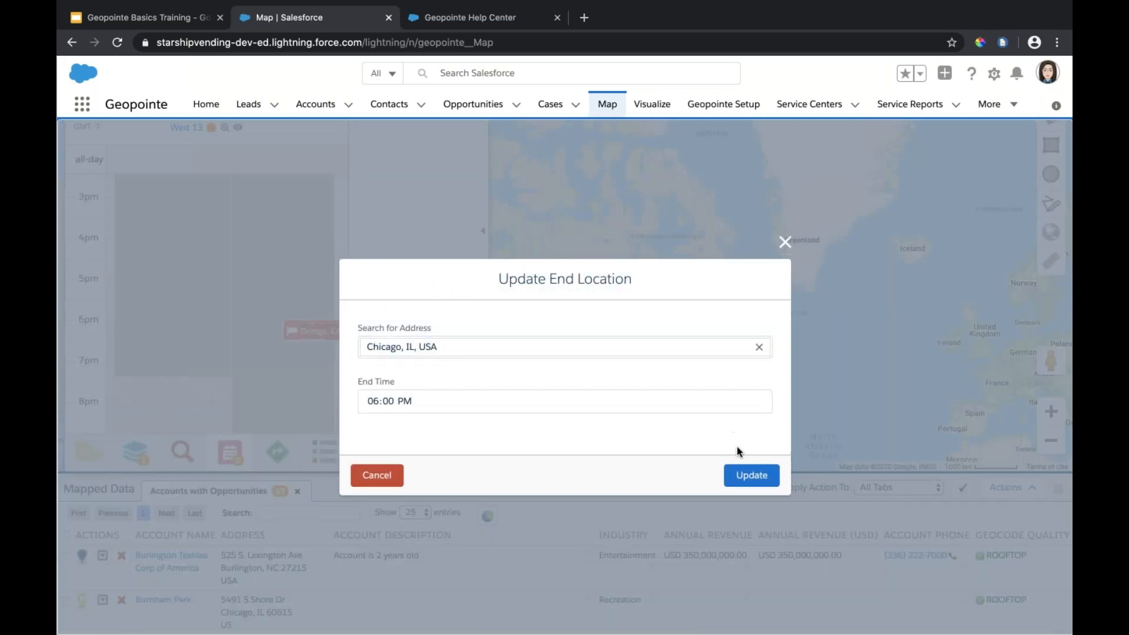
click(750, 474)
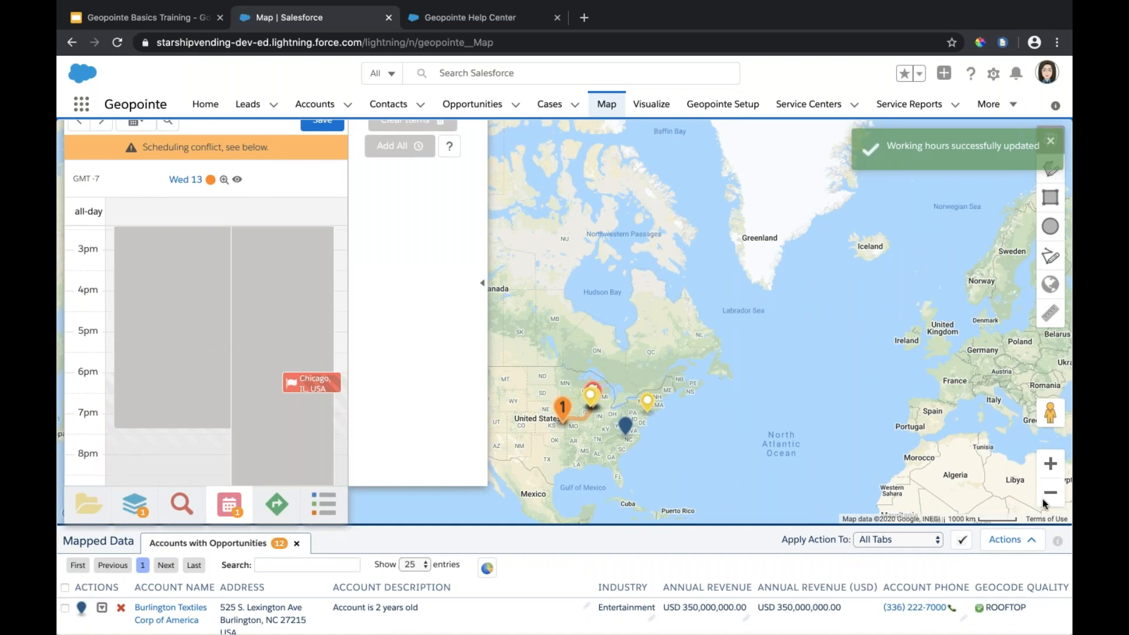
- Examine the route between Chicago and the Dickenson plc stop on the map, including the meeting's details and estimated arrival
click(1050, 464)
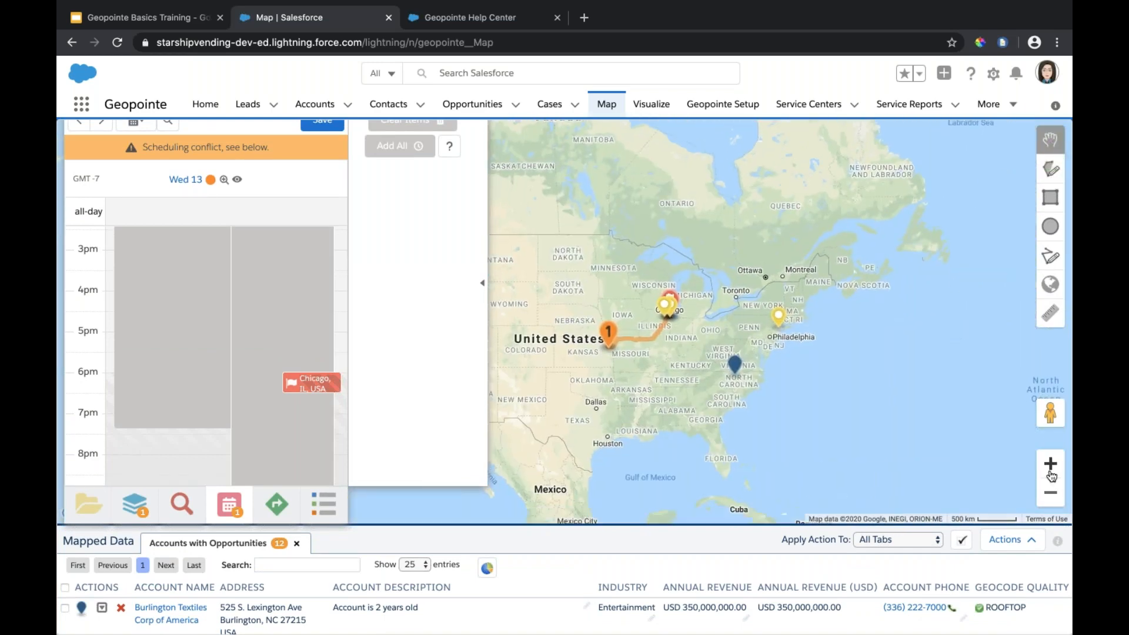
click(1051, 465)
click(1051, 465)
drag(741, 334, 559, 200)
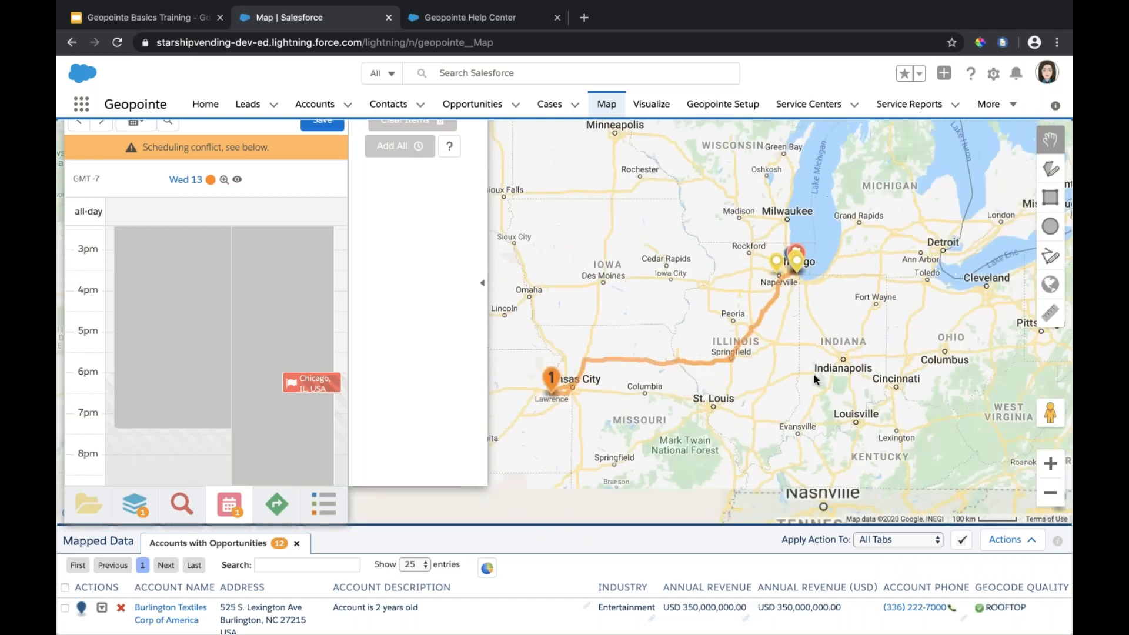
drag(637, 395, 666, 387)
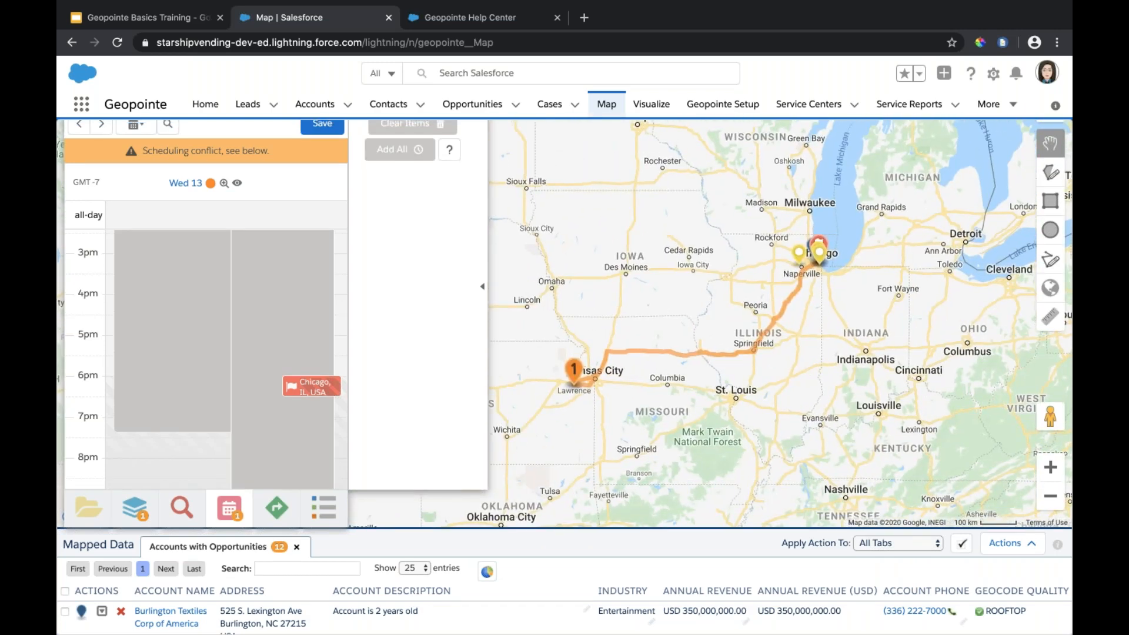
click(573, 369)
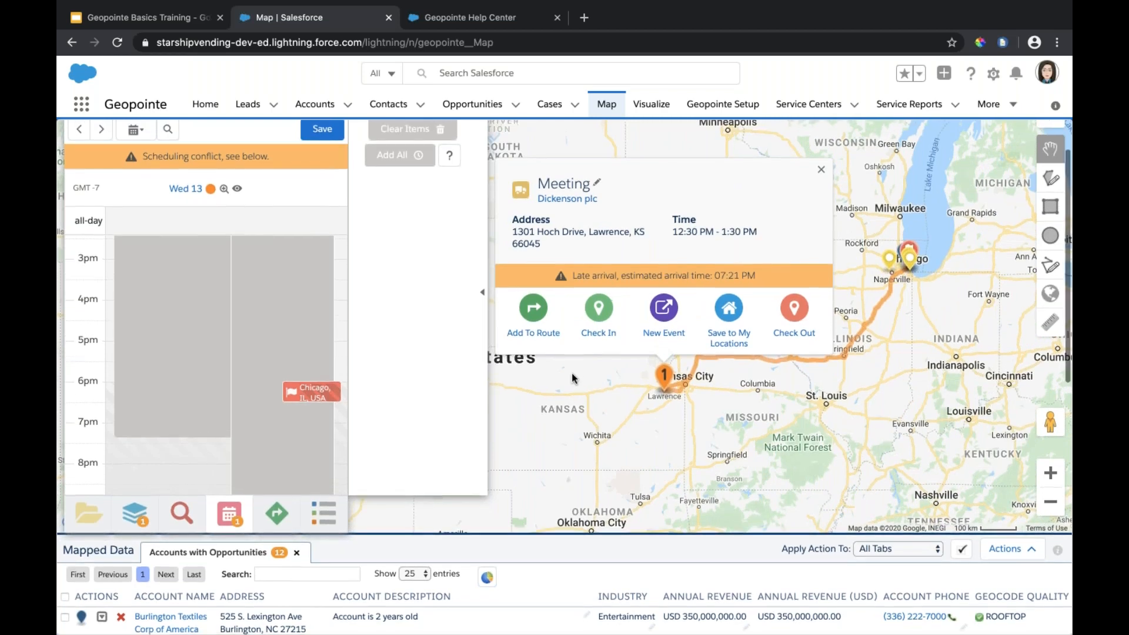
click(819, 174)
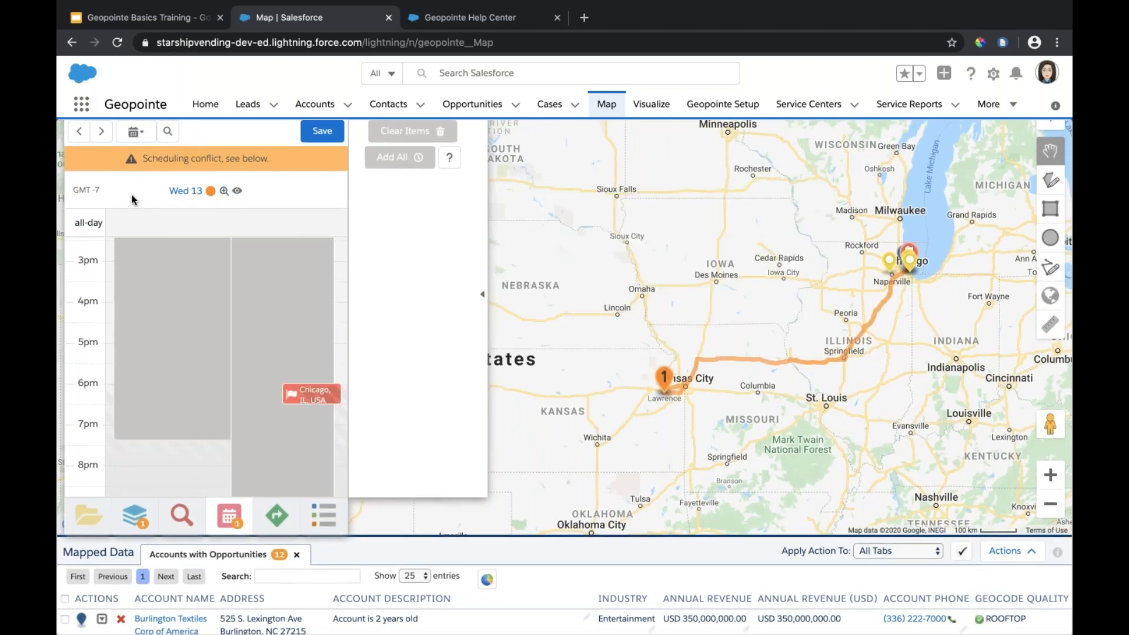
click(71, 129)
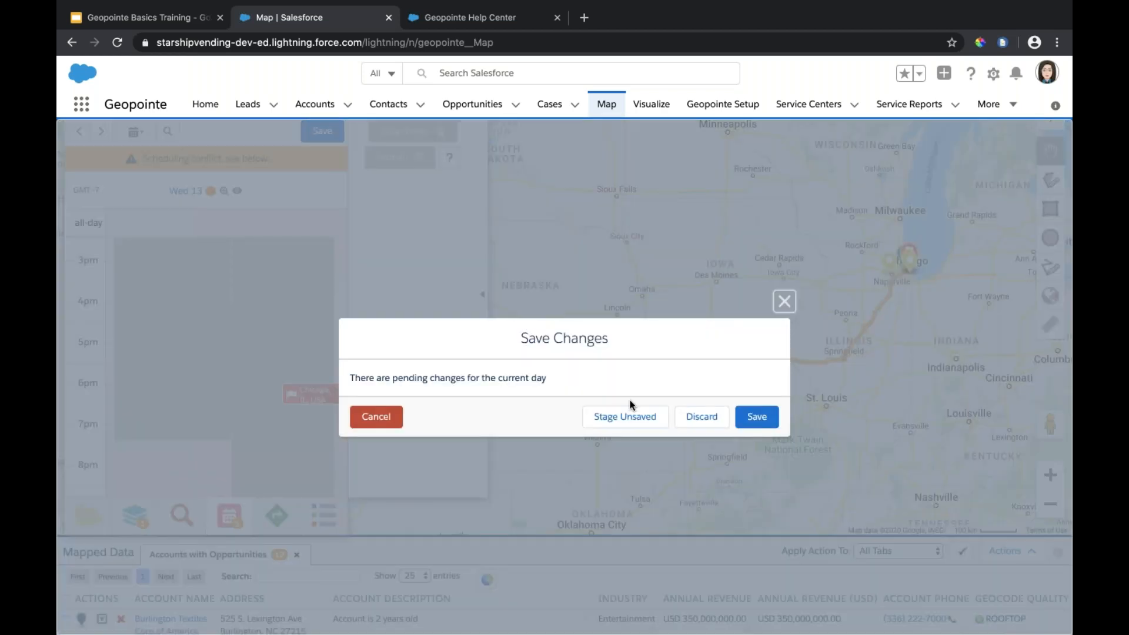
click(782, 304)
- Remove the Dickenson plc meeting from the May 13 calendar
scroll(234, 334, up, 4)
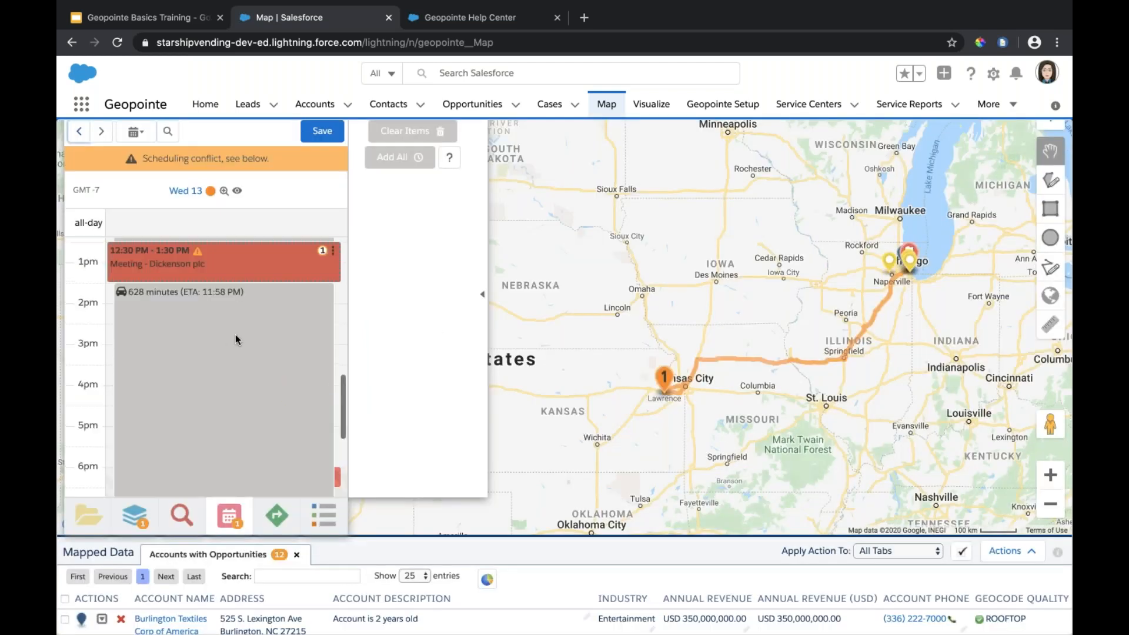
scroll(237, 341, up, 1)
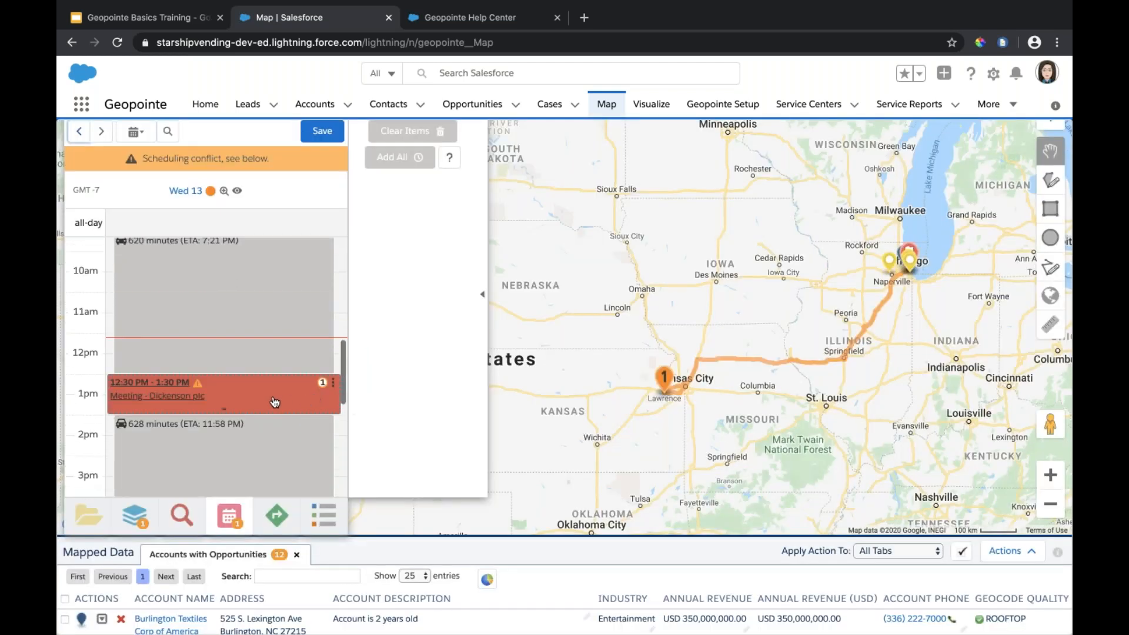
click(332, 382)
click(359, 399)
click(593, 425)
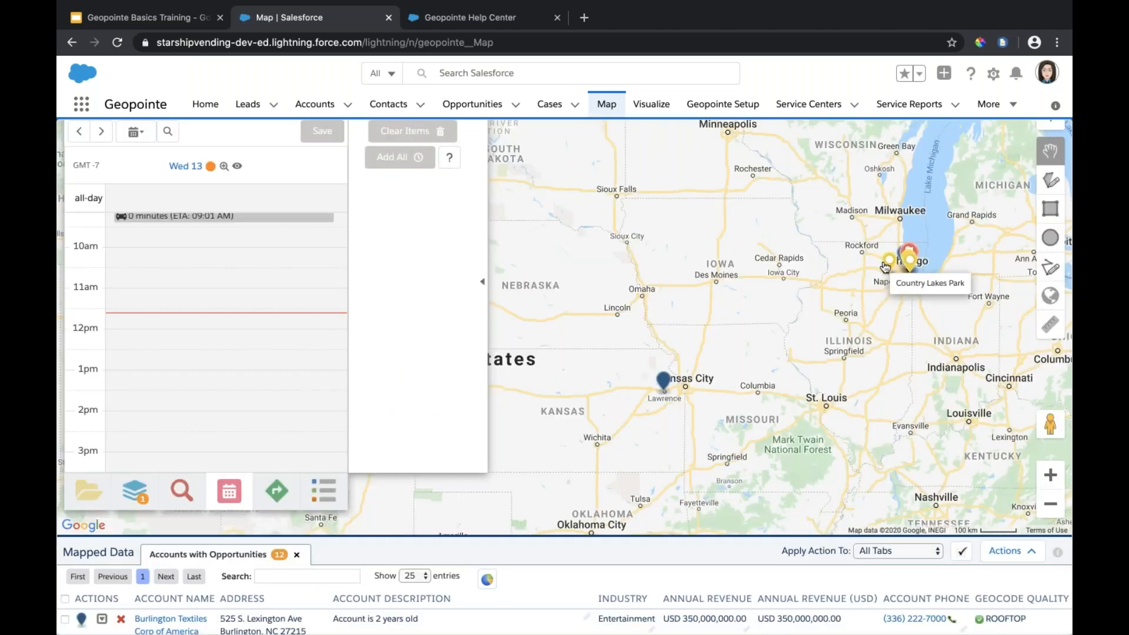
- Schedule the Country Lakes Park account on May 13 from 1:30 PM to 2:30 PM as a site visit with the subject Meeting
scroll(235, 302, up, 10)
scroll(236, 306, down, 8)
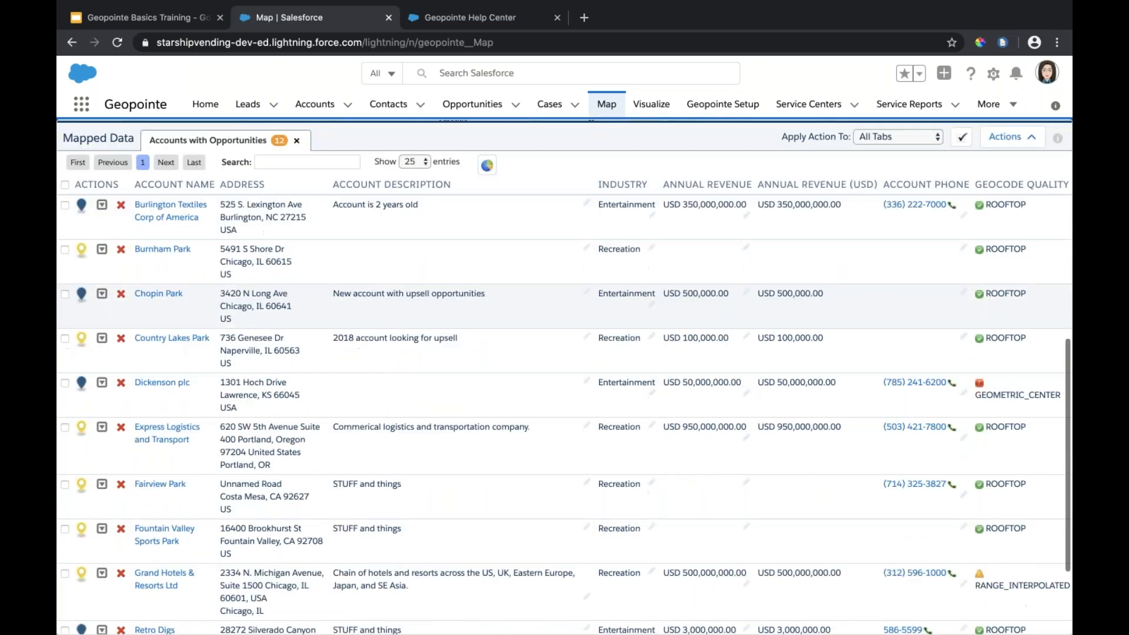
scroll(229, 330, up, 8)
scroll(225, 349, down, 12)
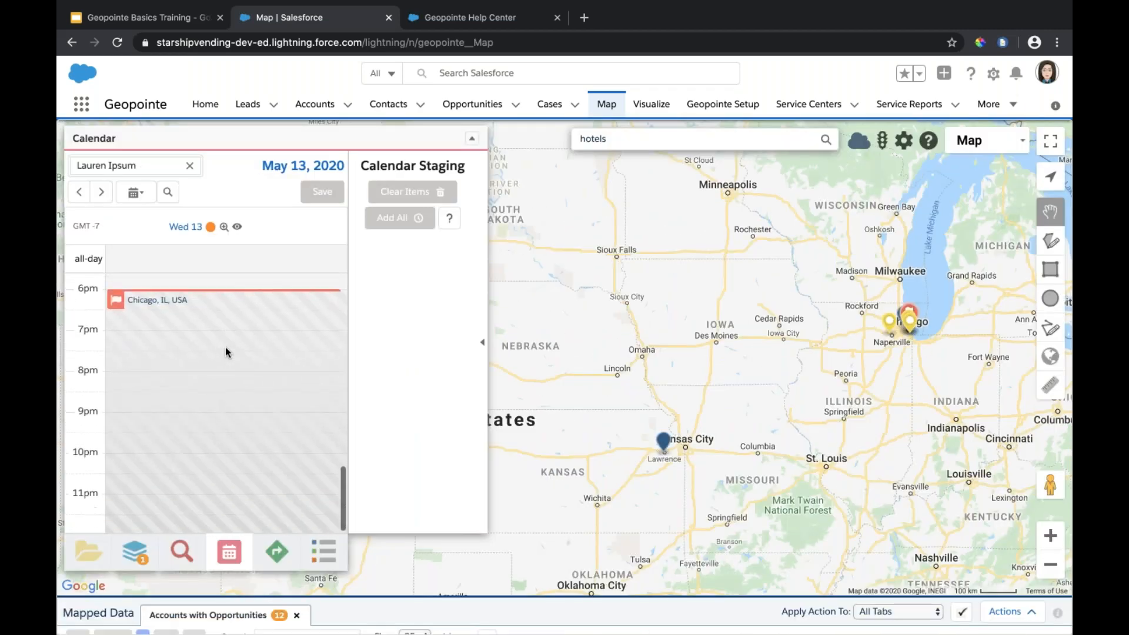
click(889, 325)
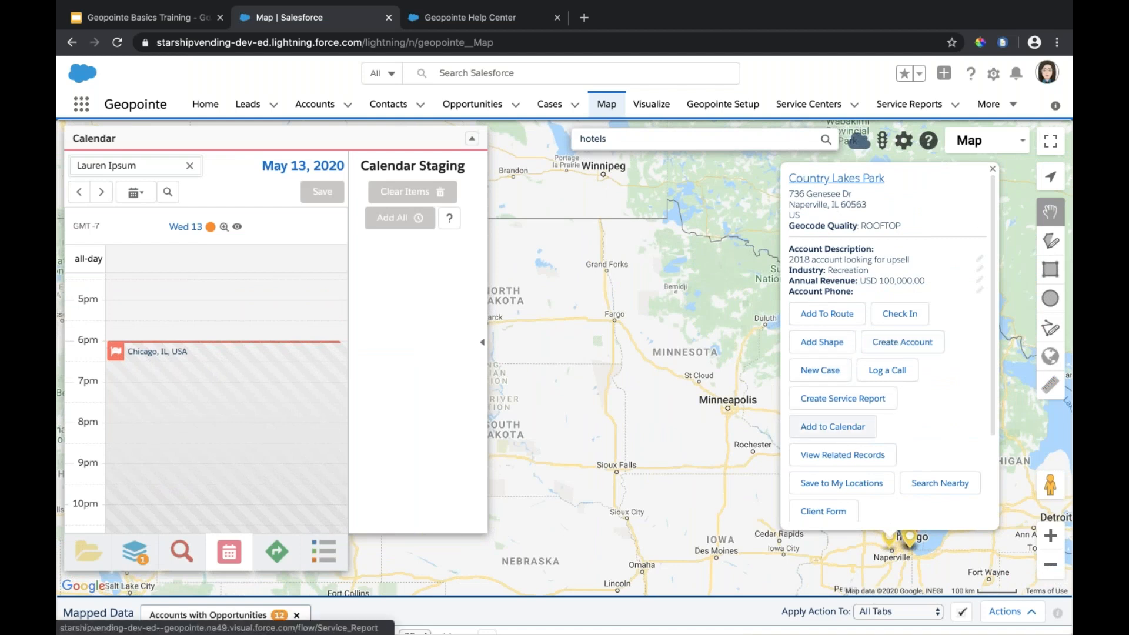
click(832, 426)
drag(246, 310, 158, 304)
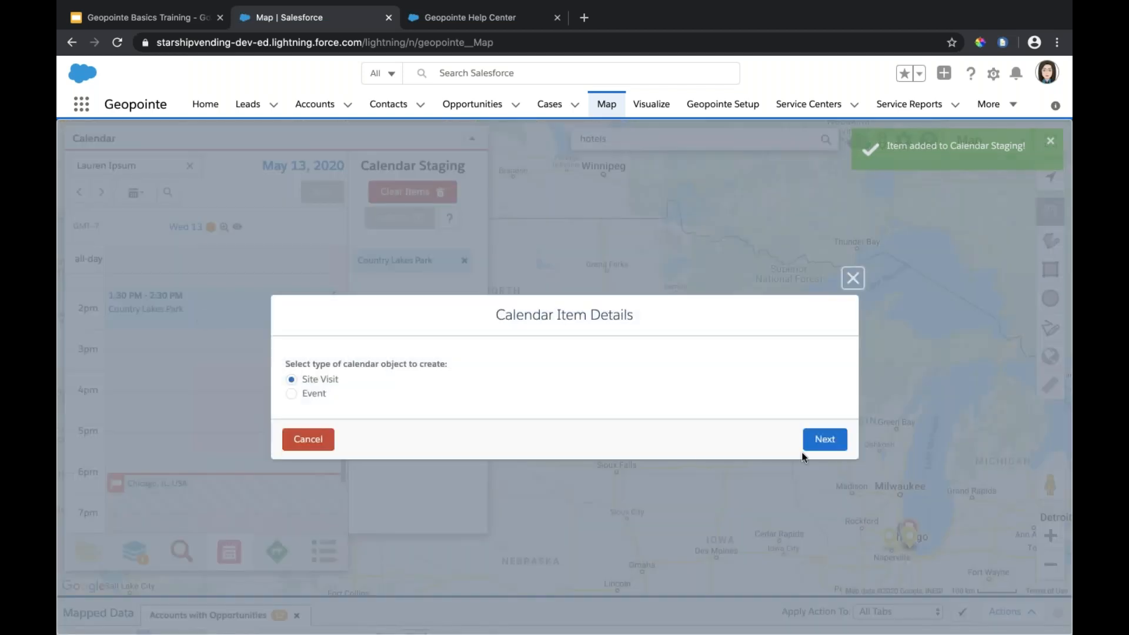
click(814, 442)
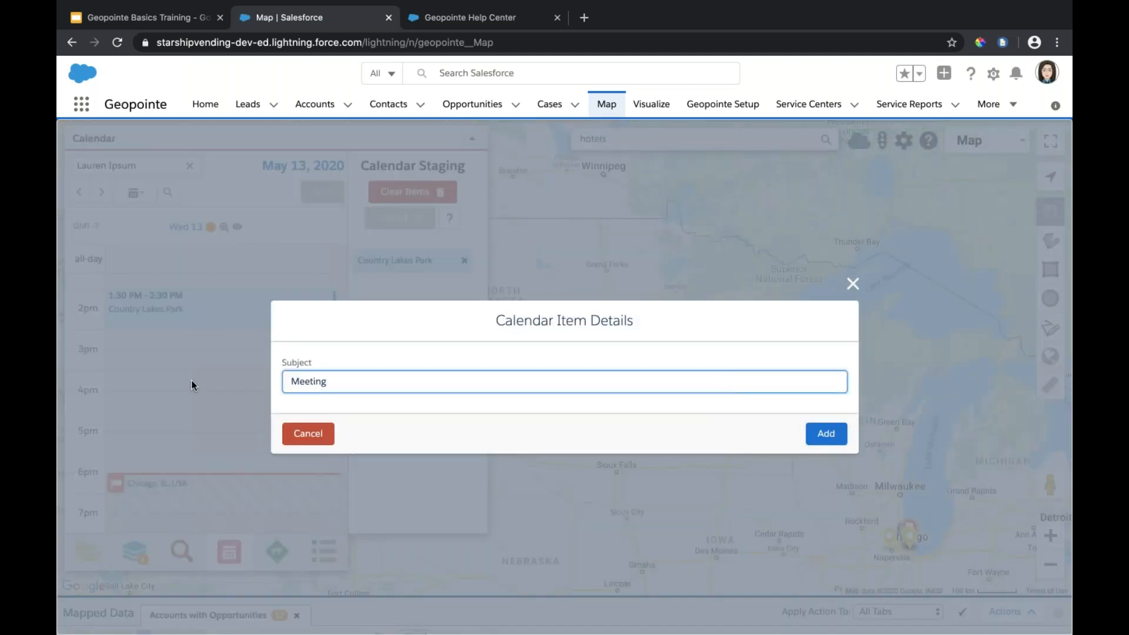
click(830, 438)
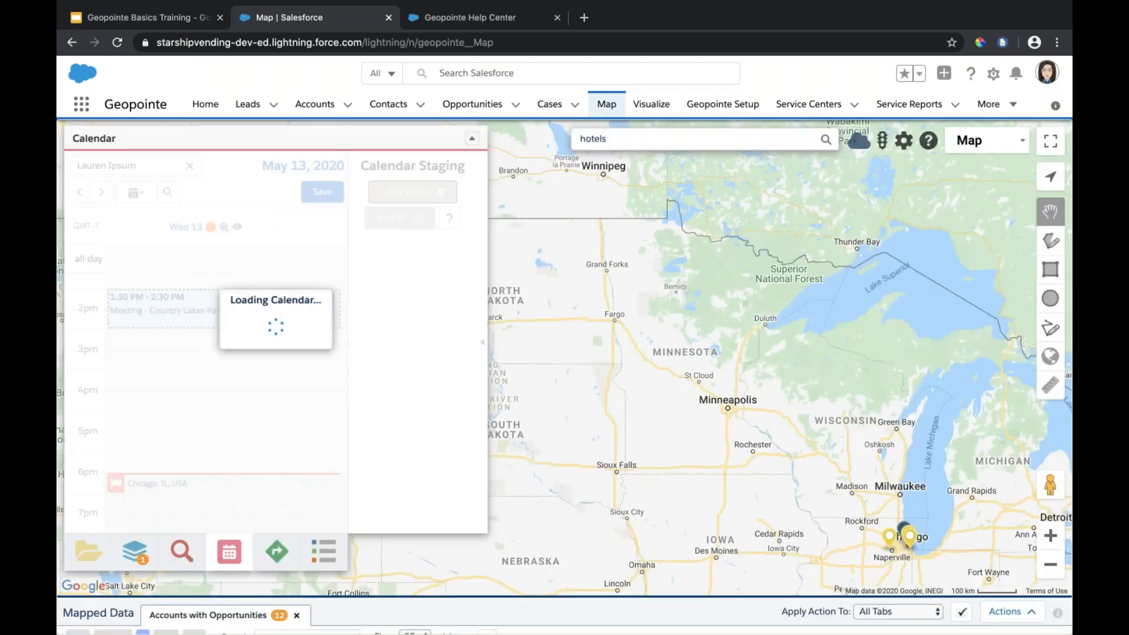
- Schedule the Burnham Park account on May 13 from 5:00 PM to 6:00 PM as a site visit with the subject Meeting
drag(795, 419, 566, 280)
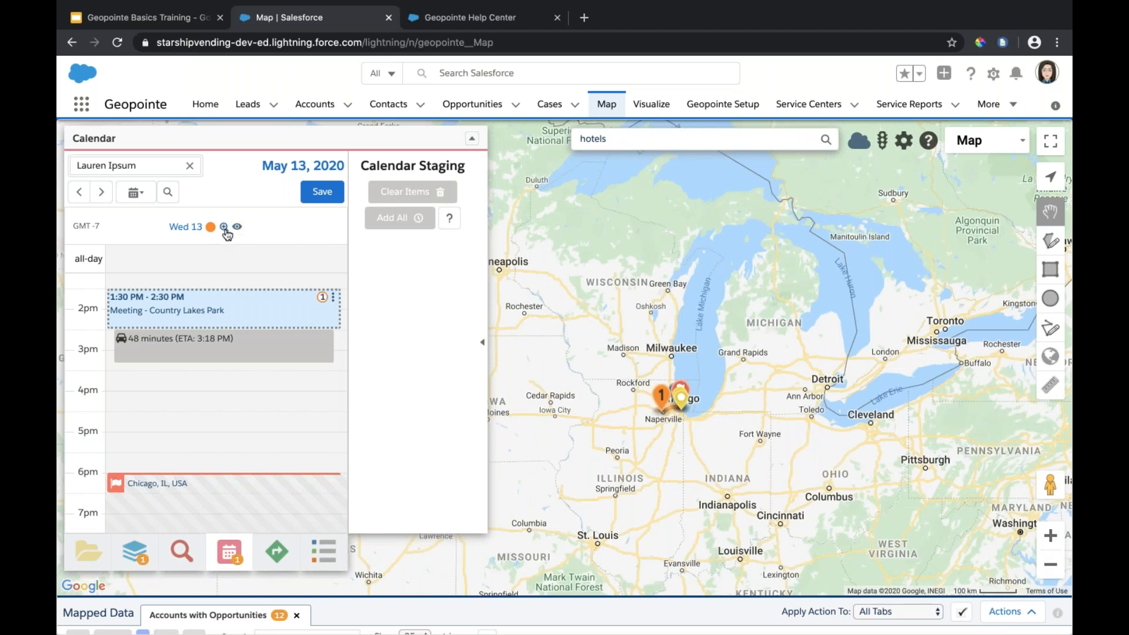
click(224, 226)
click(1054, 571)
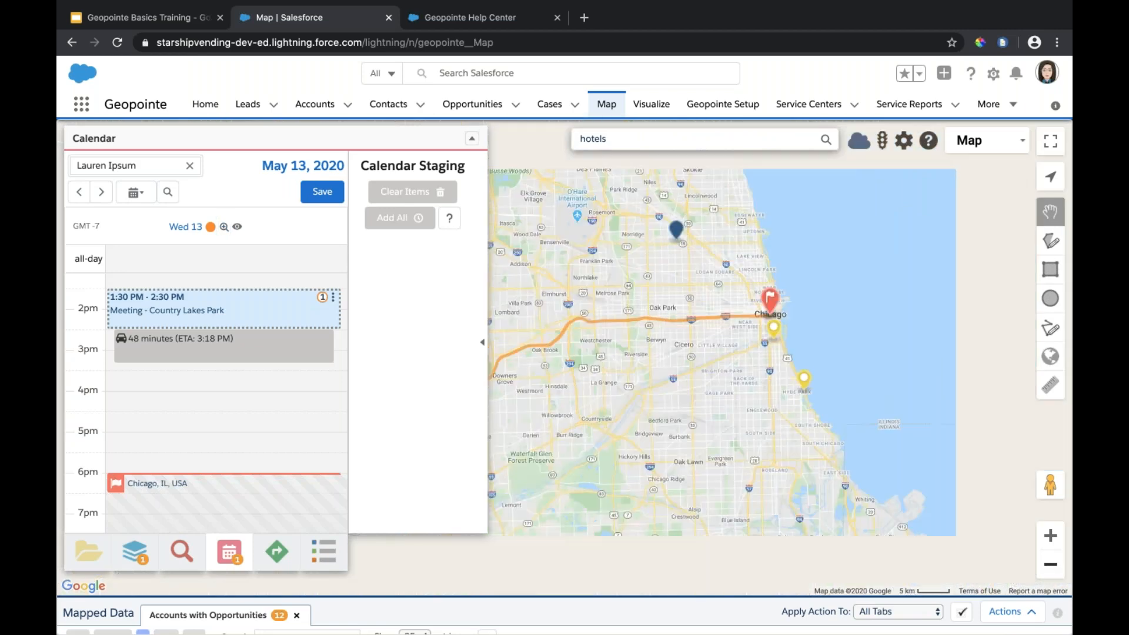
mouse_move(617, 388)
mouse_down()
mouse_move(861, 381)
mouse_move(835, 382)
mouse_up()
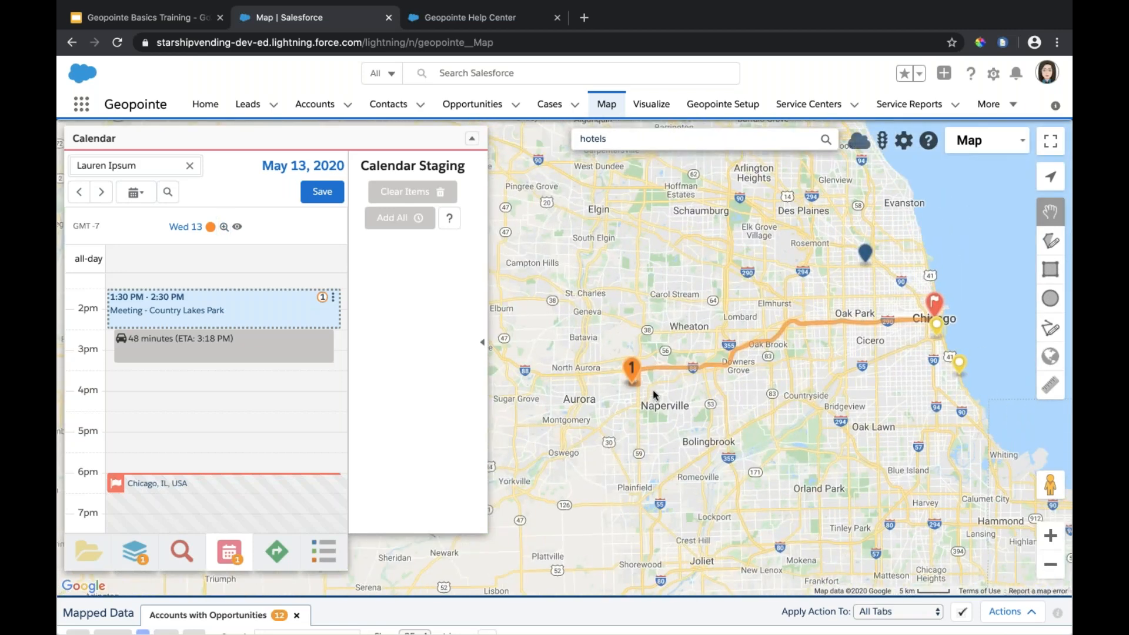
mouse_move(945, 333)
click(966, 371)
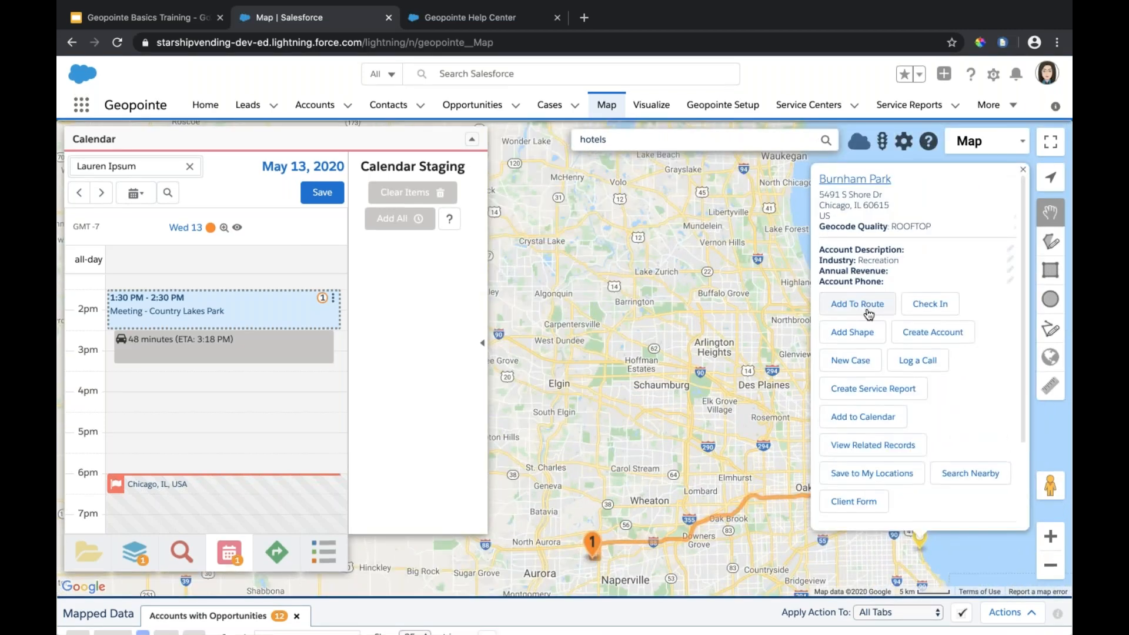
click(864, 418)
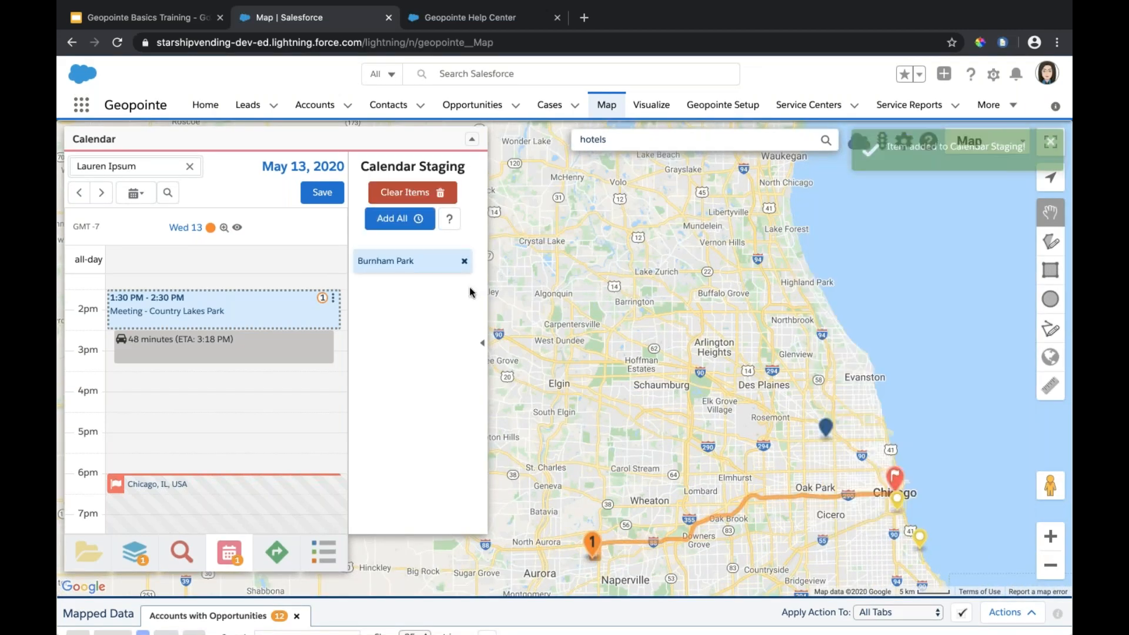
drag(425, 266, 189, 447)
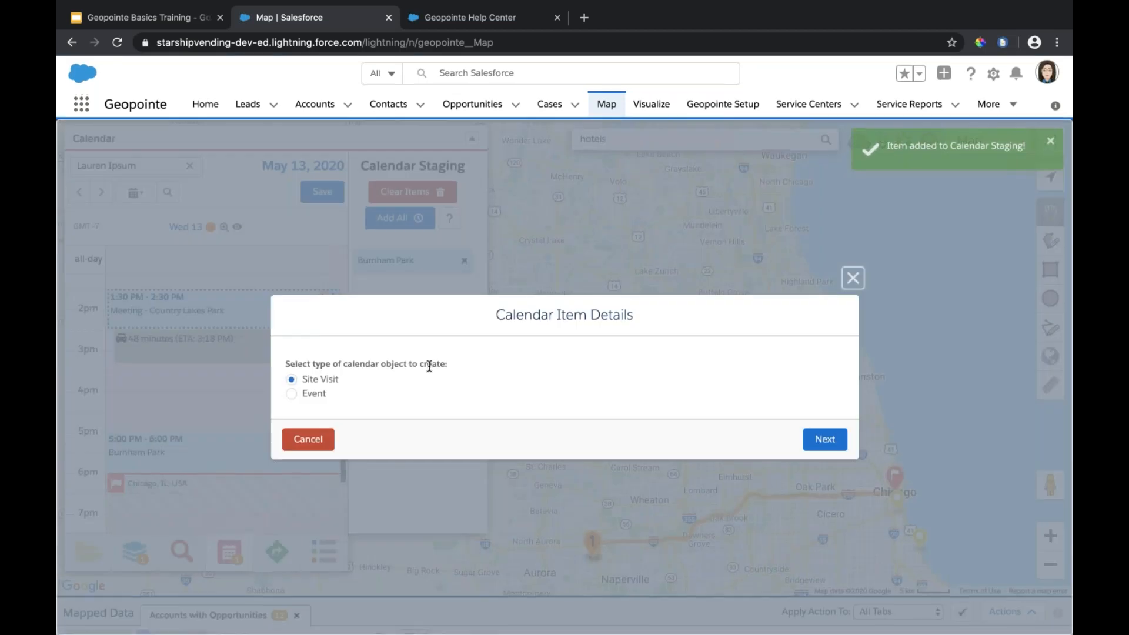
click(829, 440)
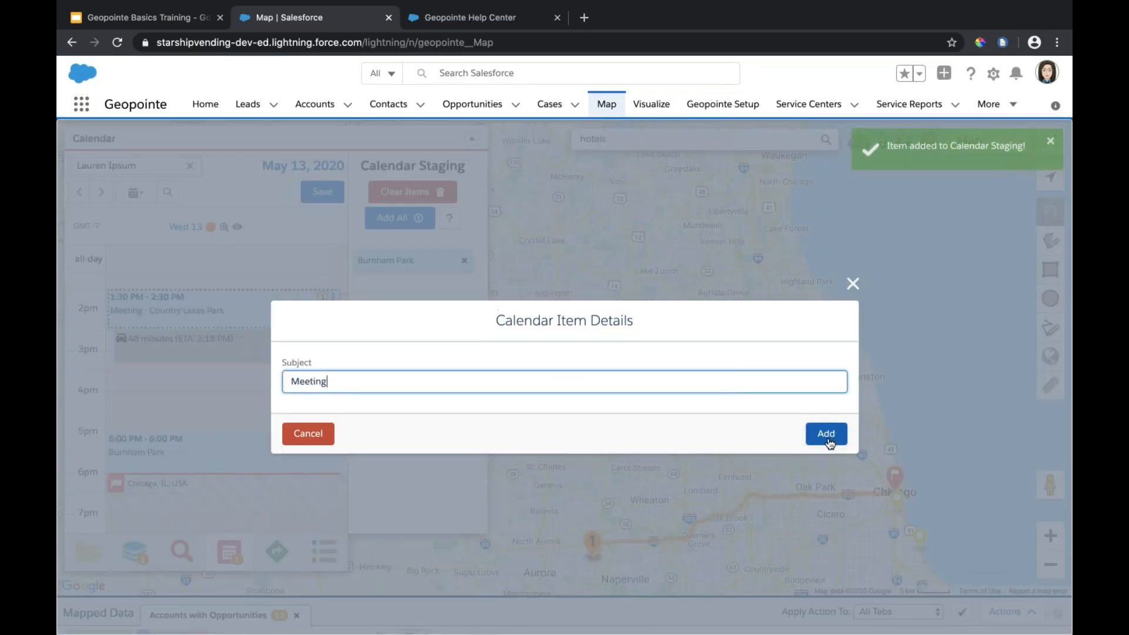
click(828, 438)
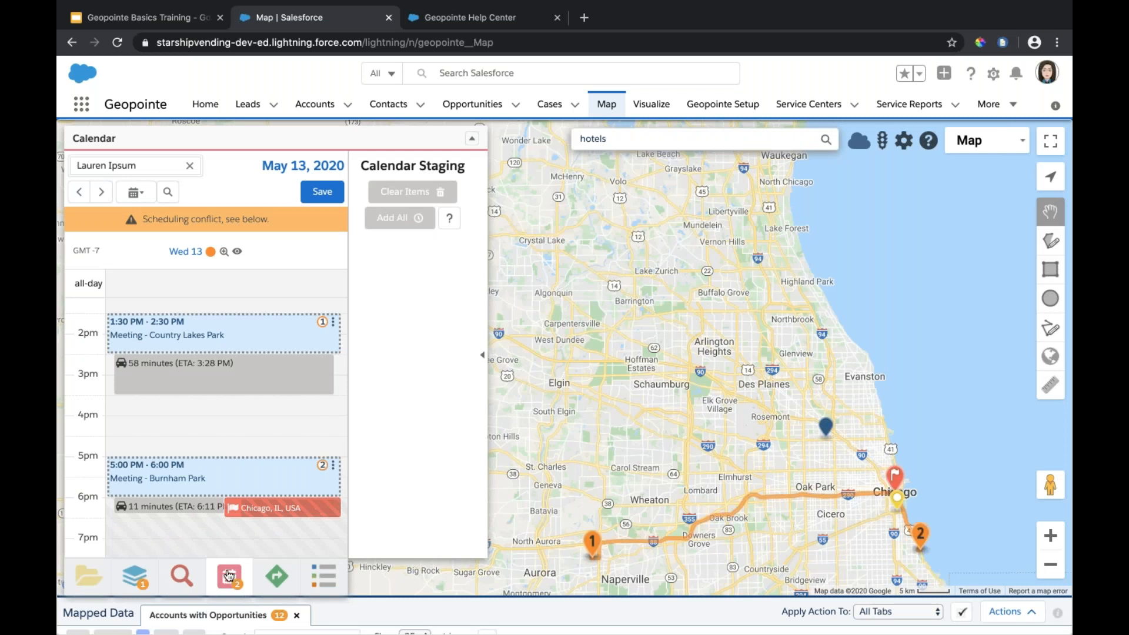
- Switch the calendar to May 12, 2020 and collapse the Calendar Staging area
scroll(223, 435, down, 1)
scroll(225, 382, up, 1)
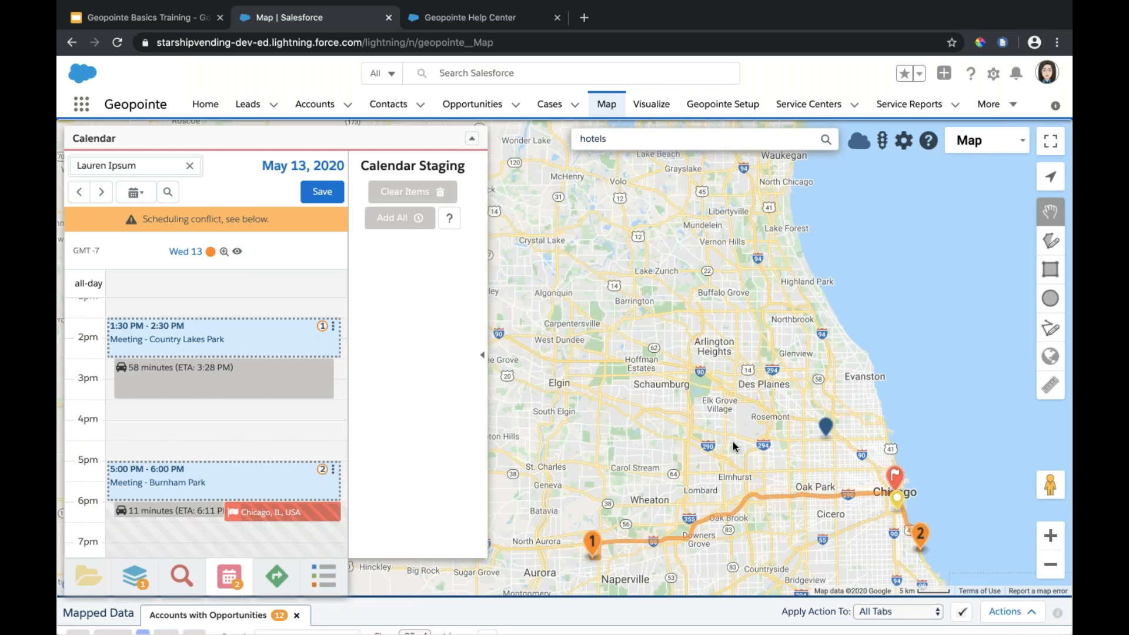
click(146, 165)
click(308, 194)
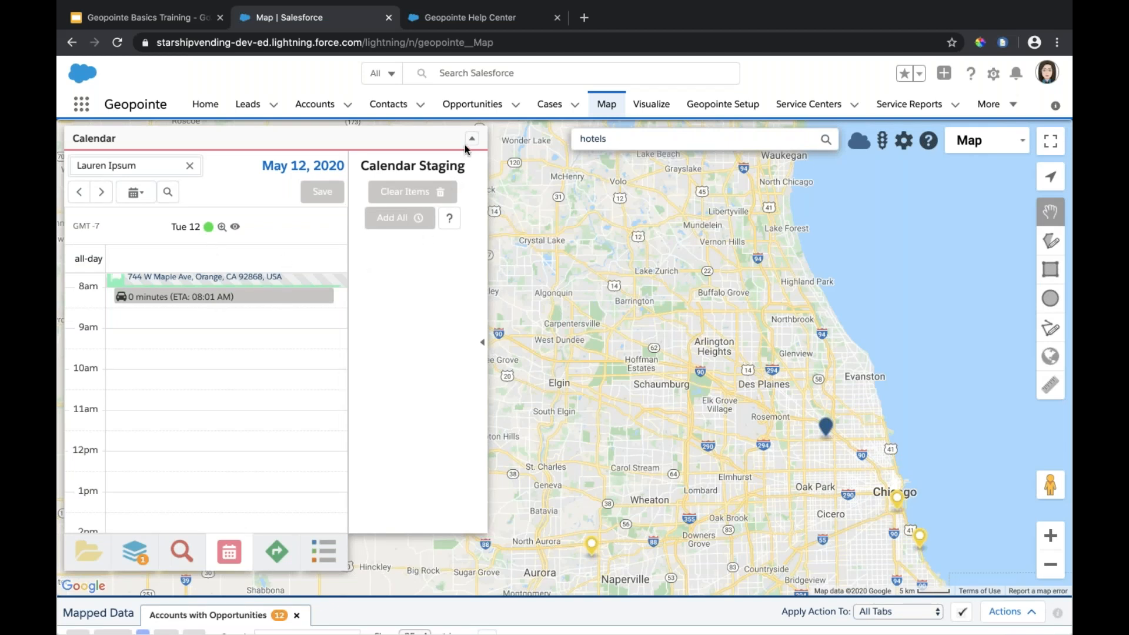
click(483, 345)
scroll(147, 447, down, 1)
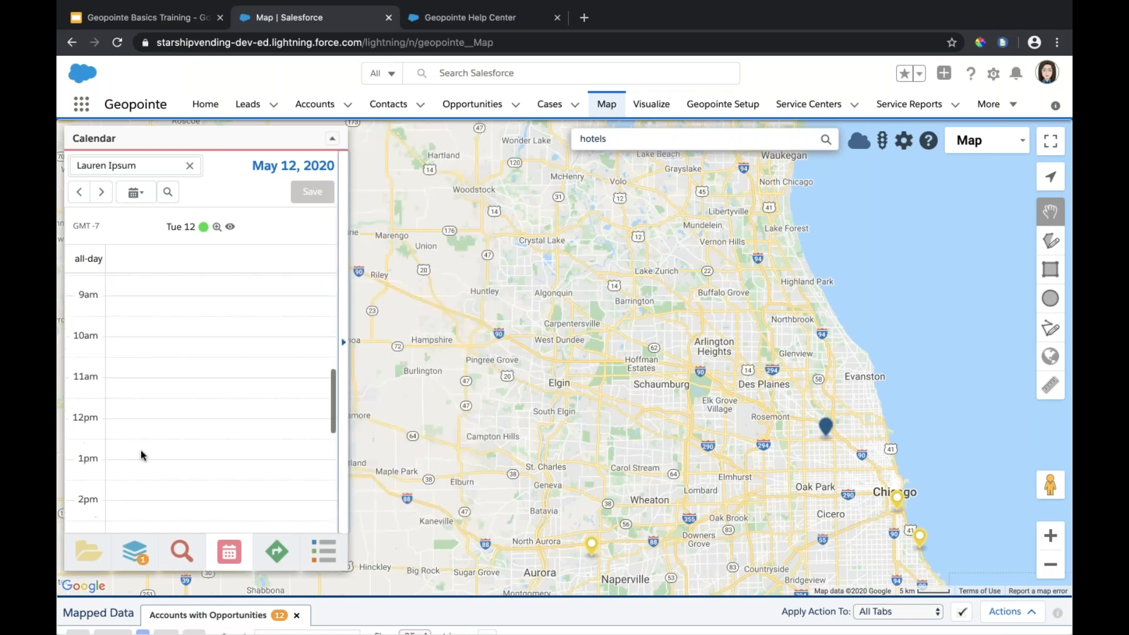
scroll(150, 439, up, 2)
- Open the Geopointe Shape Library and set the shape type to County for the Chicago area
drag(623, 497, 539, 327)
click(88, 551)
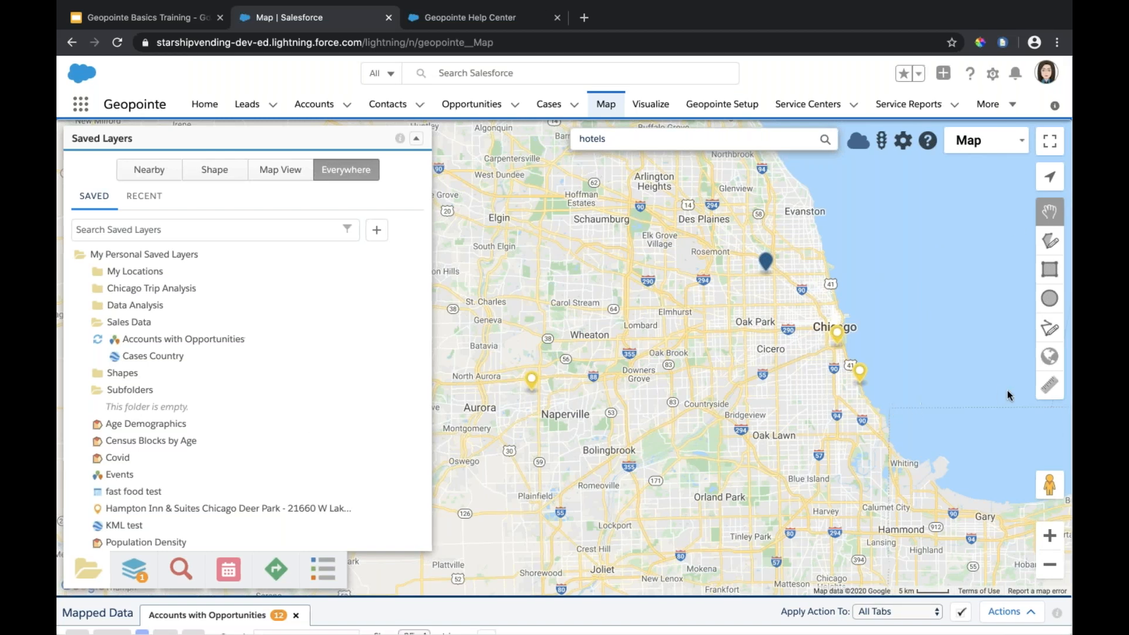
click(1051, 357)
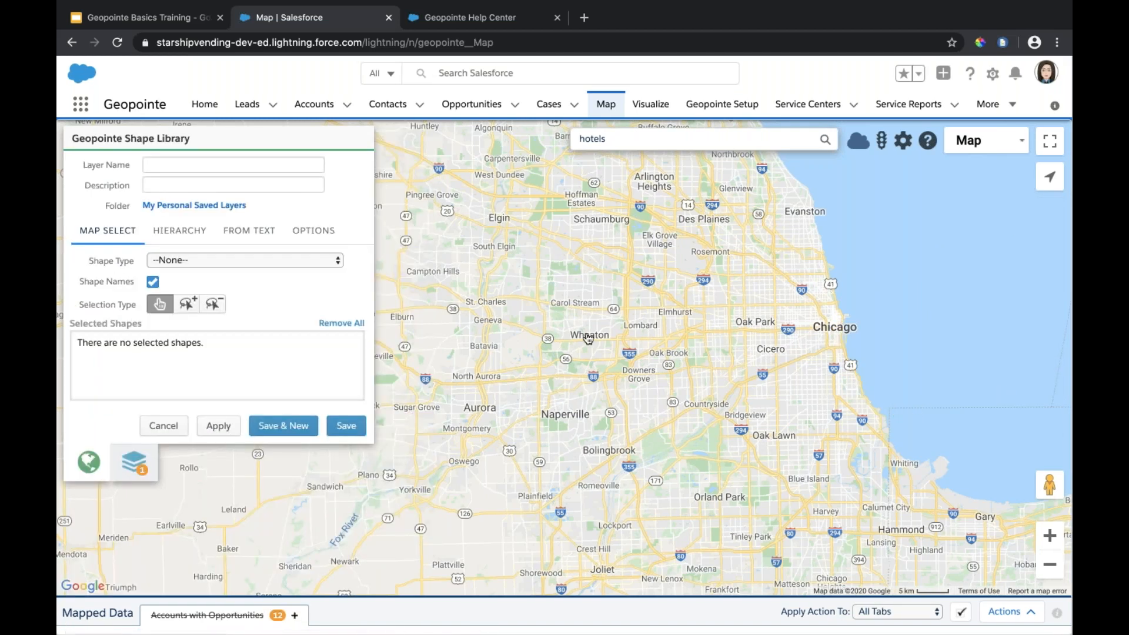
click(231, 260)
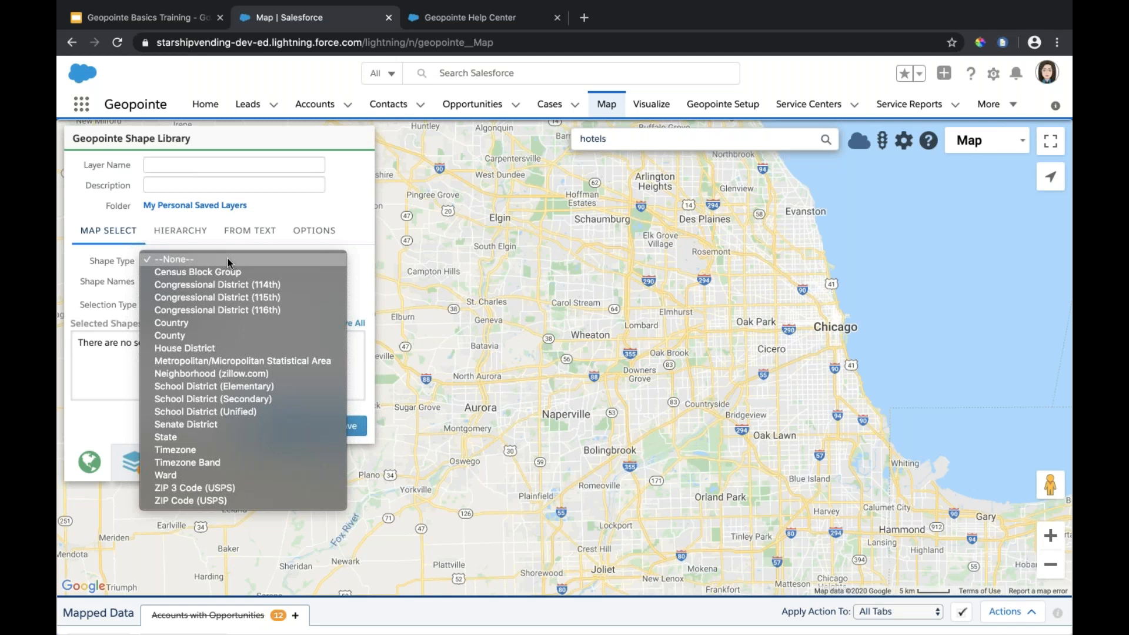
click(188, 336)
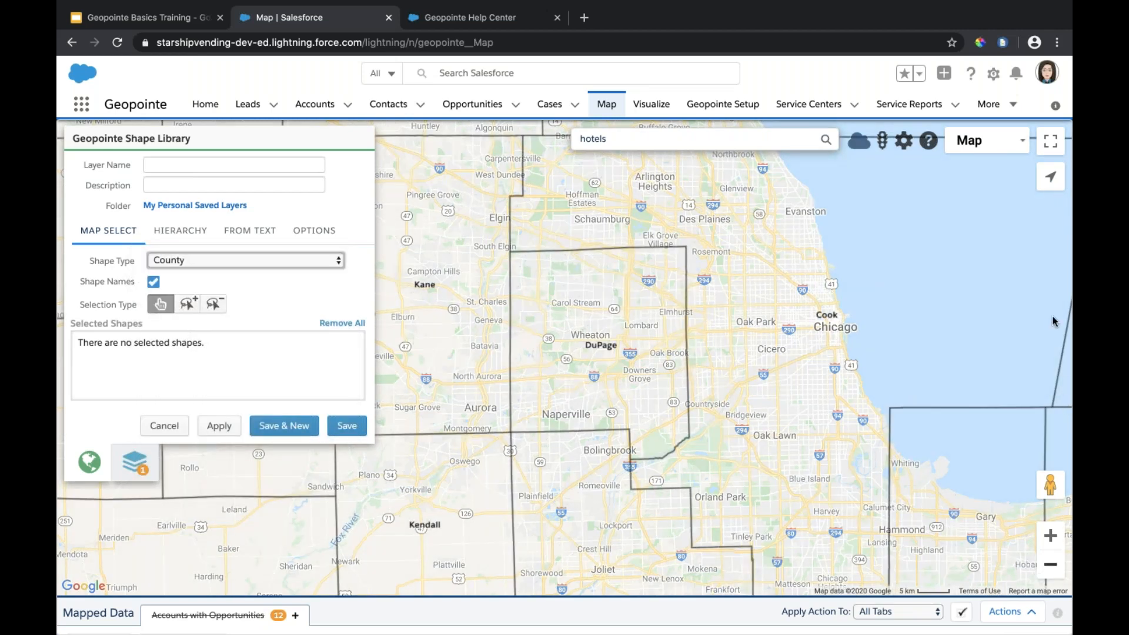
- Select DeKalb, Kane, Kendall, LaSalle and Grundy counties west of Chicago as the layer's shapes
click(1050, 565)
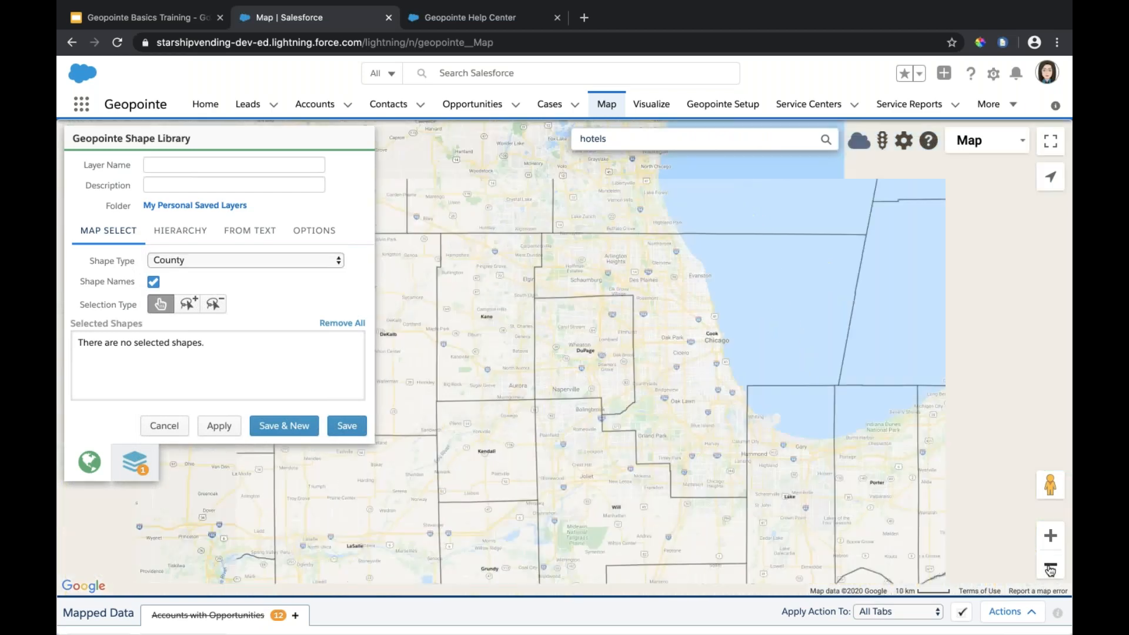
drag(625, 468, 706, 423)
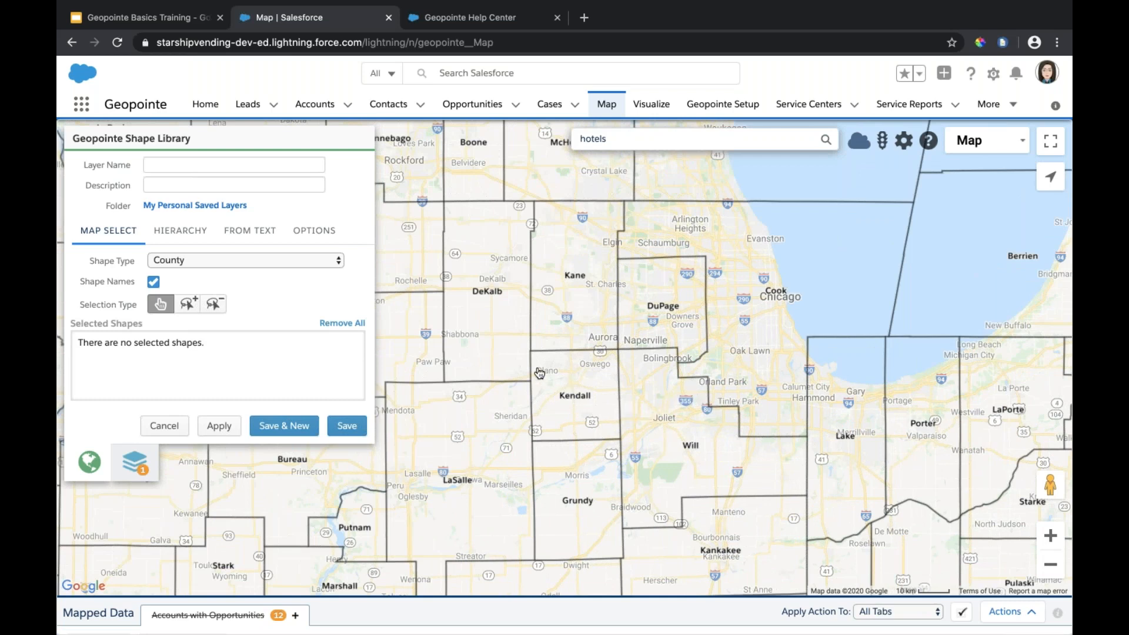
click(502, 353)
click(582, 329)
click(447, 423)
click(572, 466)
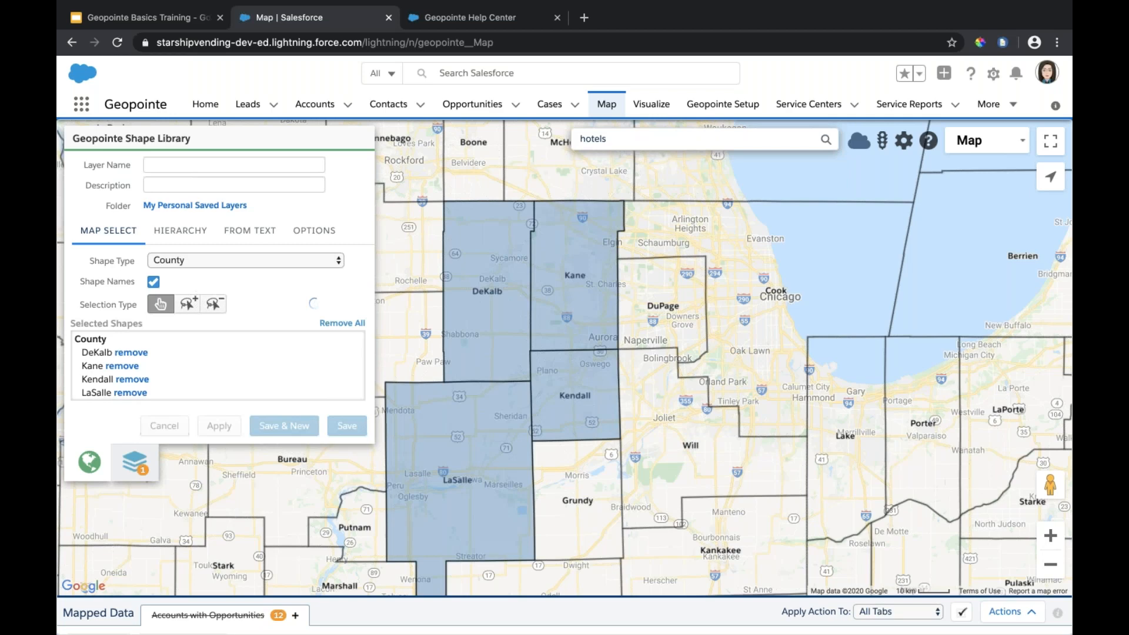
- Keep the shape type as County, name the layer Chicago Counties and save it
click(184, 262)
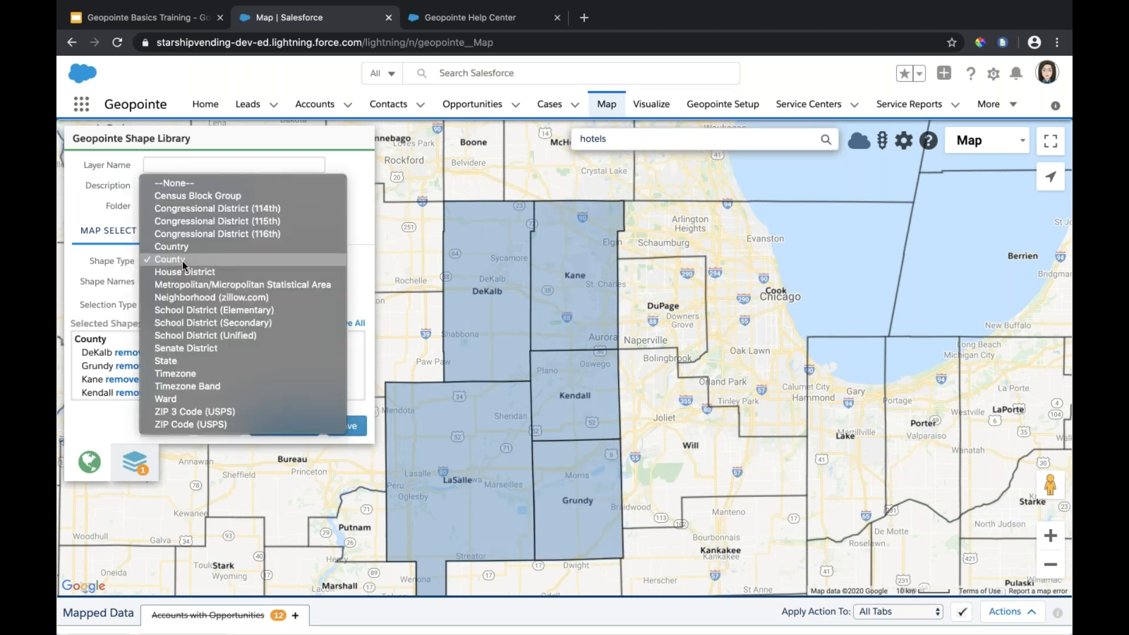
click(183, 262)
click(190, 165)
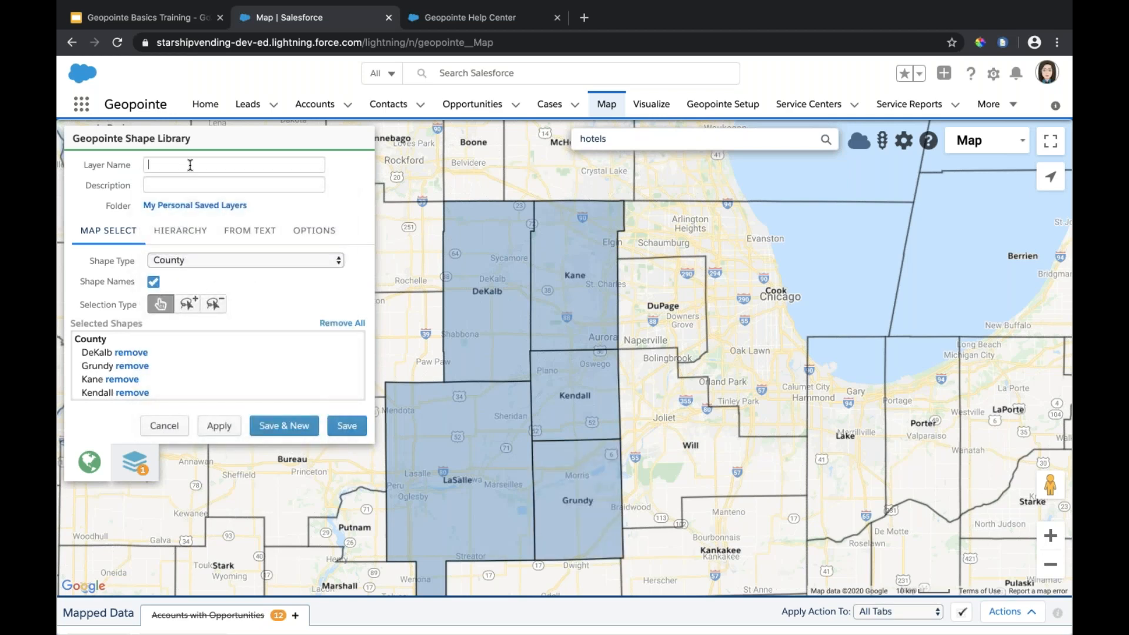
text(Chicago Counties)
click(339, 434)
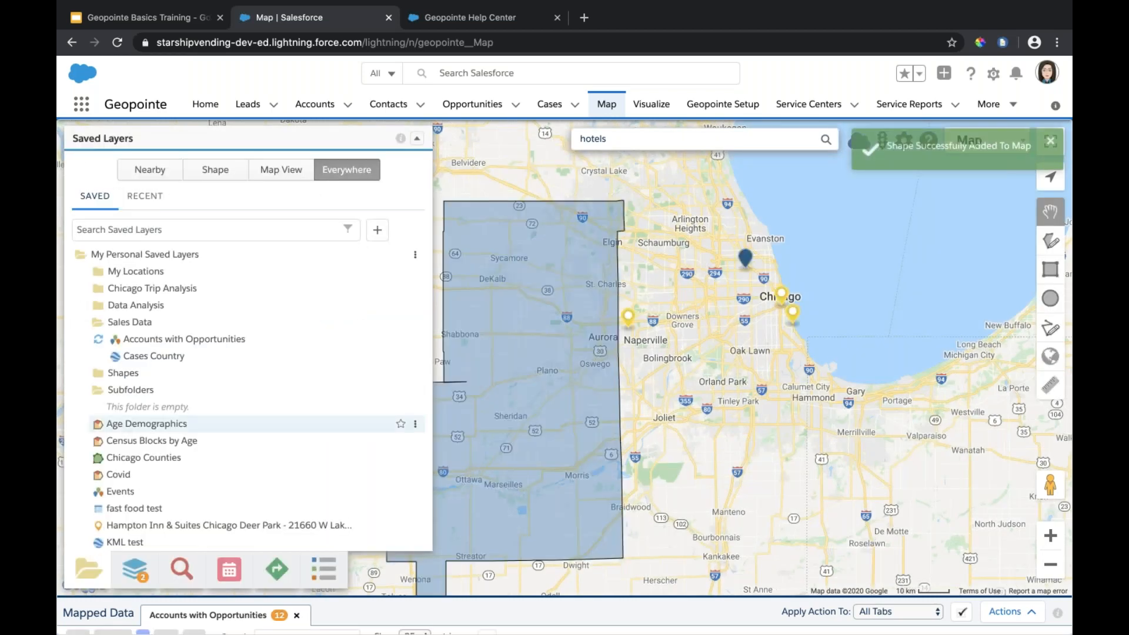
- Examine the actions available for the Chicago Counties shape on the map, and close its pop-up
drag(751, 386, 817, 353)
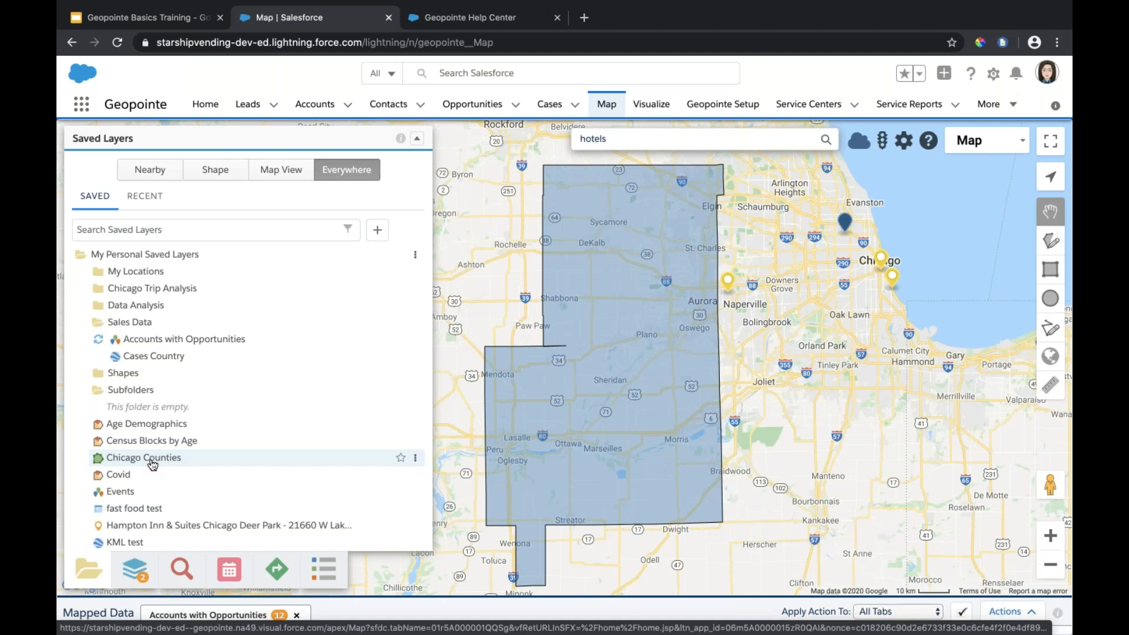
click(628, 294)
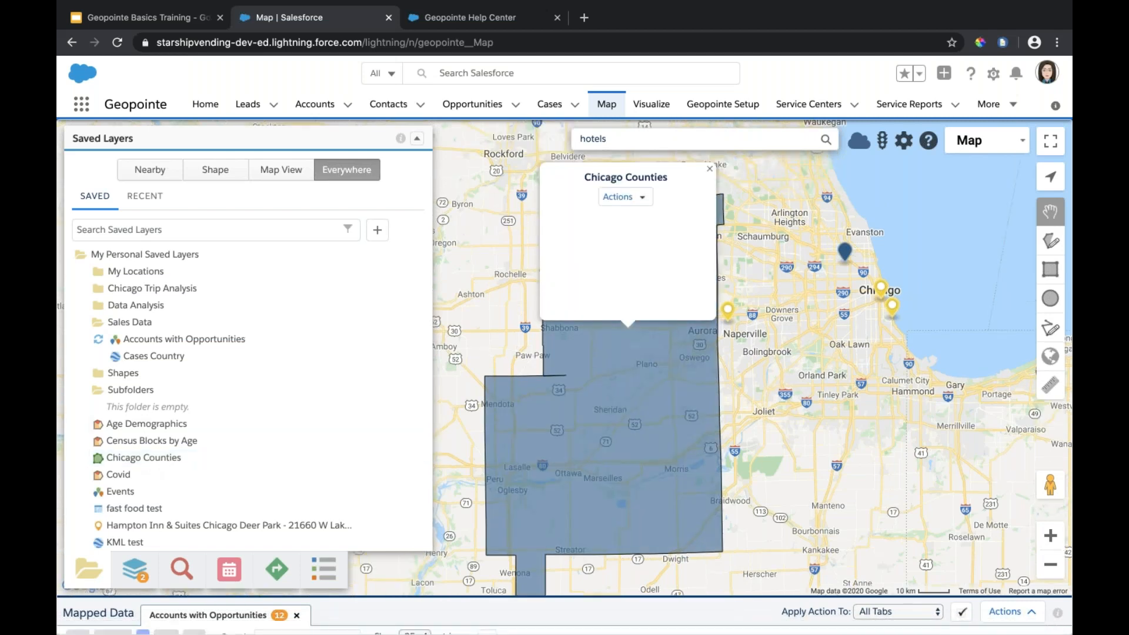
click(642, 197)
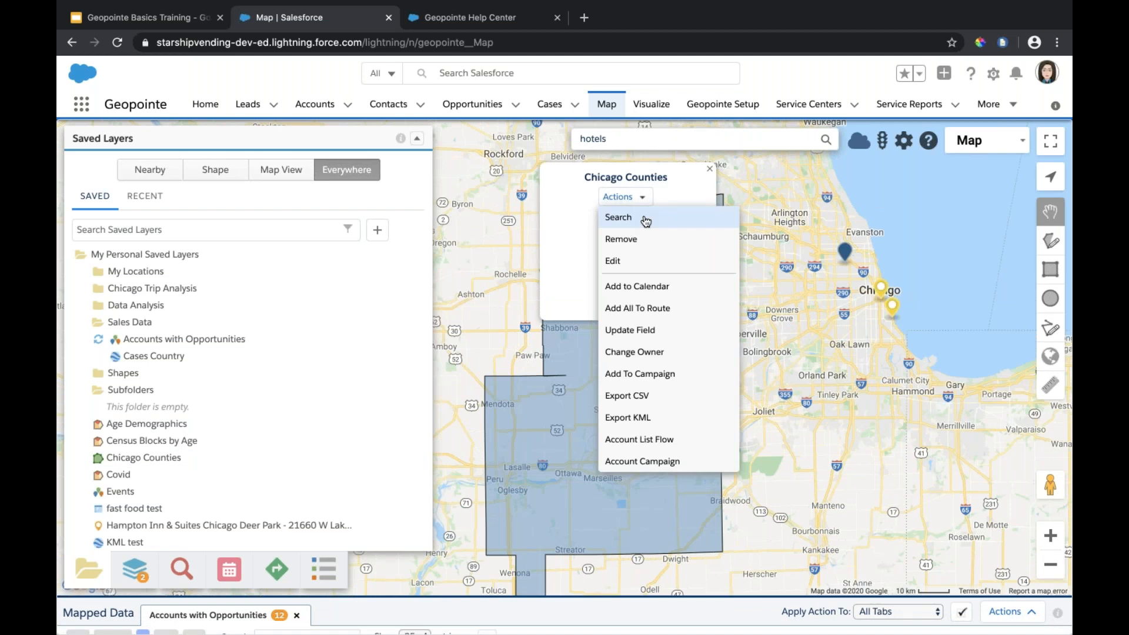
scroll(212, 482, down, 3)
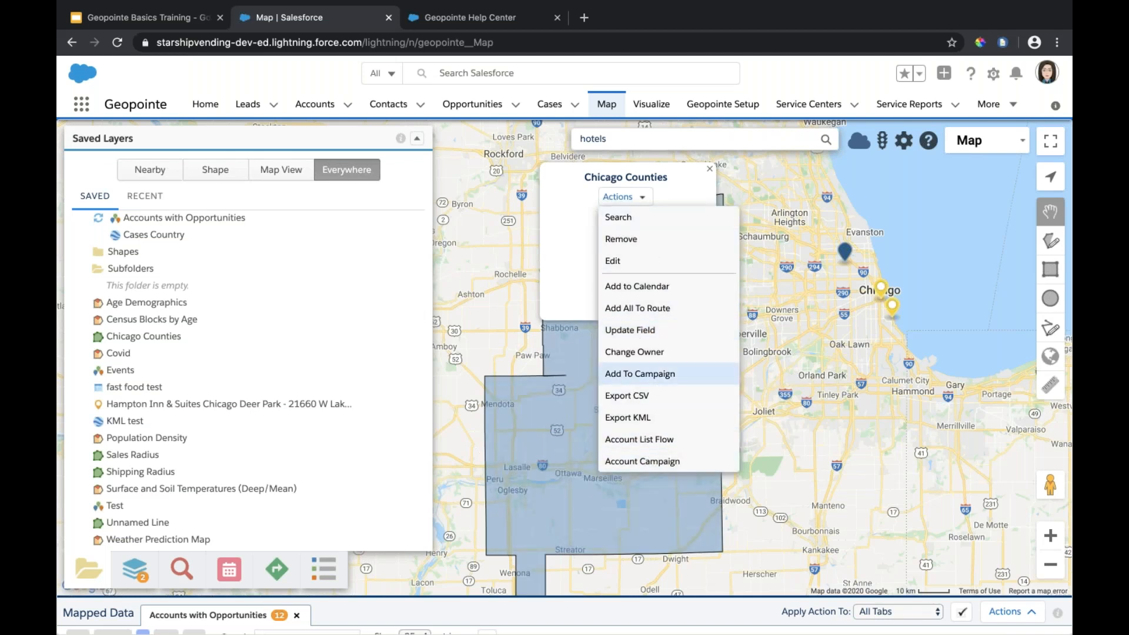
click(709, 169)
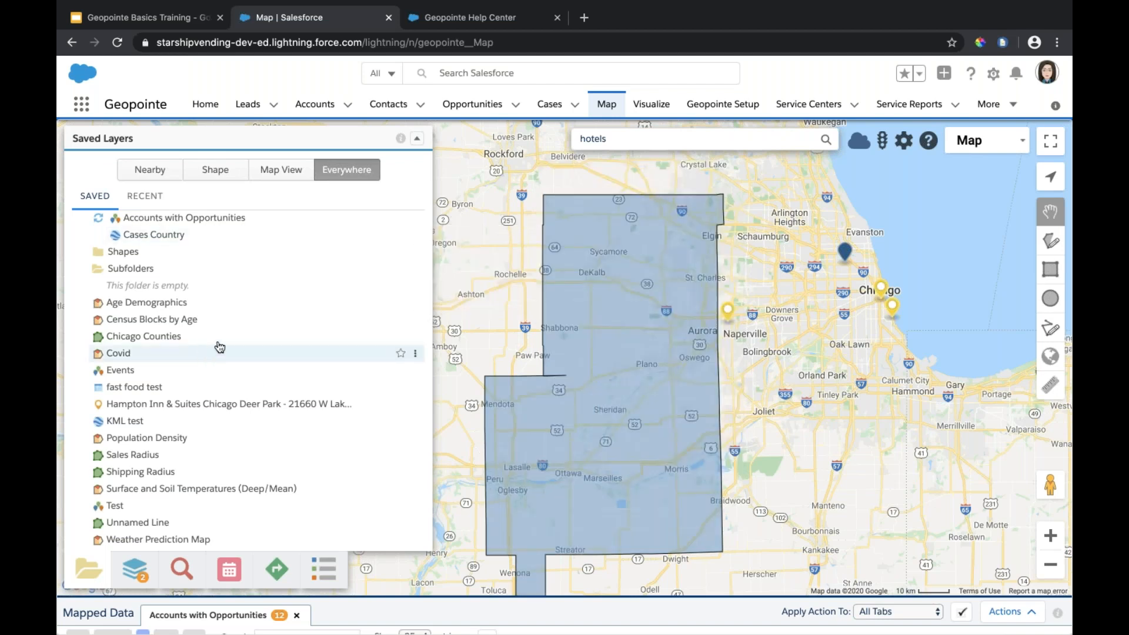
- Set the saved layers' search scope to Shape and open the Chicago Counties shape for editing
click(207, 176)
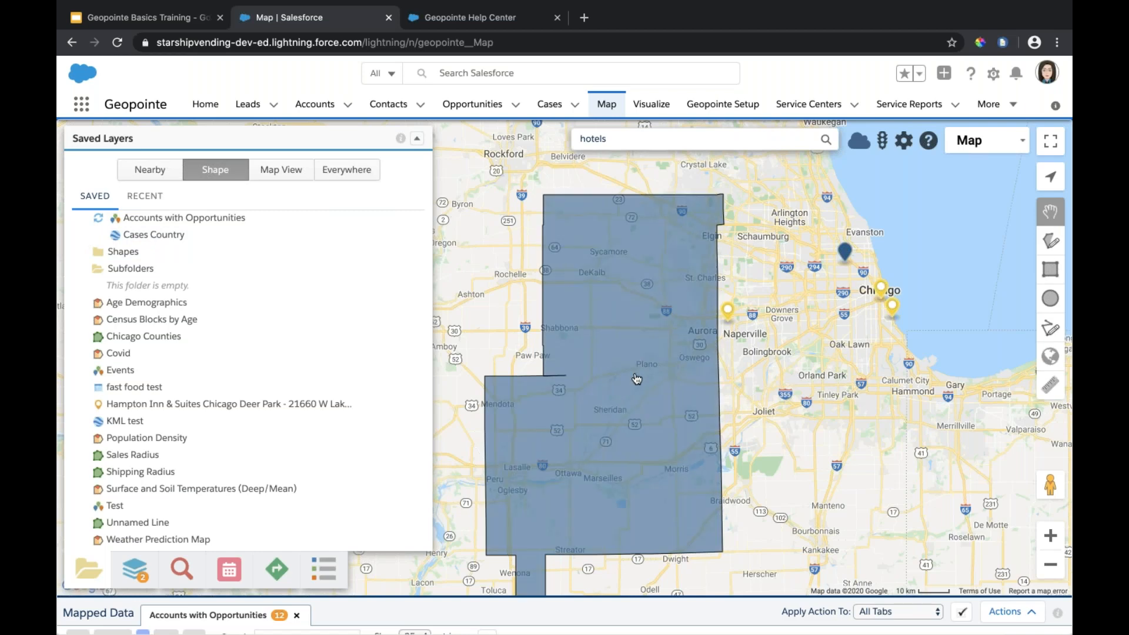
click(613, 379)
click(620, 247)
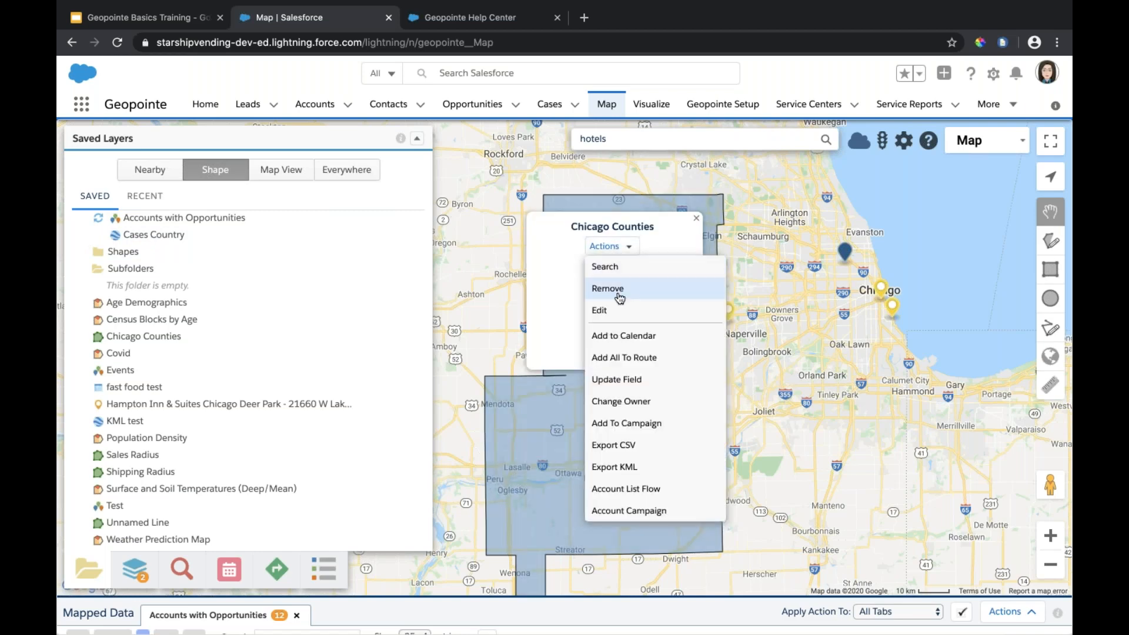
click(612, 308)
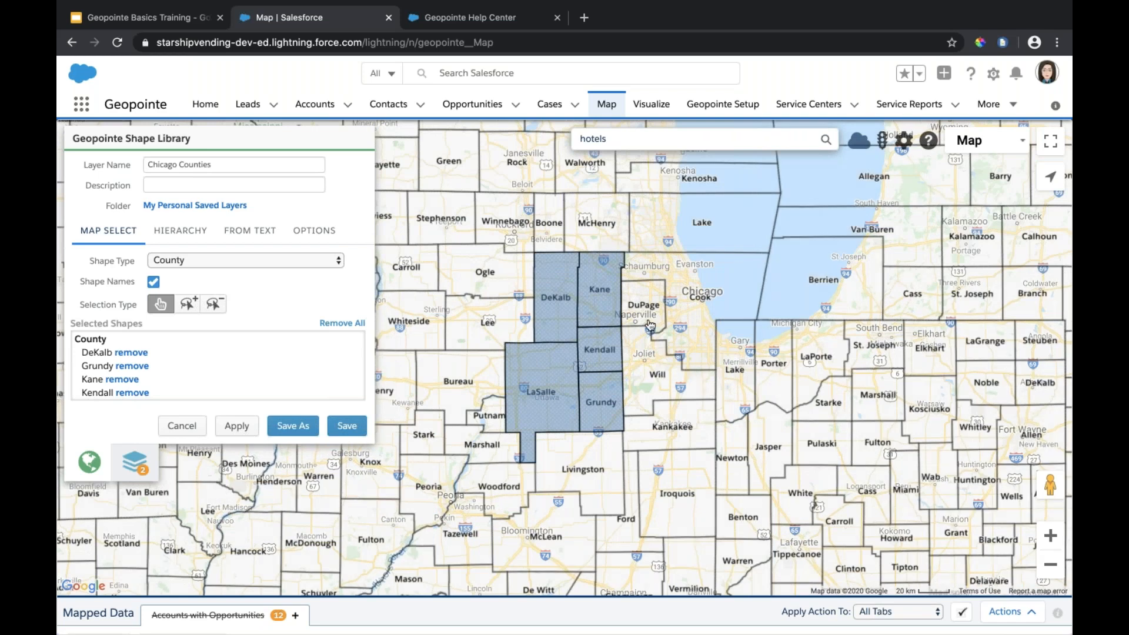
- Add Cook, DuPage, Will, Lake, Kankakee, Newton, Iroquois, Livingston and Ford counties to the Chicago Counties layer and save it
click(656, 280)
click(633, 300)
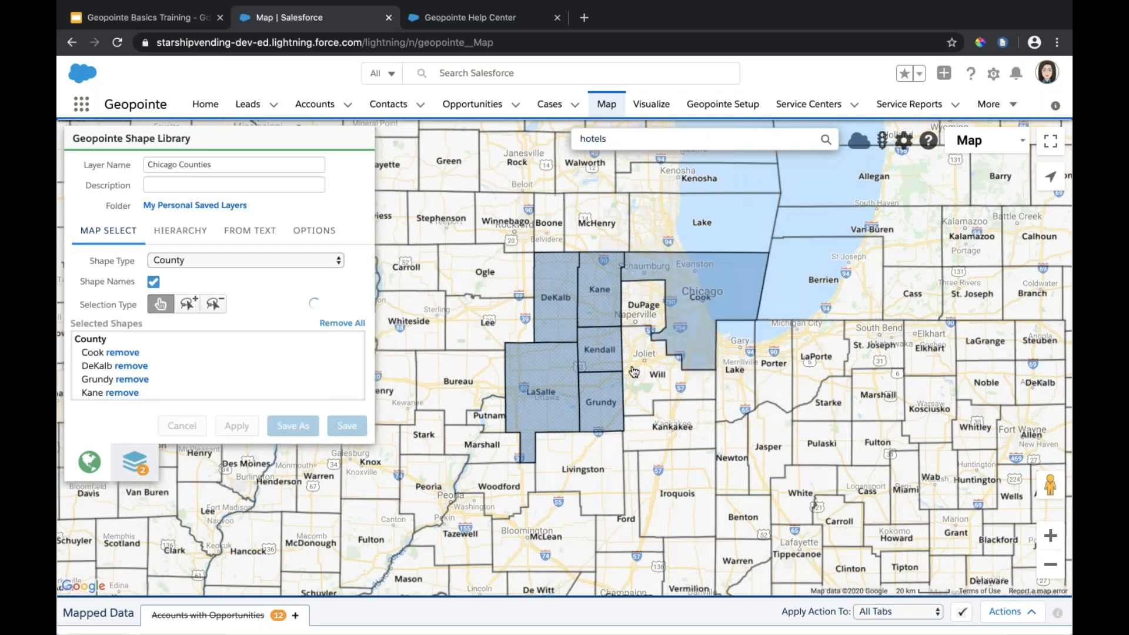
click(664, 376)
click(692, 443)
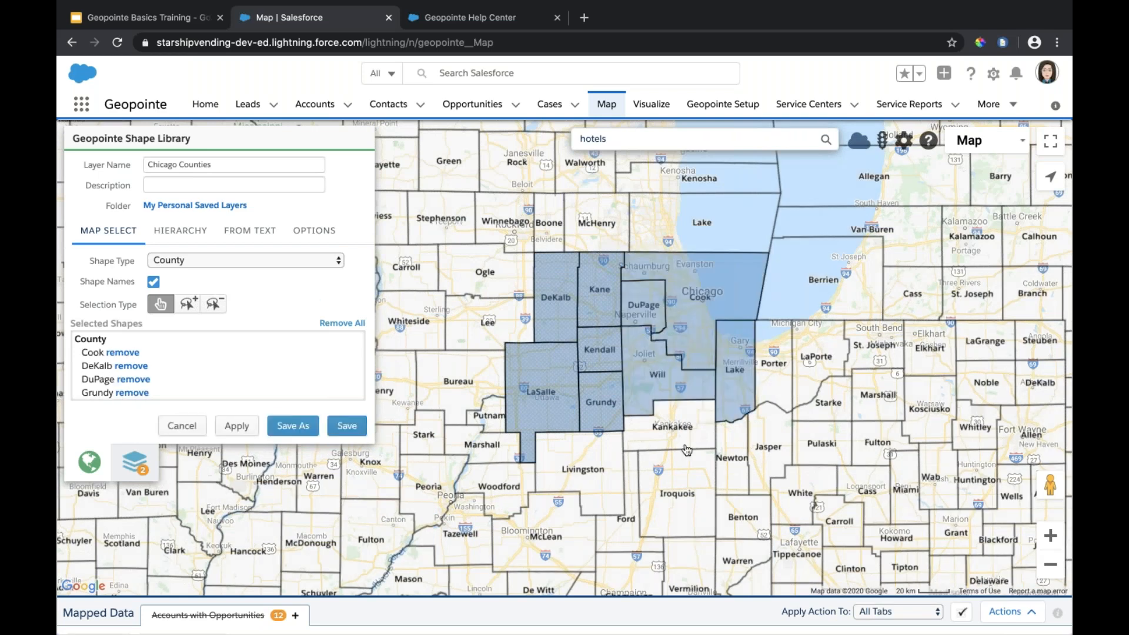
click(686, 445)
click(738, 446)
click(681, 469)
click(592, 464)
click(630, 470)
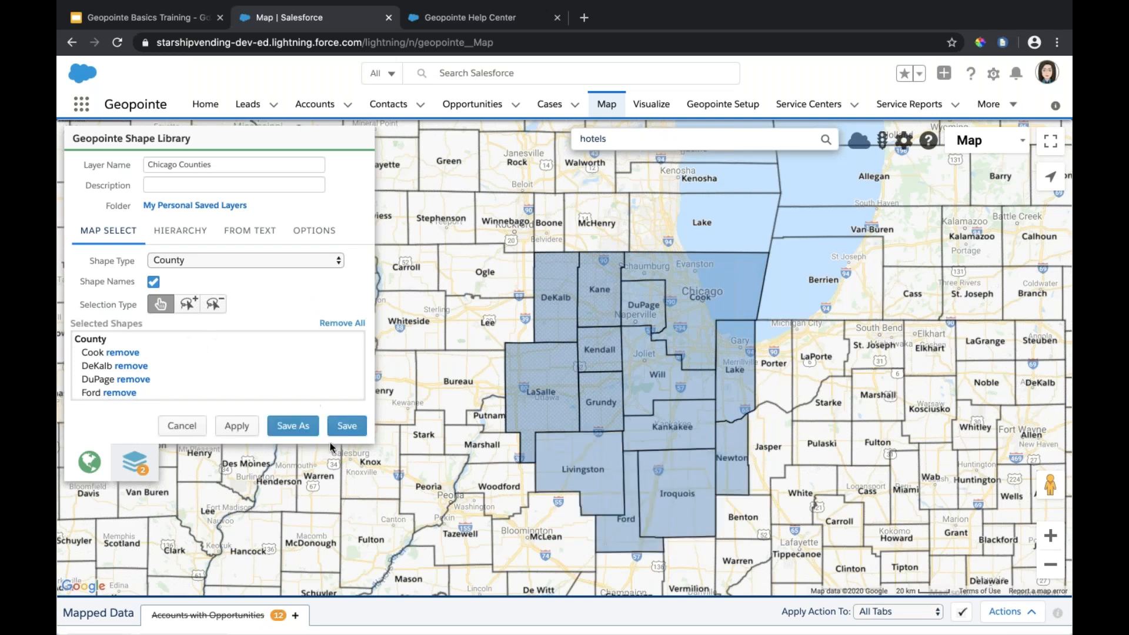
click(333, 432)
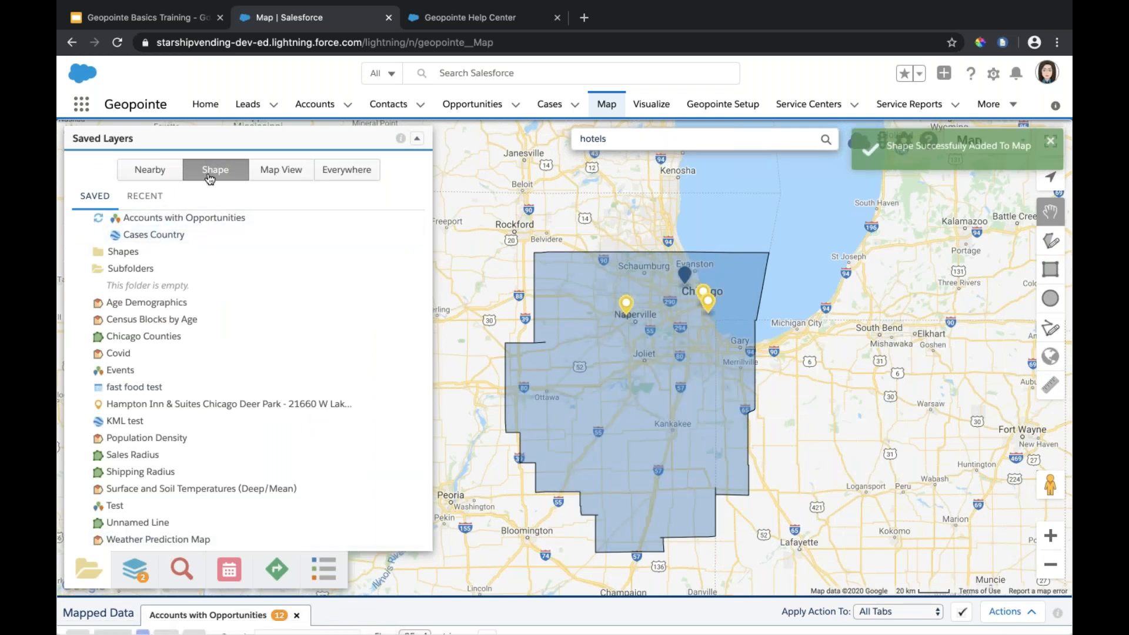
- Refresh the Accounts with Opportunities layer within the Chicago Counties shape and review the mapped accounts
scroll(99, 275, up, 2)
click(98, 272)
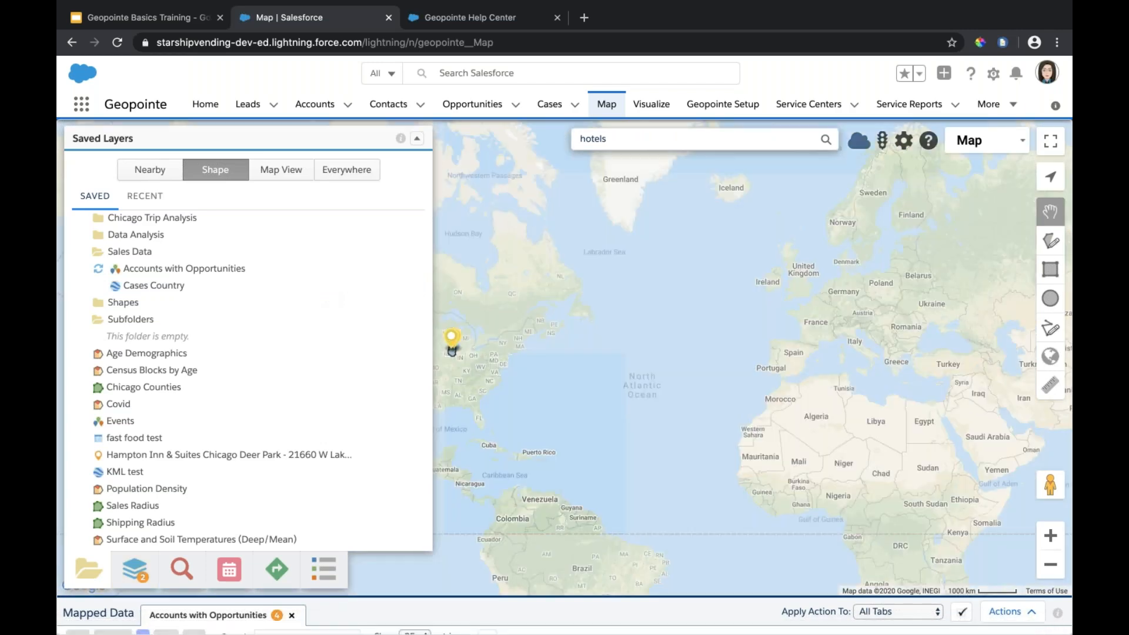
click(1052, 539)
click(1052, 539)
click(1052, 539)
drag(942, 411, 546, 489)
drag(917, 366, 707, 382)
scroll(707, 382, down, 4)
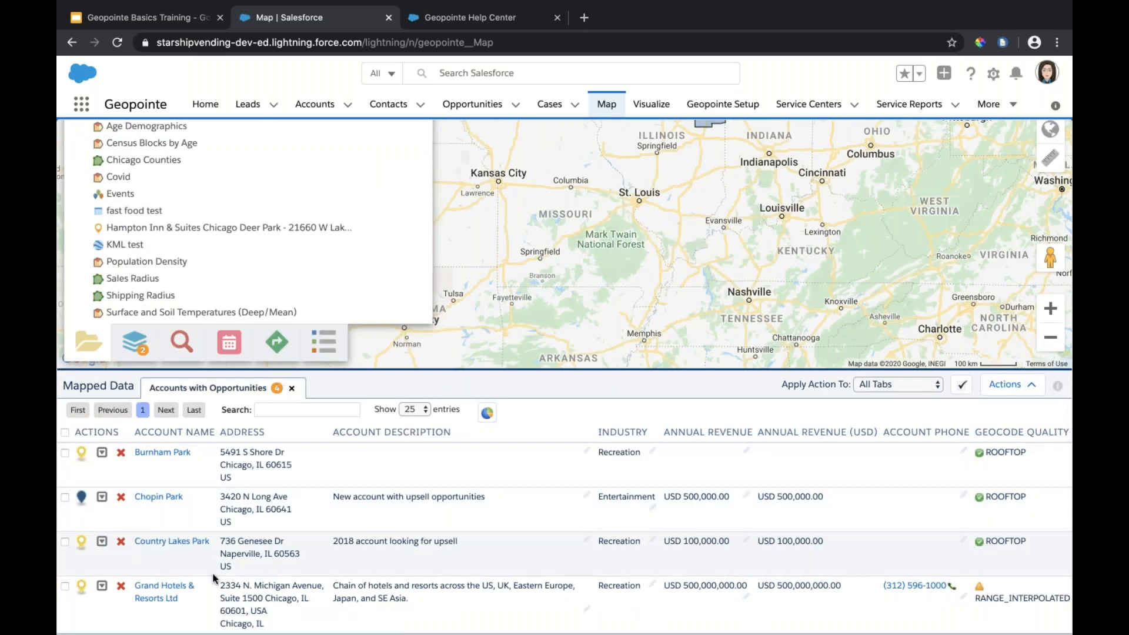
scroll(706, 348, up, 2)
scroll(706, 349, up, 3)
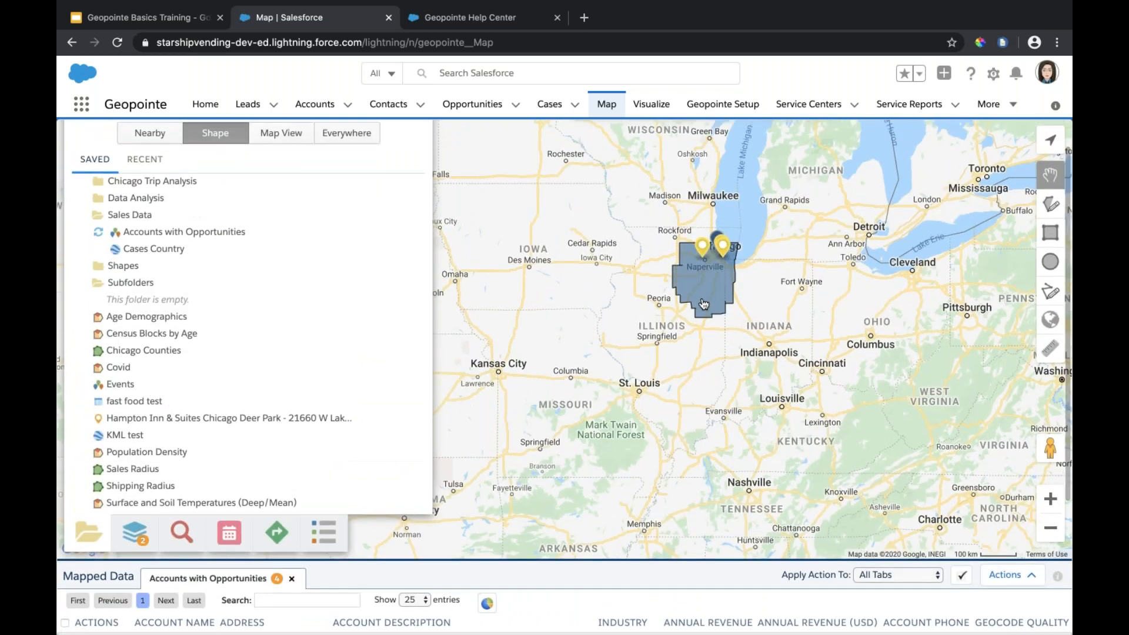
- Review the Chicago Counties shape's account summary and bulk actions, opening Update Field and closing it without changes
click(706, 291)
click(697, 160)
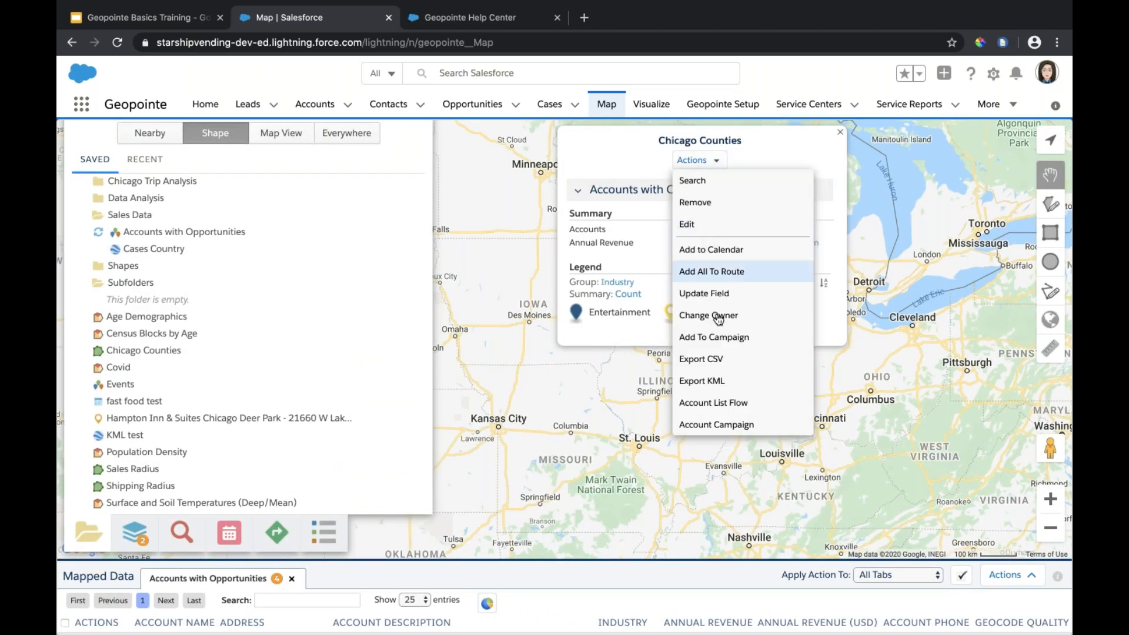
click(706, 295)
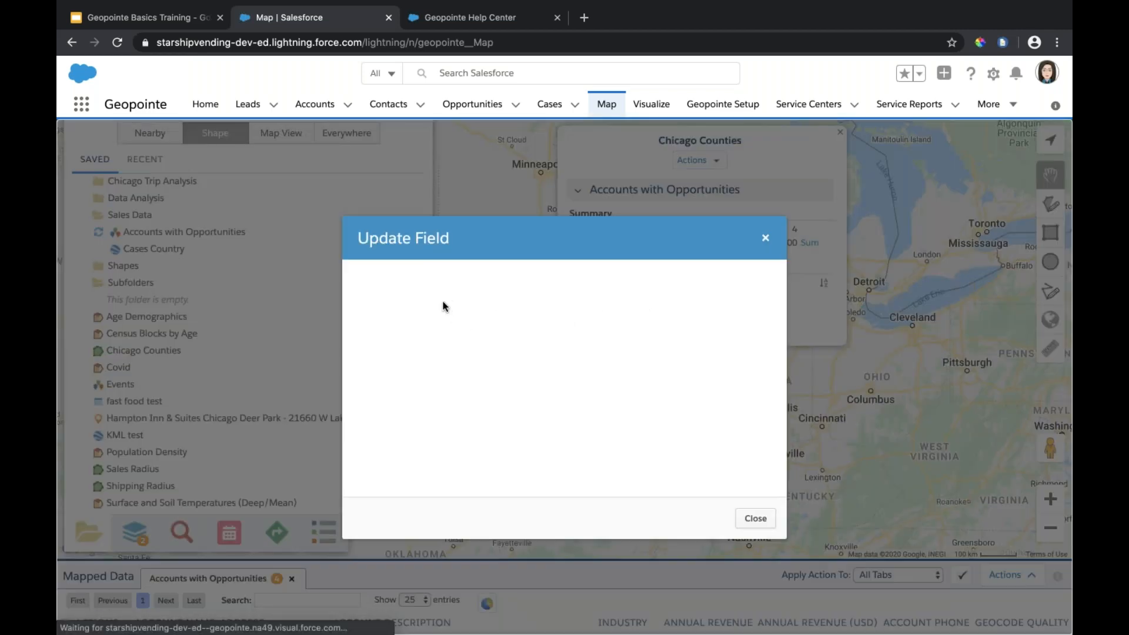
click(766, 240)
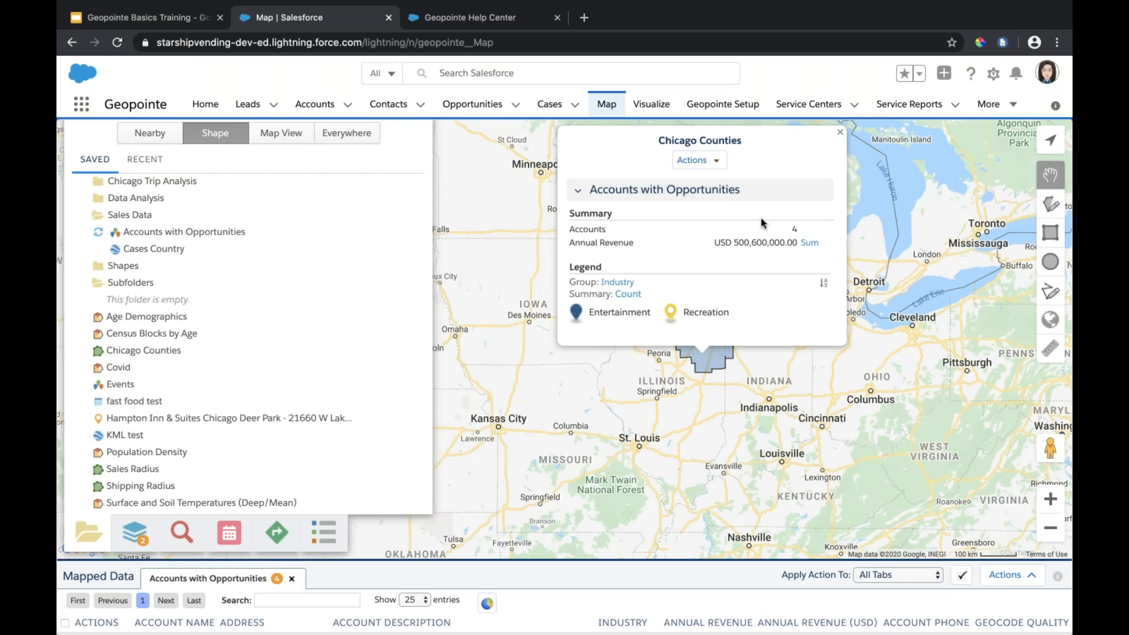
click(712, 165)
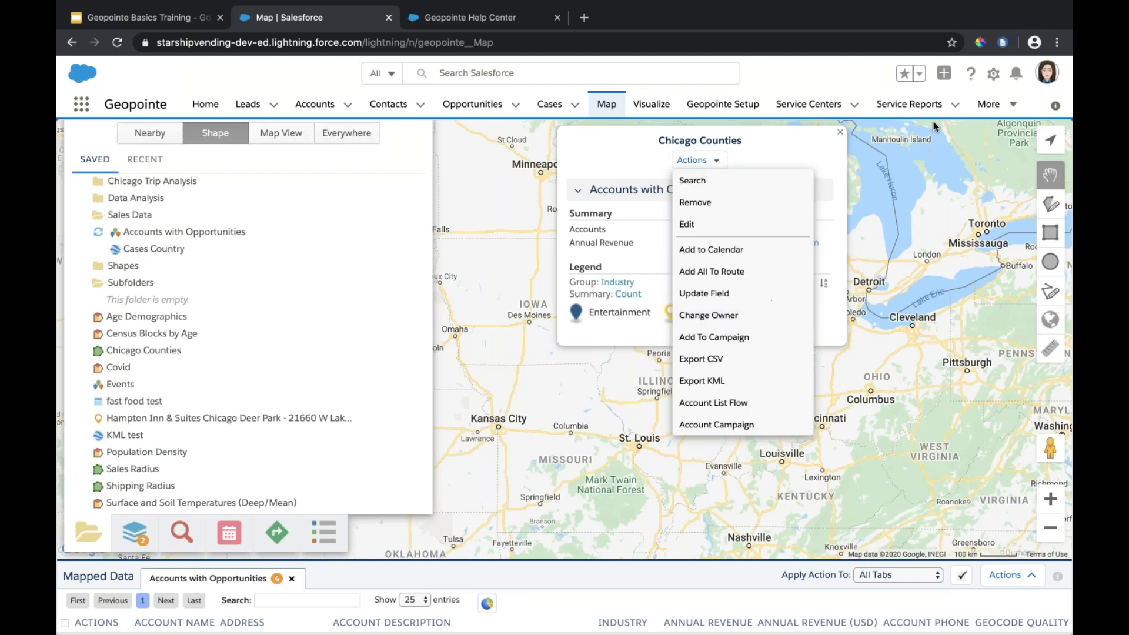
click(841, 137)
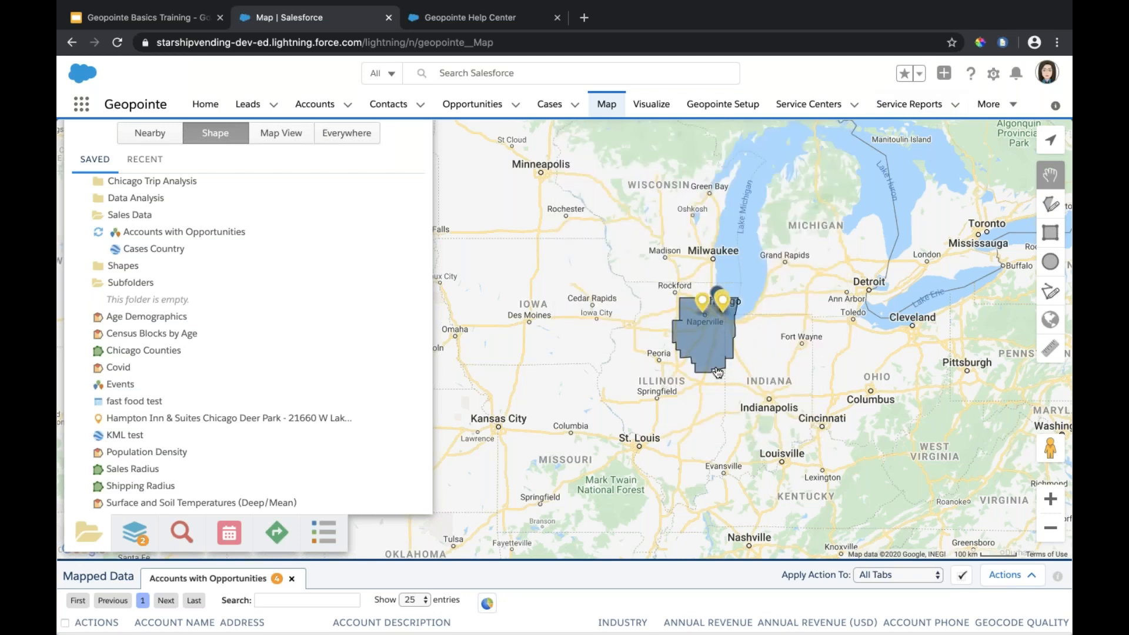
- Switch the saved layers' search scope from Shape to Nearby
scroll(311, 333, up, 2)
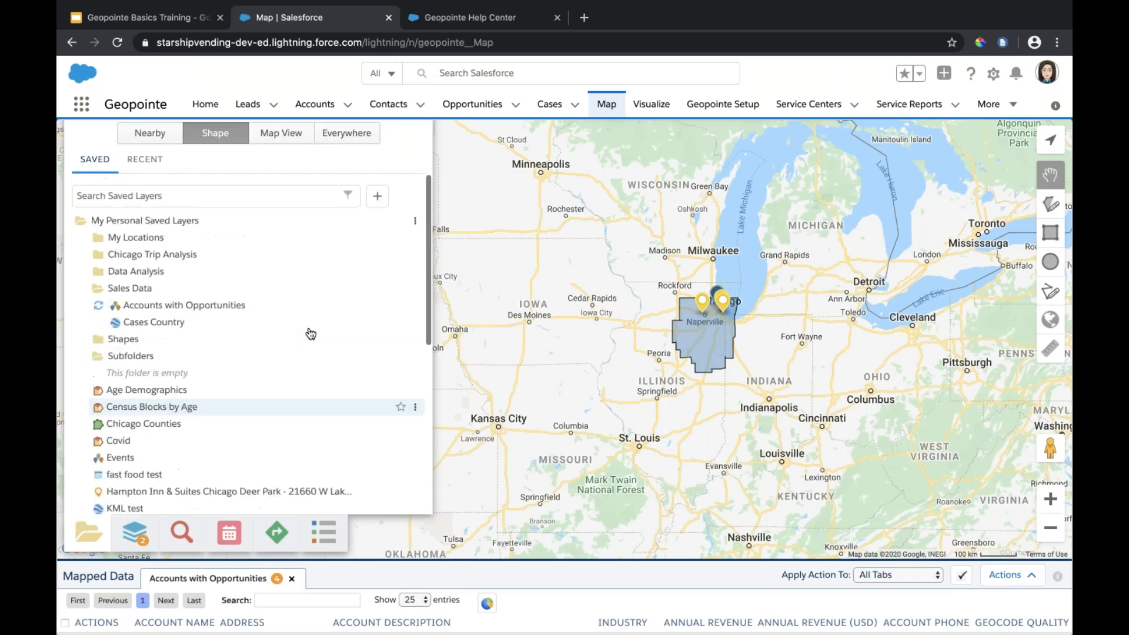
scroll(151, 161, up, 1)
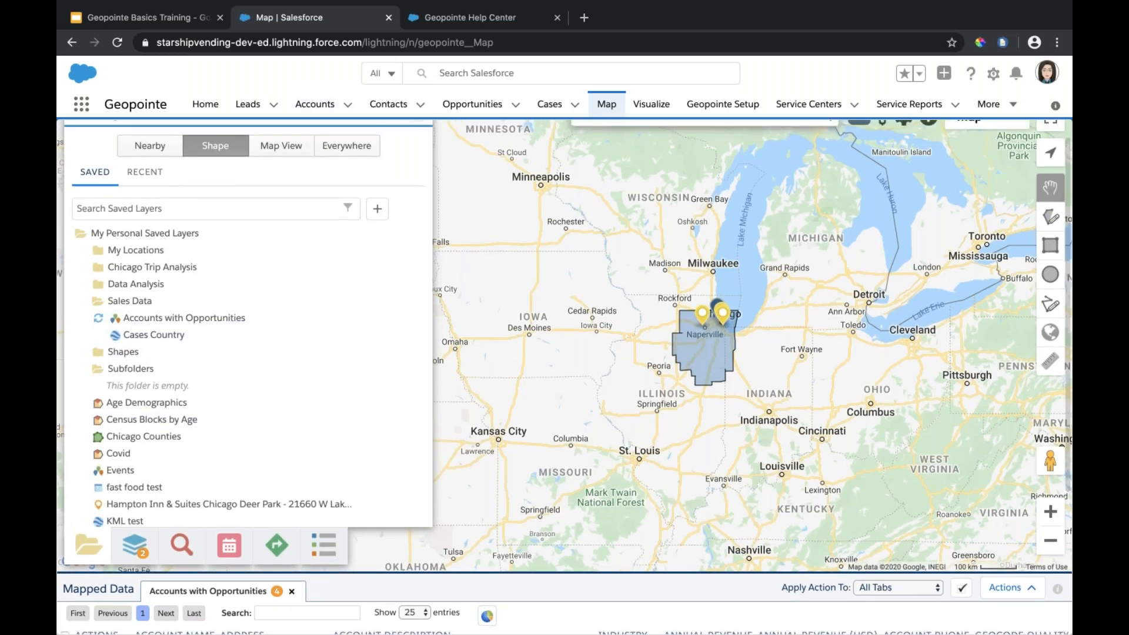
scroll(147, 154, down, 1)
scroll(151, 174, up, 4)
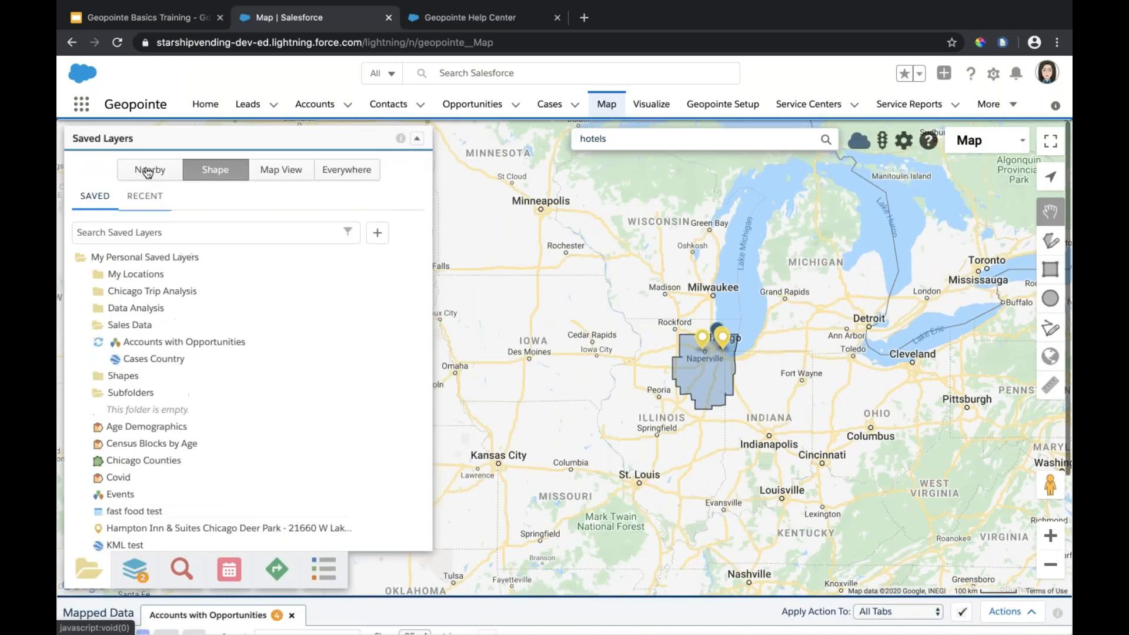
click(151, 174)
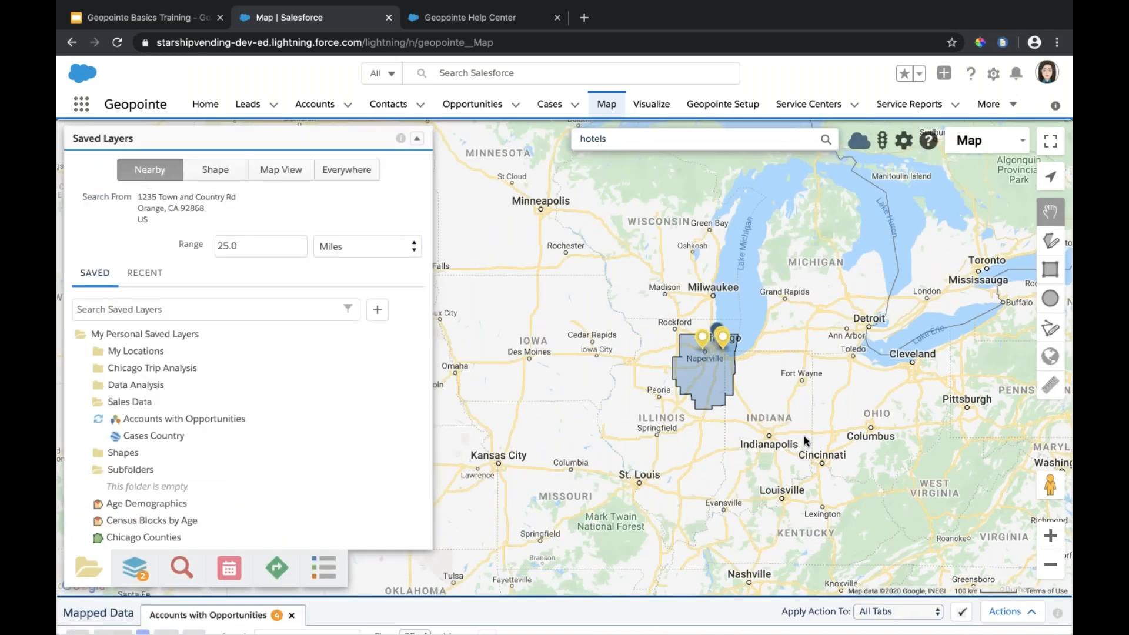
scroll(768, 319, down, 1)
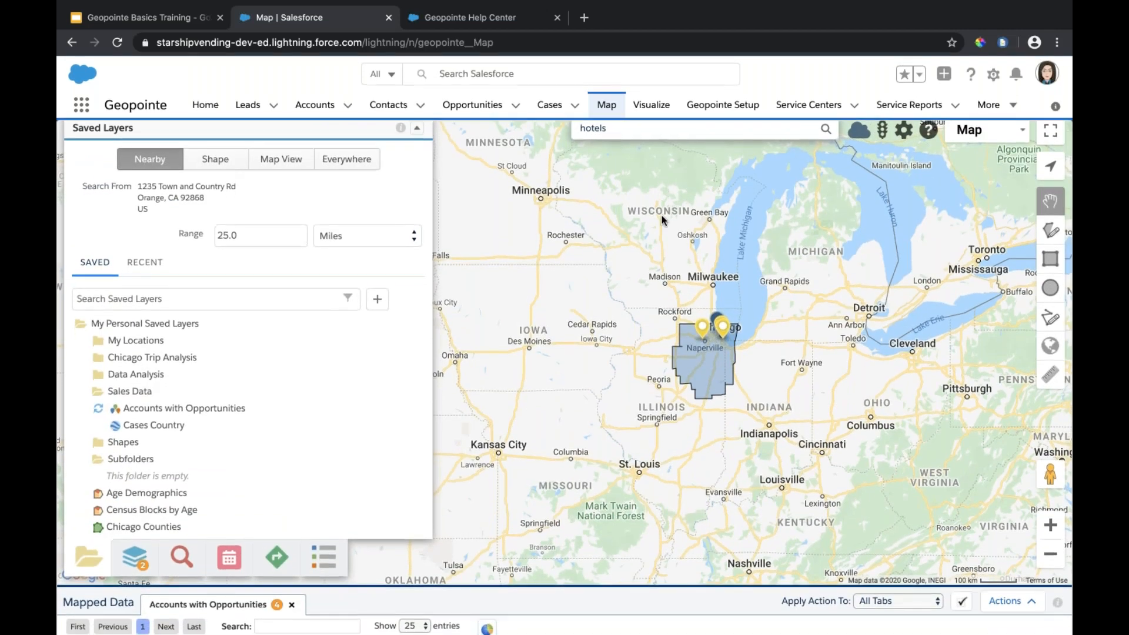
- Search the map for "retro digs" and plot the matching place in Silverado
click(647, 128)
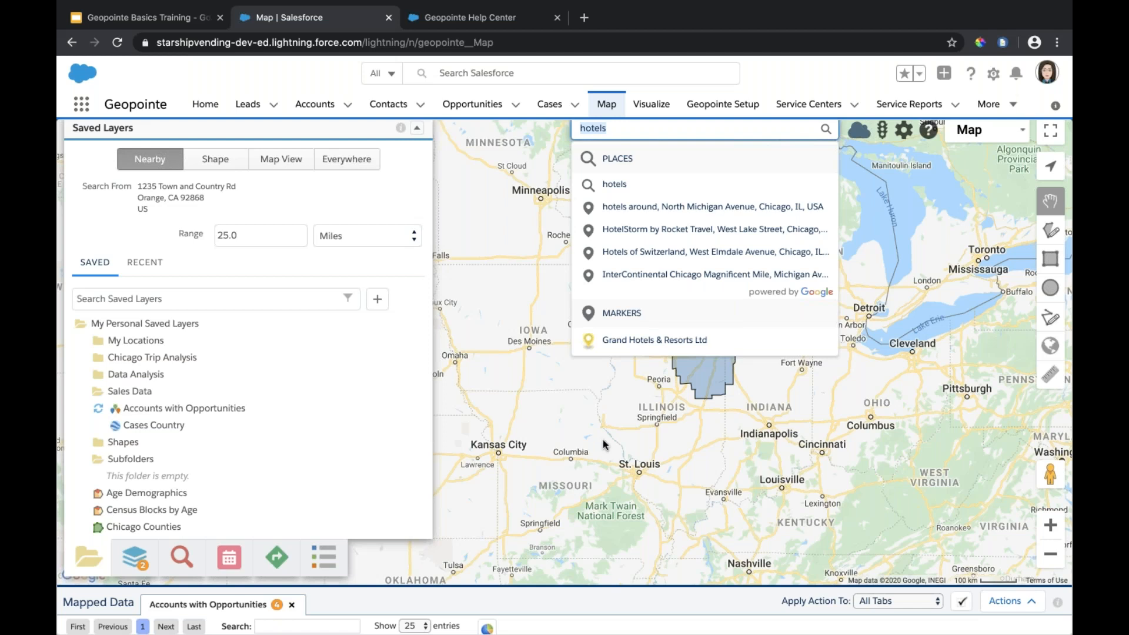
click(649, 348)
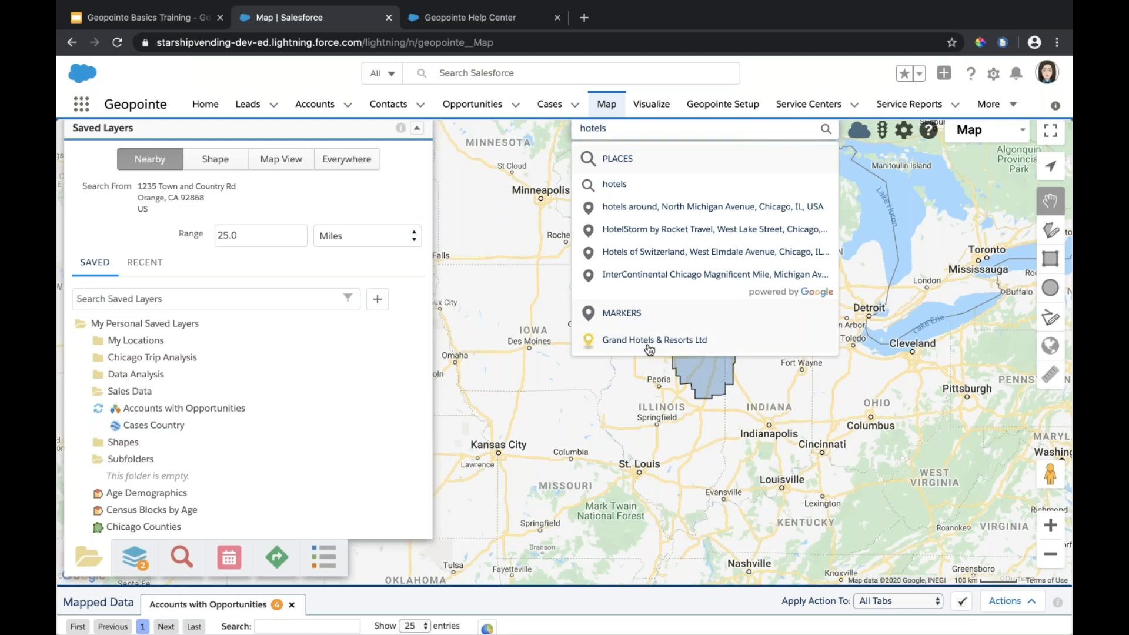
click(598, 128)
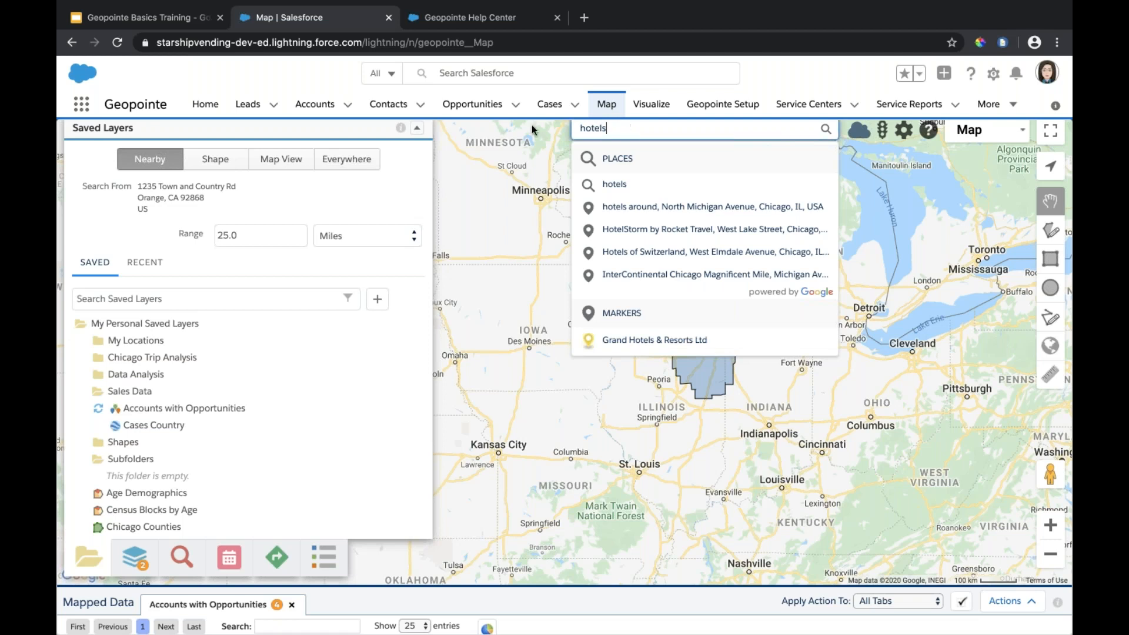
key(ctrl+a)
text(retro digs)
click(643, 284)
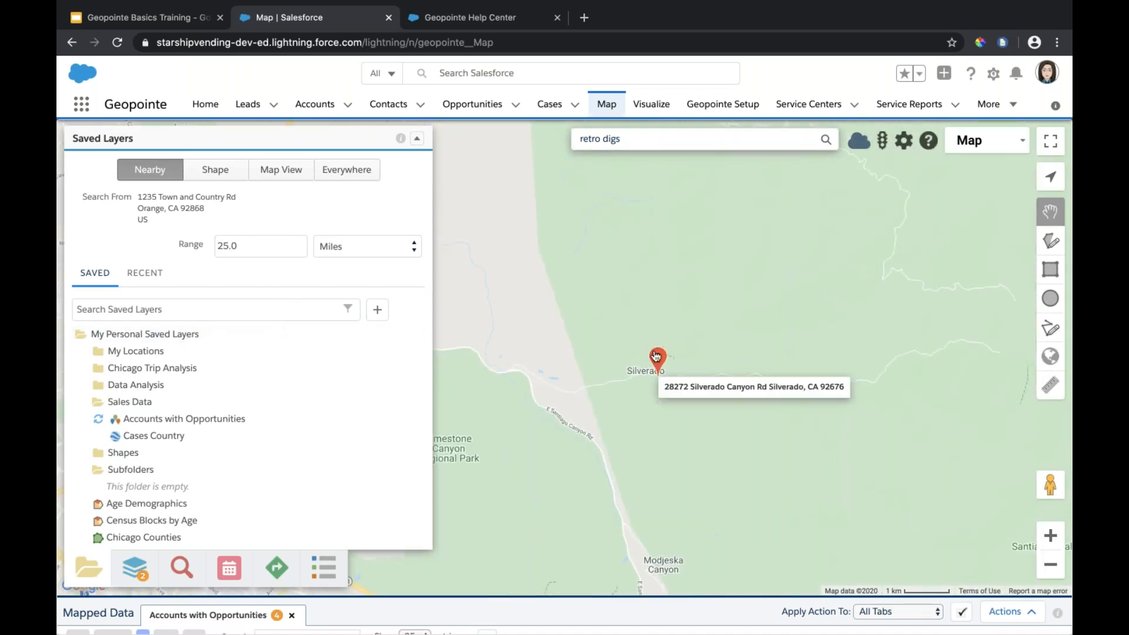
- Review the actions available for the Retro Digs pin, then zoom and center the map on it
click(656, 355)
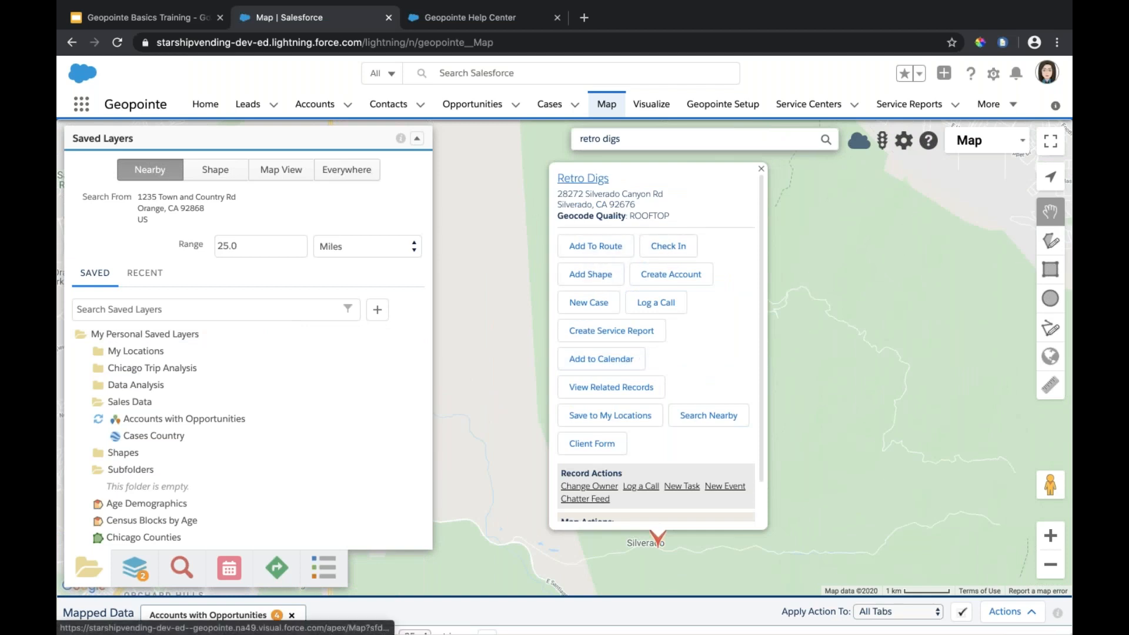
scroll(708, 382, down, 1)
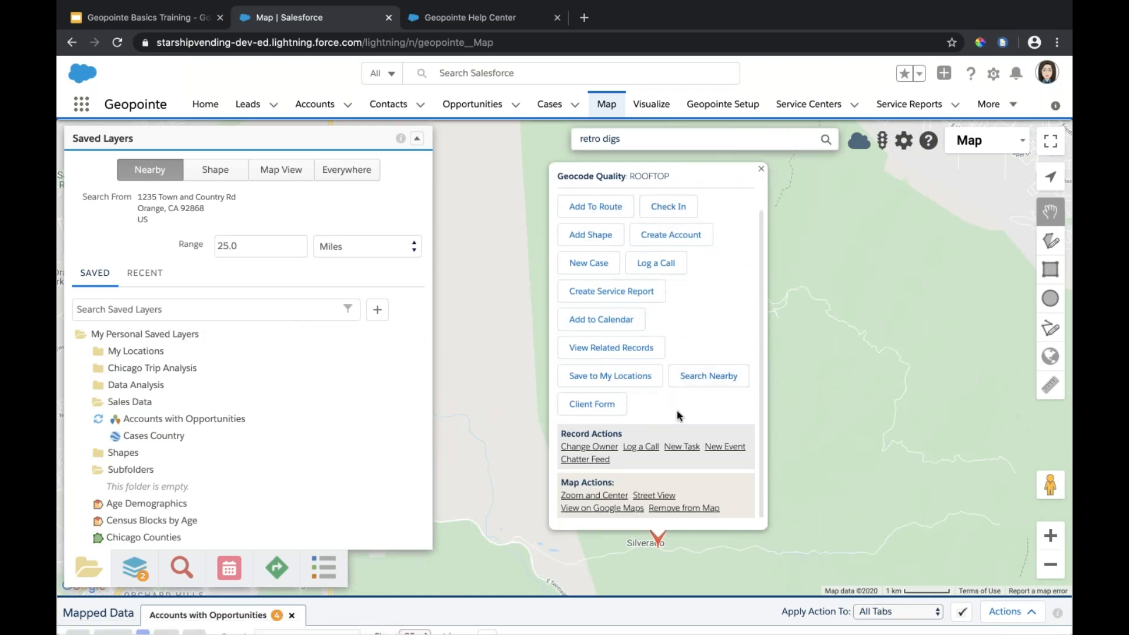
scroll(677, 412, up, 2)
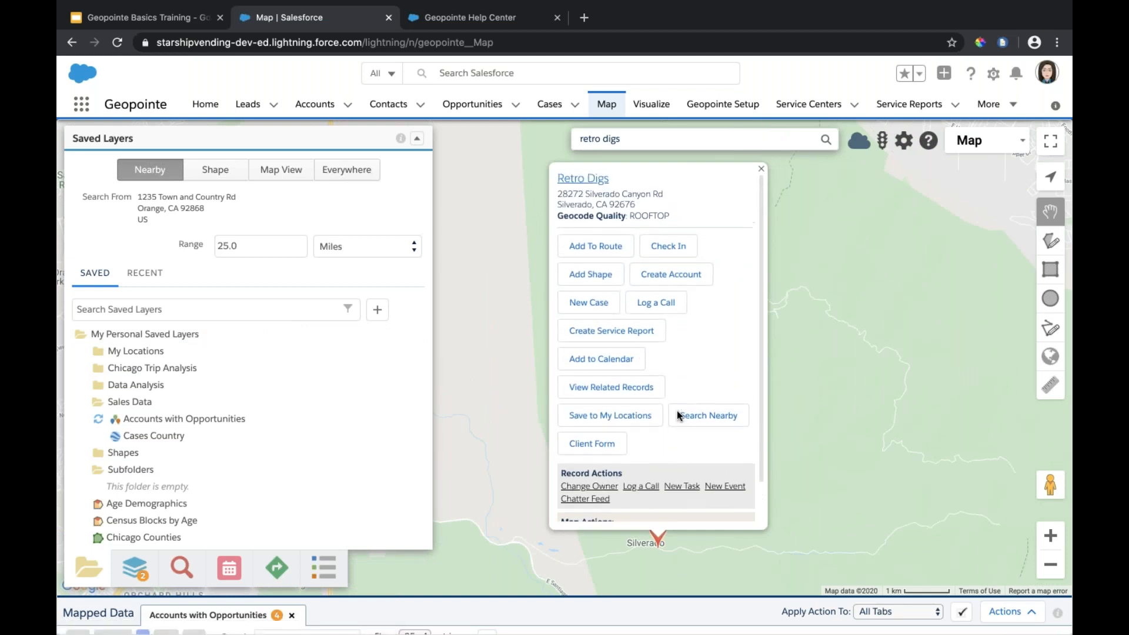
scroll(676, 414, down, 2)
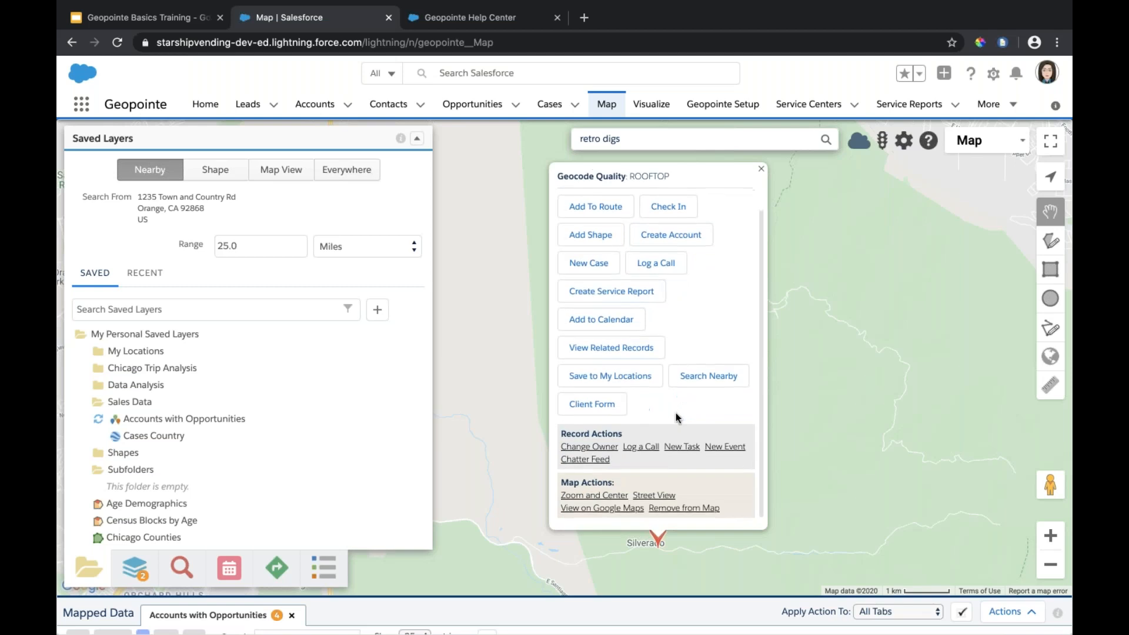
click(595, 496)
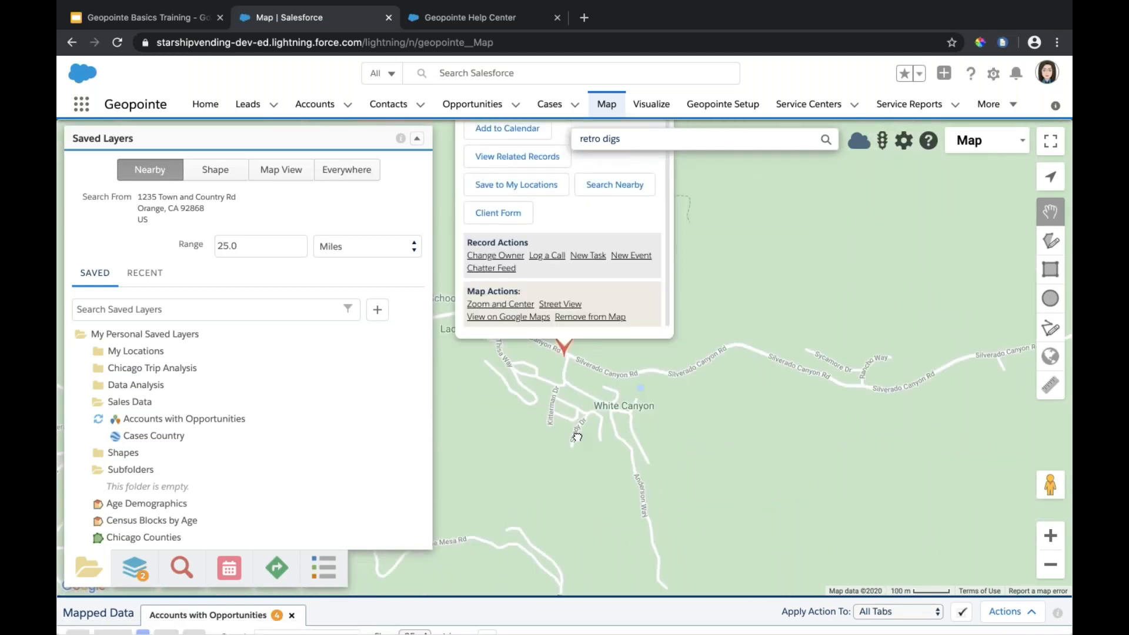
click(739, 161)
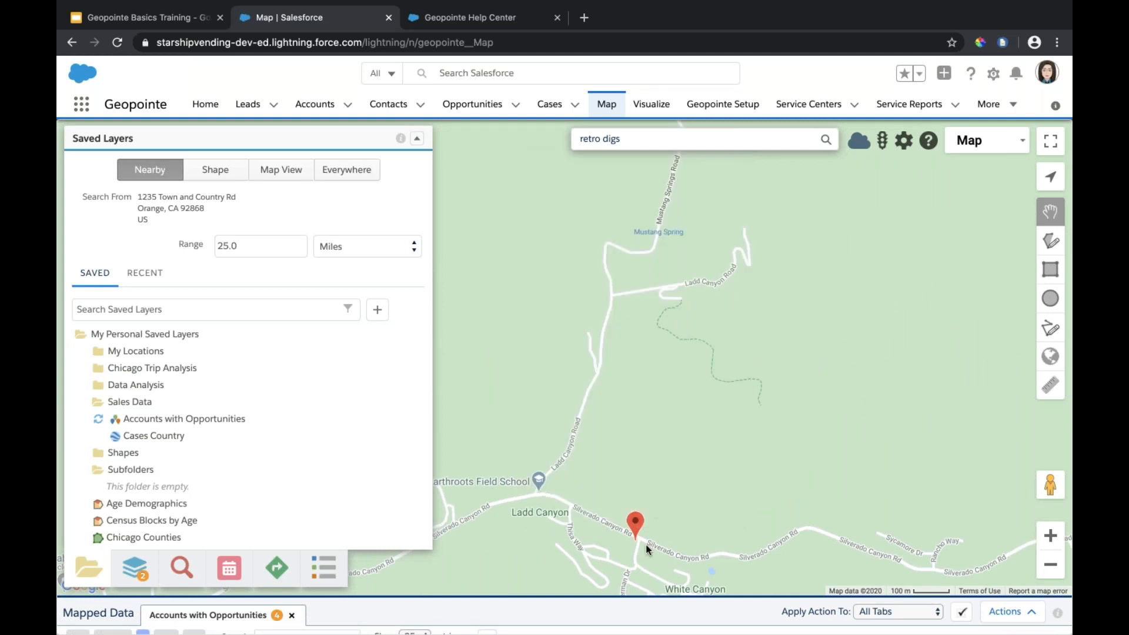
- Set the nearby search's center at the Retro Digs pin in Silverado
right_click(644, 535)
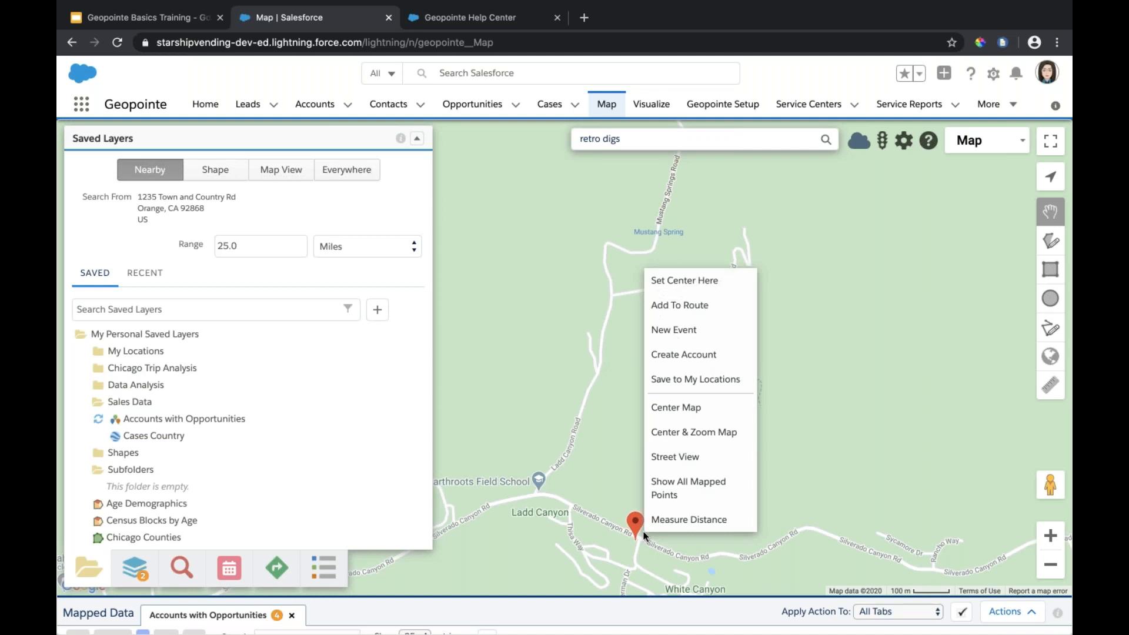
click(683, 281)
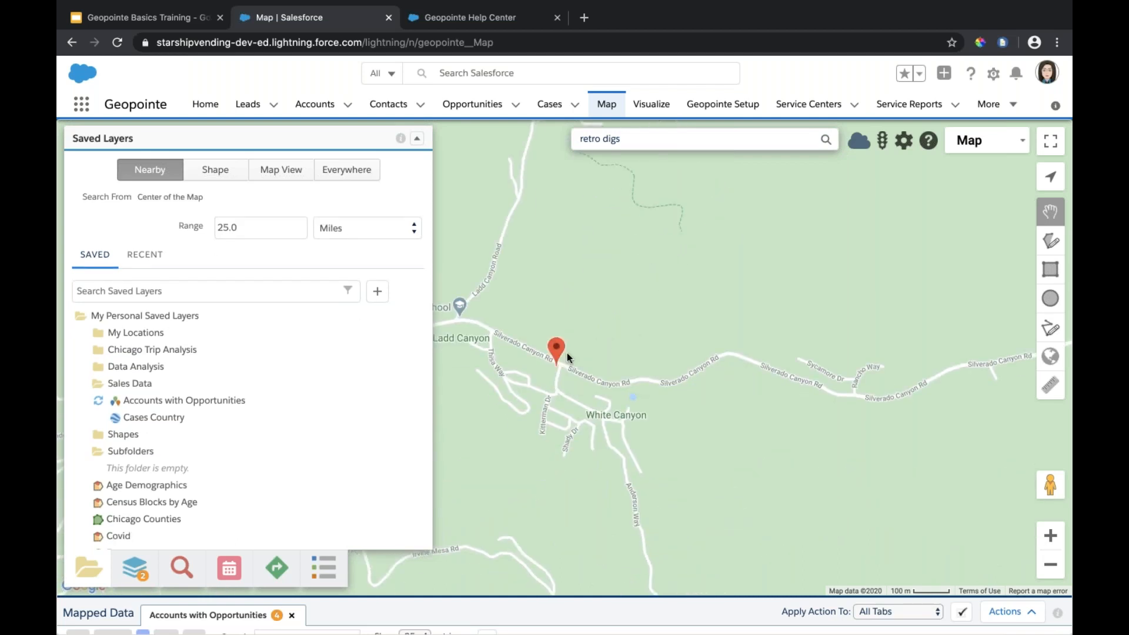
drag(205, 197, 139, 201)
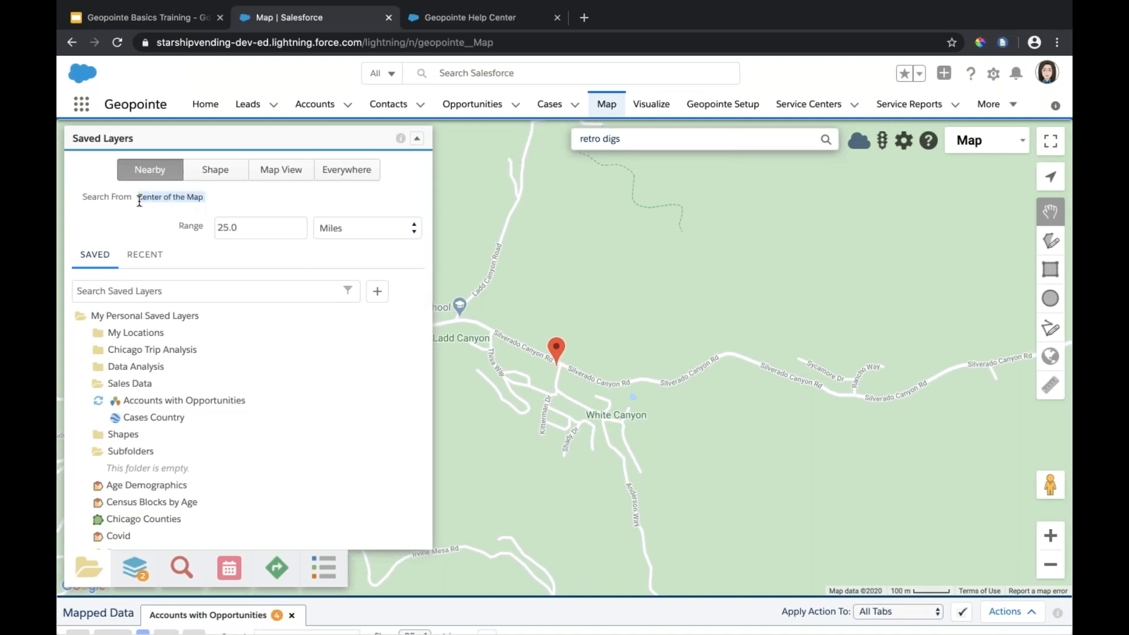
- Review the location options offered for the map spot beside the Retro Digs pin and close them
right_click(549, 354)
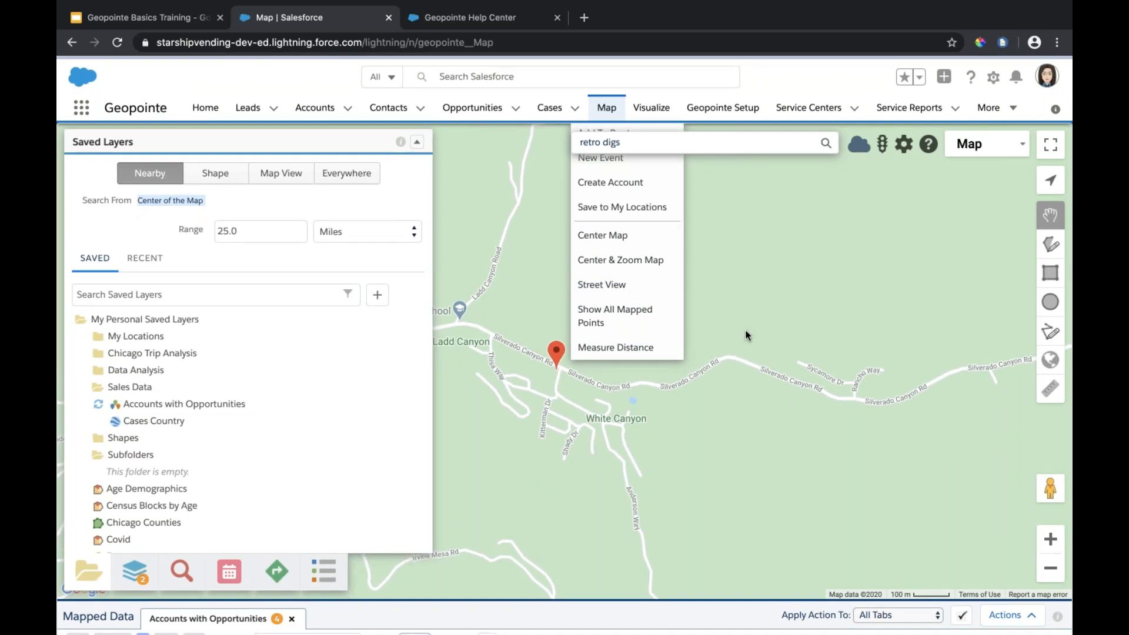
drag(567, 373, 563, 502)
right_click(575, 489)
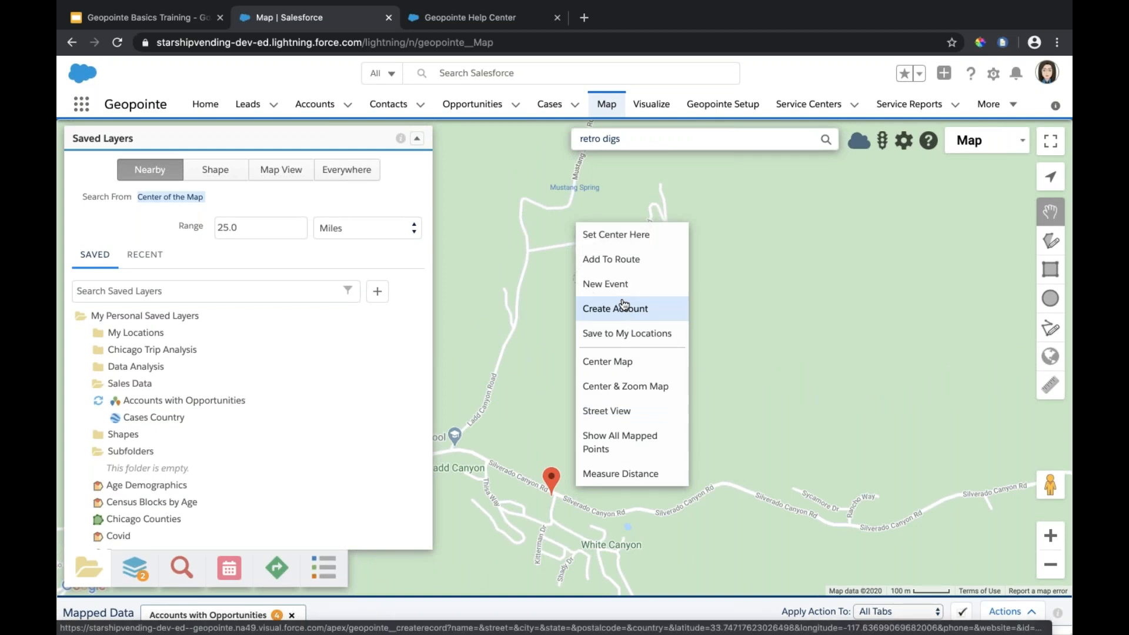
click(570, 486)
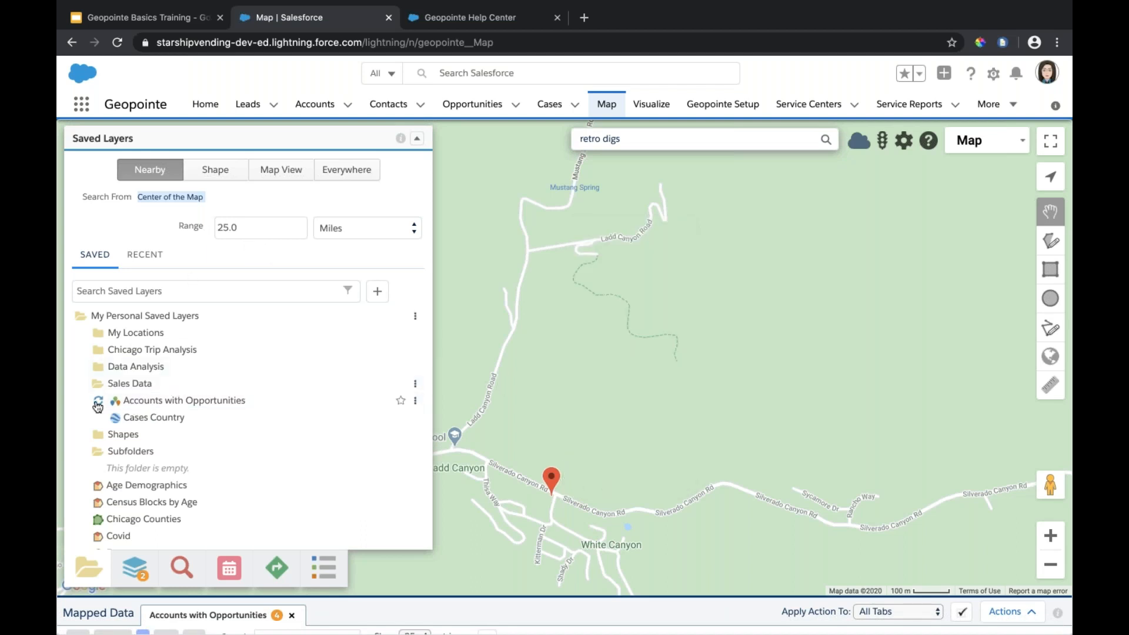
- Review the saved layers list and the distance and driving units available for the nearby search range
scroll(120, 393, down, 3)
scroll(122, 391, down, 5)
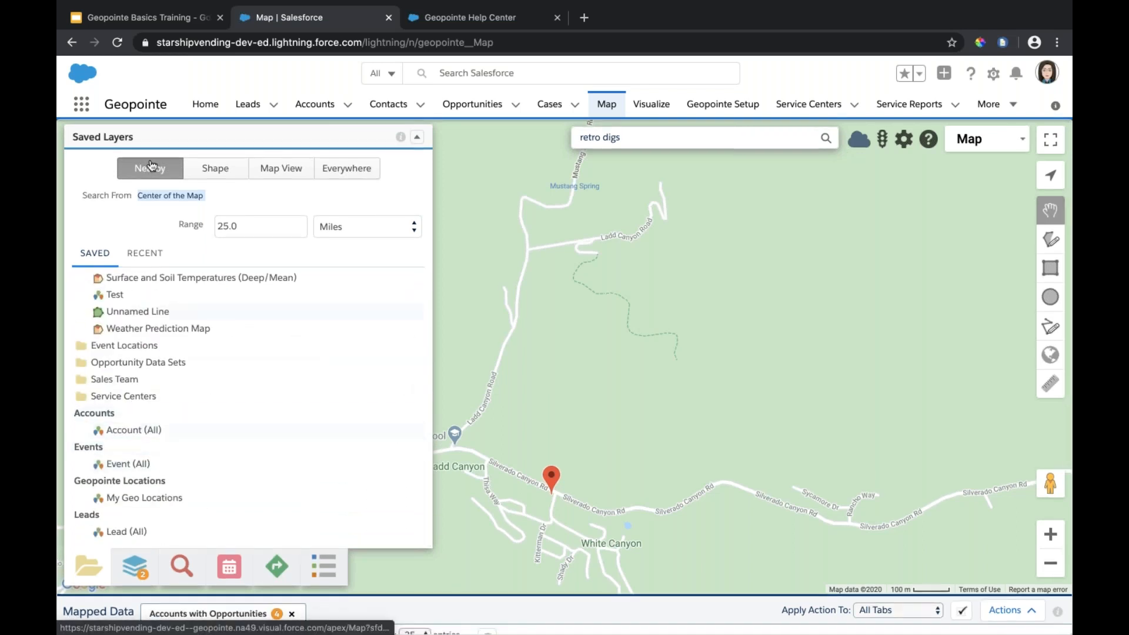
click(165, 219)
click(247, 224)
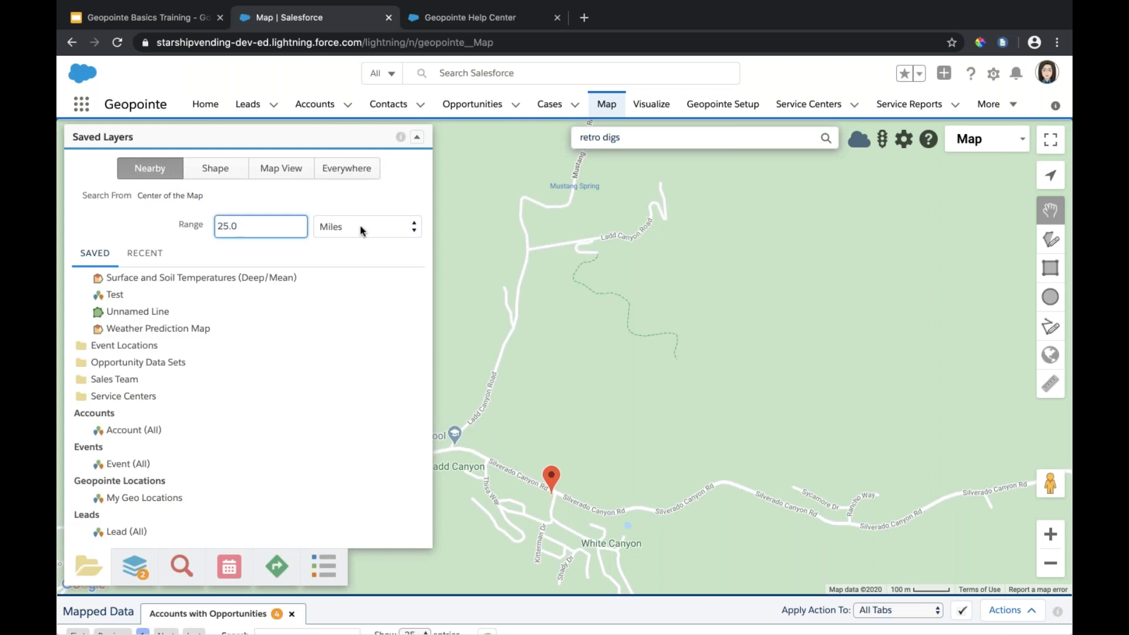
click(353, 229)
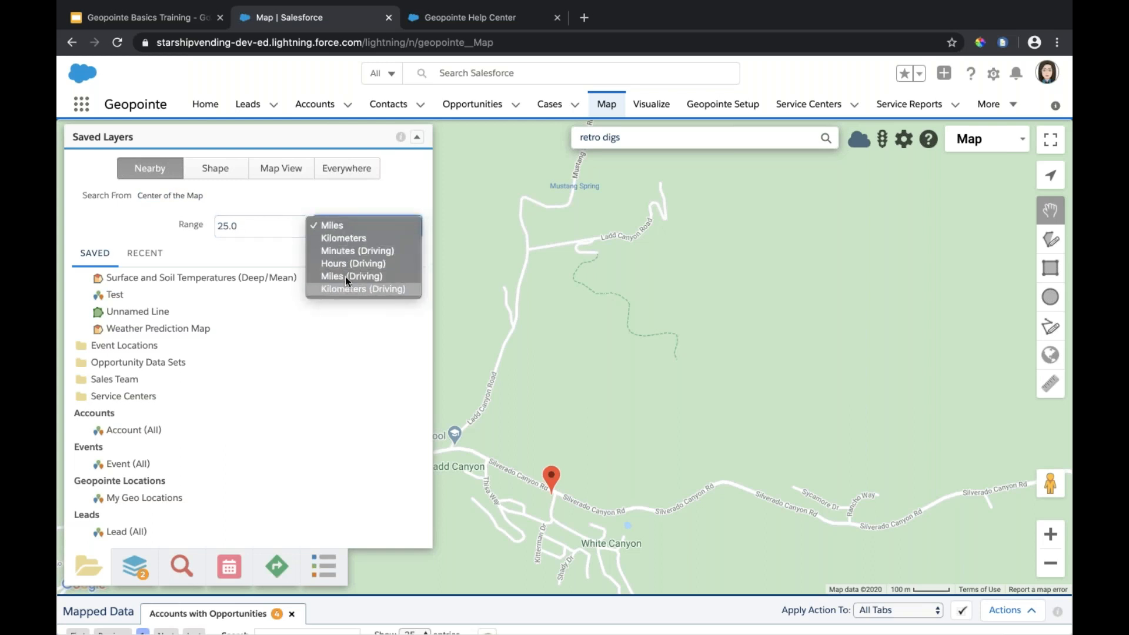
click(244, 247)
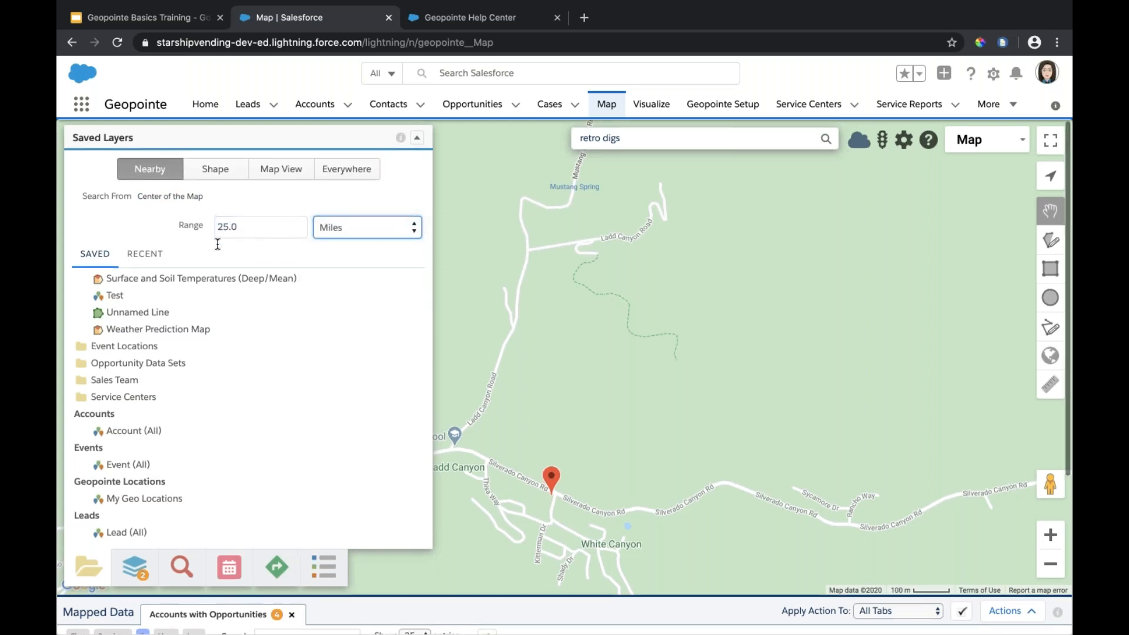
- Plot the Account (All) data set within 25 miles of the Silverado search center
scroll(126, 498, down, 1)
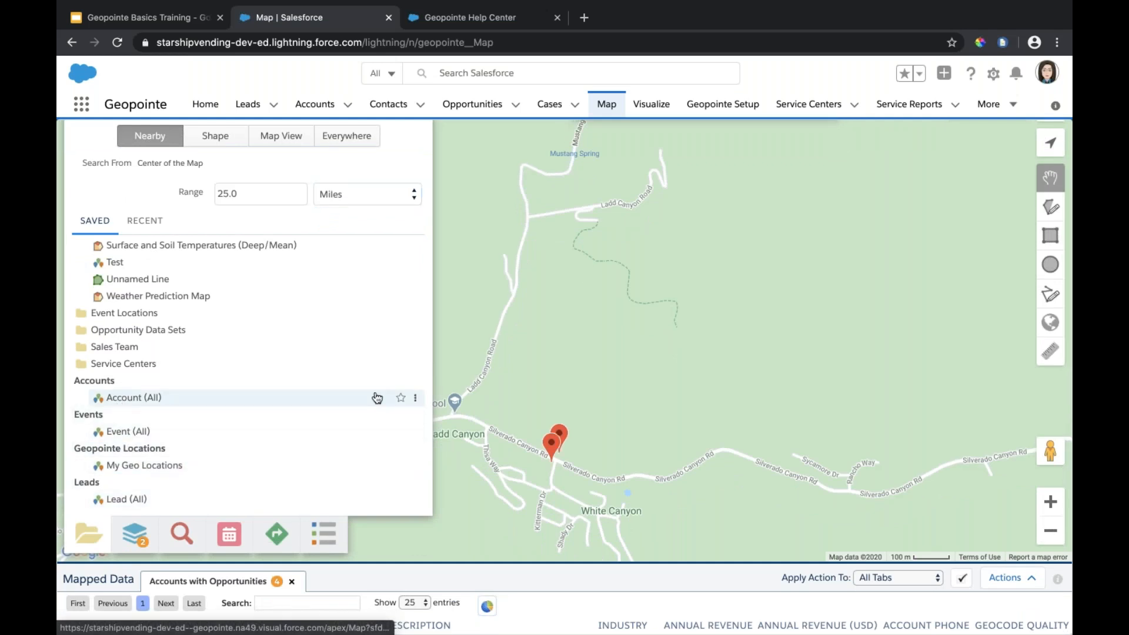
click(411, 398)
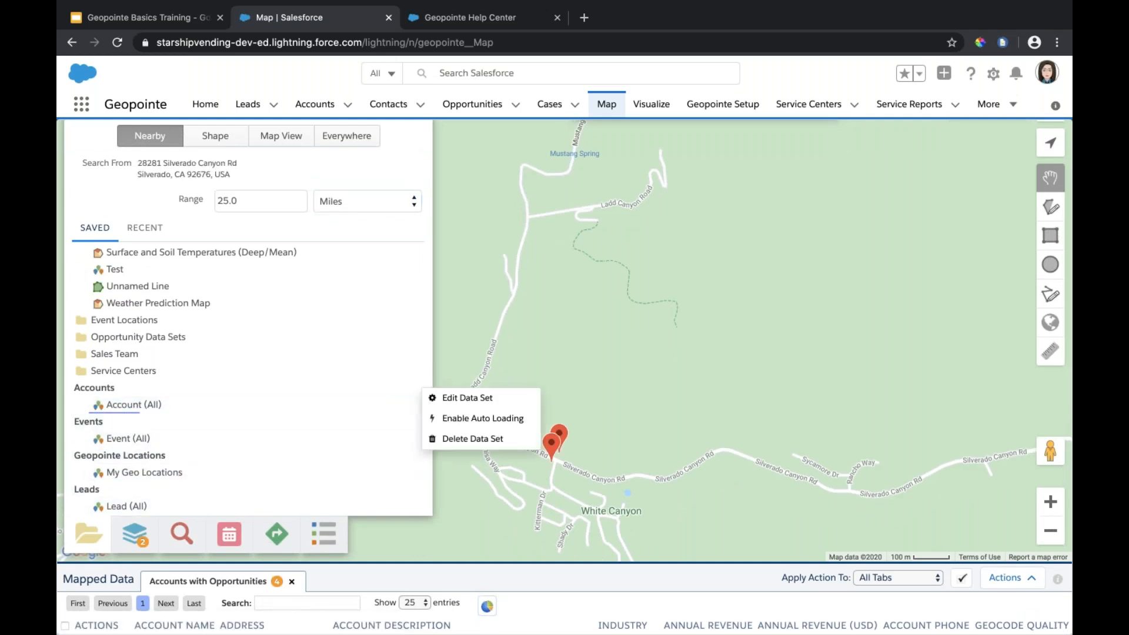
click(134, 405)
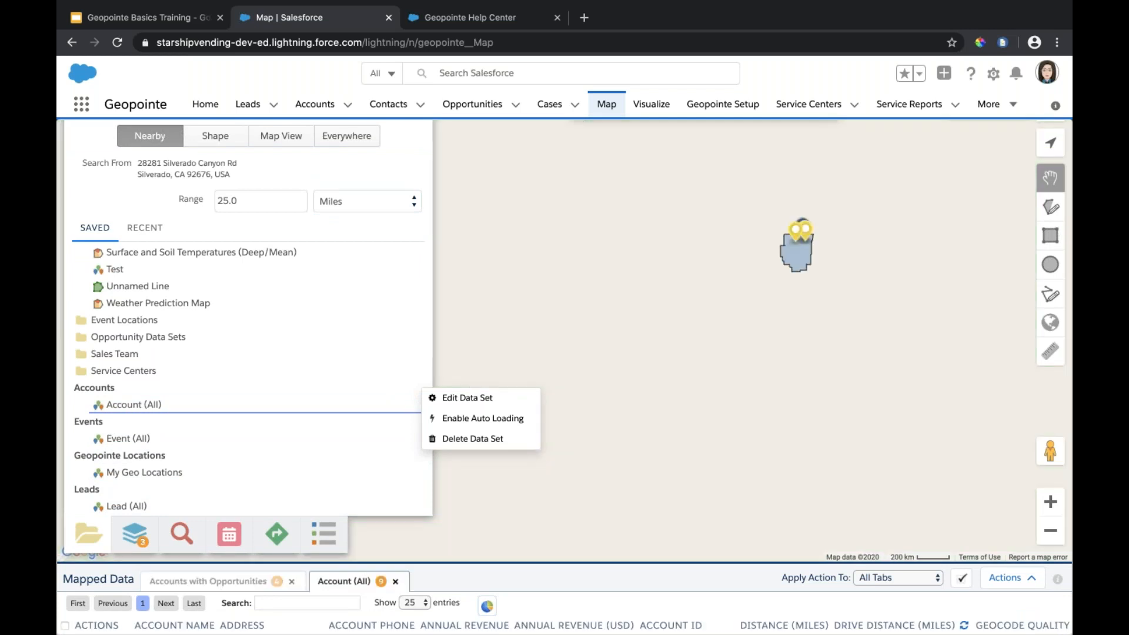
click(611, 368)
- Examine the accounts mapped inside the 25-mile circle around Silverado, including the details of Mile Square Park
drag(580, 388, 736, 371)
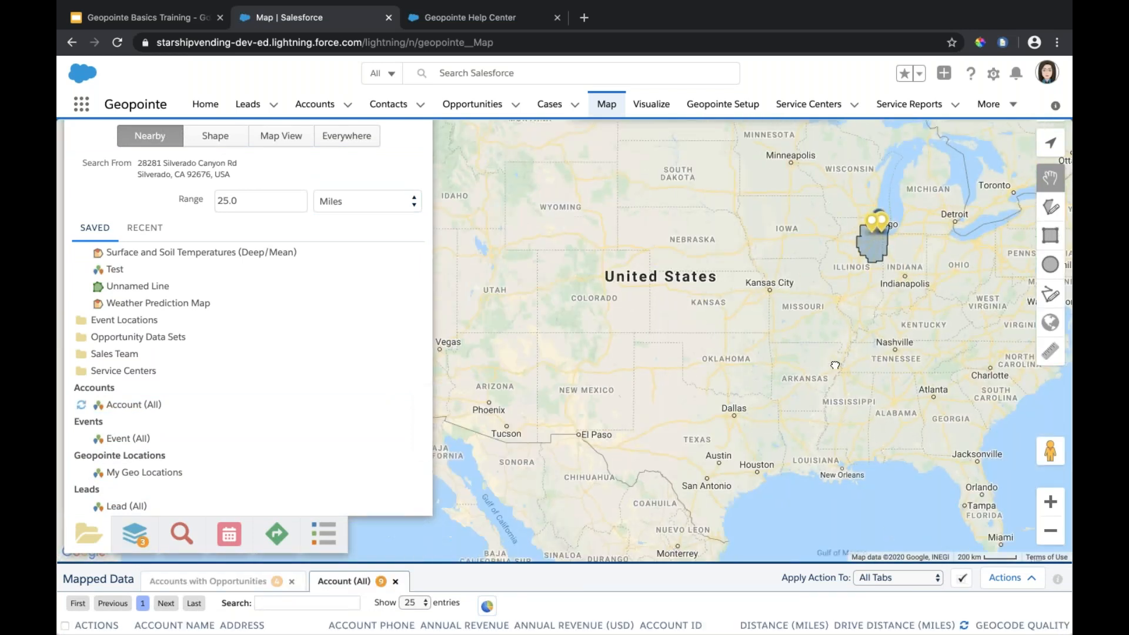
click(1050, 501)
click(1050, 502)
click(1050, 502)
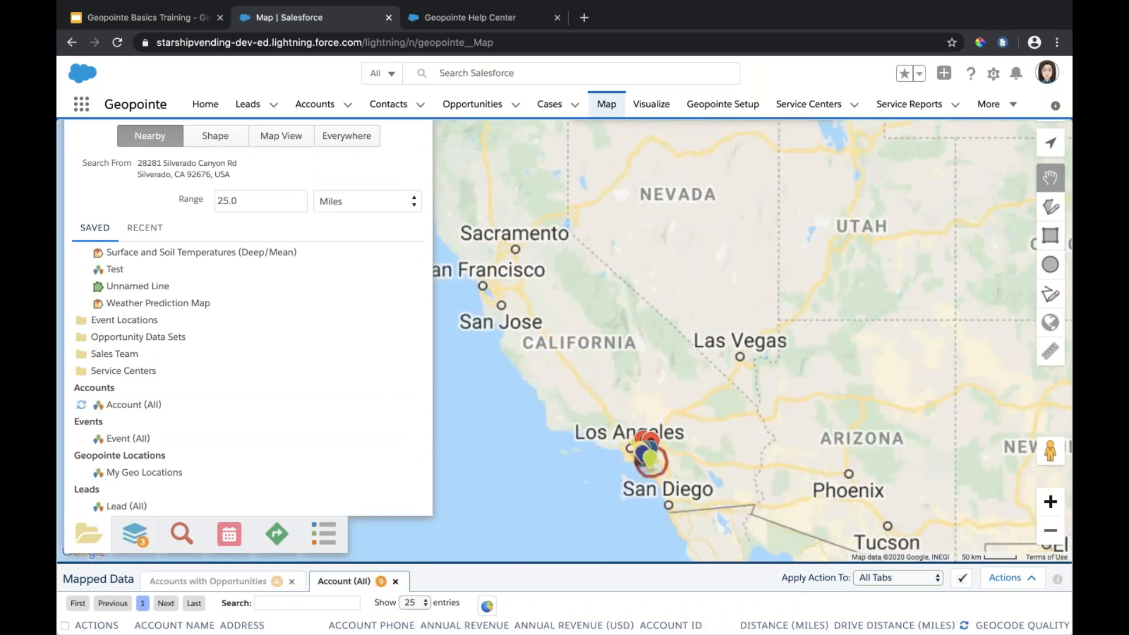
drag(856, 453, 760, 245)
drag(812, 492, 751, 332)
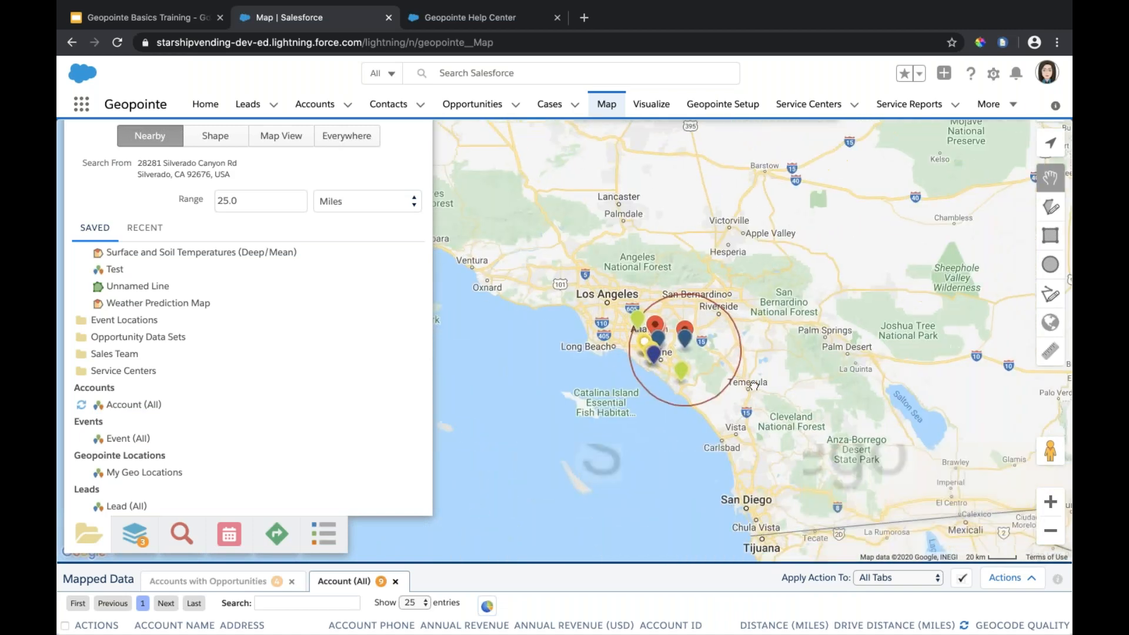
click(1051, 505)
click(1050, 505)
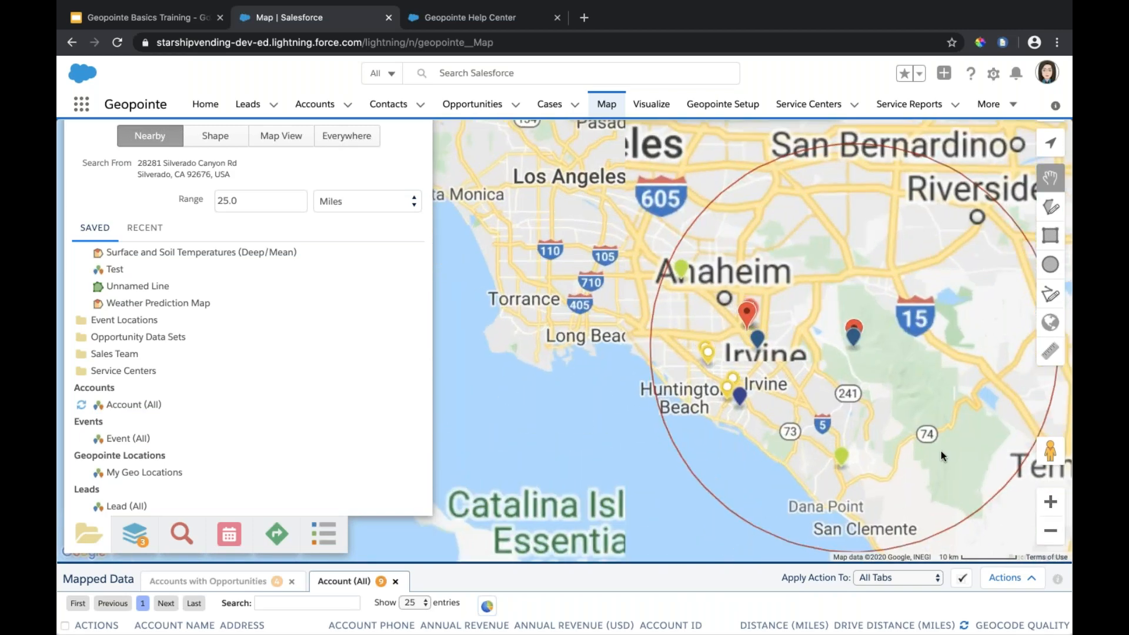
drag(942, 456, 845, 432)
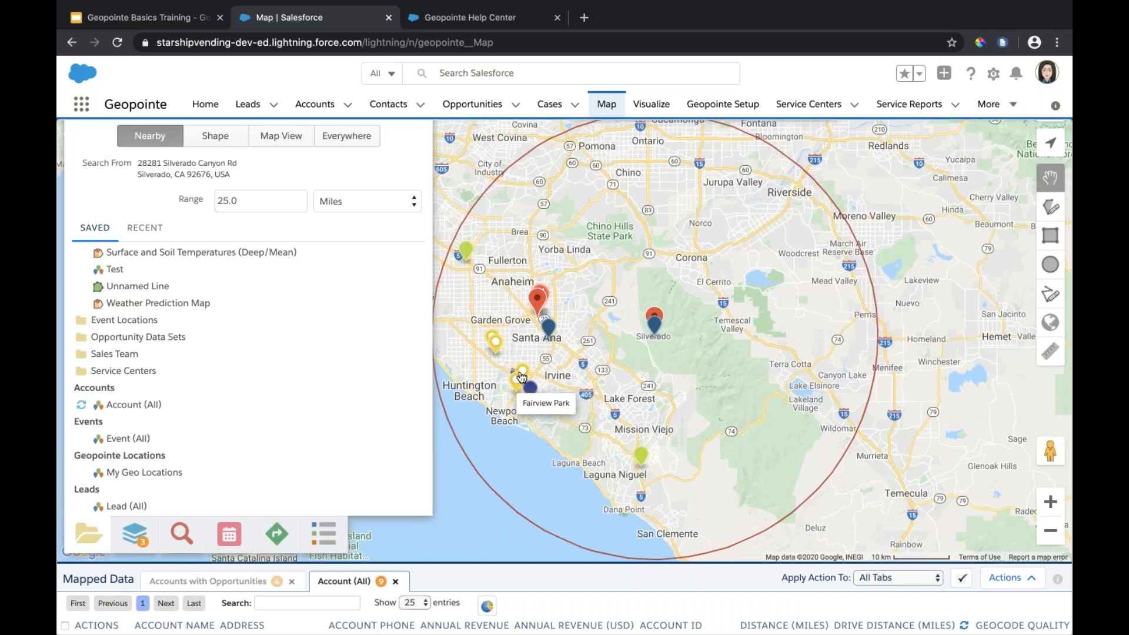
click(494, 347)
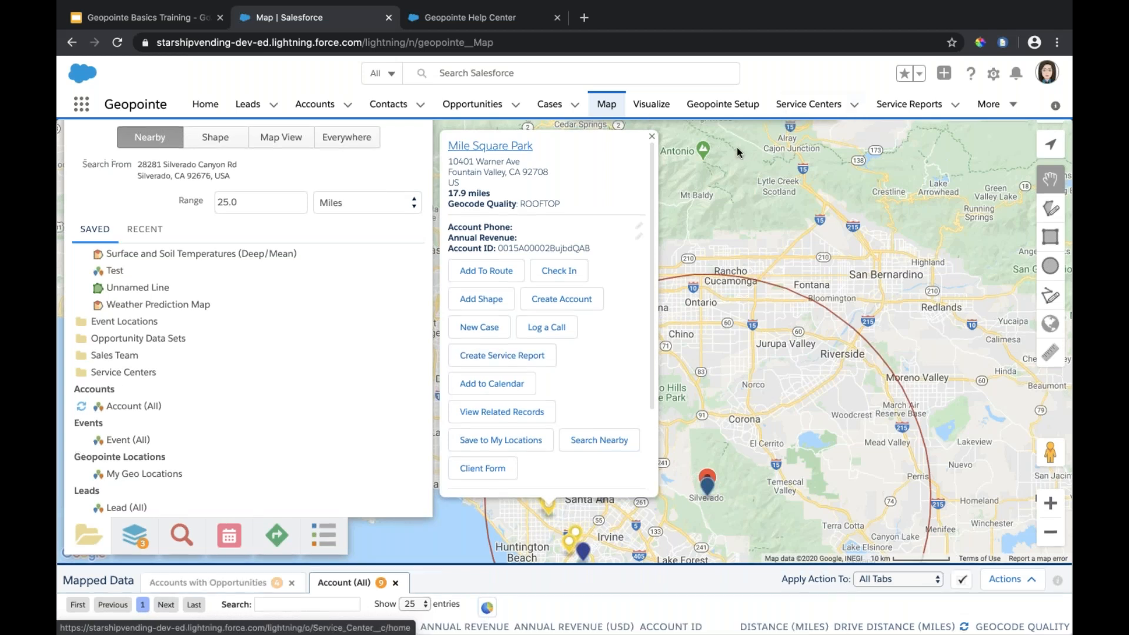
click(652, 139)
- Open the browser's Developer Tools with the responsive mobile view and reload the Salesforce page in it
click(1056, 42)
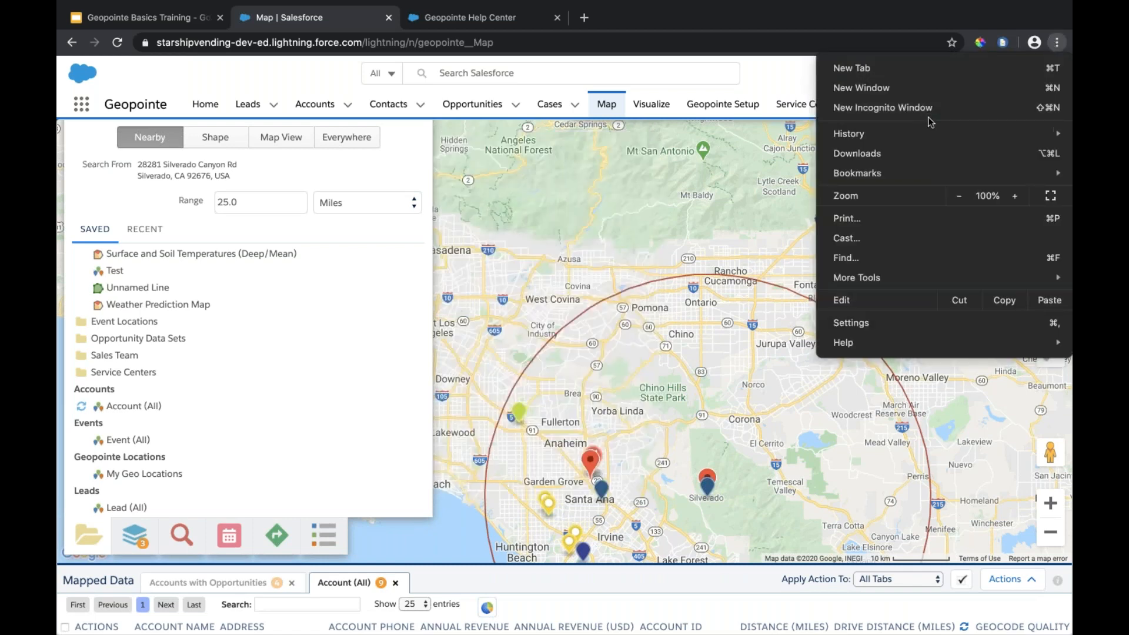
mouse_move(867, 277)
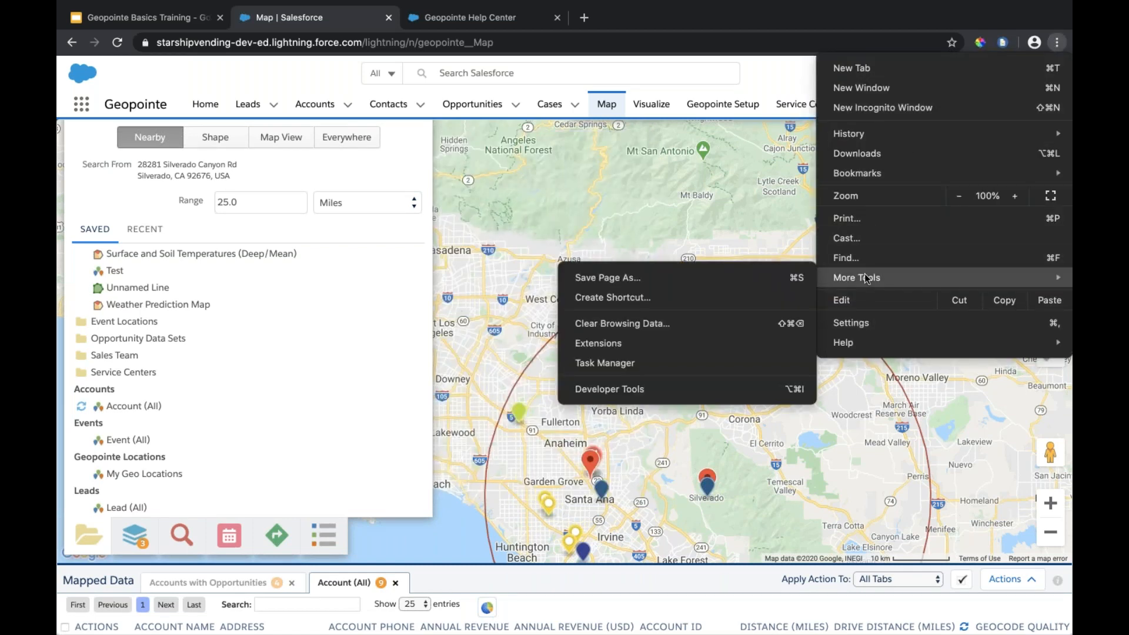
click(637, 388)
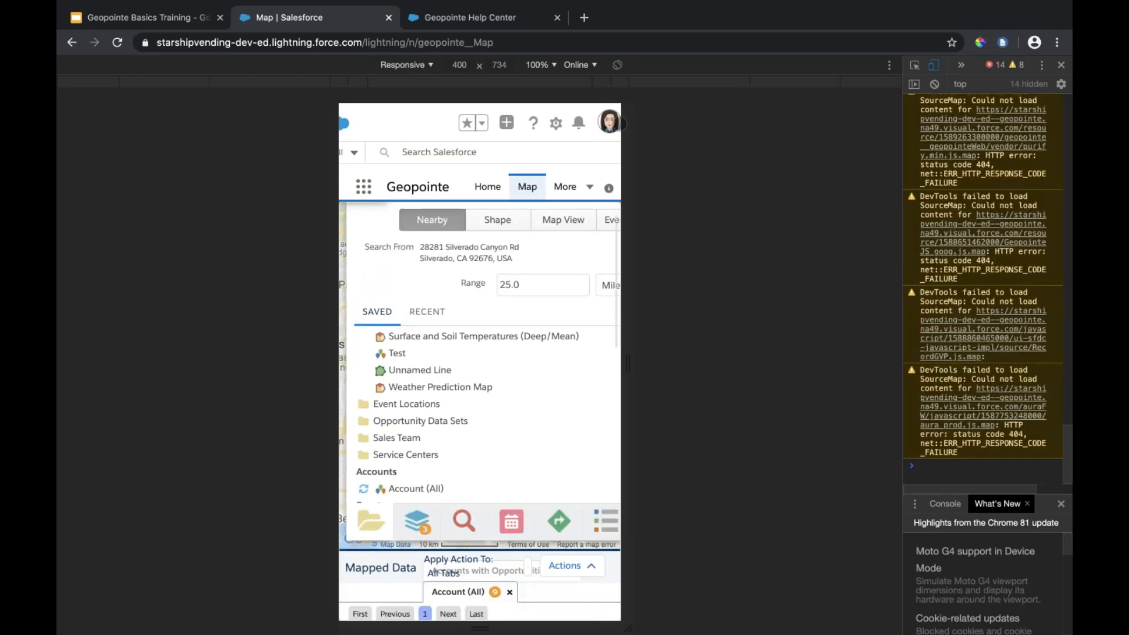
click(117, 43)
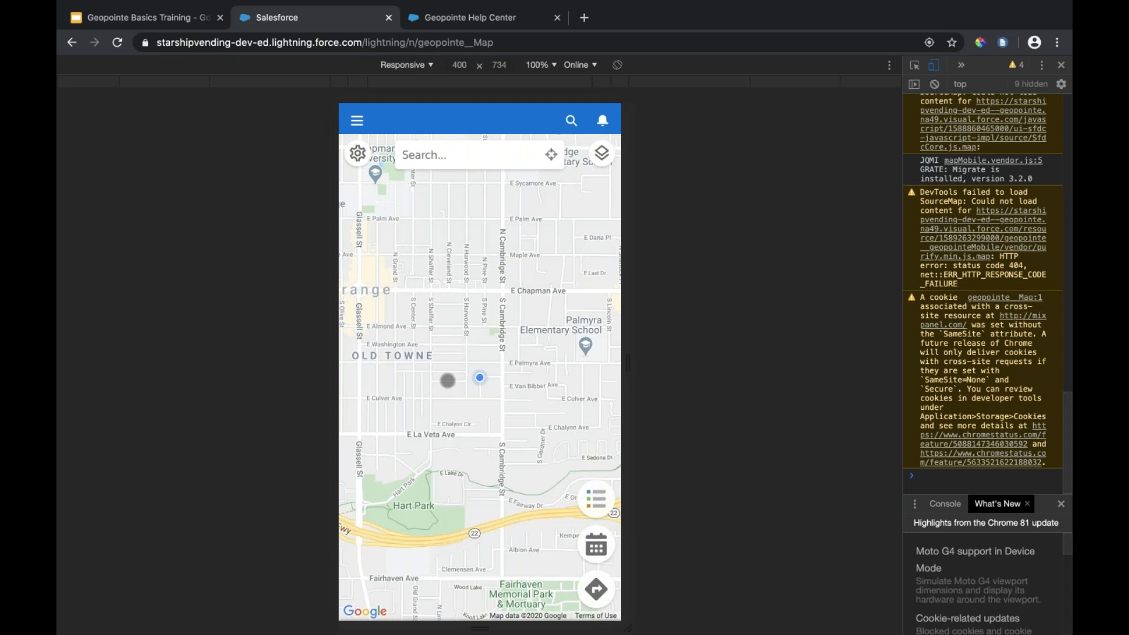
- Open the Geopointe Map from the navigation of the mobile Salesforce site
click(357, 122)
scroll(451, 511, down, 10)
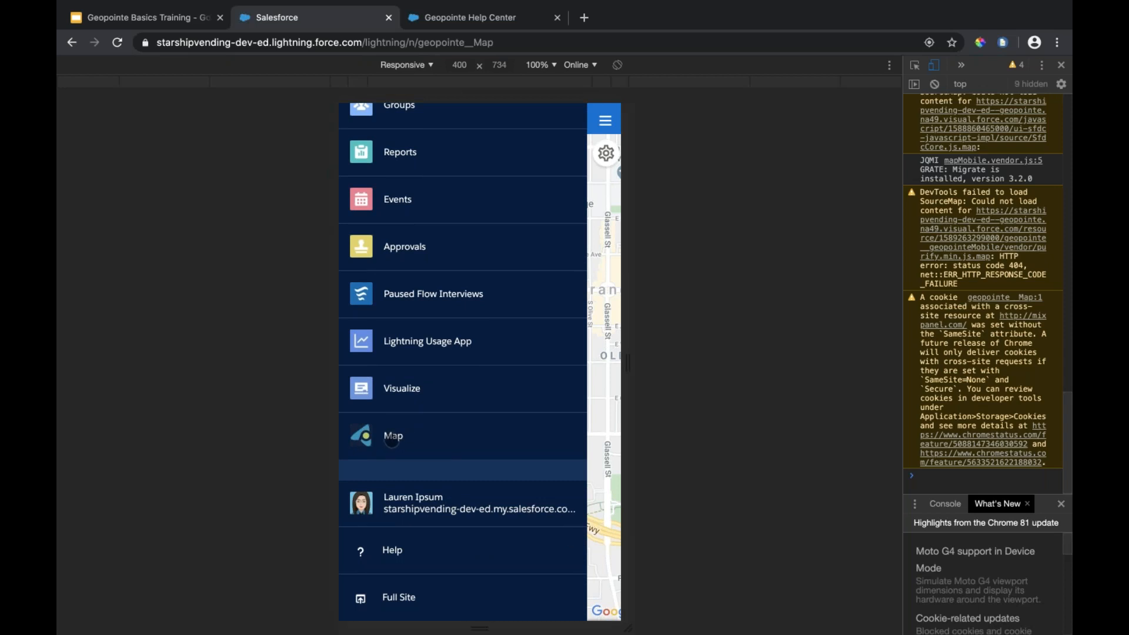
drag(391, 441, 393, 428)
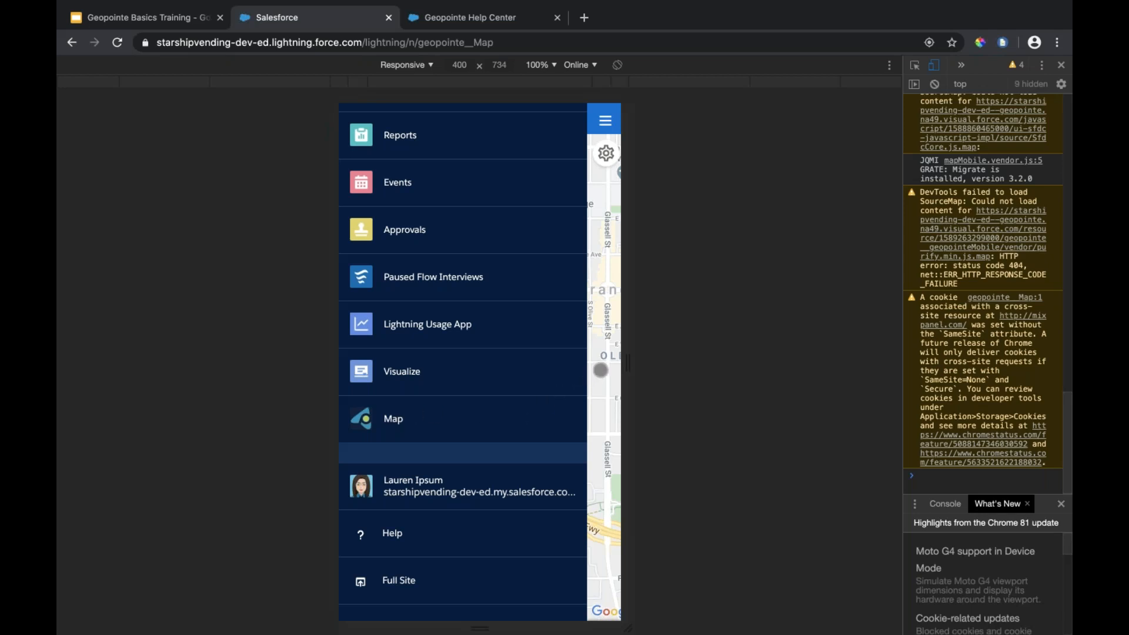
click(471, 421)
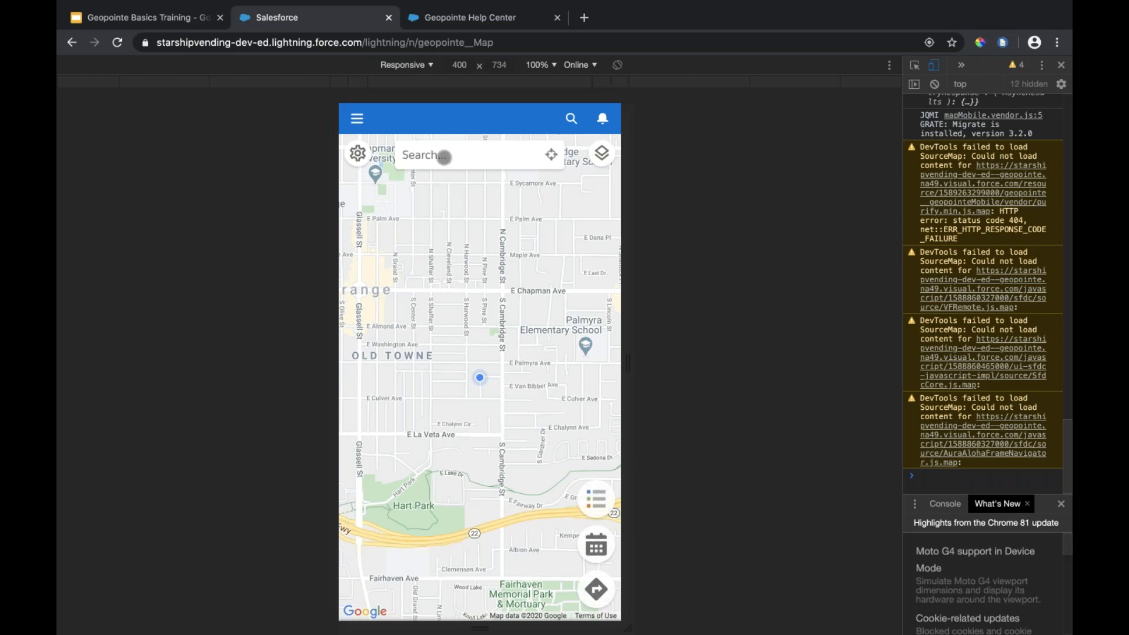
- Open the mobile map's data set search and look through the saved layers and folders
click(444, 157)
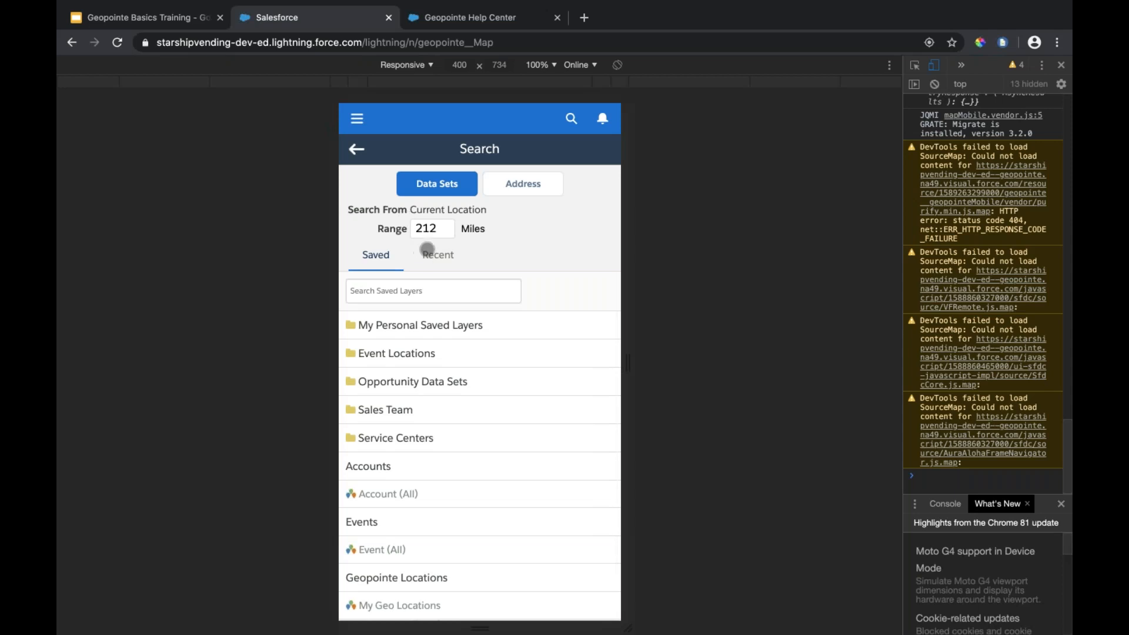
scroll(441, 361, down, 1)
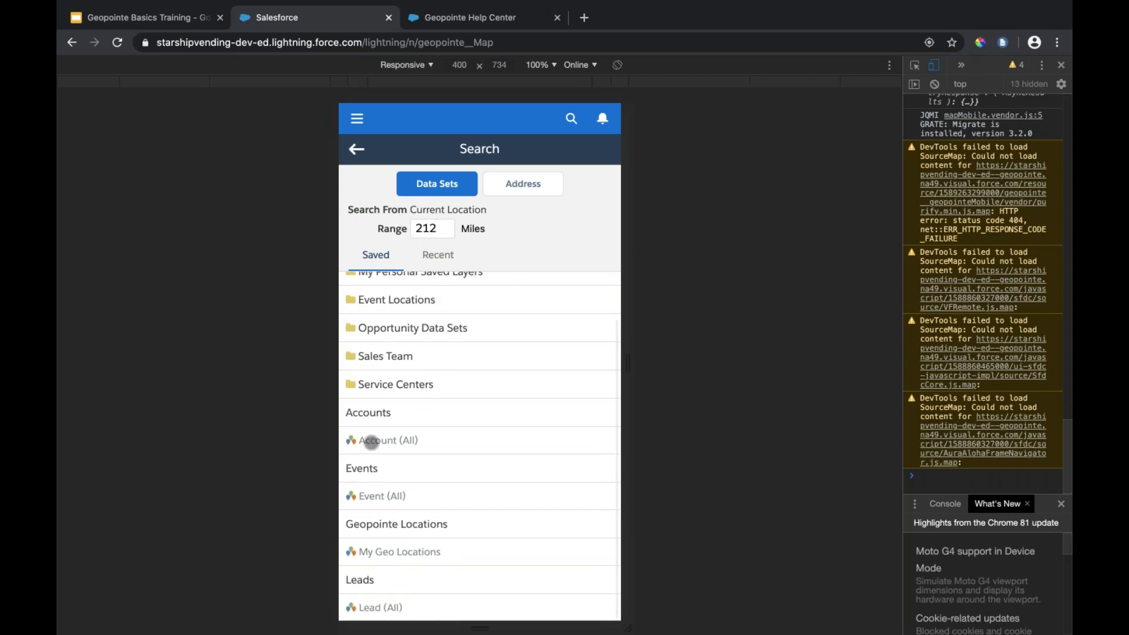
scroll(418, 438, up, 1)
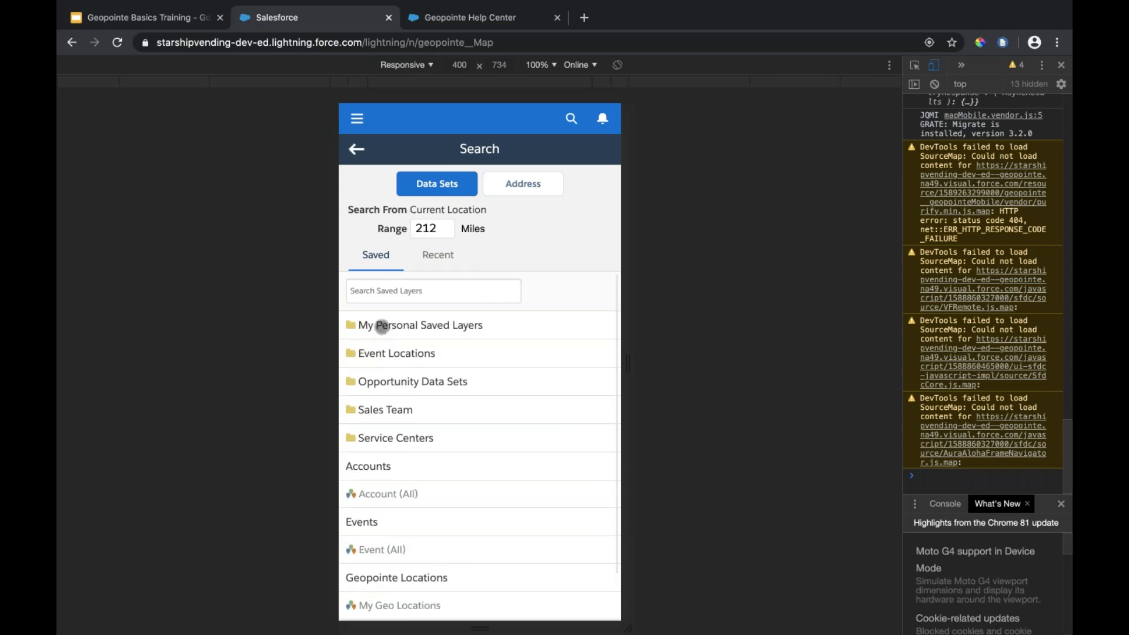
- Load the Accounts with Opportunities data set from the Sales Data folder in My Personal Saved Layers
click(379, 323)
scroll(421, 415, down, 1)
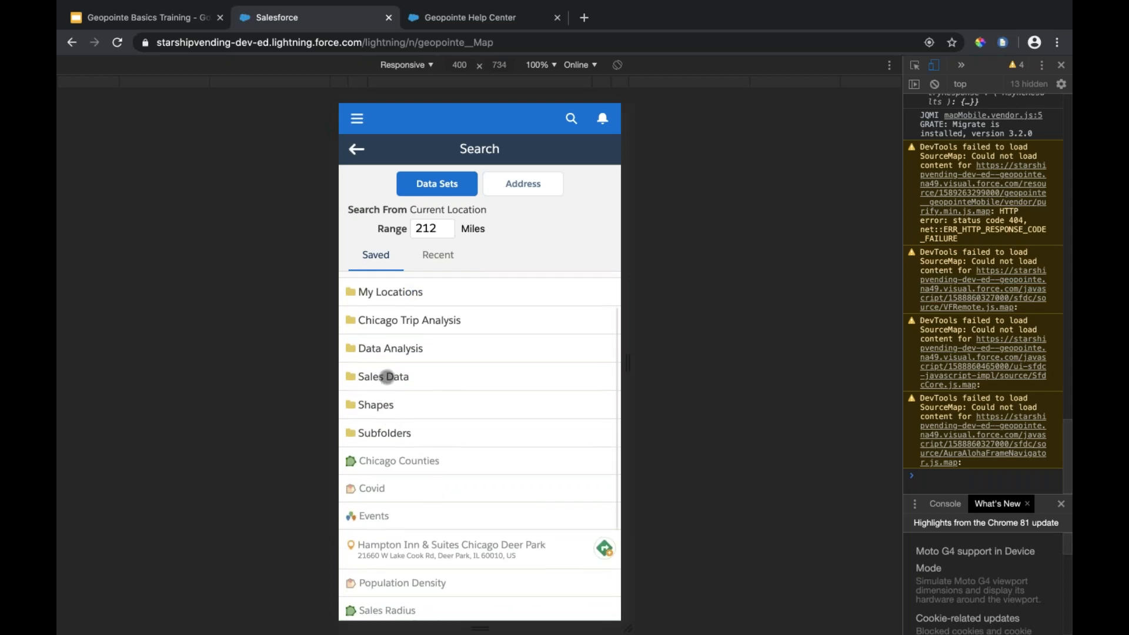
click(421, 374)
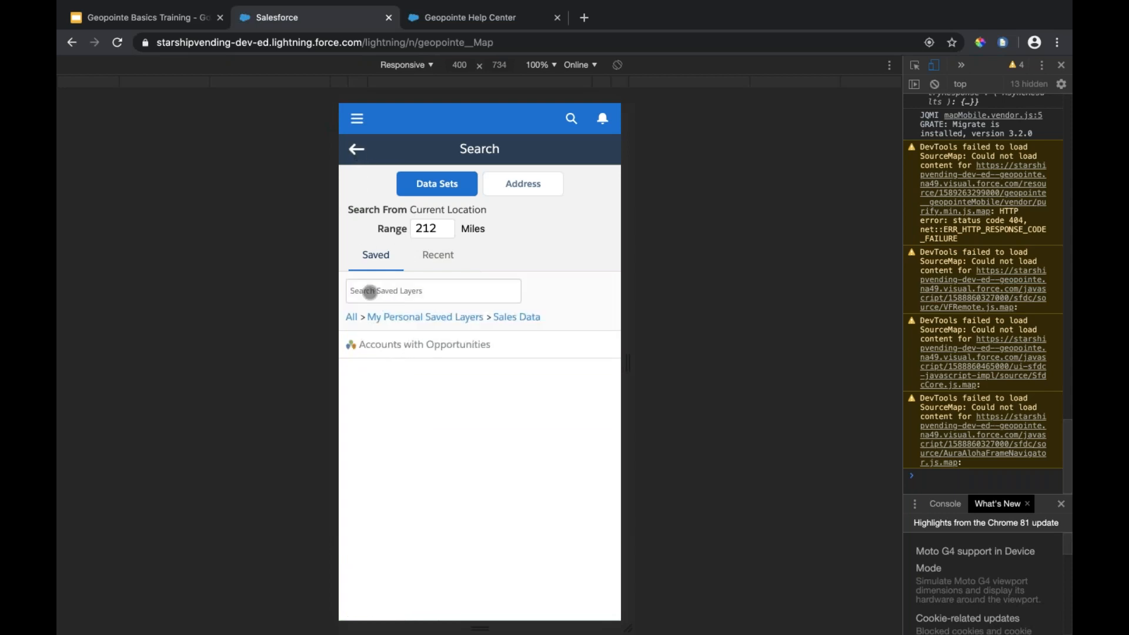
click(386, 345)
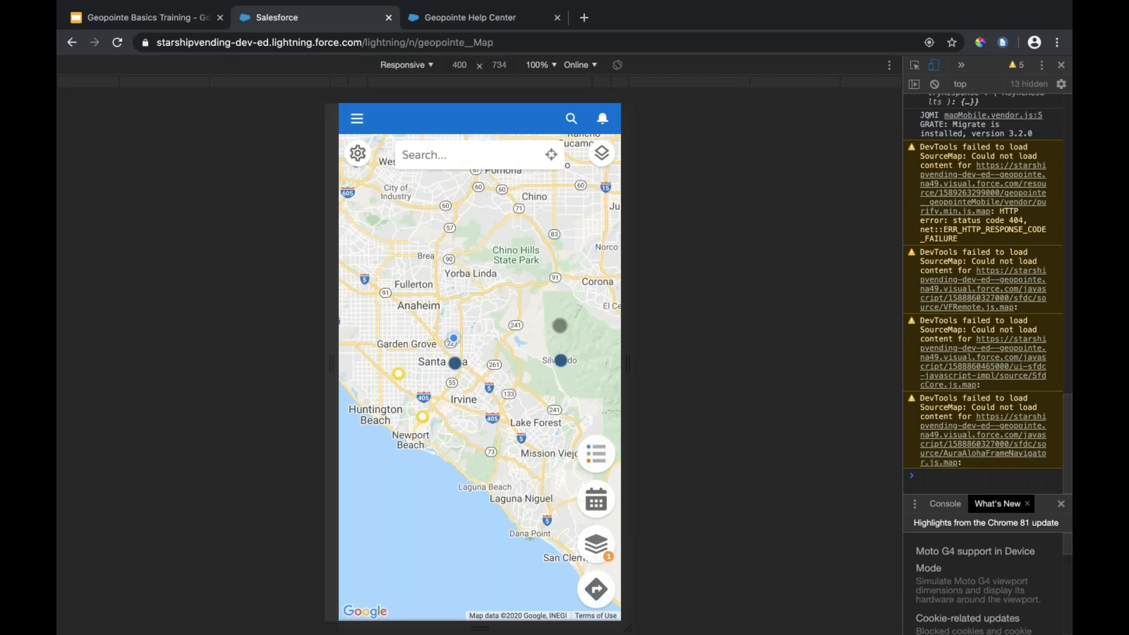
- Search for Accounts with Opportunities records in the area around Temecula and Oceanside
drag(526, 304, 484, 363)
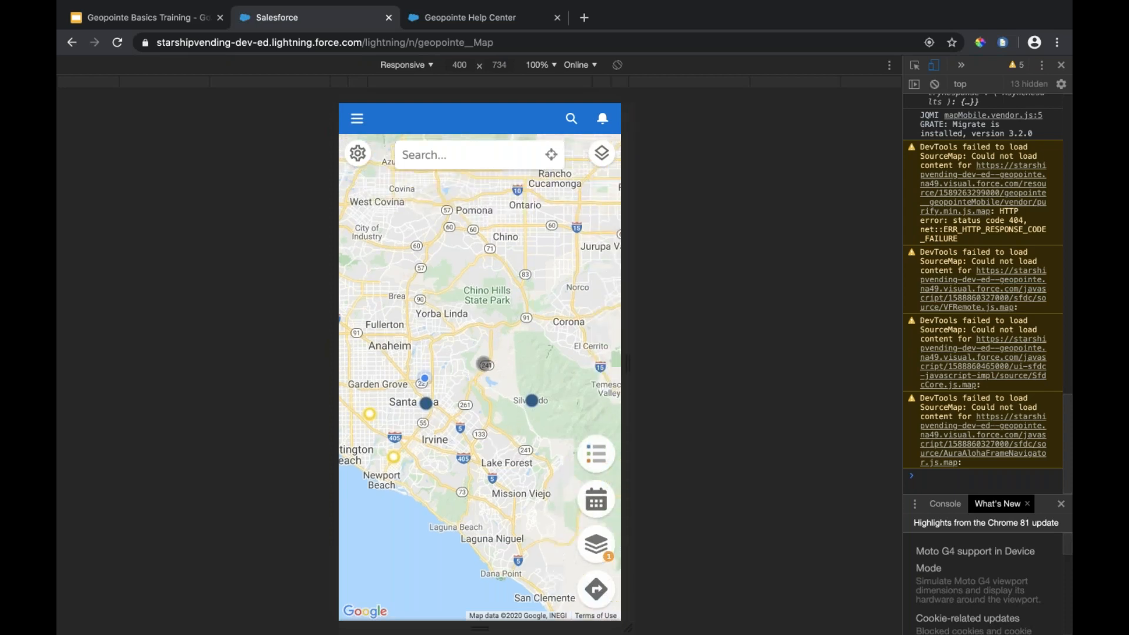
drag(513, 298, 413, 404)
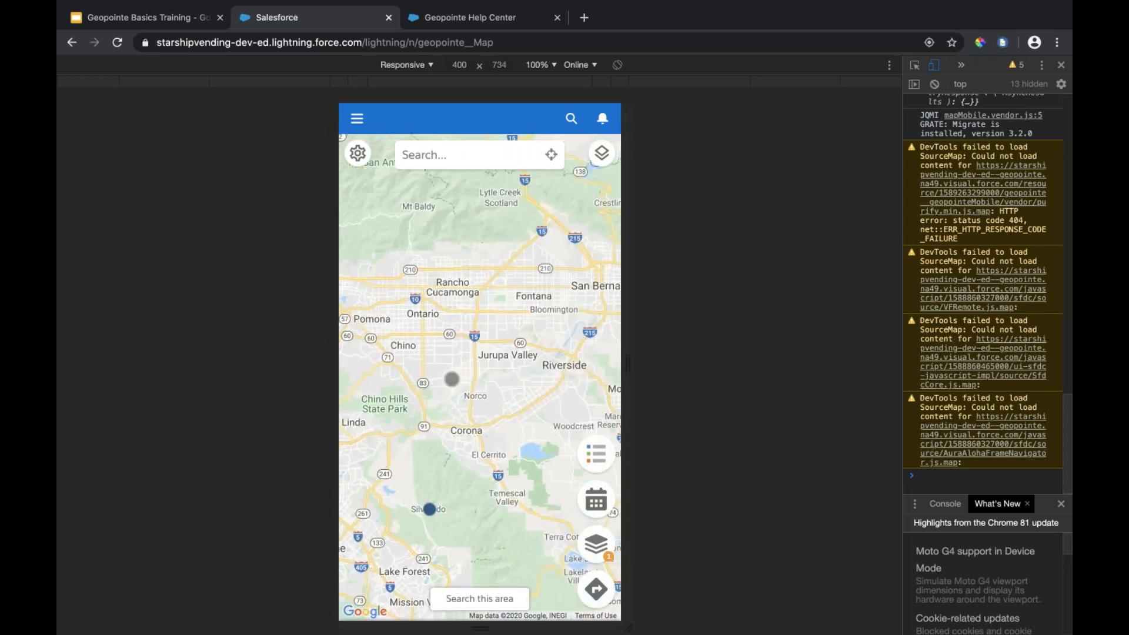
drag(460, 379, 418, 218)
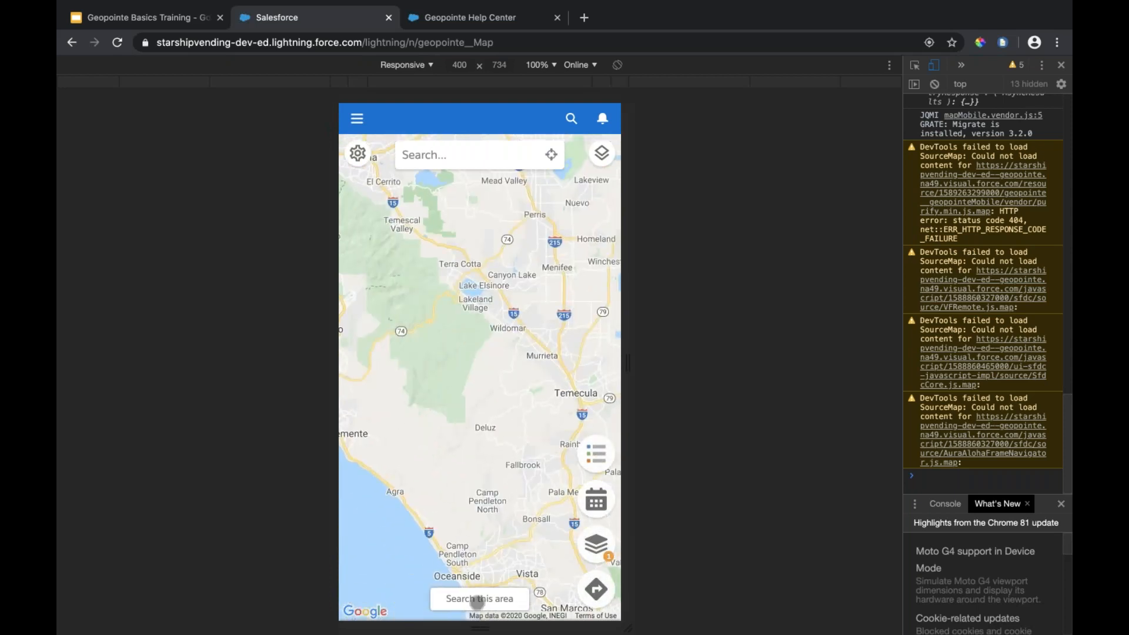
click(477, 599)
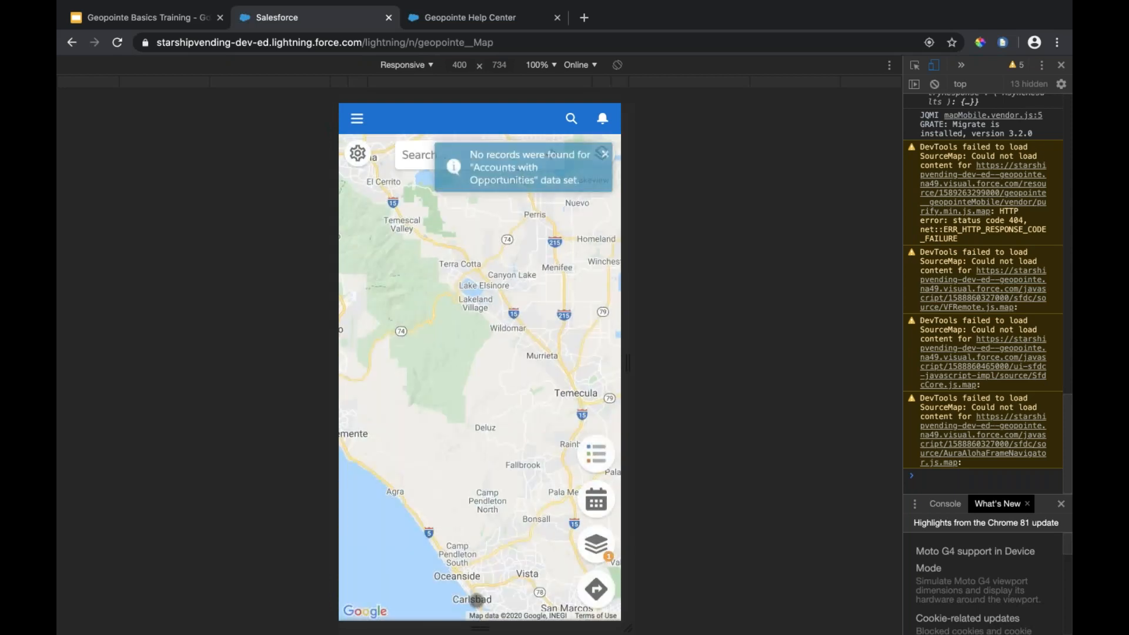
- Examine the Santa Ana Zoo record's details and full list of actions, and return to the map
drag(443, 349, 526, 450)
drag(486, 378, 519, 307)
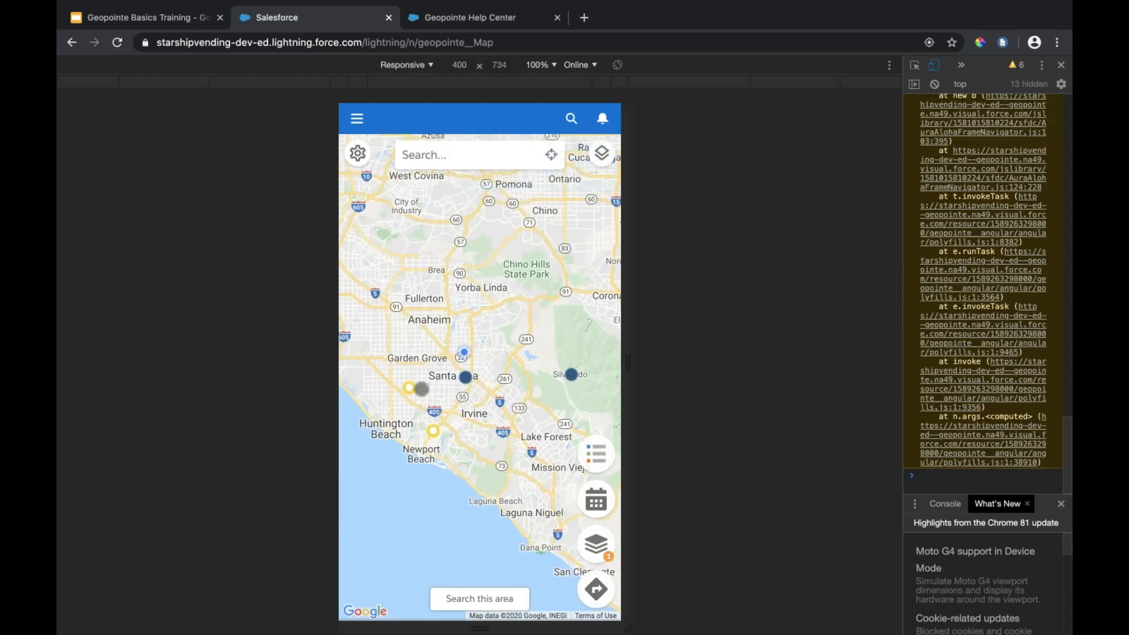
click(466, 377)
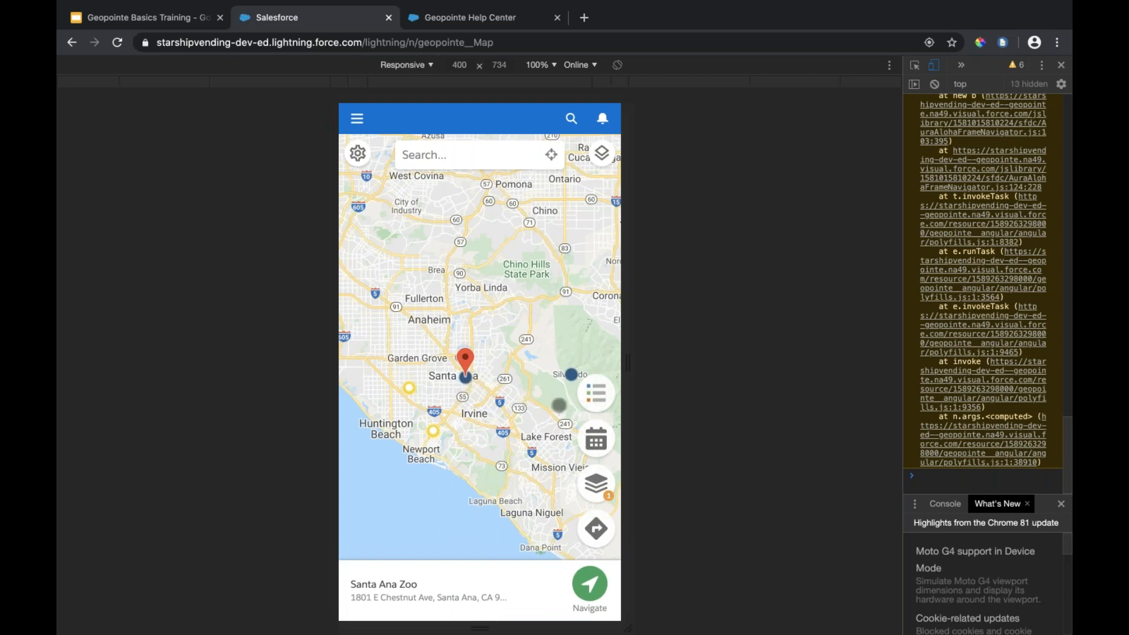
click(460, 585)
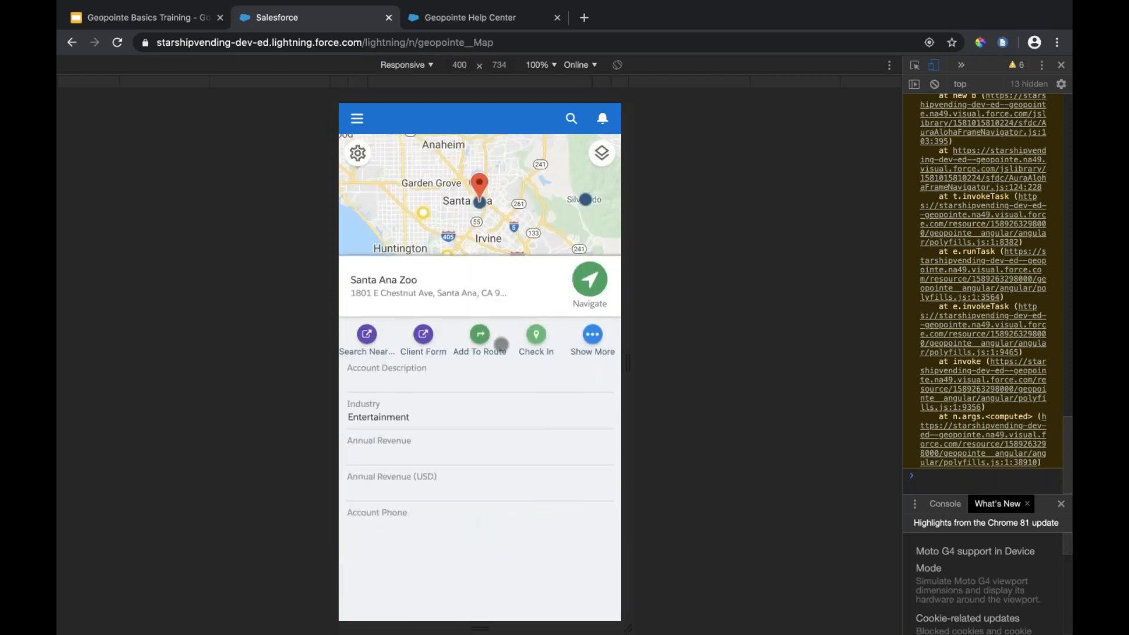
click(586, 342)
scroll(517, 428, down, 1)
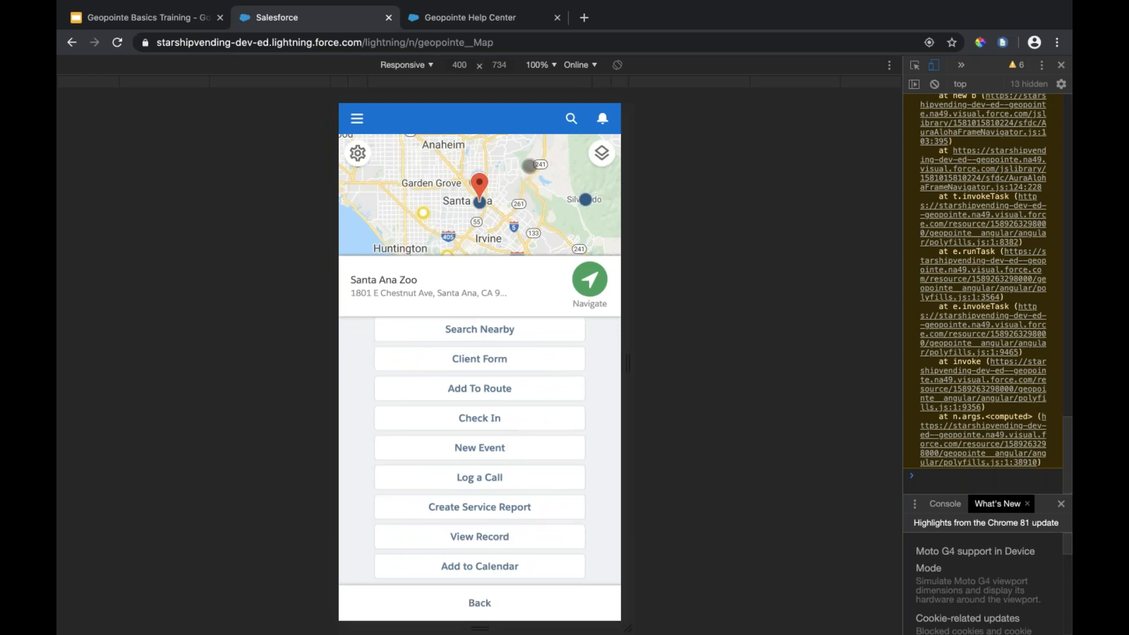
click(529, 165)
click(357, 149)
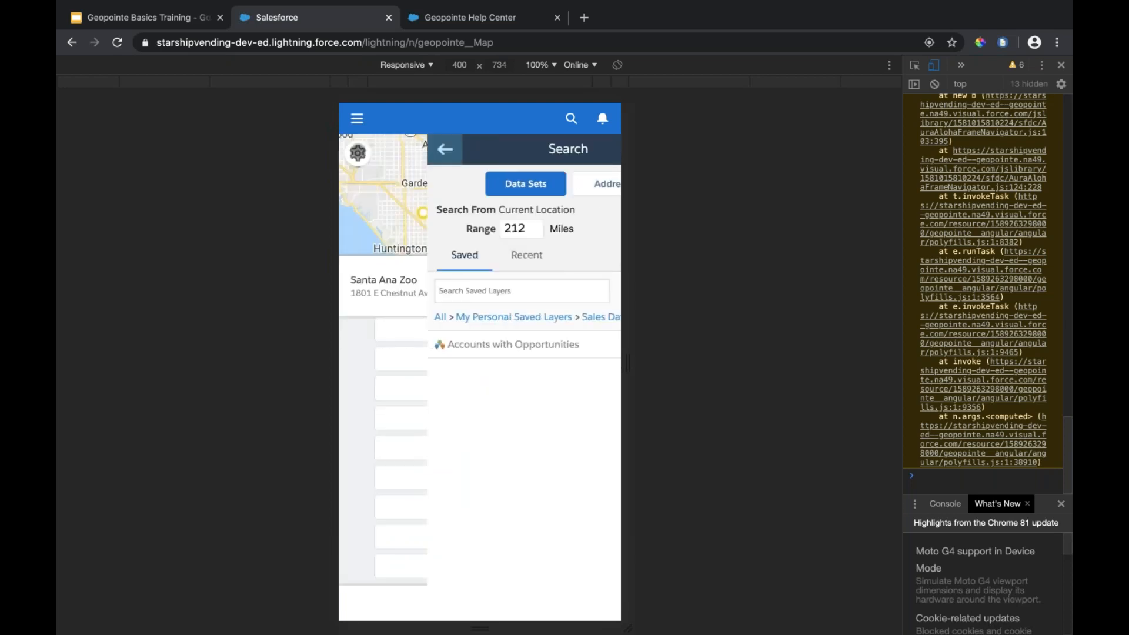
click(479, 602)
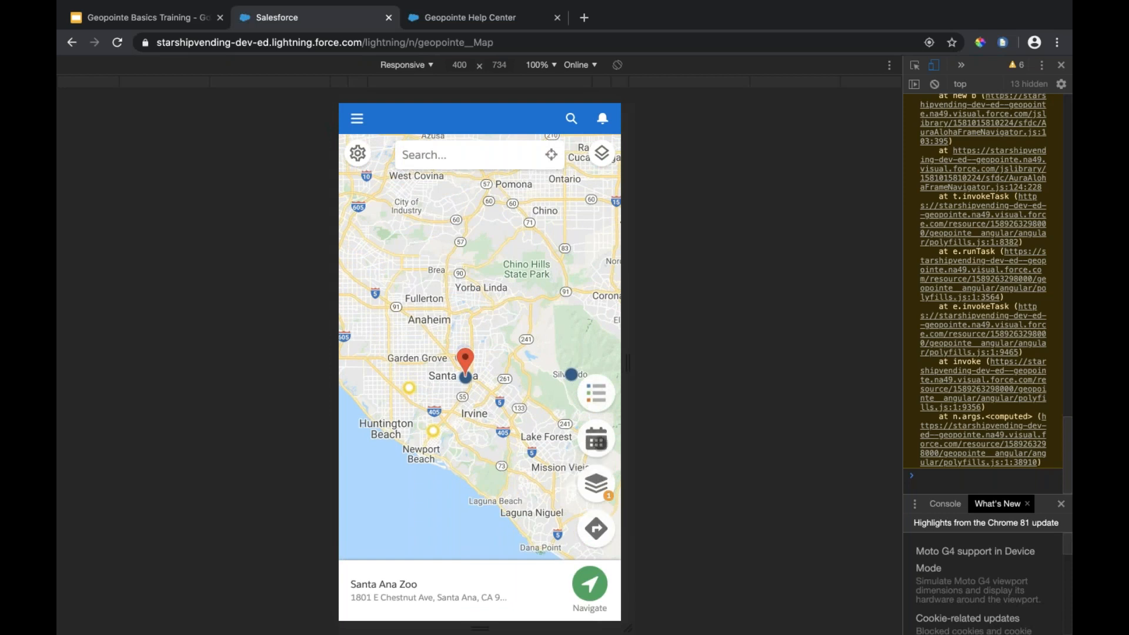
- Open the mobile calendar and review the meetings scheduled for 05/13/2020
click(597, 444)
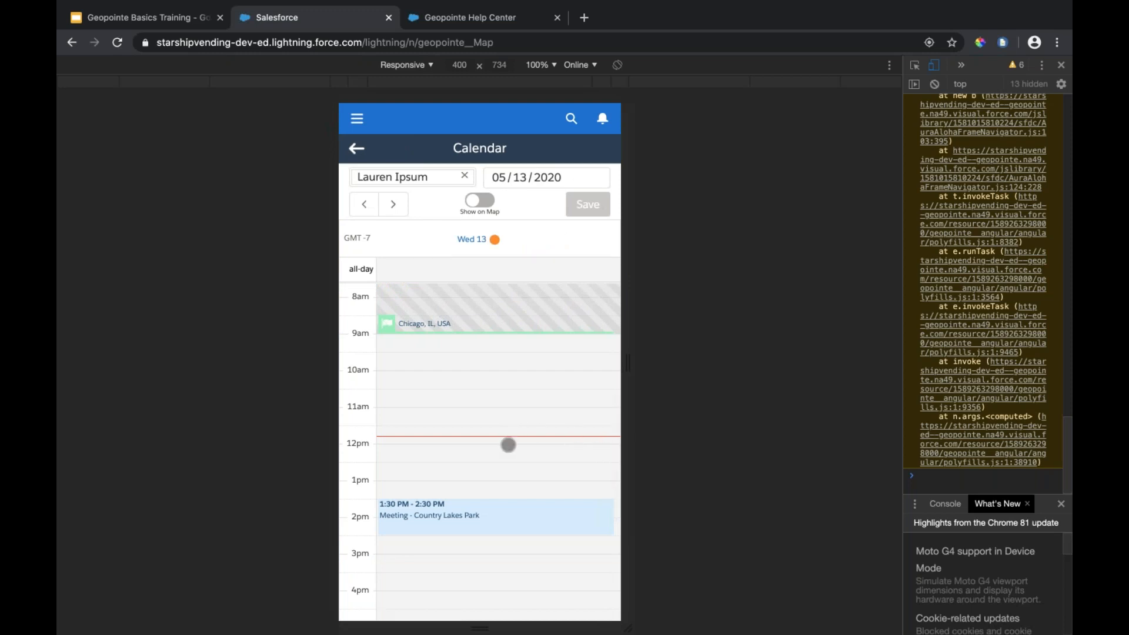
scroll(509, 441, down, 3)
scroll(508, 446, down, 1)
scroll(507, 448, up, 2)
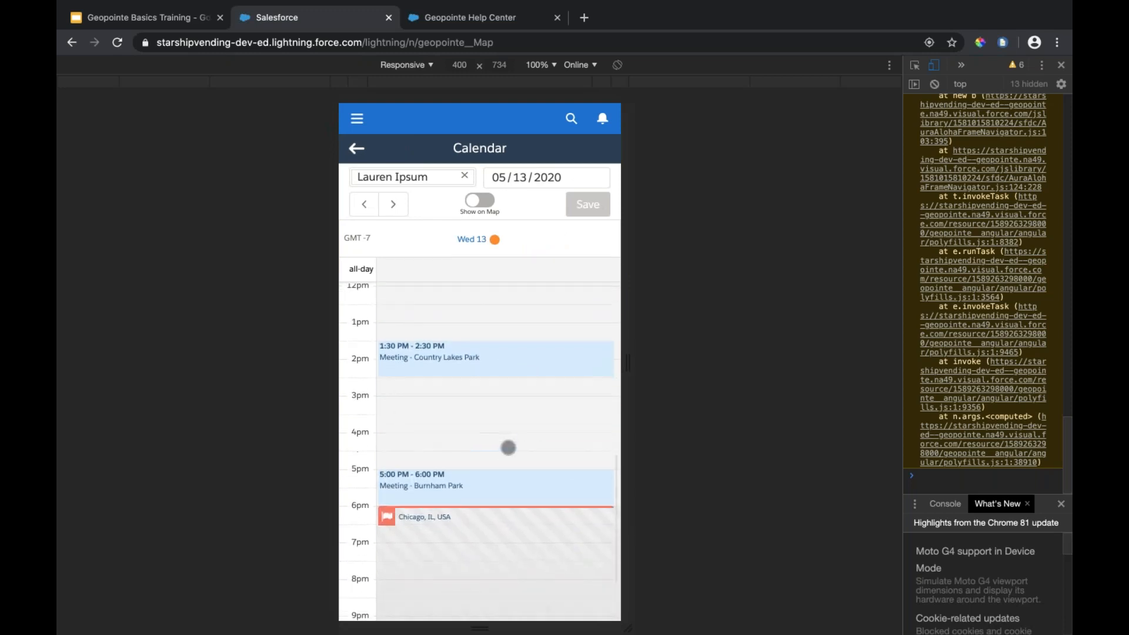
scroll(507, 448, down, 2)
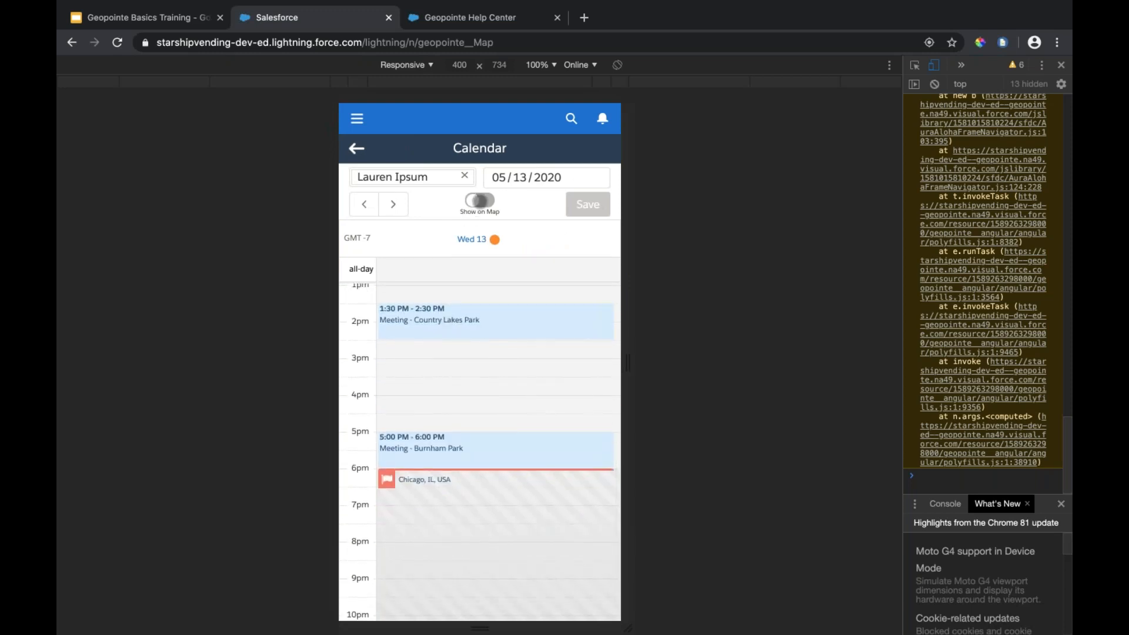
- Preview the day's meetings with Show on Map, switch it off again and return to the map
click(480, 200)
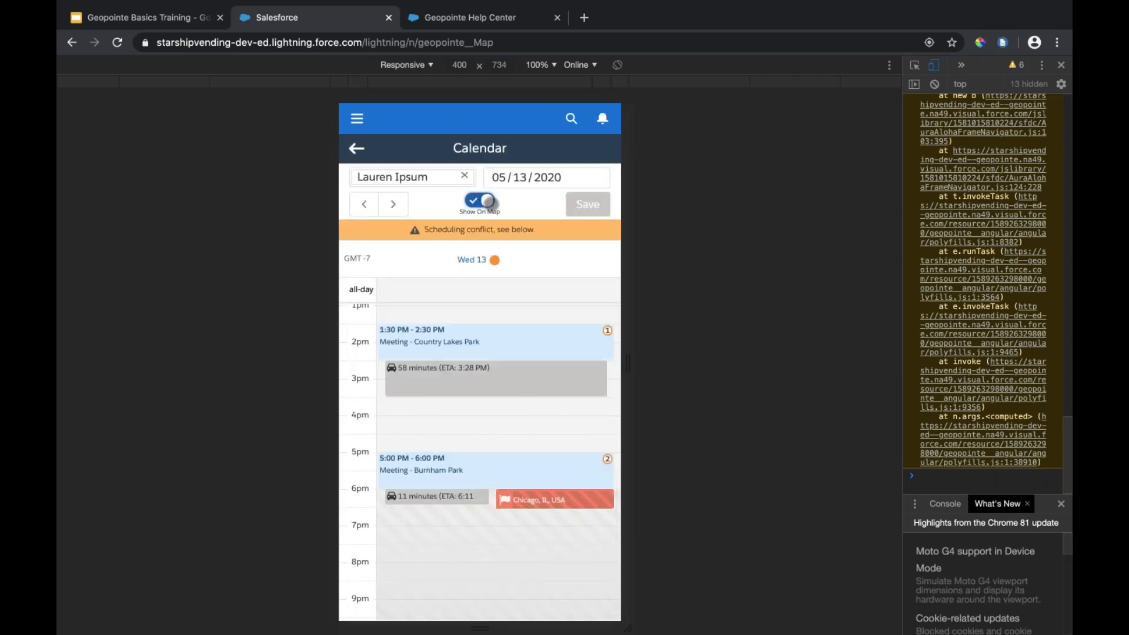
click(480, 200)
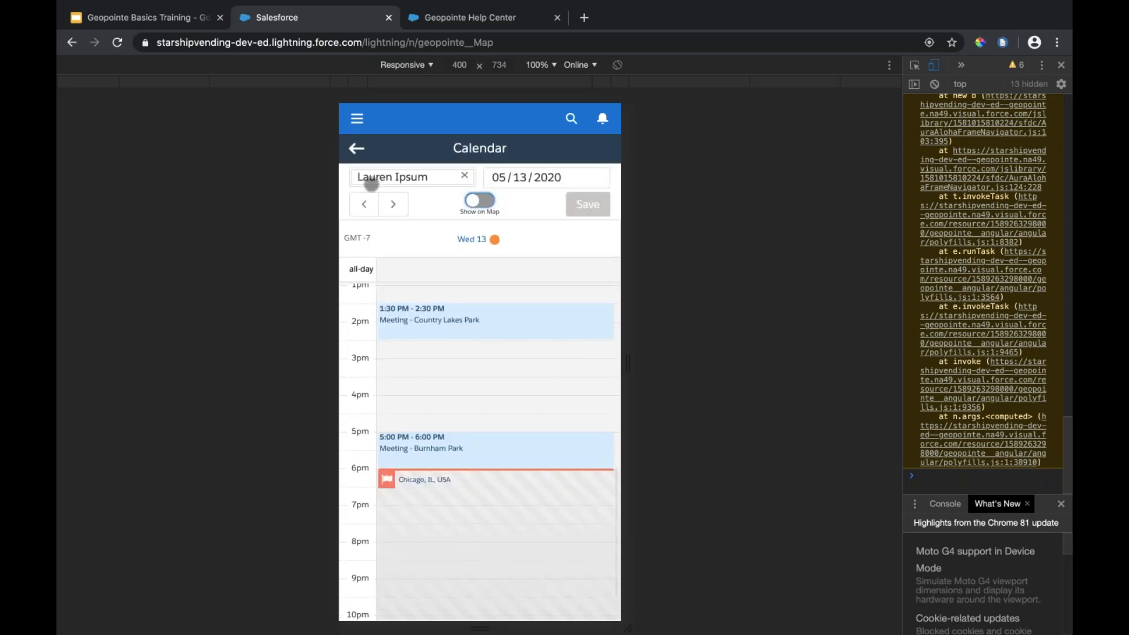
click(356, 148)
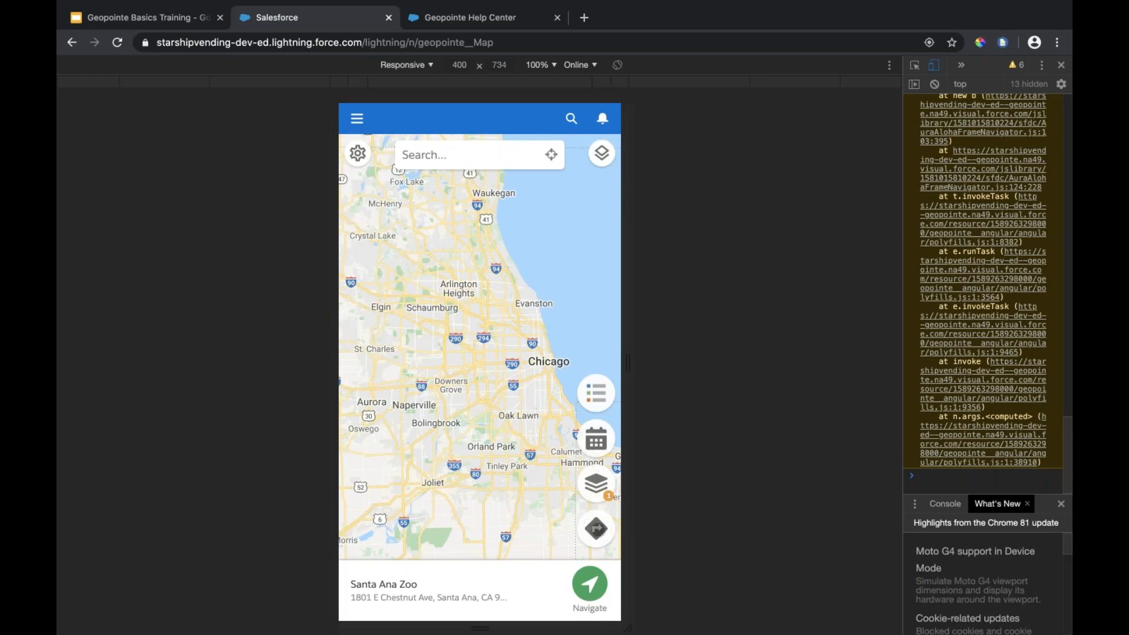
- Load the saved route named New Route and expand its first stop, Unnamed Road
click(595, 528)
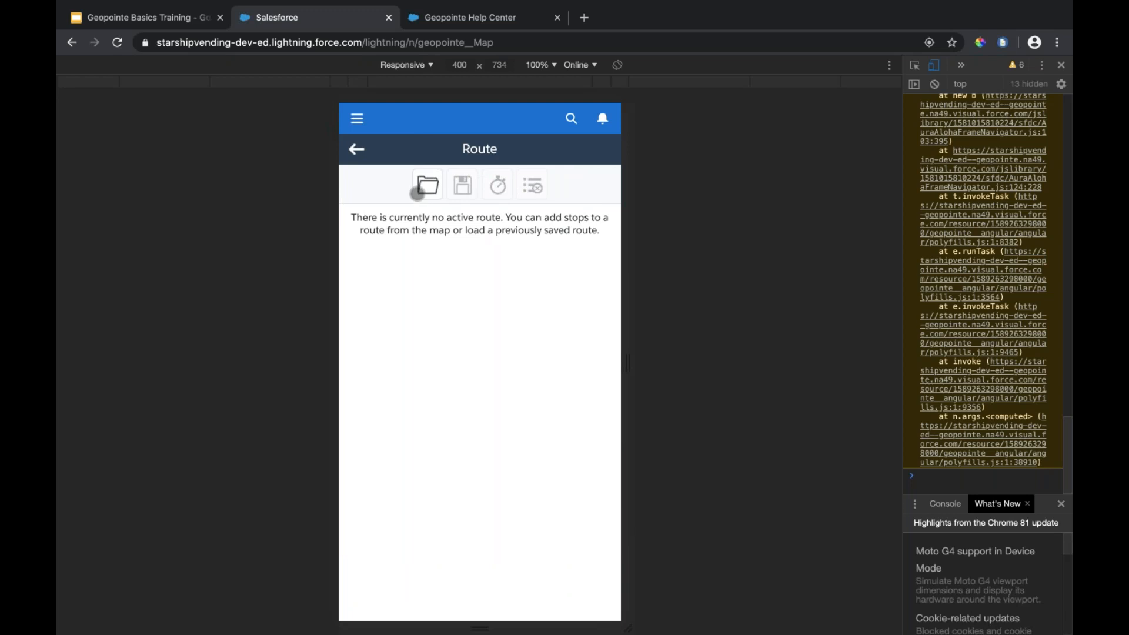
click(429, 184)
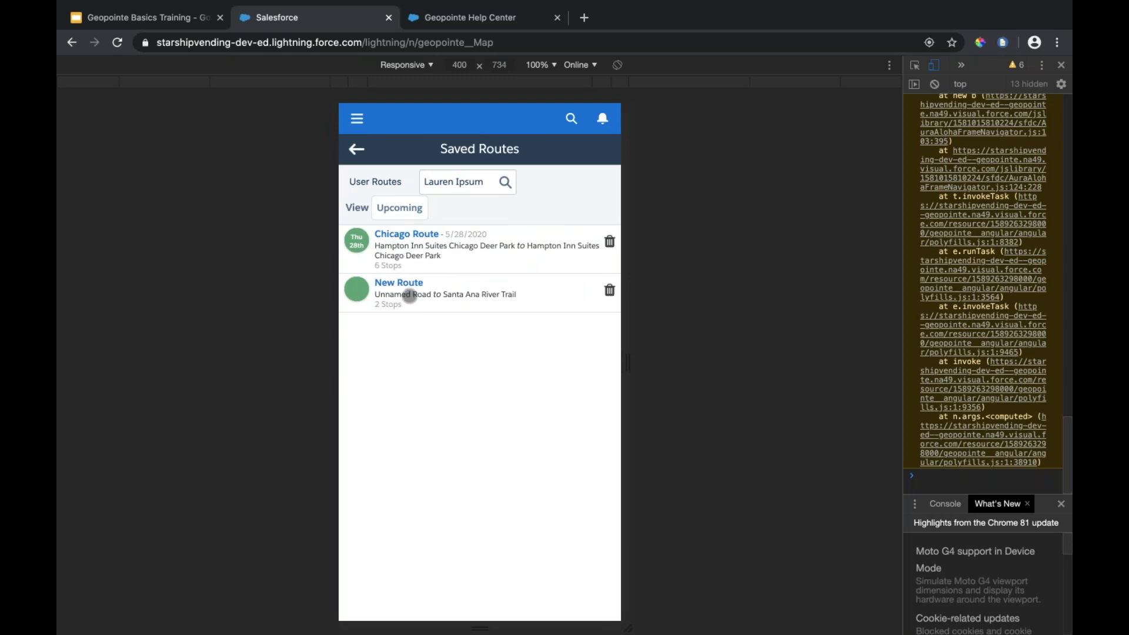
click(408, 294)
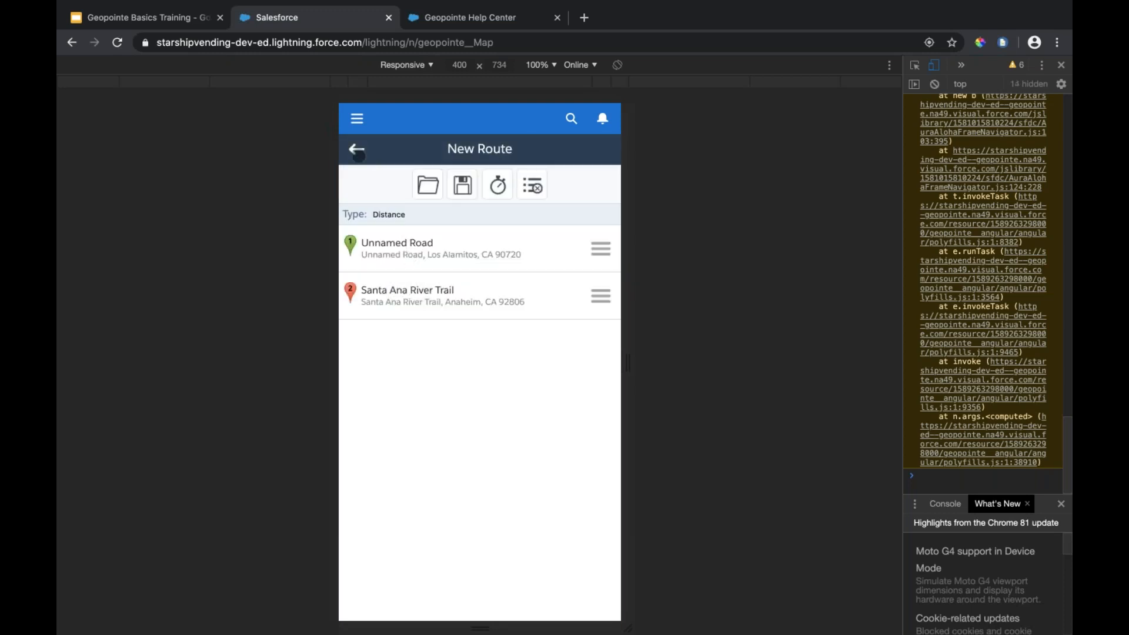
click(376, 242)
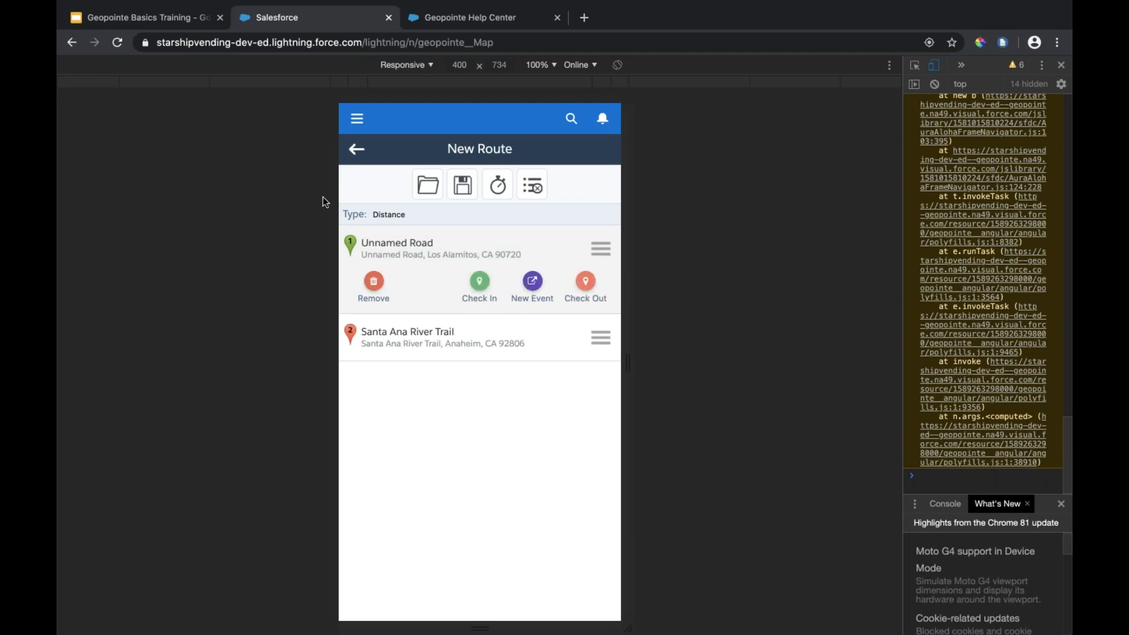
- Show New Route on the map and check the navigation apps offered for the Unnamed Road stop without choosing one
click(356, 148)
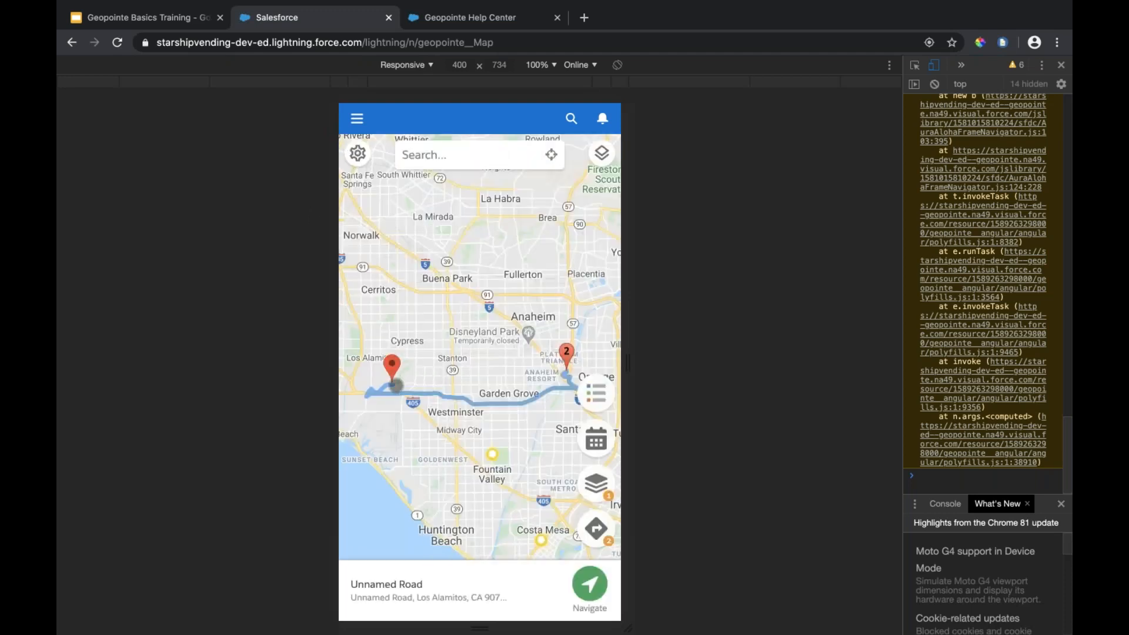
drag(470, 454, 499, 448)
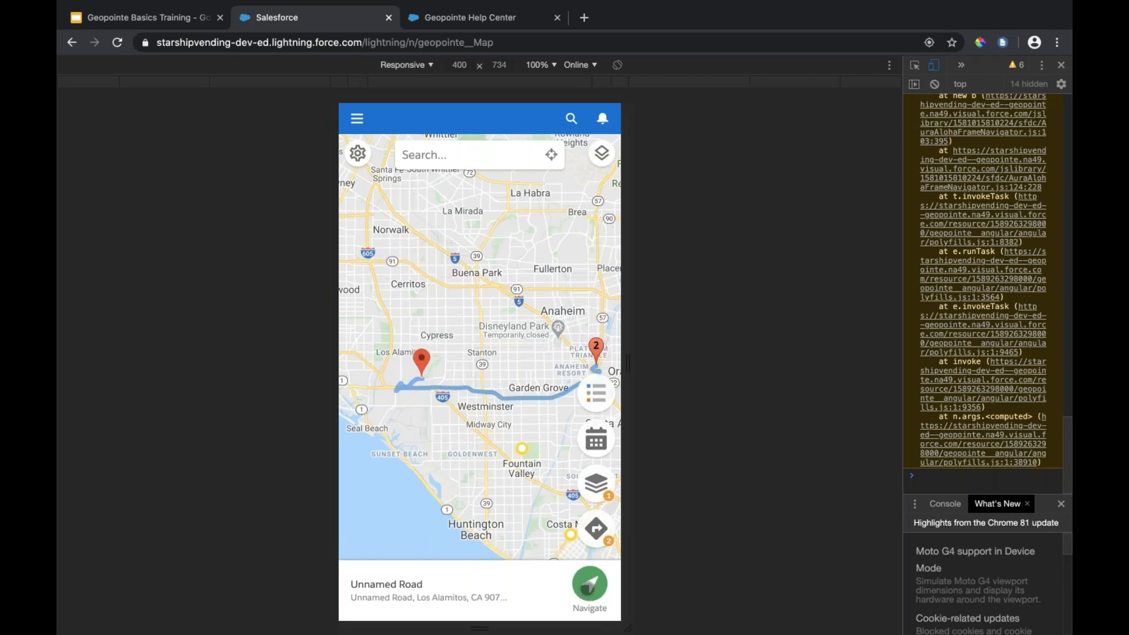
click(594, 585)
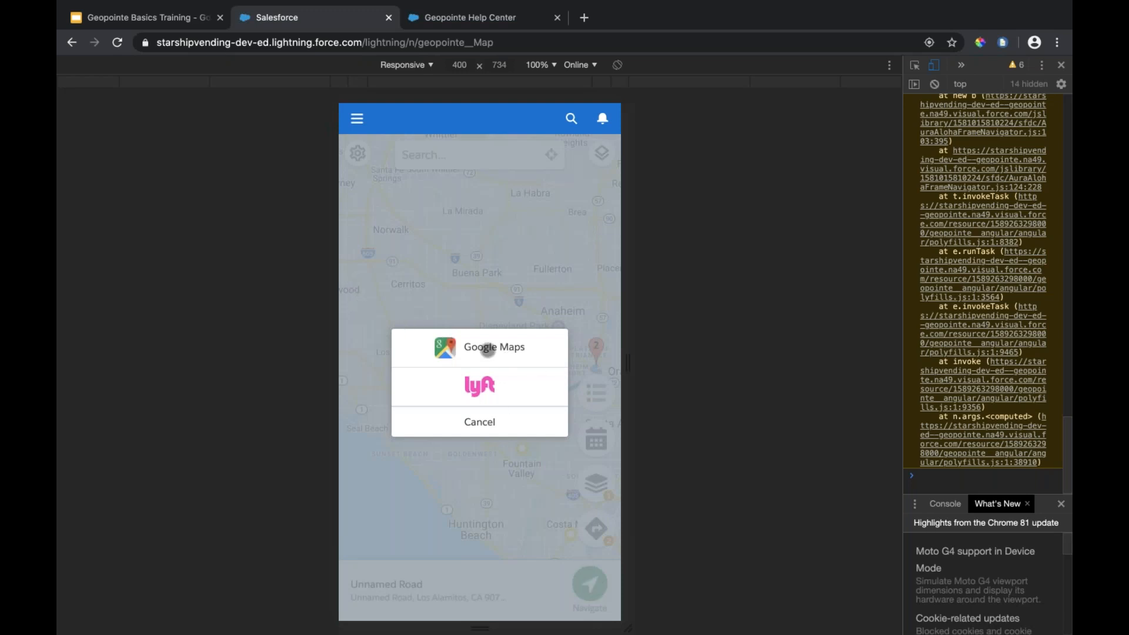
click(483, 423)
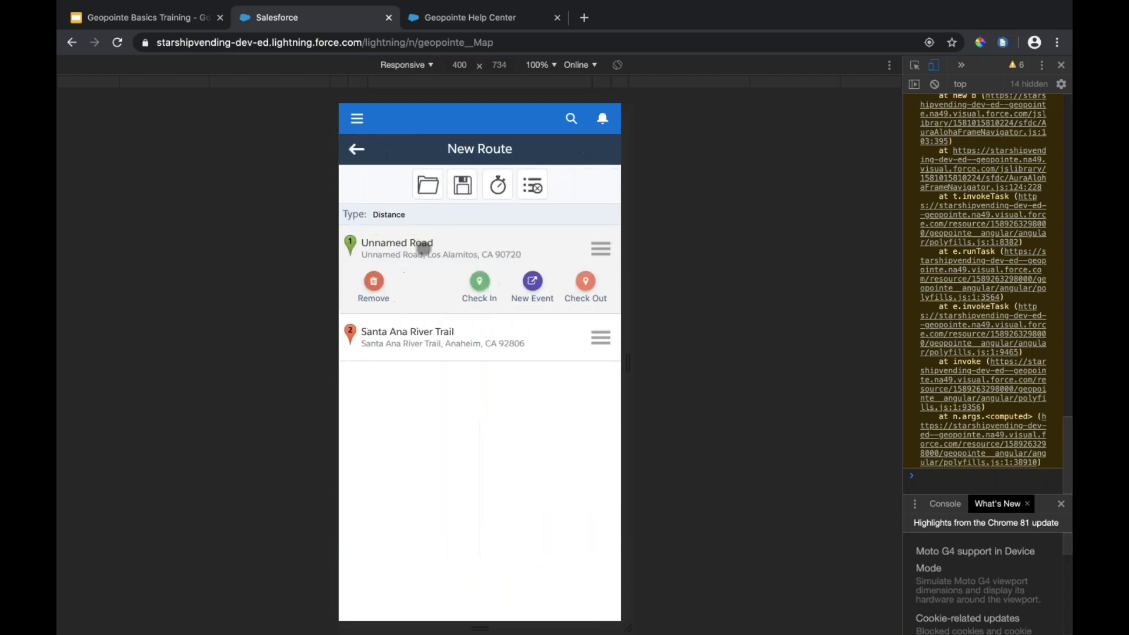
- Load the saved Chicago Route in place of the current route
click(431, 184)
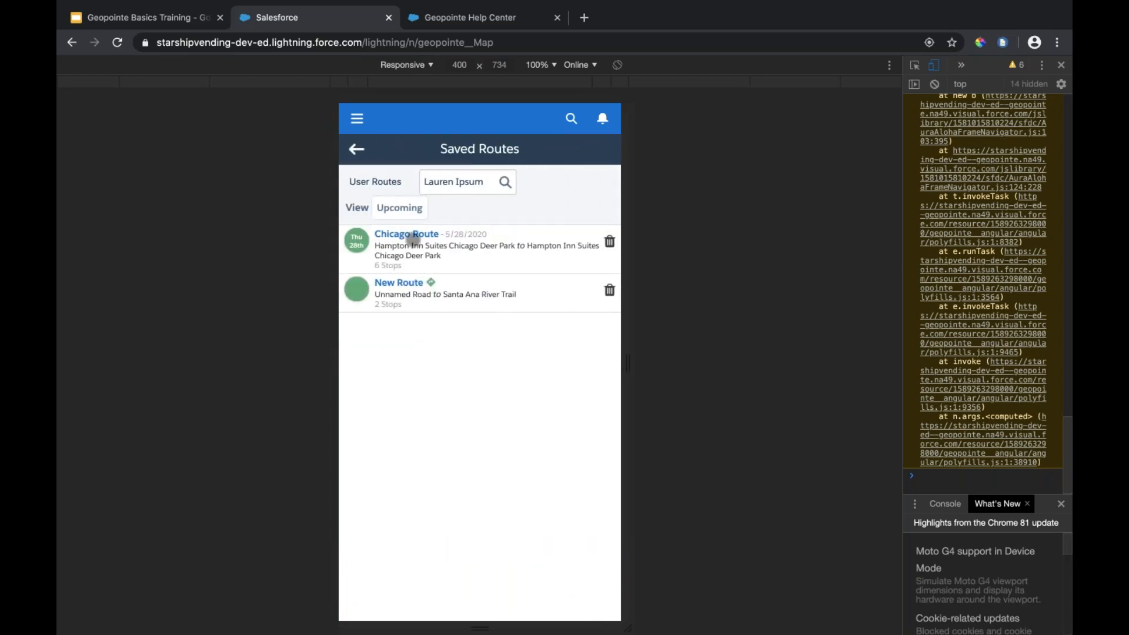
click(412, 234)
click(488, 377)
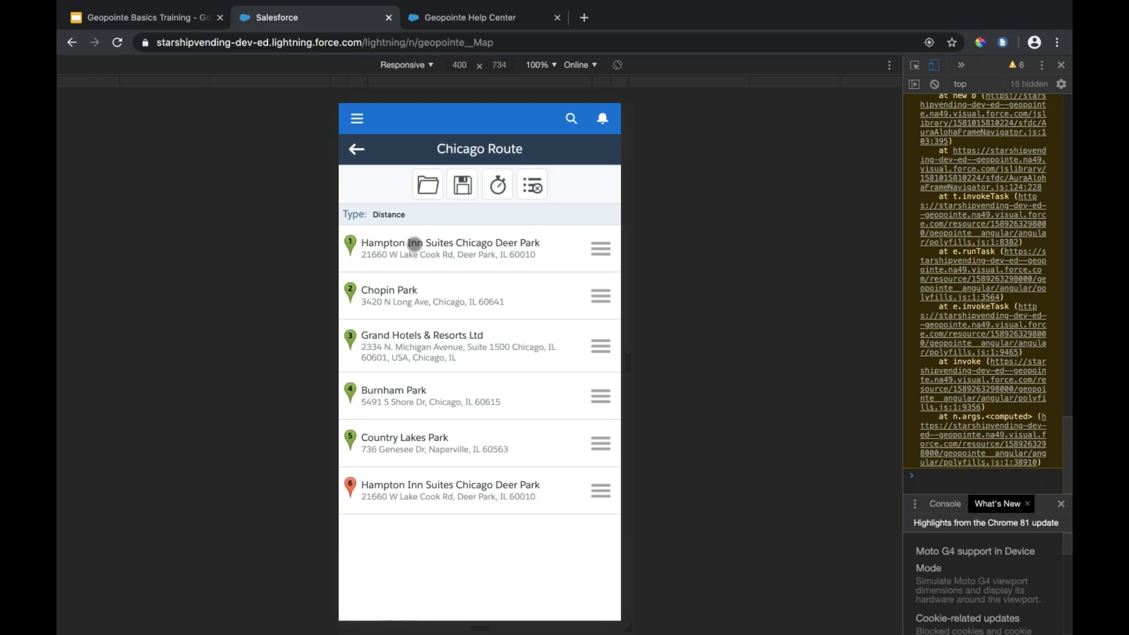
- Select the first Hampton Inn Suites Chicago Deer Park stop on the map and view its navigation choices without picking one
click(414, 243)
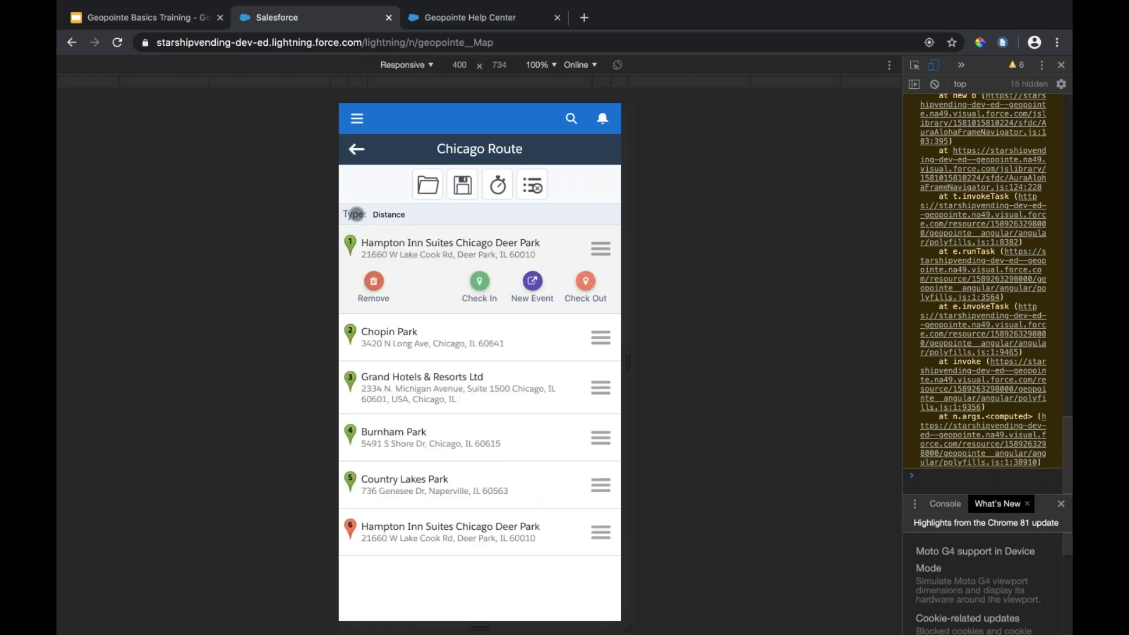
click(357, 148)
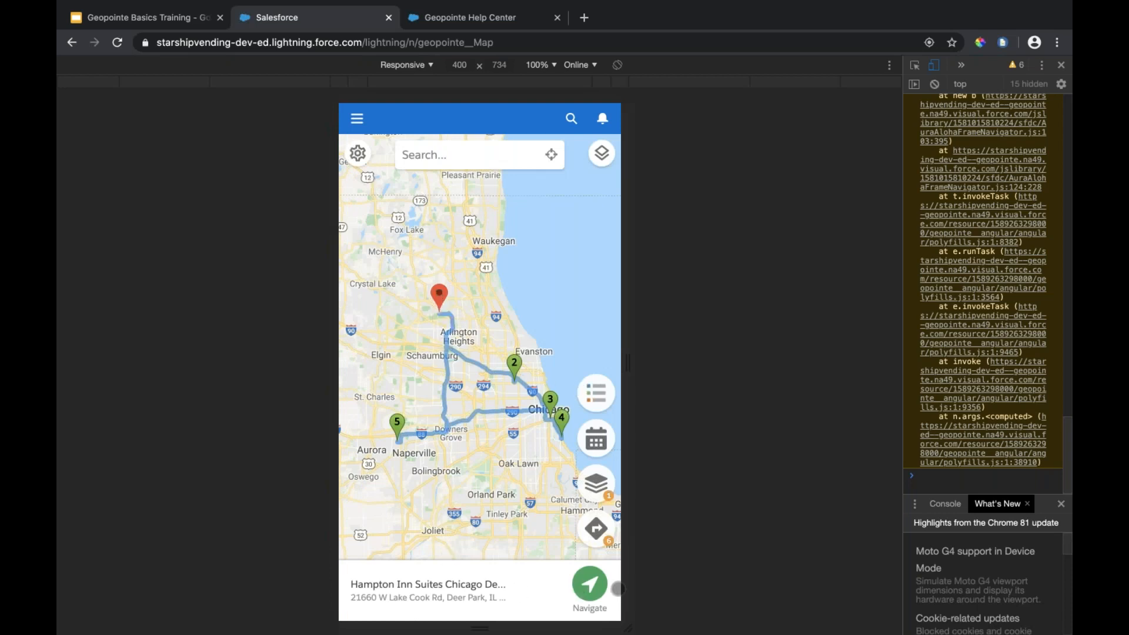
click(598, 583)
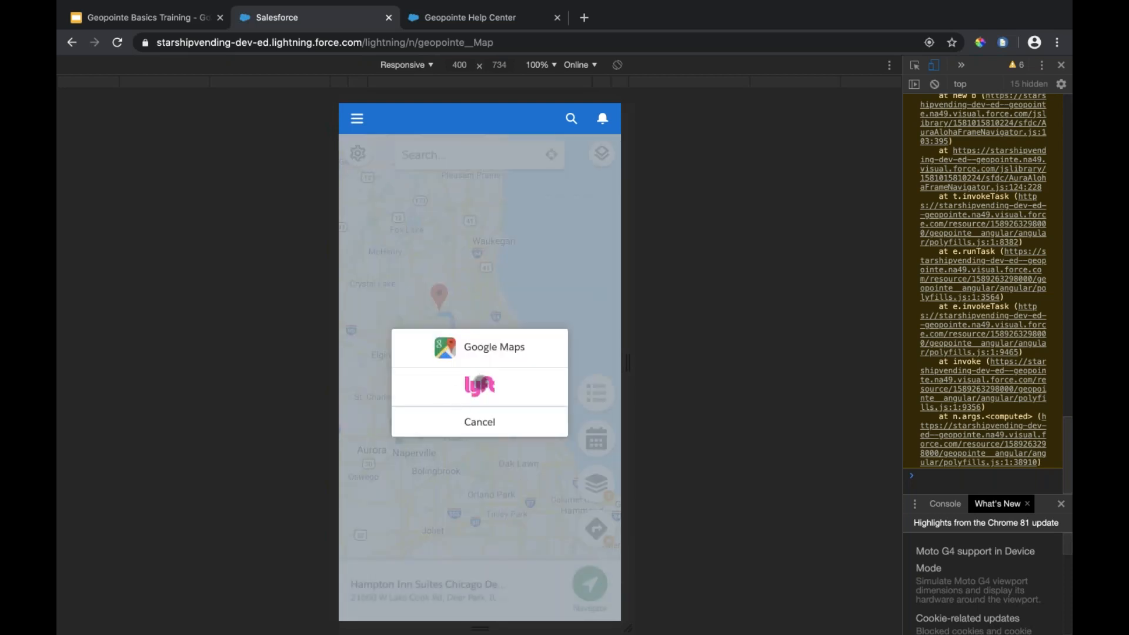
click(471, 427)
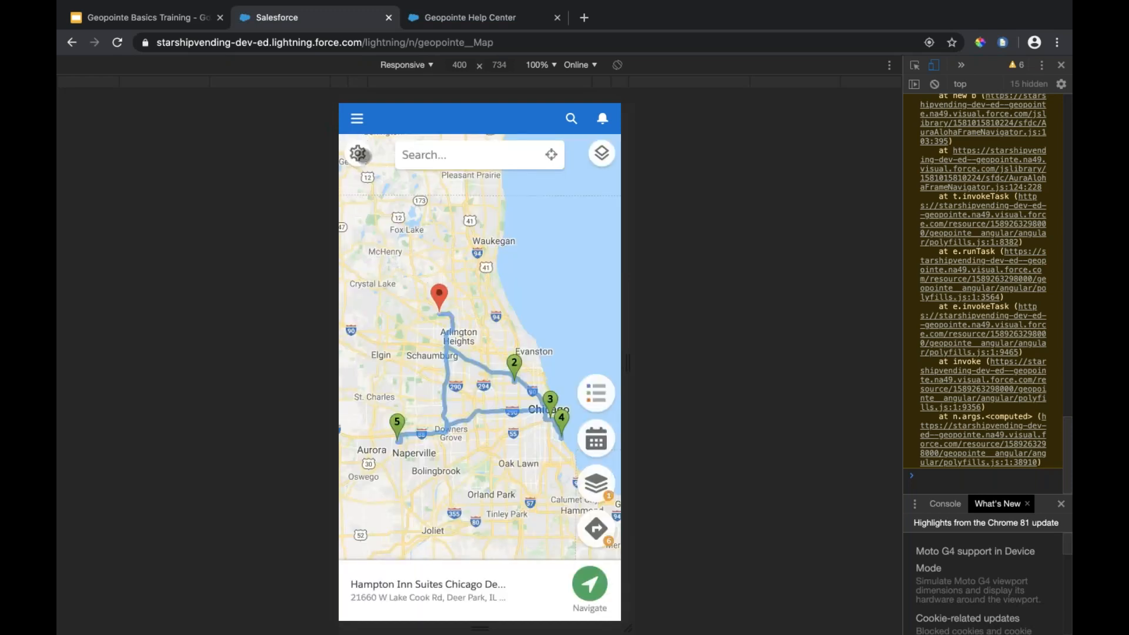
- Review the mobile map settings from the rideshare and navigation app choices down to Working Hours, changing nothing, and return to the map
click(358, 154)
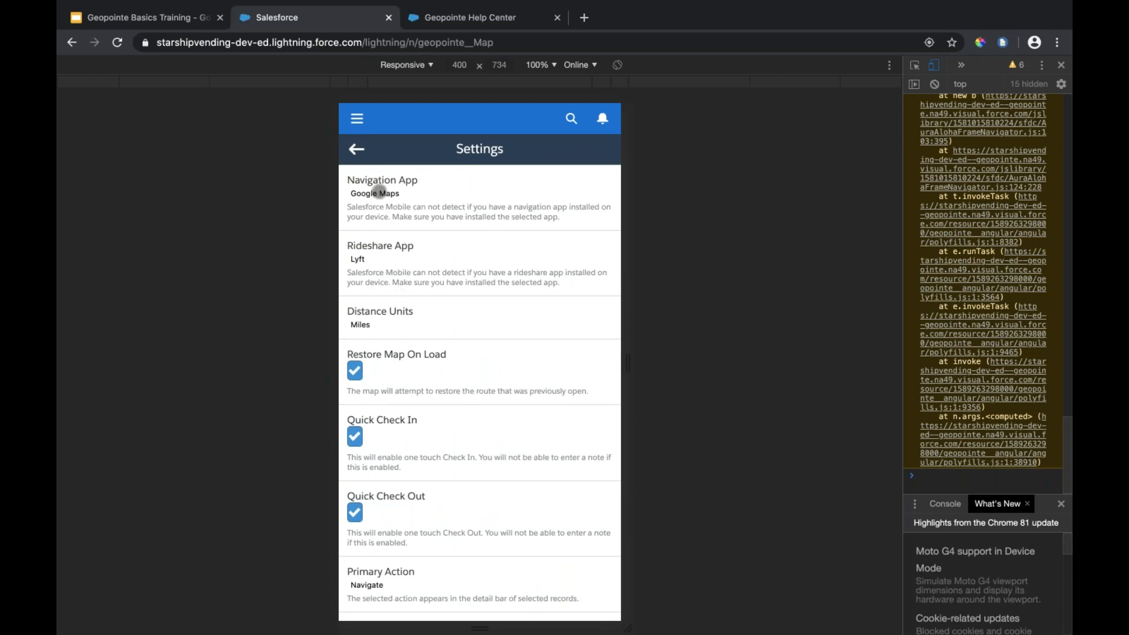
click(369, 261)
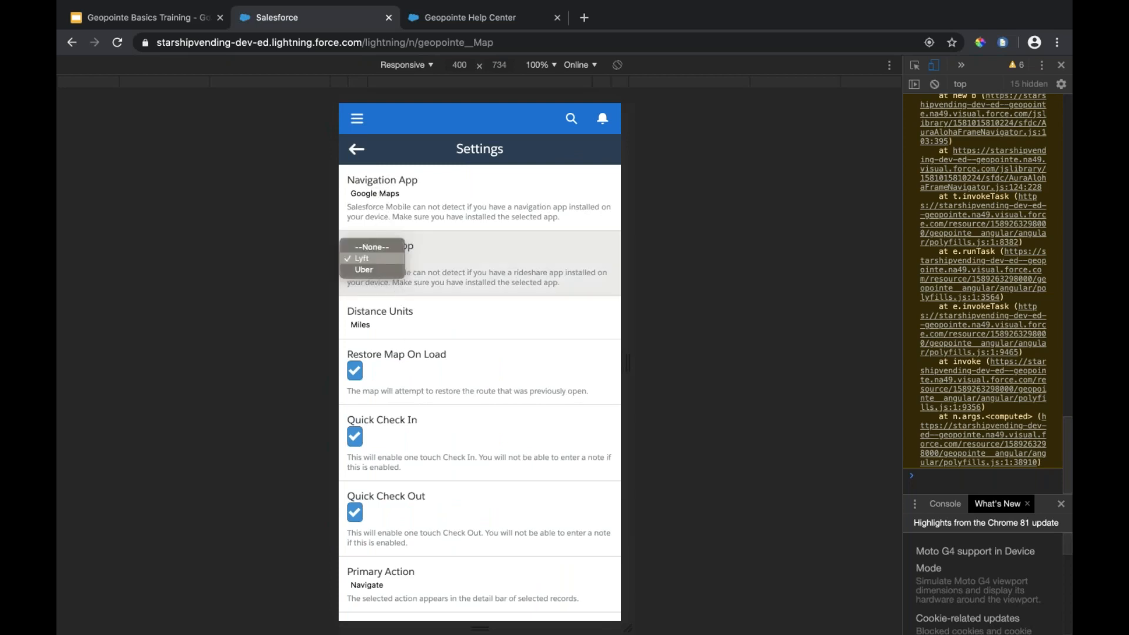
click(371, 210)
click(369, 194)
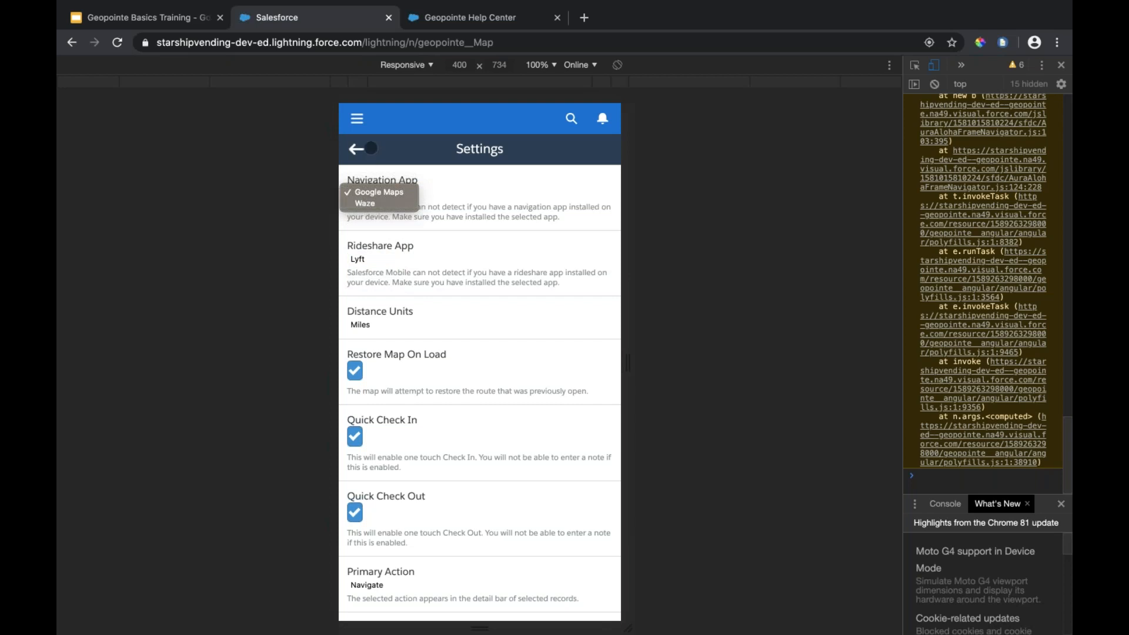
click(459, 177)
scroll(451, 408, down, 1)
scroll(450, 408, down, 2)
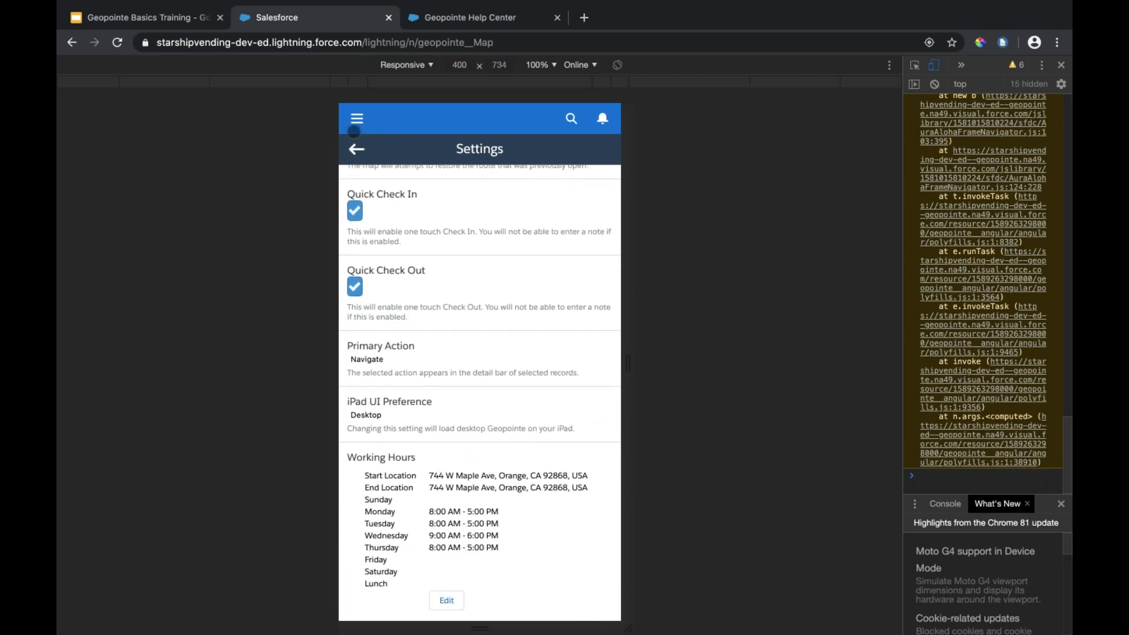
click(346, 151)
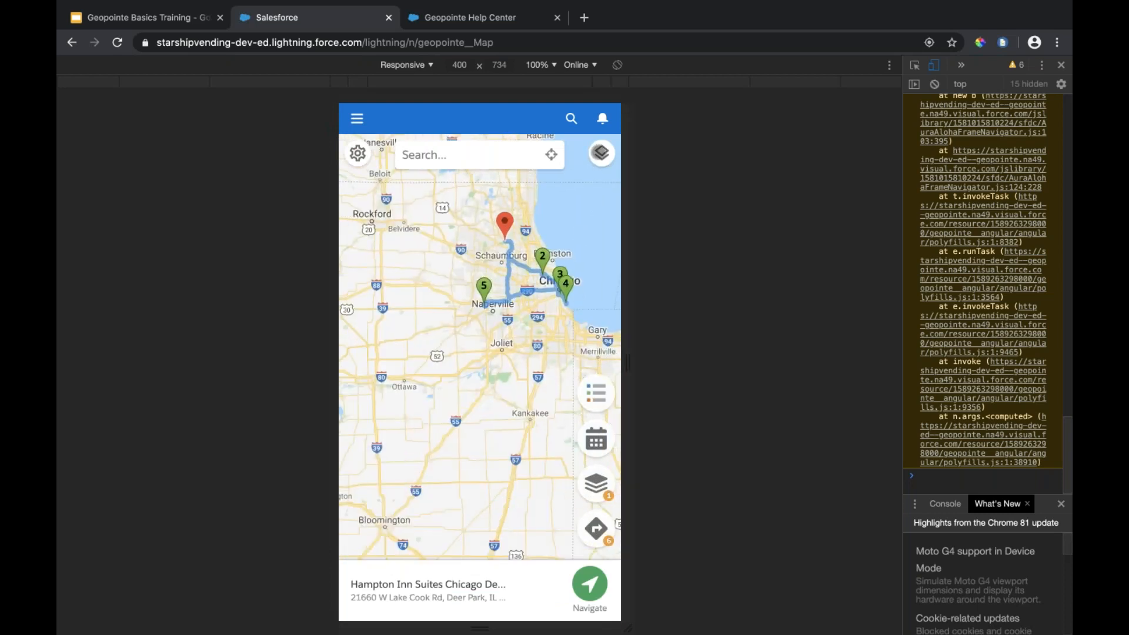
- Show the map legend for Accounts with Opportunities and look through the records listed in that layer
click(601, 153)
scroll(594, 395, down, 1)
click(596, 335)
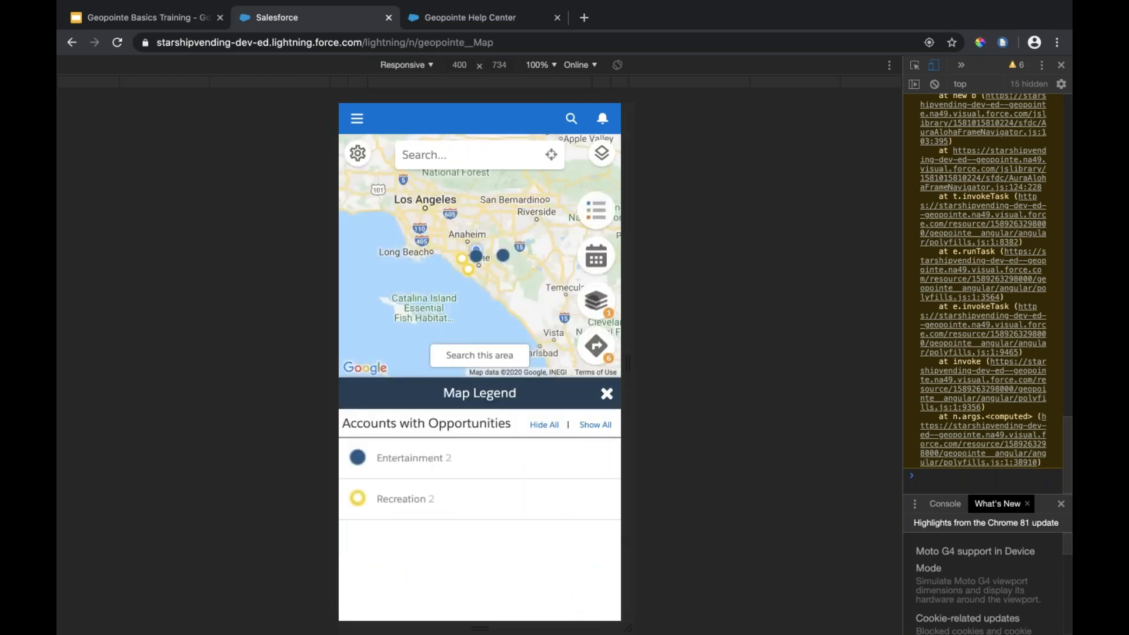
click(596, 301)
scroll(498, 377, down, 1)
scroll(497, 378, down, 3)
scroll(496, 374, up, 4)
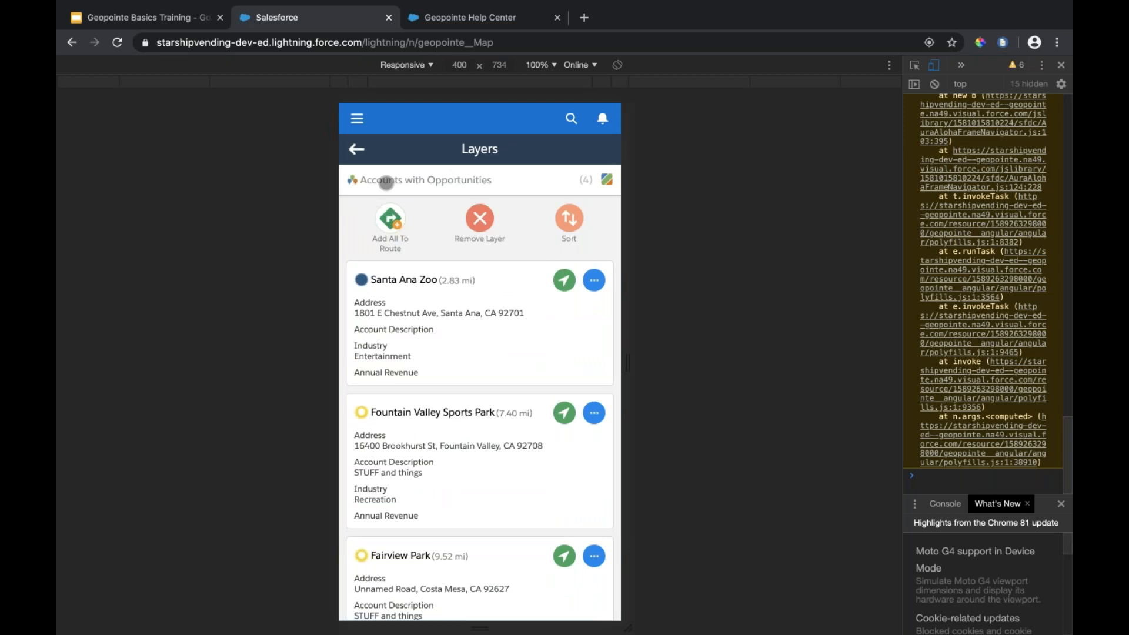
- Check the actions offered for Santa Ana Zoo and the layer's sort options without applying any
click(594, 279)
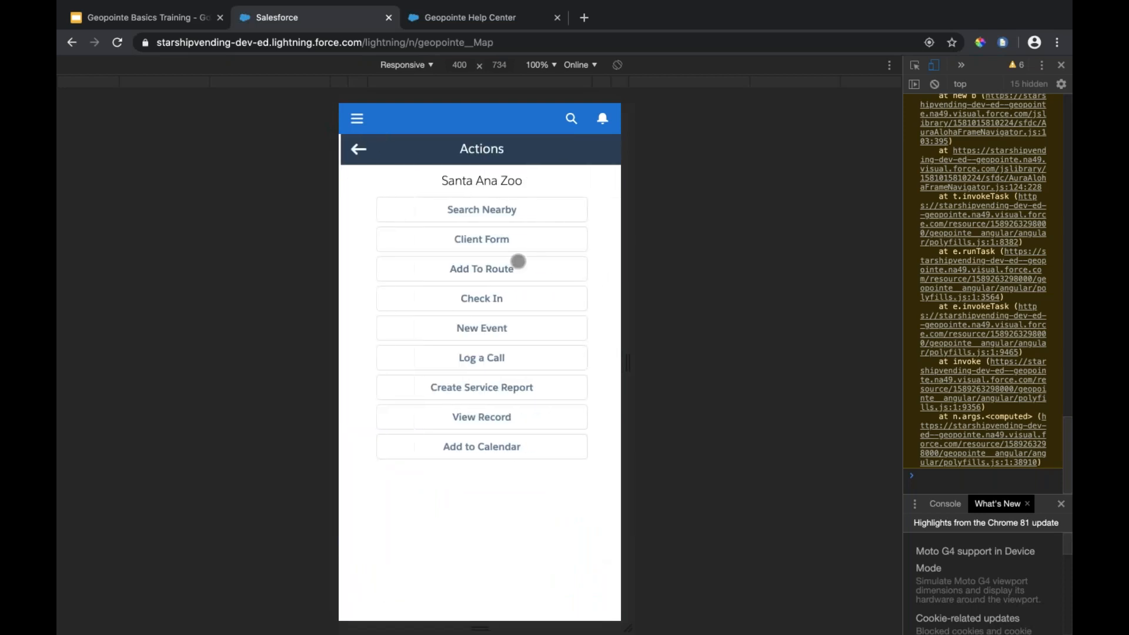
click(358, 149)
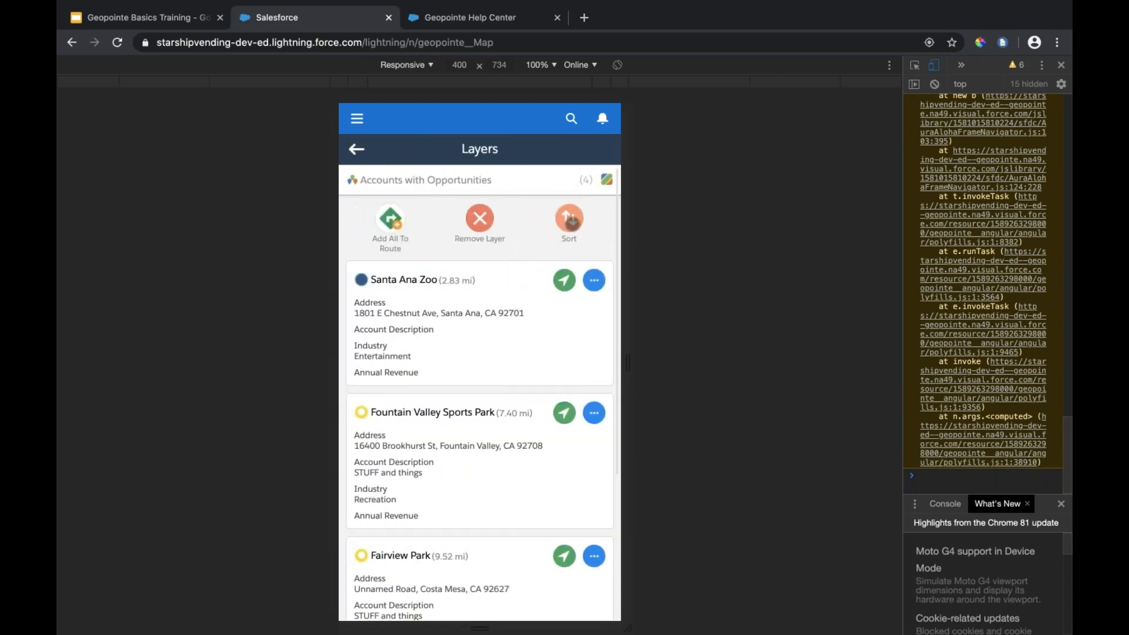
click(570, 221)
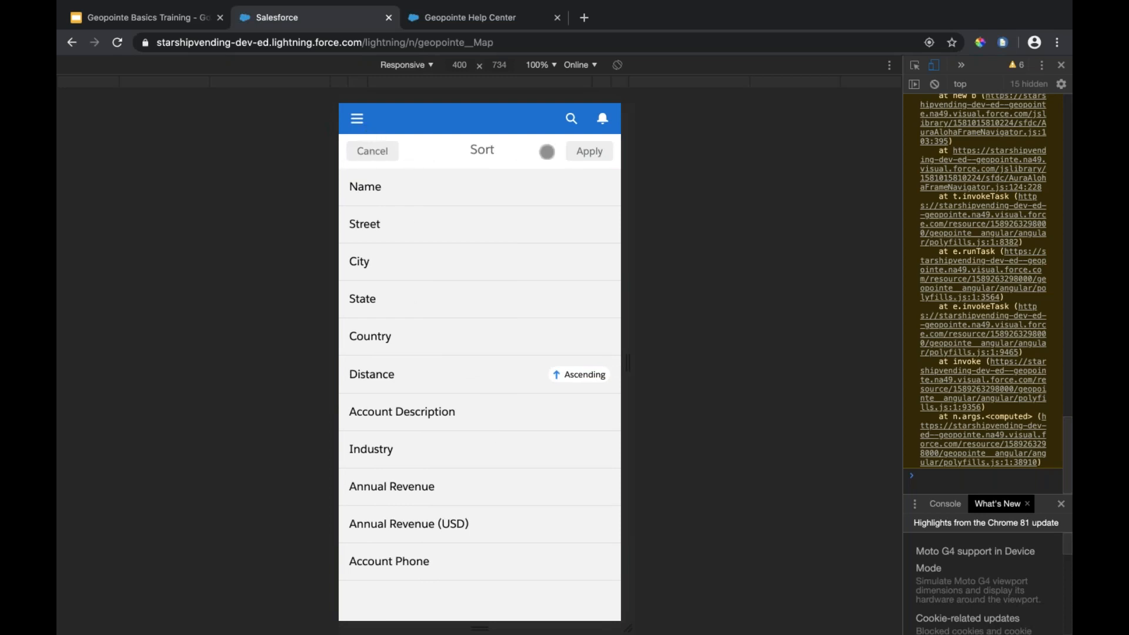
click(362, 152)
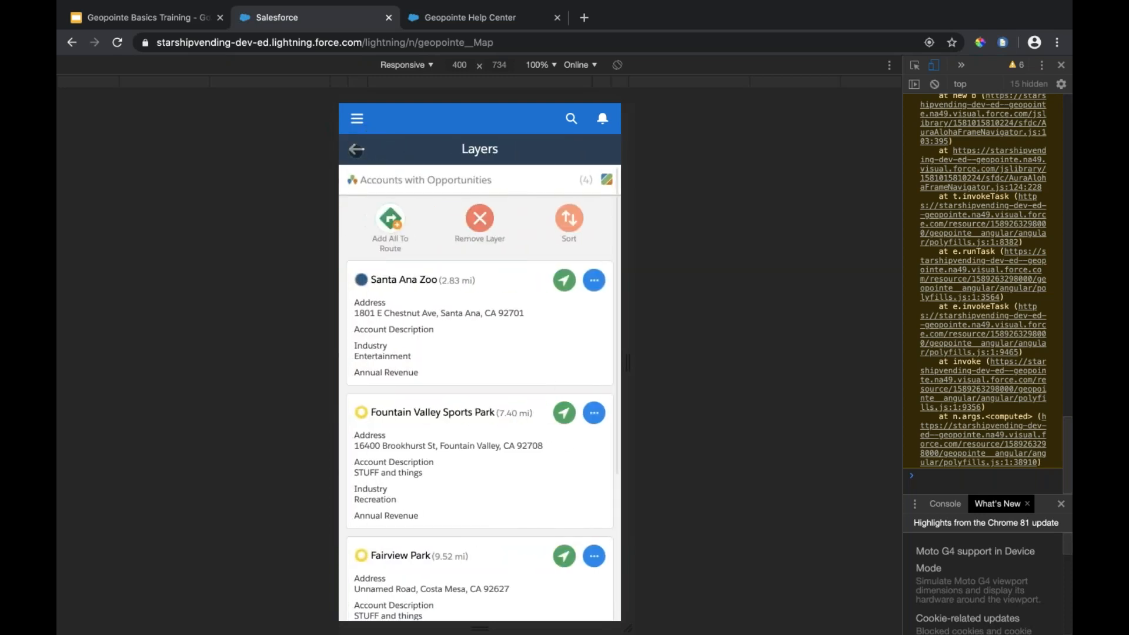
- Browse the saved data sets from the top level to My Locations under My Personal Saved Layers, and return to the map
click(357, 149)
click(409, 152)
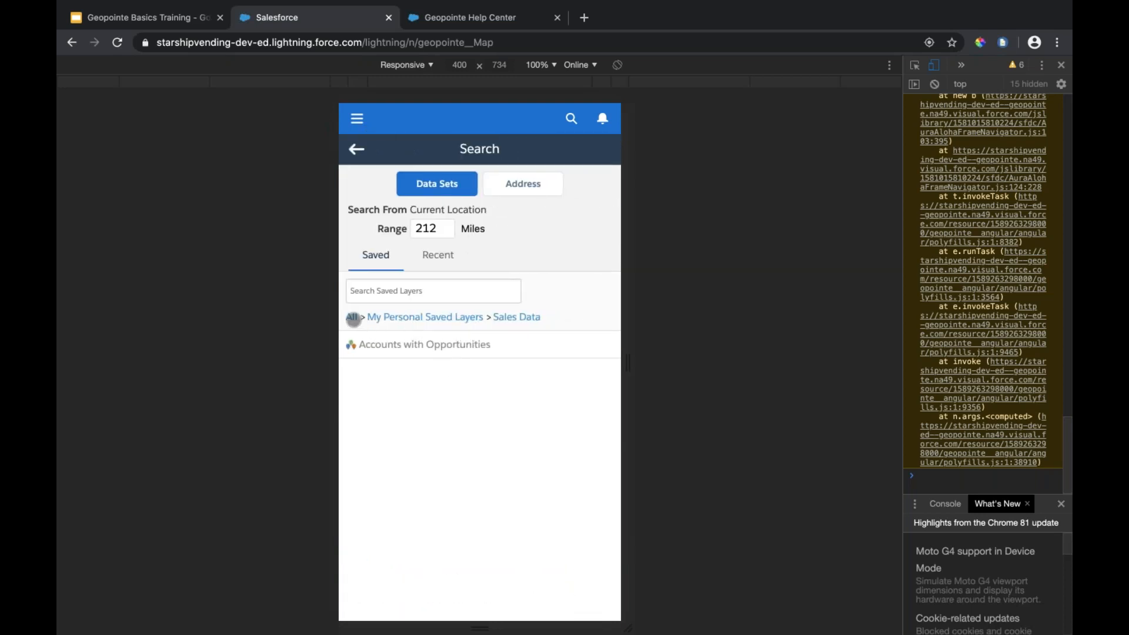
click(356, 318)
scroll(429, 421, down, 2)
scroll(409, 398, up, 2)
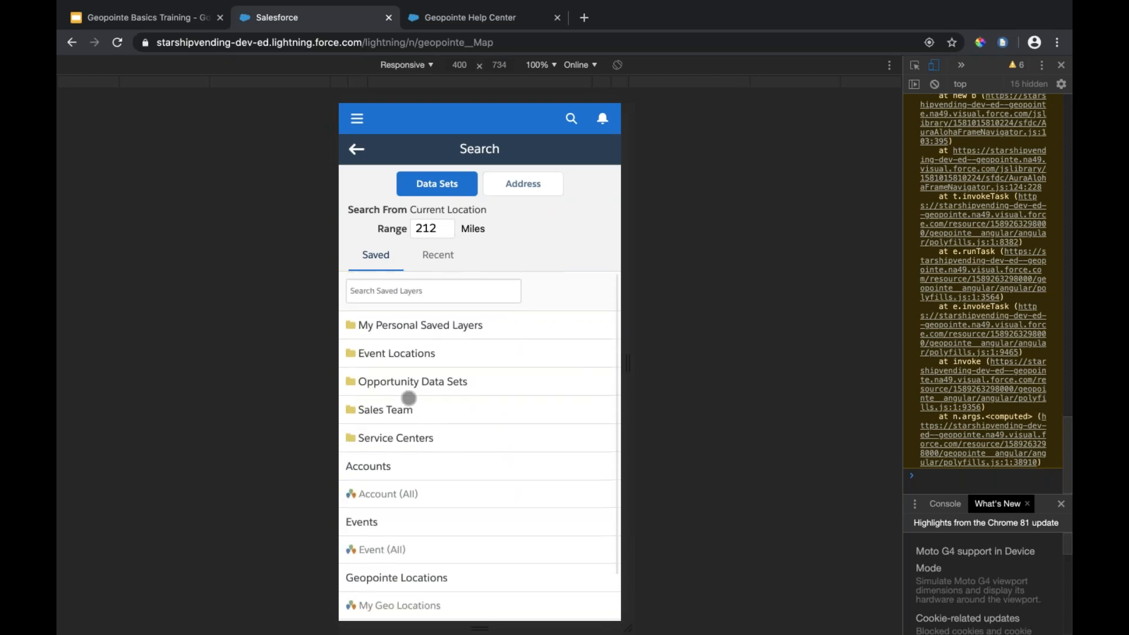
click(355, 325)
click(355, 345)
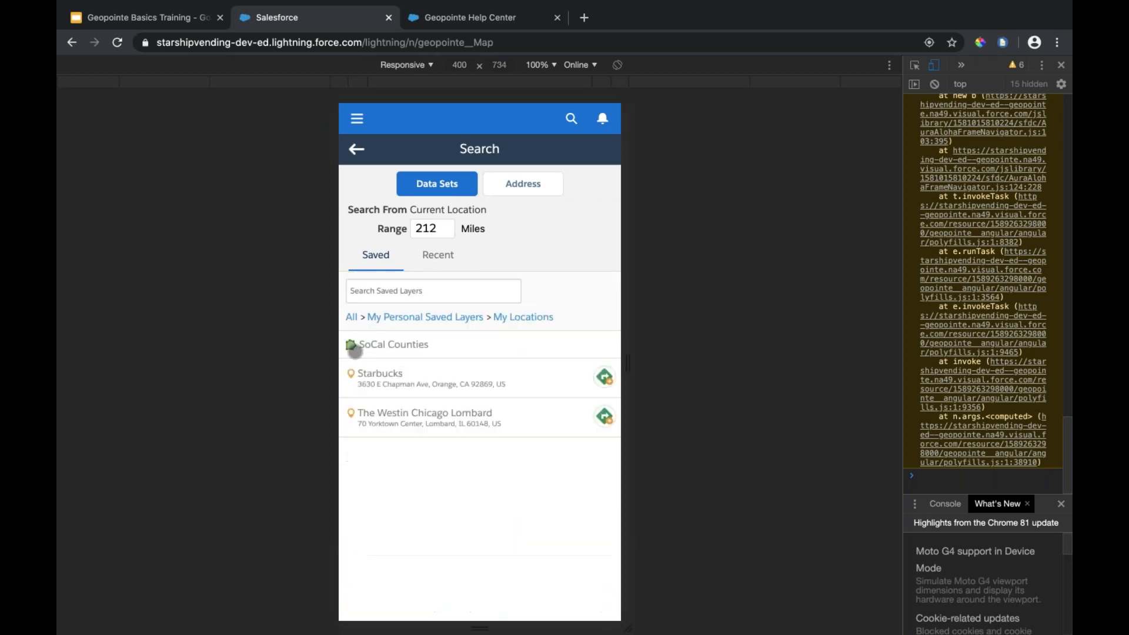
click(357, 151)
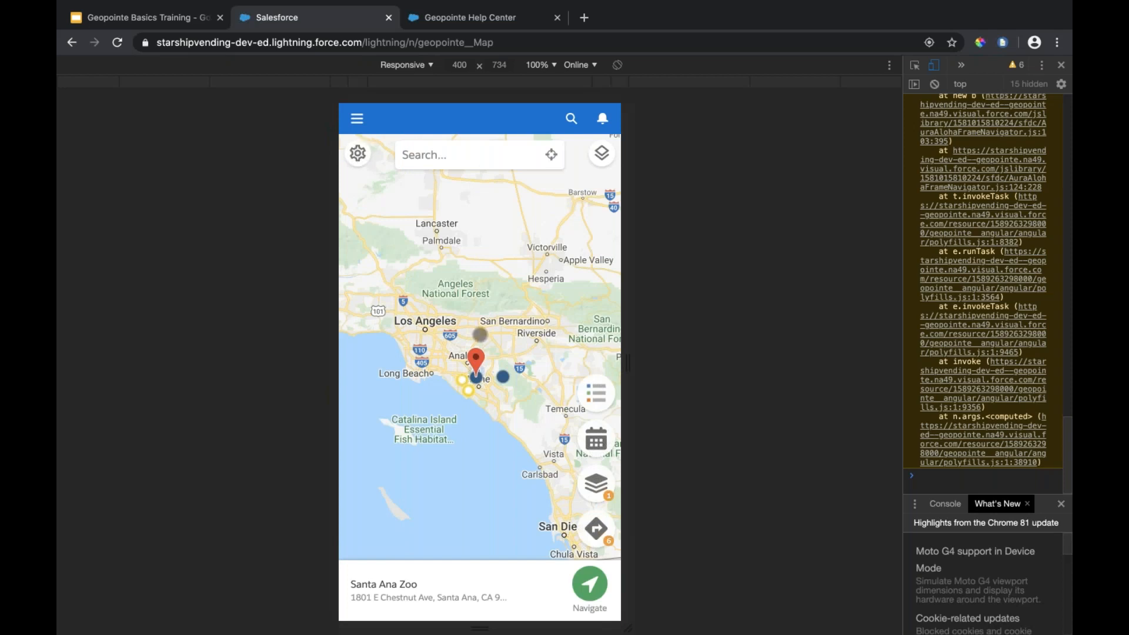
scroll(477, 343, down, 3)
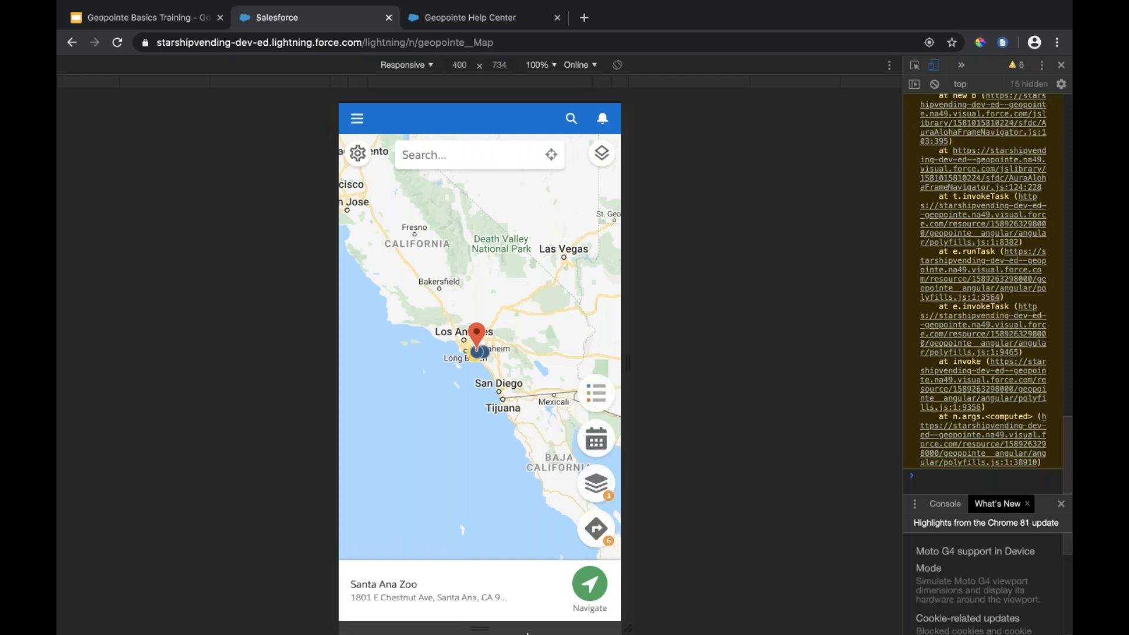
mouse_move(526, 633)
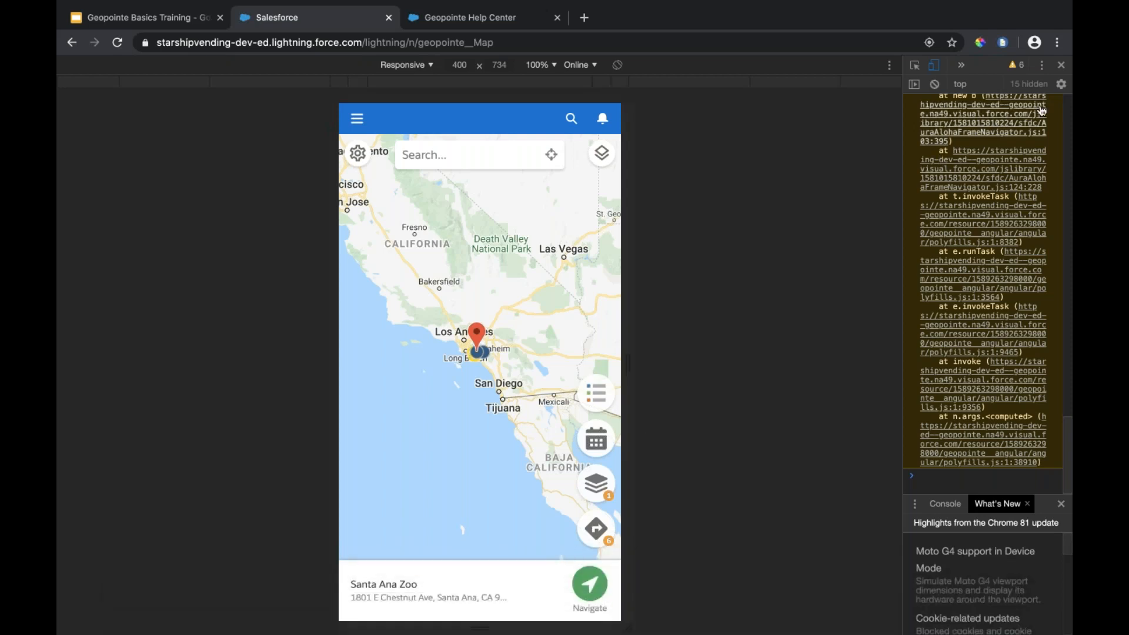